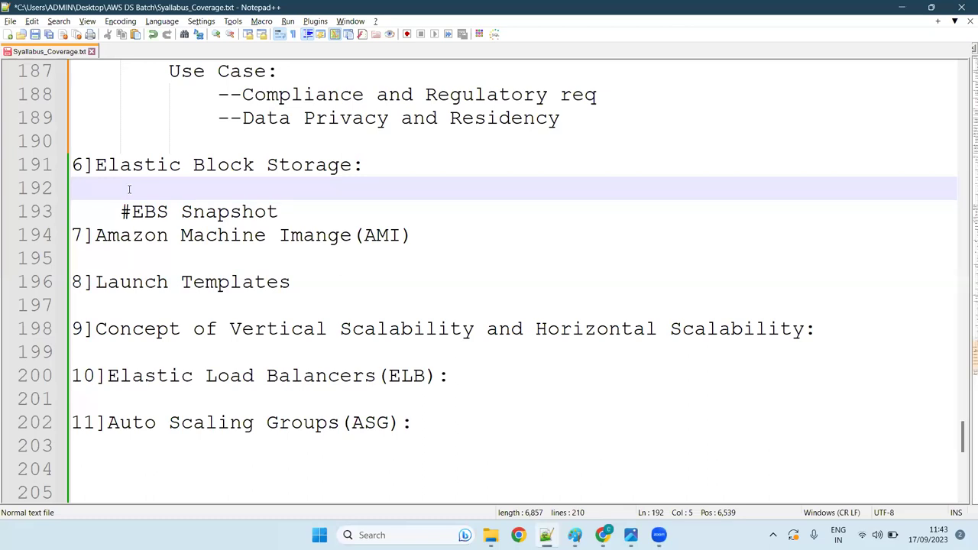
# Step: Add the note "--persistent block storage which can store data" under the Elastic Block Storage heading, followed by a new line
pyautogui.write('--persi')
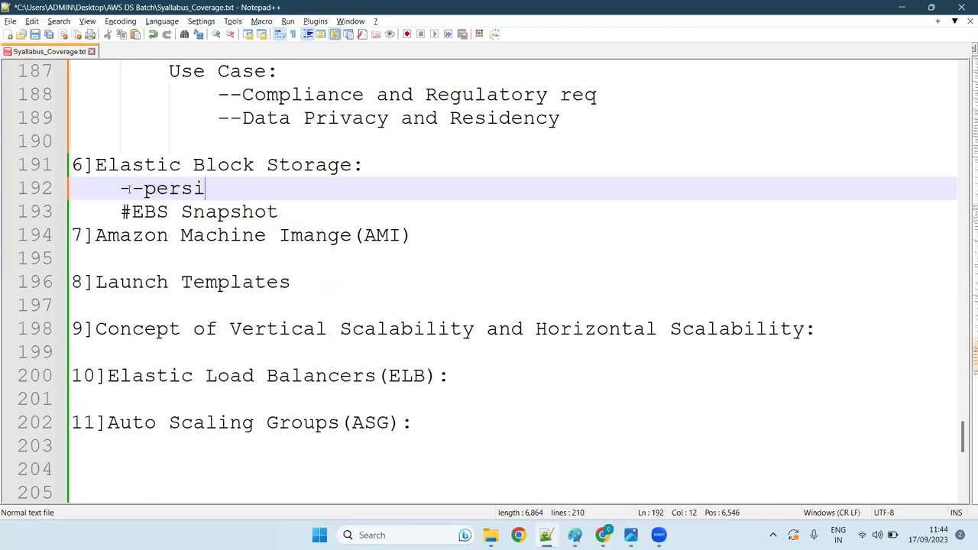
pyautogui.write('stent bloc')
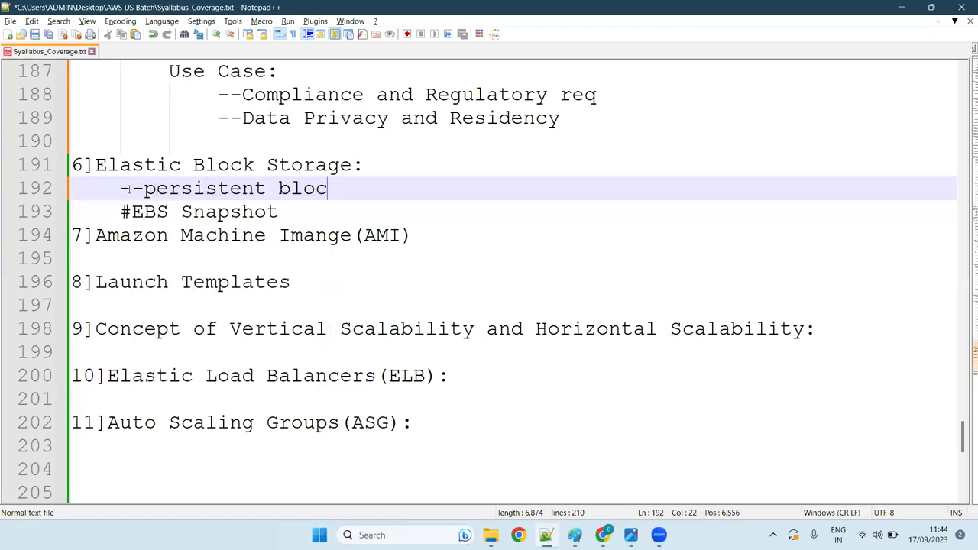
pyautogui.write('k storage')
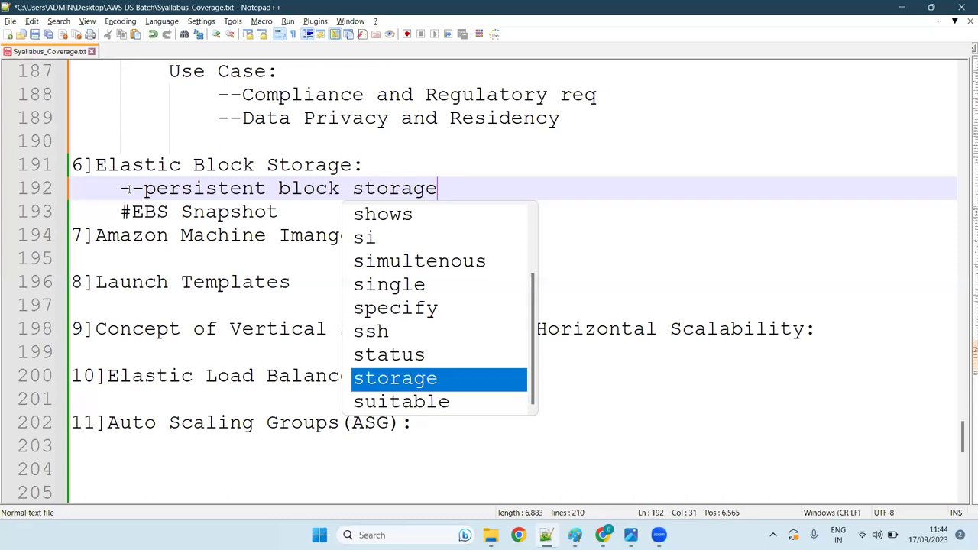
pyautogui.write(' wh')
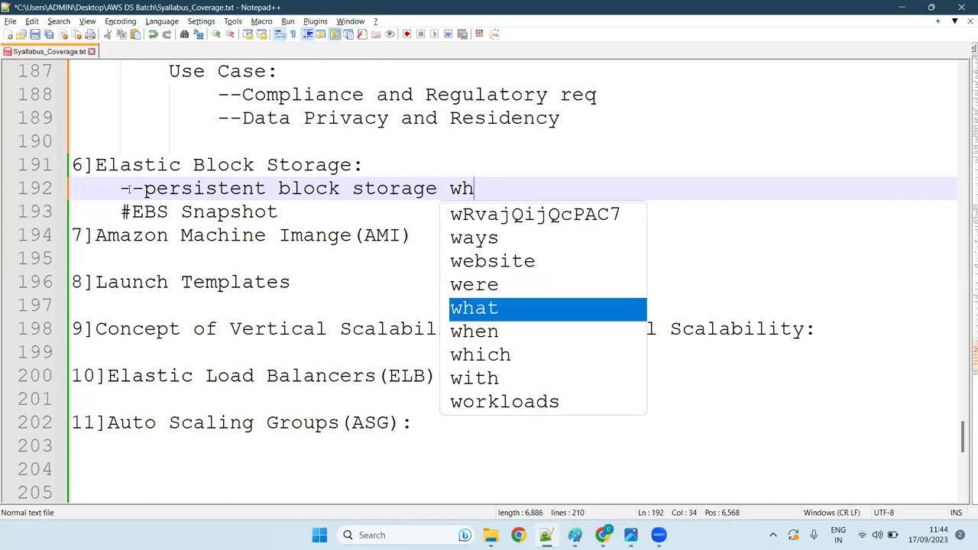
pyautogui.write('ich can st')
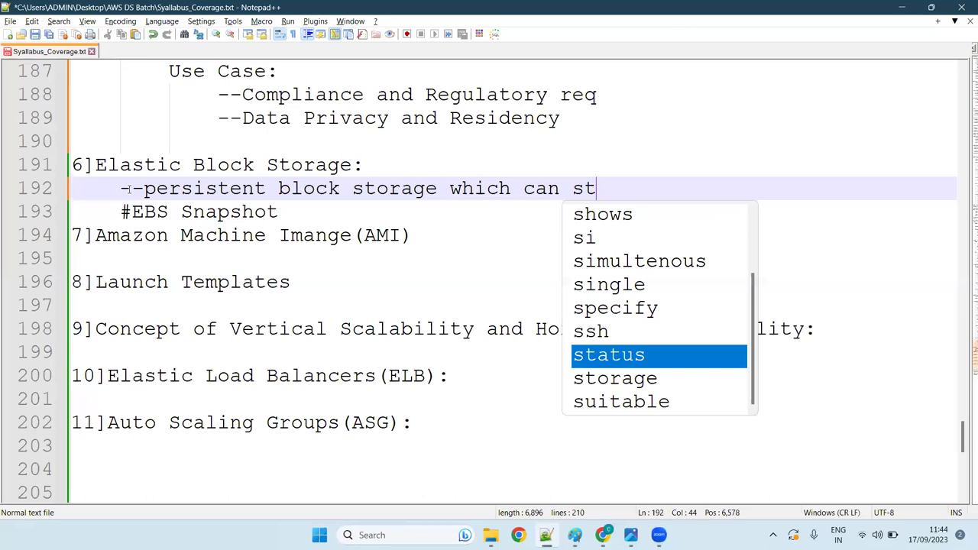
pyautogui.write('ore d')
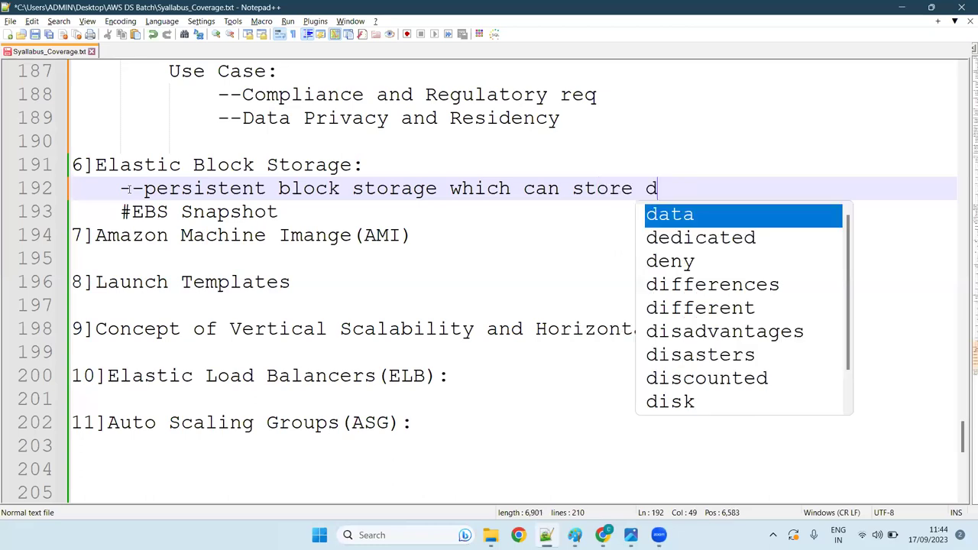
pyautogui.press('Return')
pyautogui.press('Return')
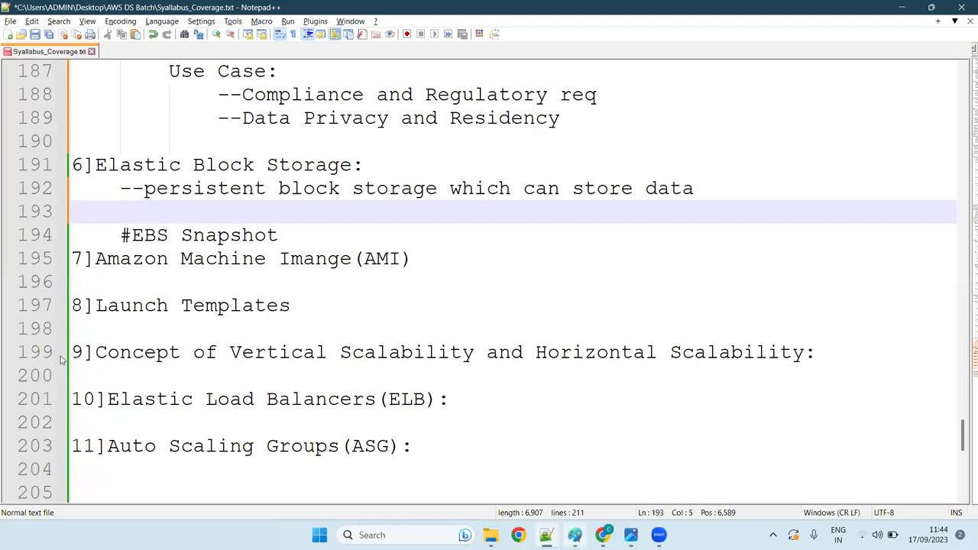
# Step: Switch to the AWS EC2 console in Chrome and open the volume creation form from the Elastic Block Store volumes
pyautogui.hotkey('alt', 'Tab')
pyautogui.scroll(-4, 42, 199)
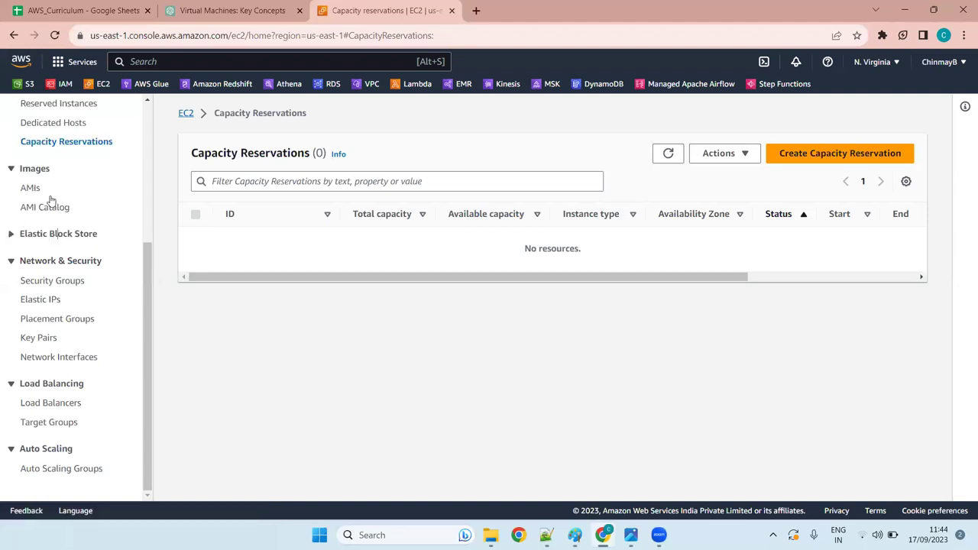
pyautogui.click(46, 197)
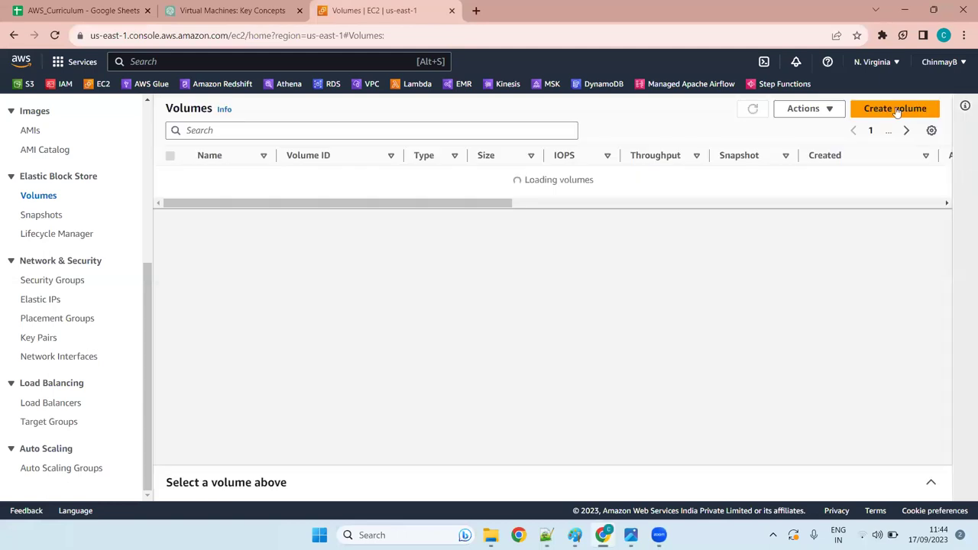
pyautogui.click(898, 112)
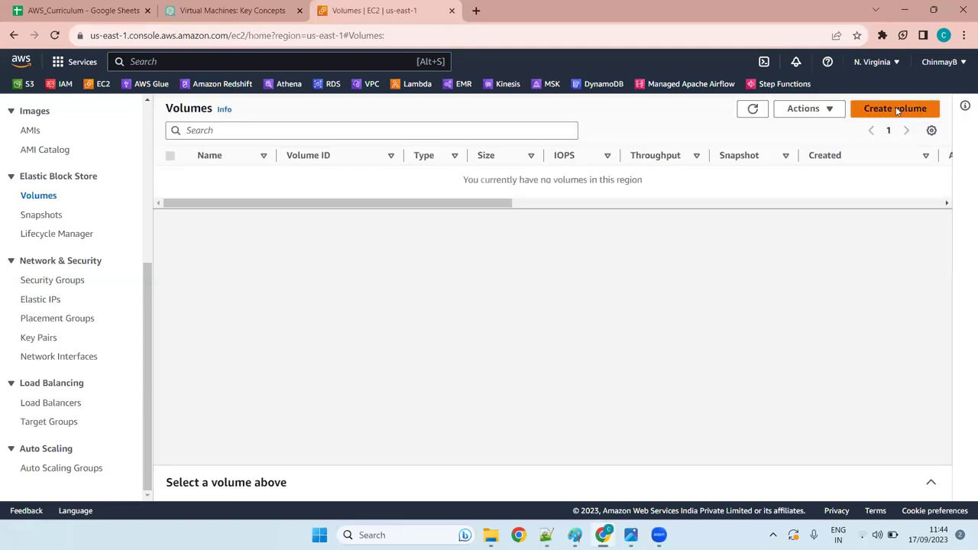
pyautogui.click(898, 112)
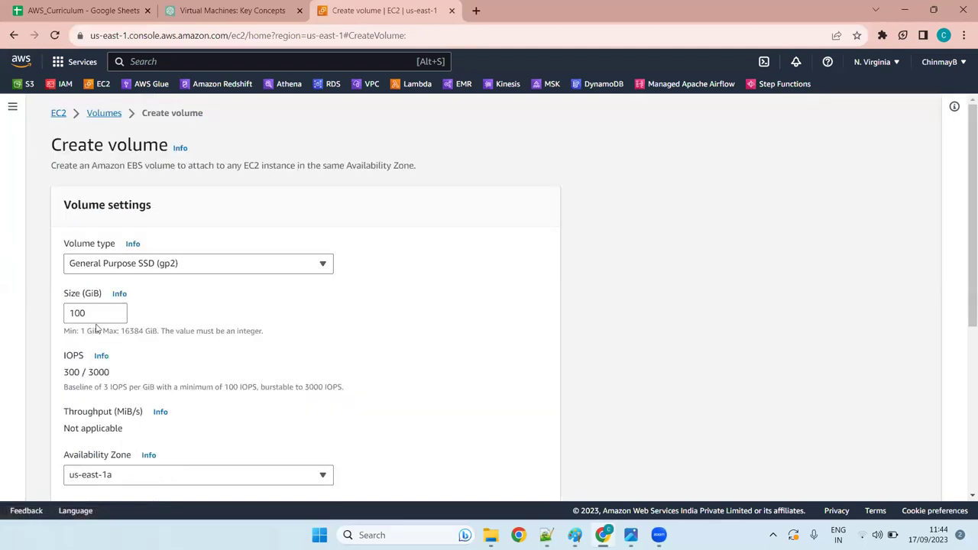
# Step: Set the volume size to 10 GiB and create the General Purpose SSD (gp2) volume in us-east-1a
pyautogui.click(96, 308)
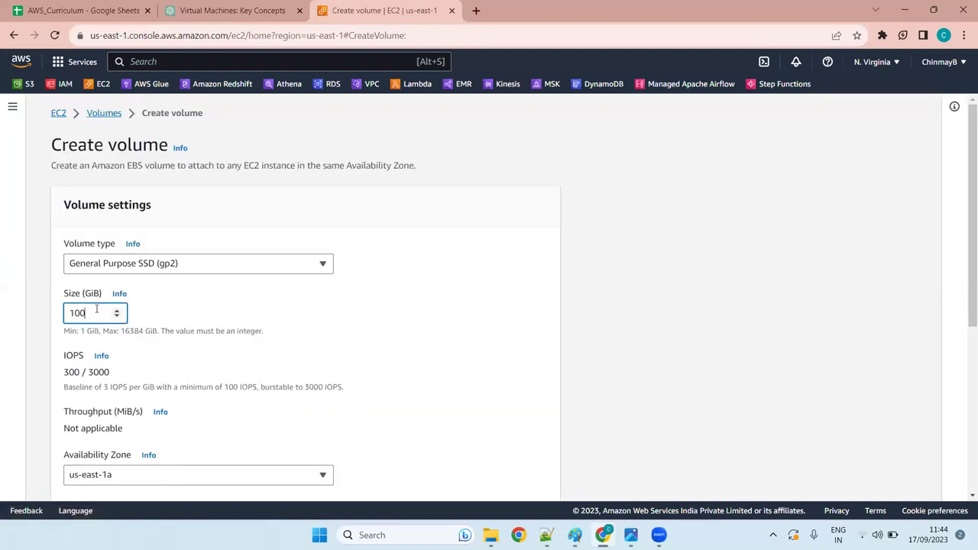
pyautogui.press('BackSpace')
pyautogui.scroll(-5, 214, 152)
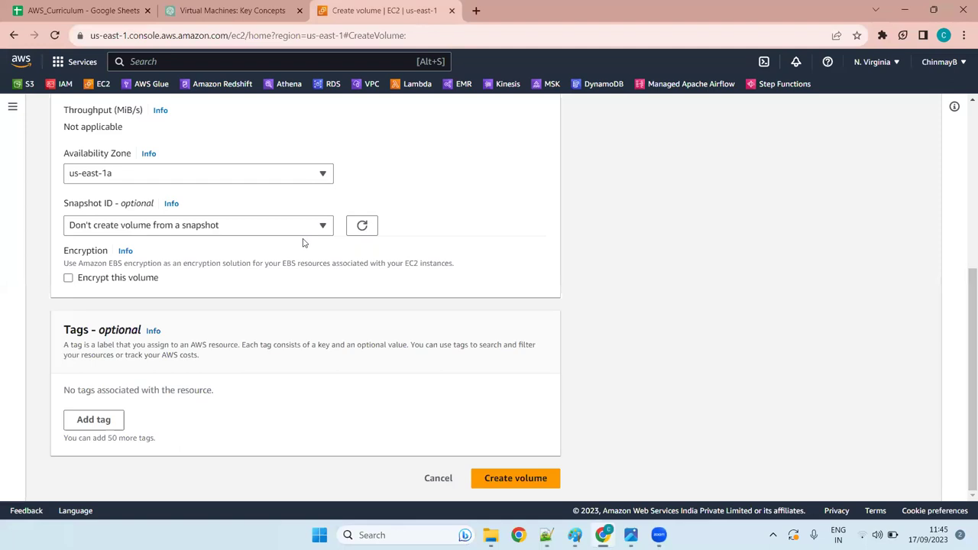
pyautogui.click(519, 478)
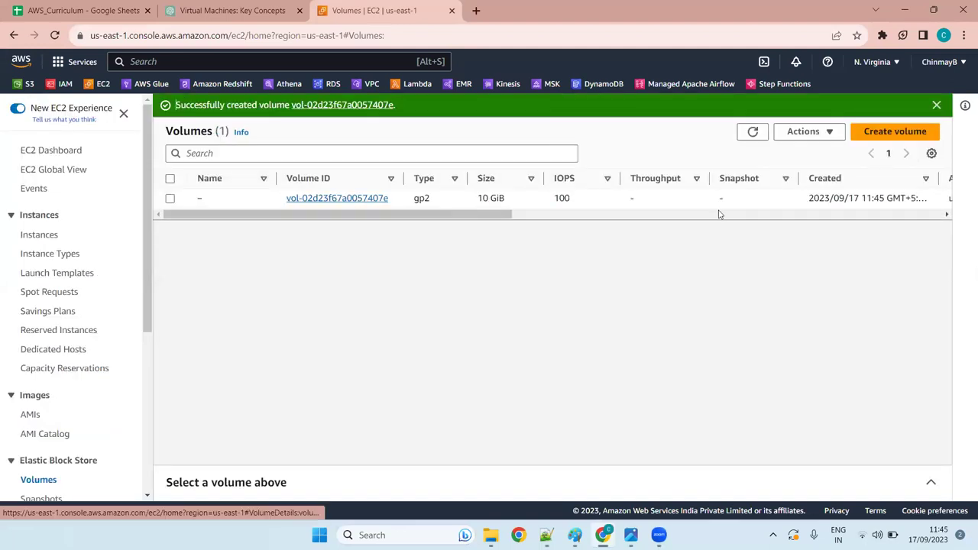
# Step: Examine the new volume's size, IOPS and details, and close the details and deselect the volume when done
pyautogui.moveTo(472, 197); pyautogui.dragTo(559, 198)
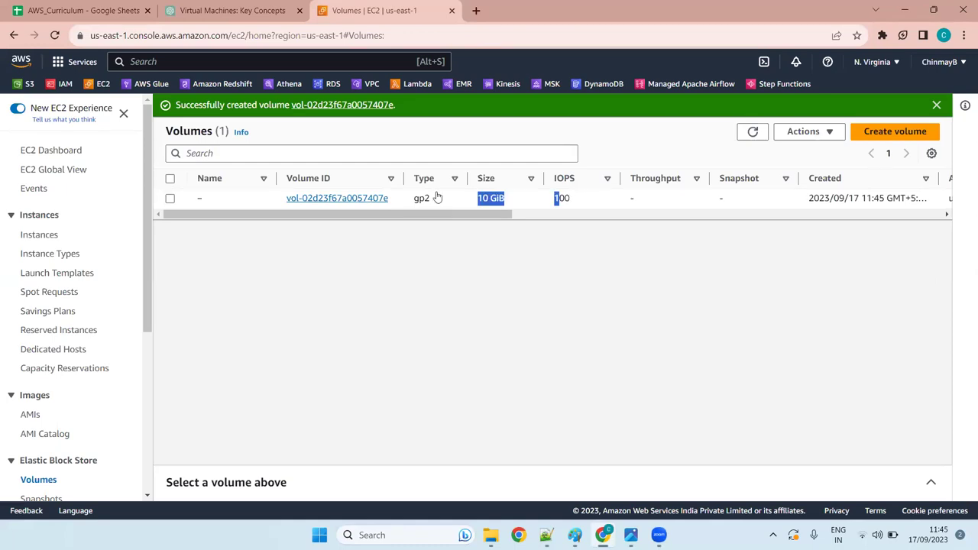
pyautogui.click(170, 197)
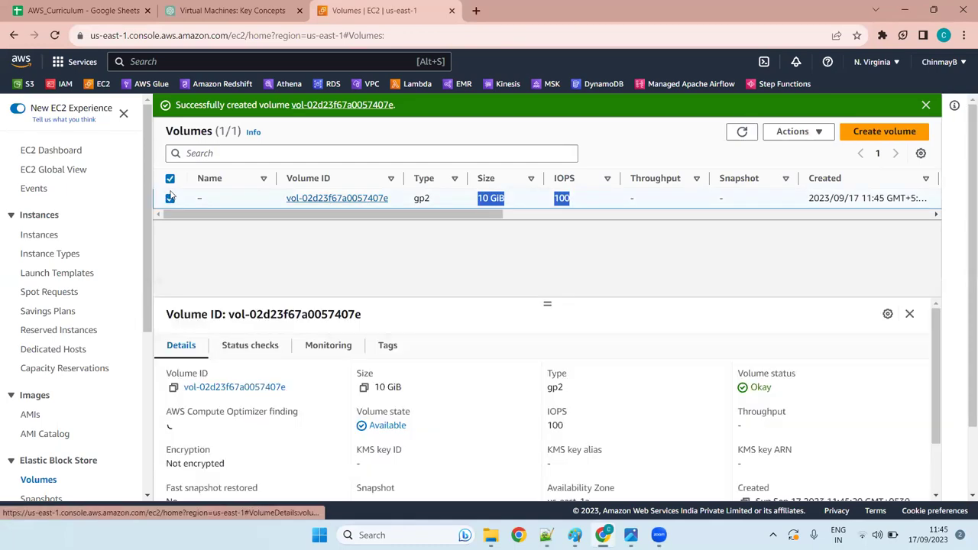
pyautogui.click(170, 198)
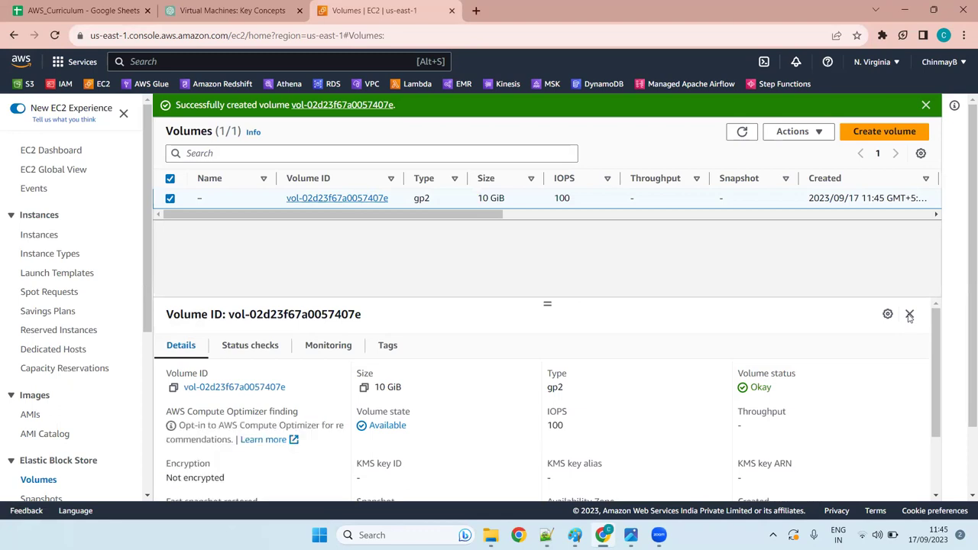
pyautogui.click(910, 315)
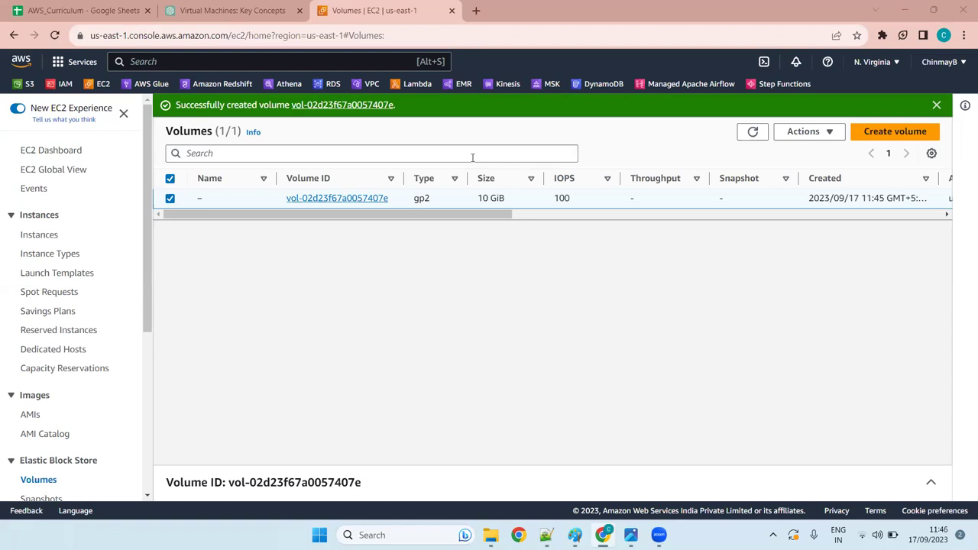
pyautogui.click(172, 200)
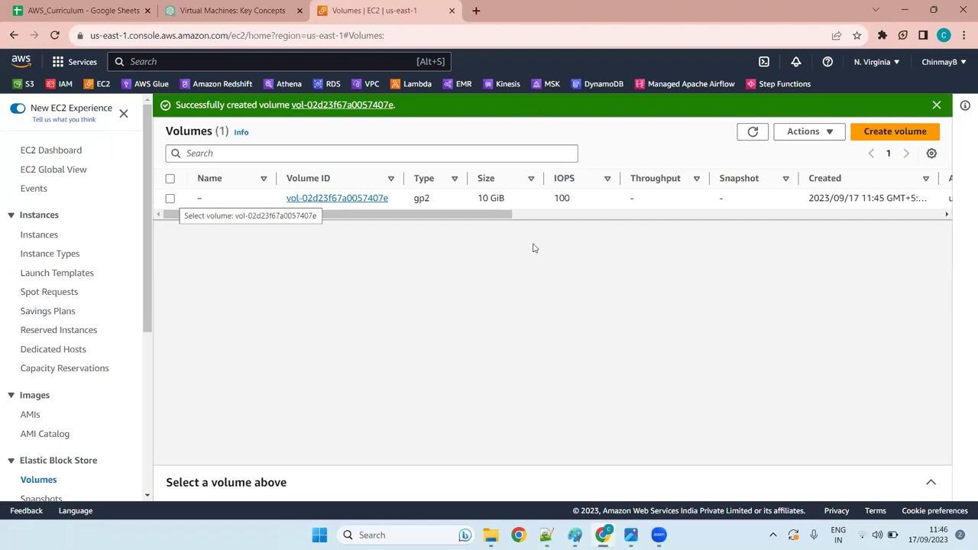
# Step: Switch to Notepad++ and add the note "--can attach single volume to multiple EC2 instances" under the persistent block storage note
pyautogui.hotkey('alt', 'Tab')
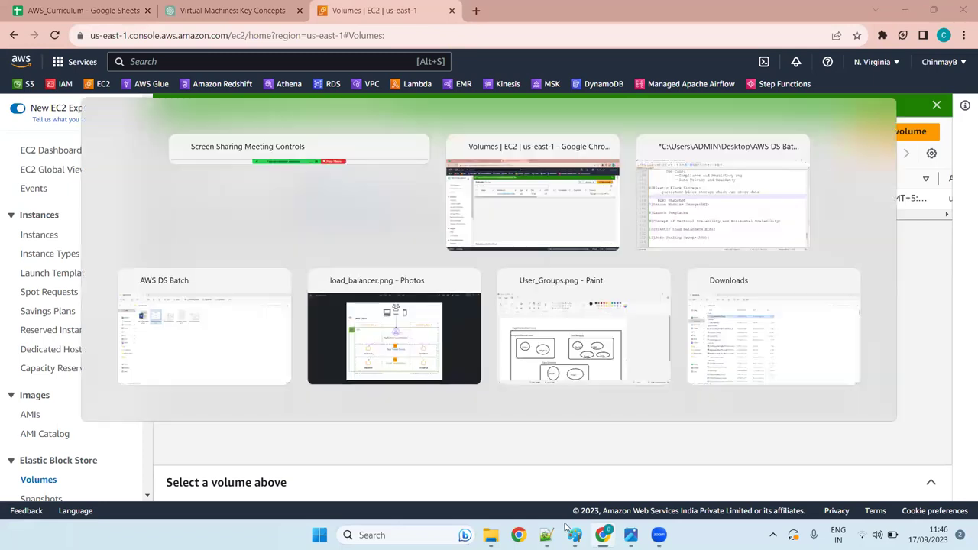
pyautogui.press('Escape')
pyautogui.hotkey('alt', 'Tab')
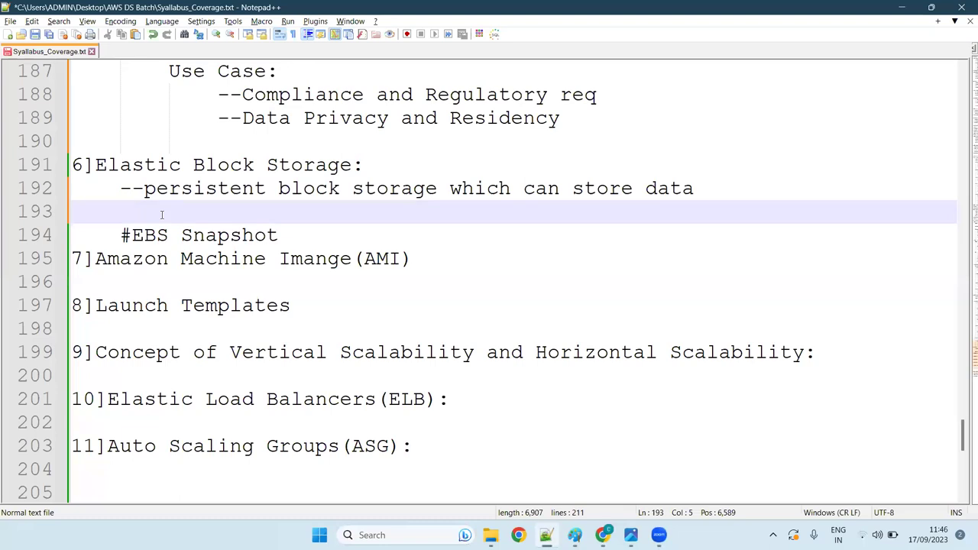
pyautogui.write('--can a')
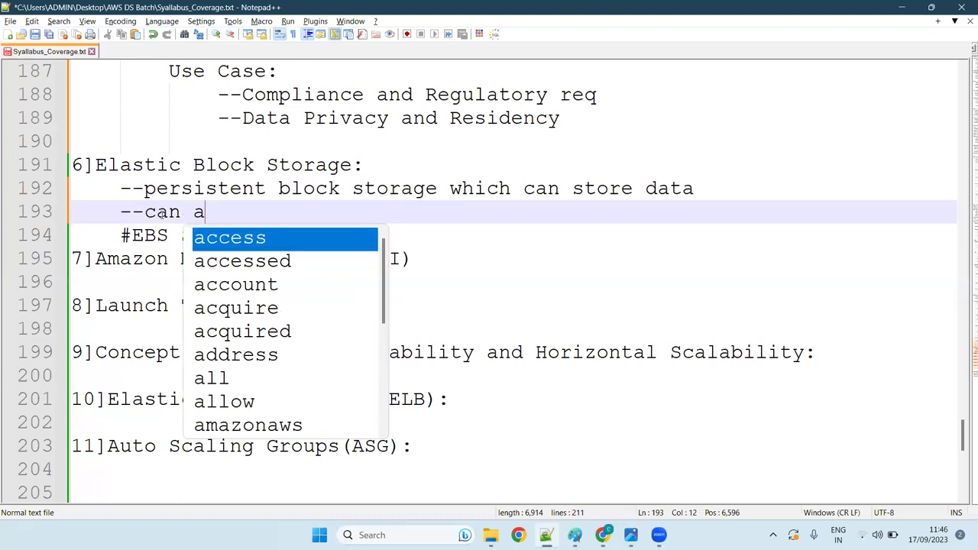
pyautogui.write('ttach sin')
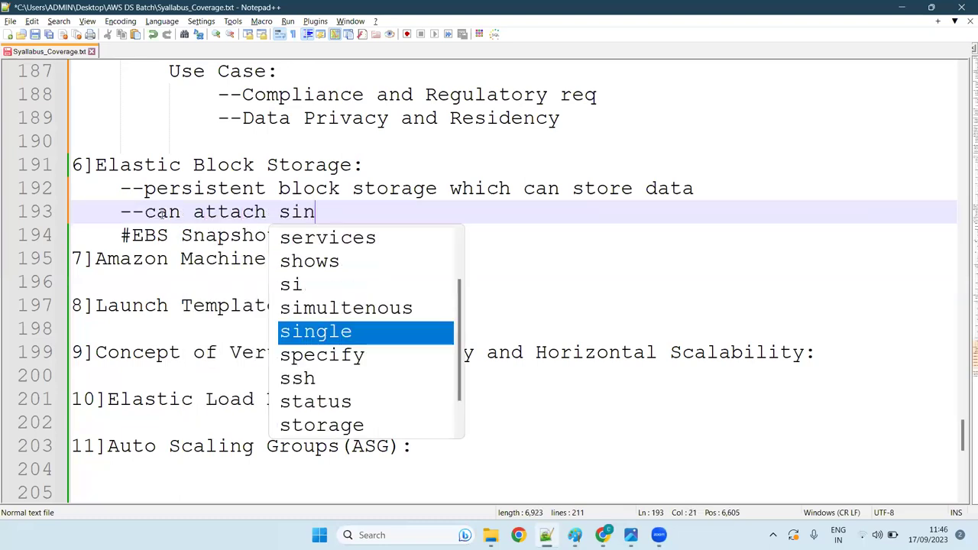
pyautogui.write('gle volume to multi')
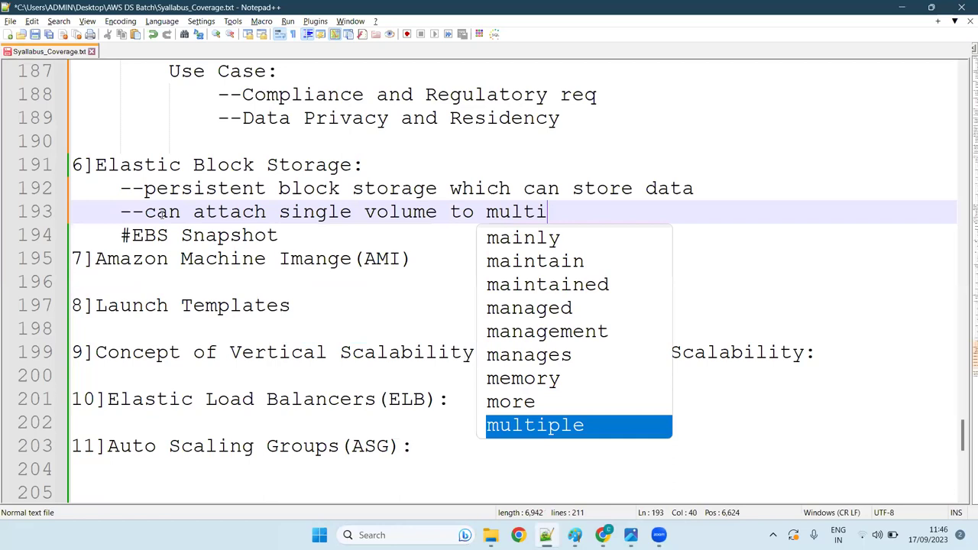
pyautogui.write('ple ')
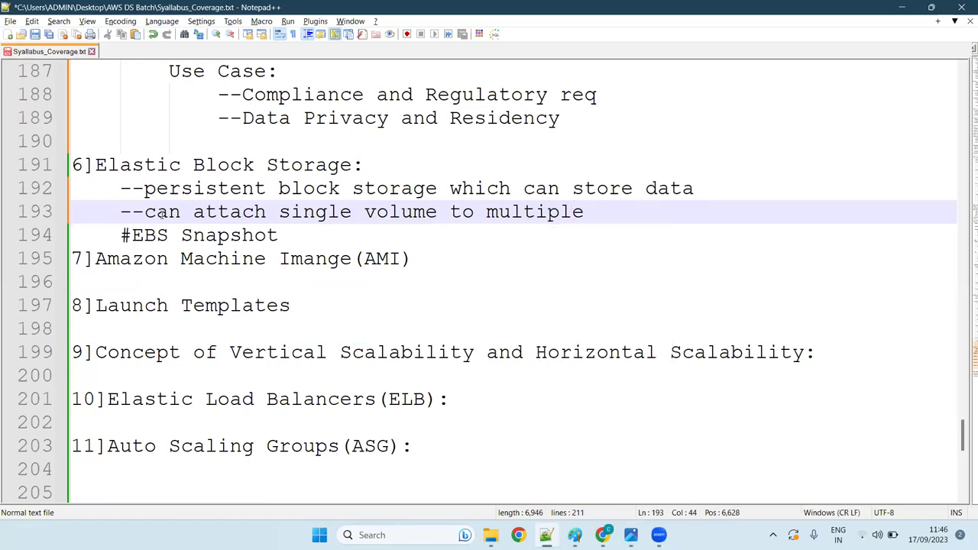
pyautogui.write('EC2 i')
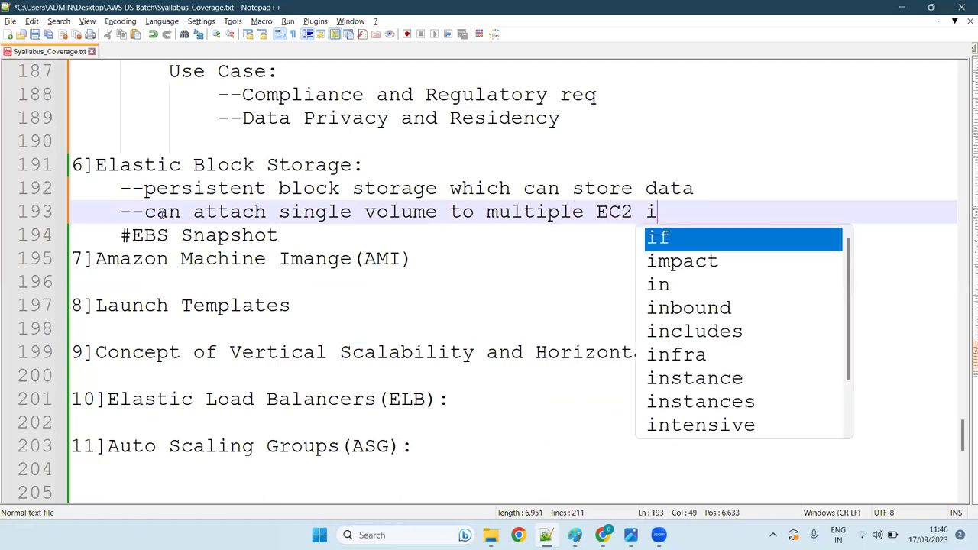
pyautogui.write('nstances')
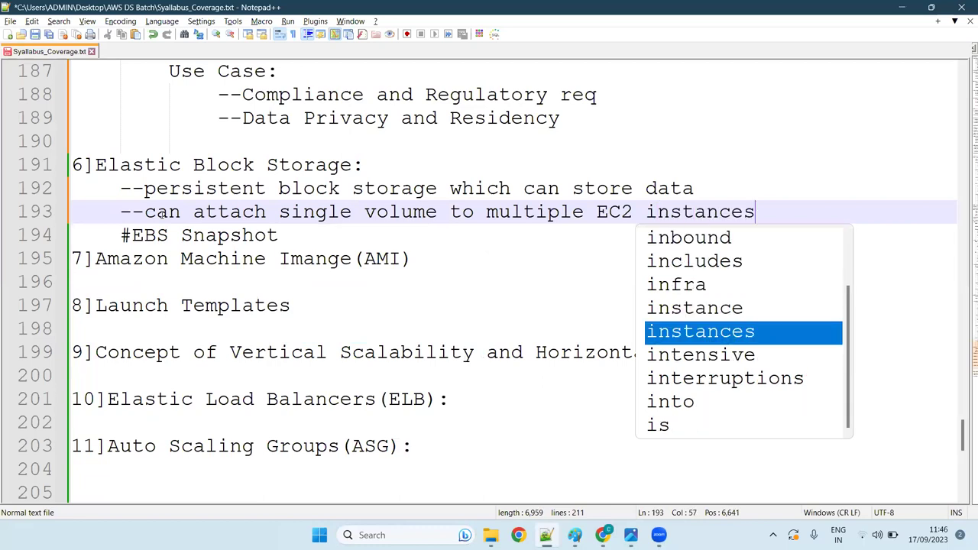
pyautogui.press('Escape')
pyautogui.press('Return')
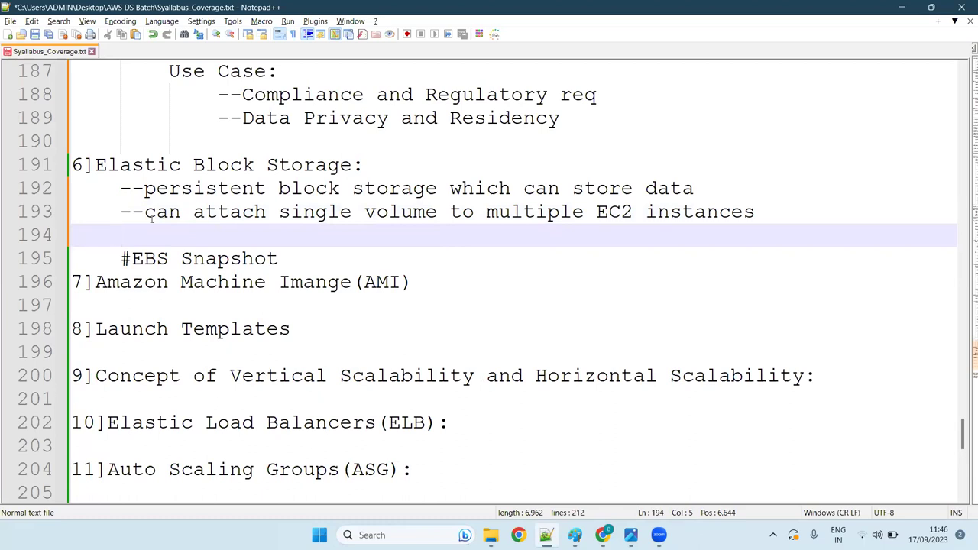
# Step: Insert the note "--Network attached ==>hence bit of latency" directly below the persistent block storage note
pyautogui.click(765, 212)
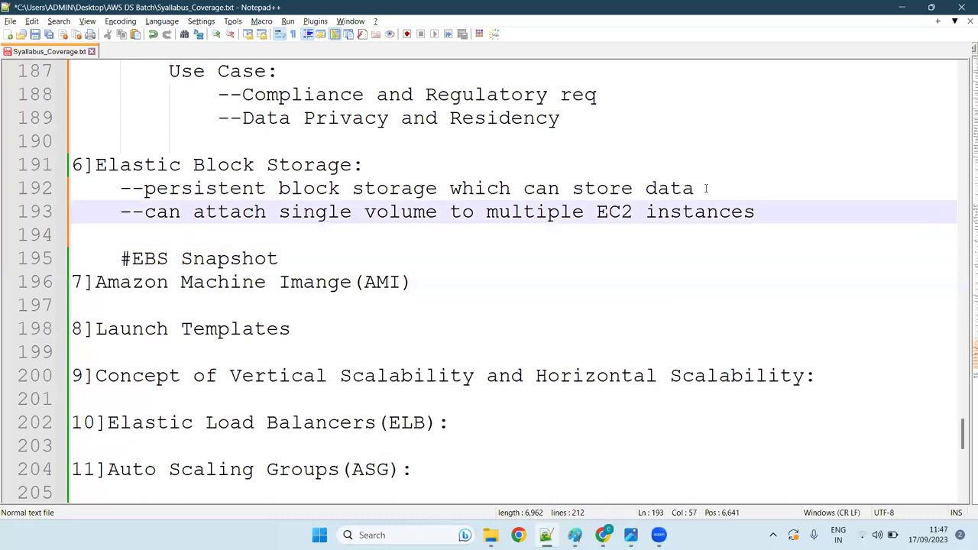
pyautogui.click(134, 225)
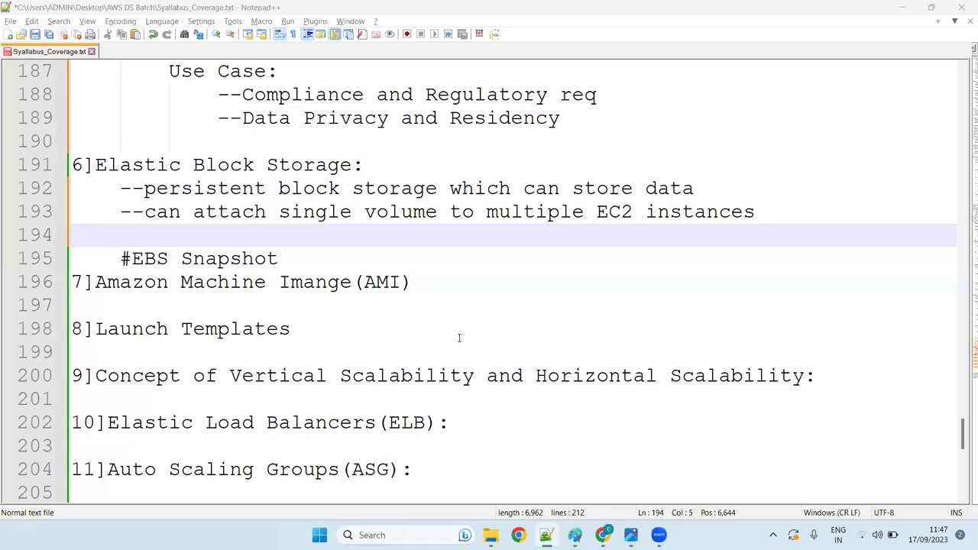
pyautogui.click(709, 188)
pyautogui.press('Return')
pyautogui.write('--')
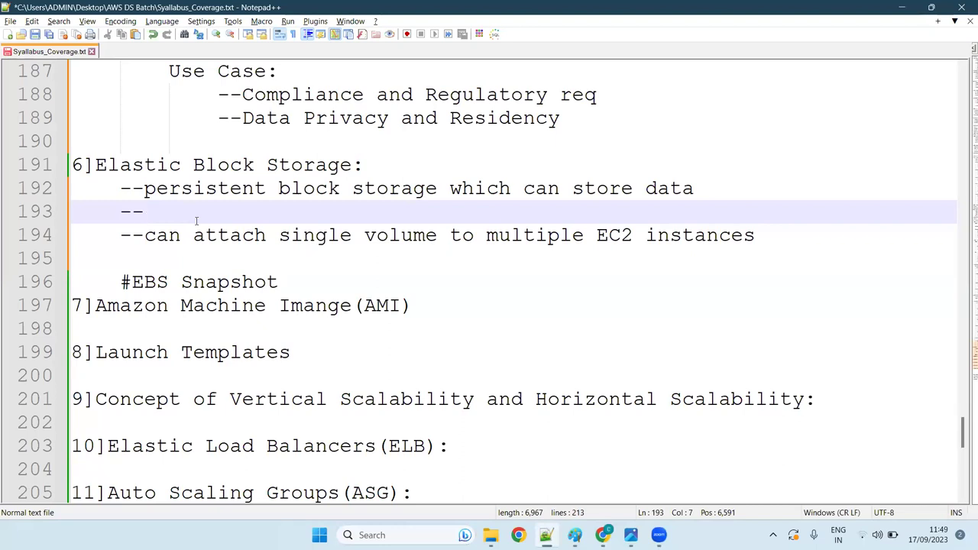
pyautogui.write('N')
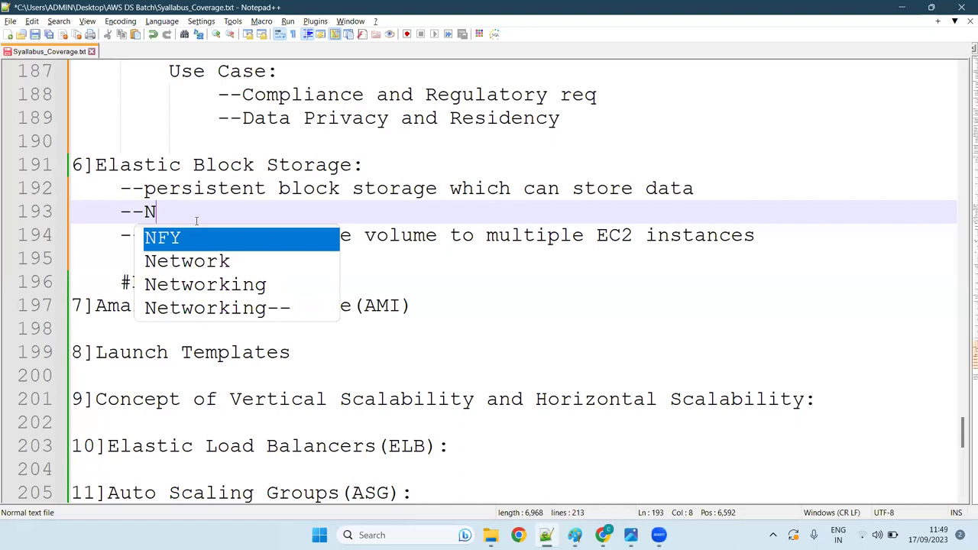
pyautogui.write('et')
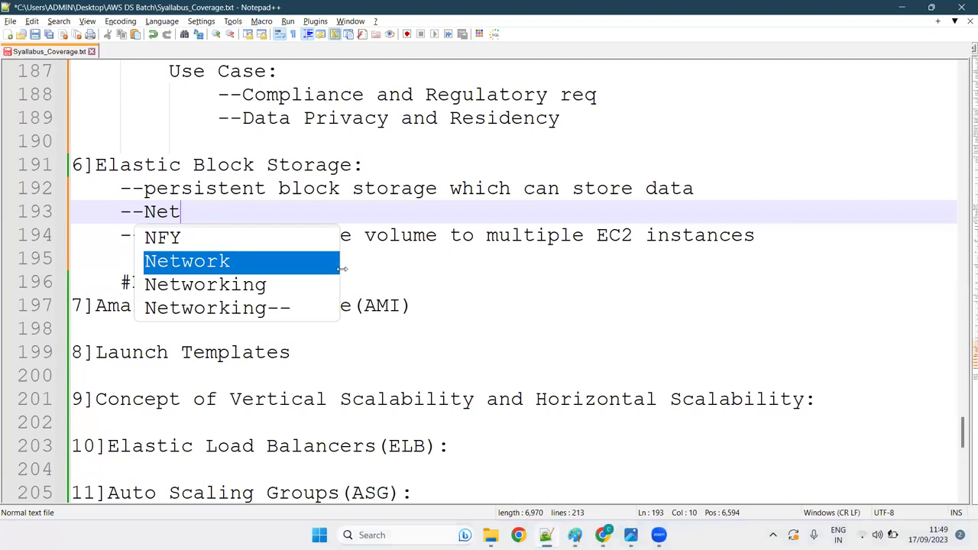
pyautogui.click(216, 212)
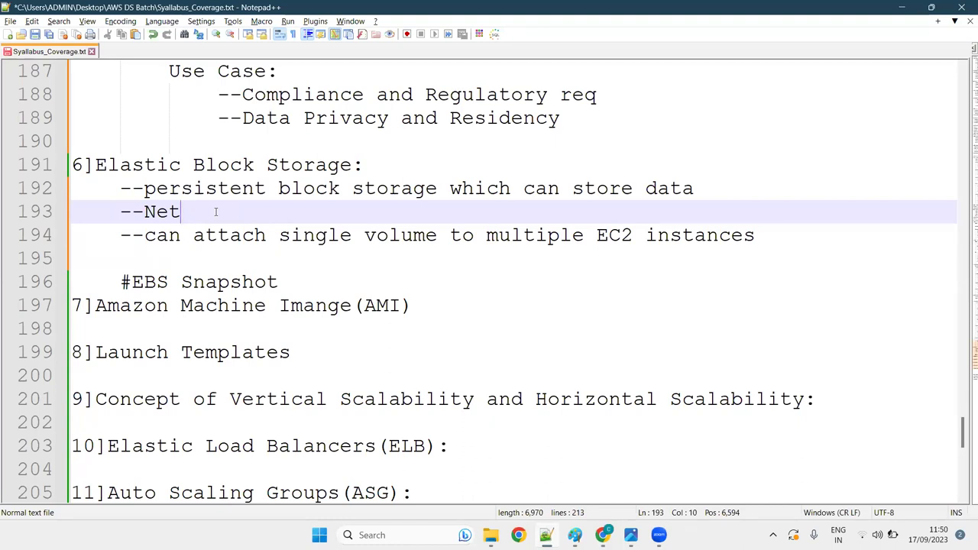
pyautogui.write('wo')
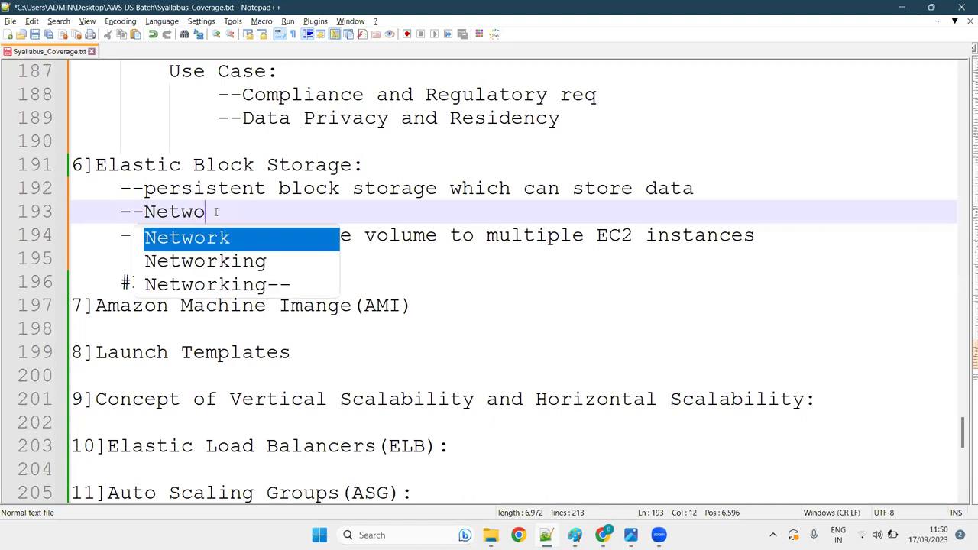
pyautogui.write('rk attached ==>henc')
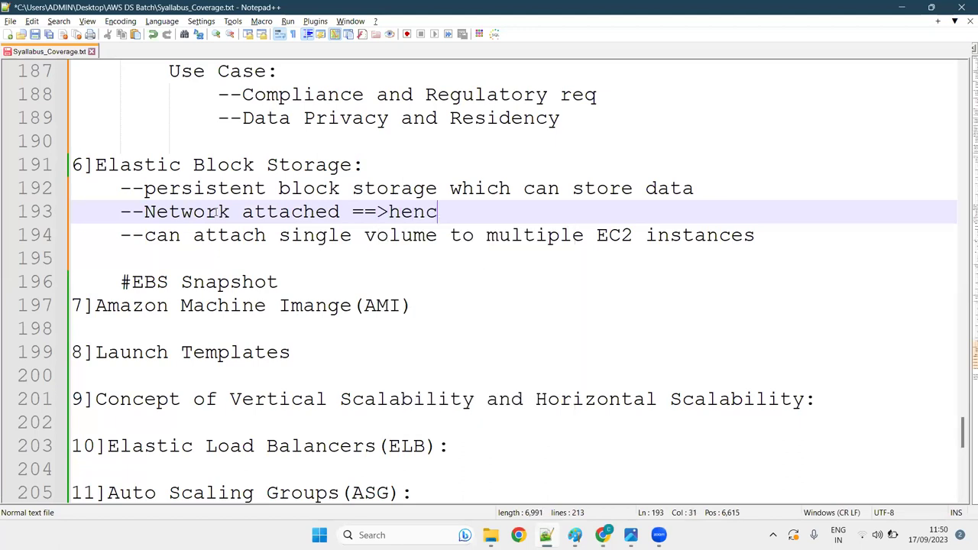
pyautogui.write('e bit of ')
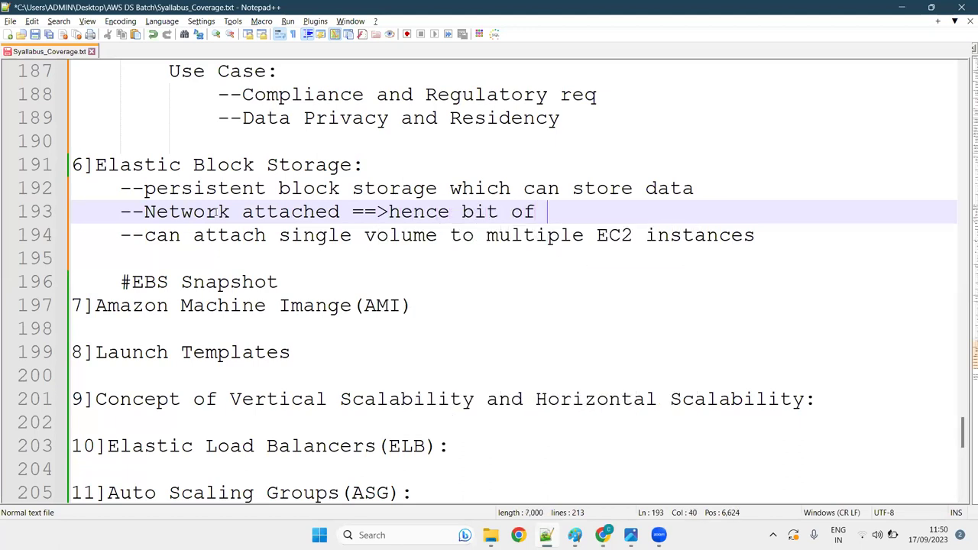
pyautogui.write('latency')
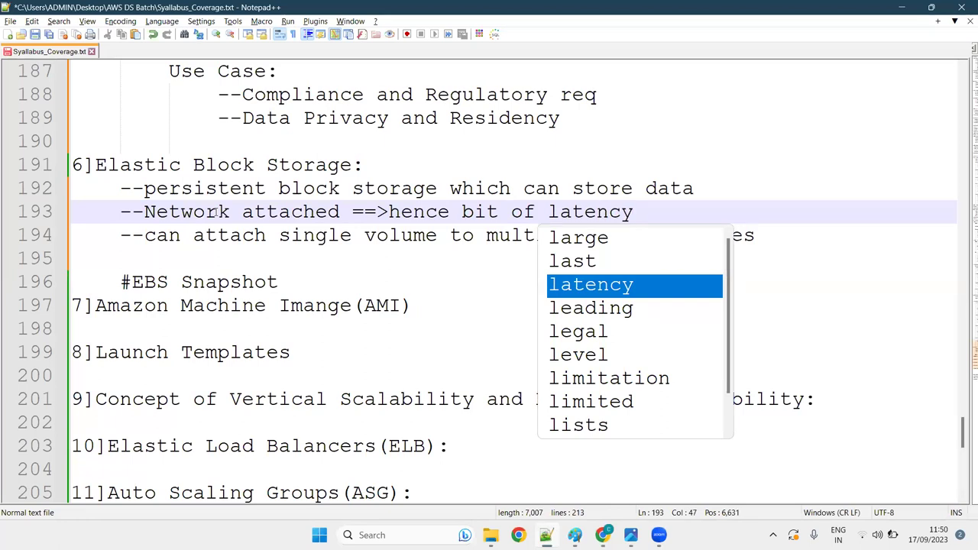
pyautogui.press('Right')
pyautogui.press('Left')
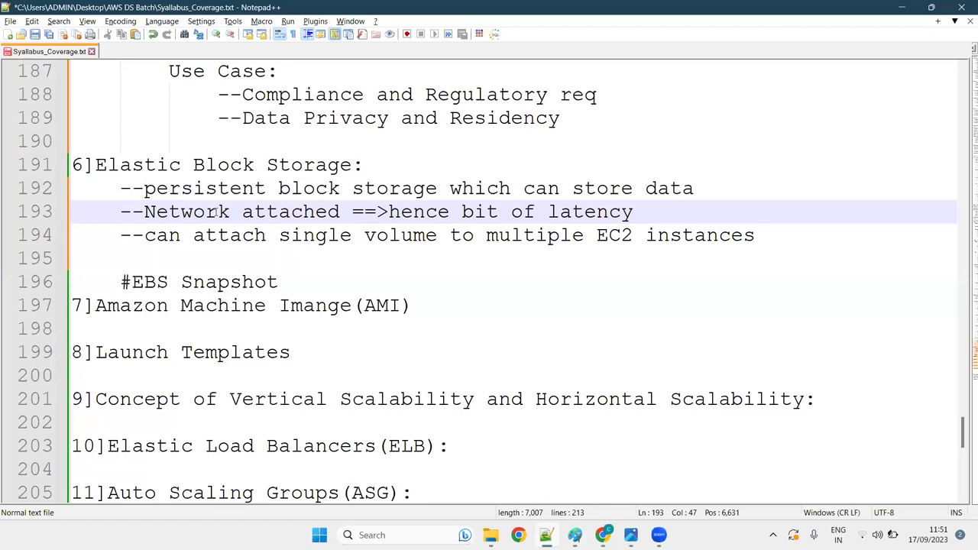
# Step: Add the note "--allows you to persist data even after termination of instance" below the multiple EC2 instances note
pyautogui.press('Down')
pyautogui.press('Down')
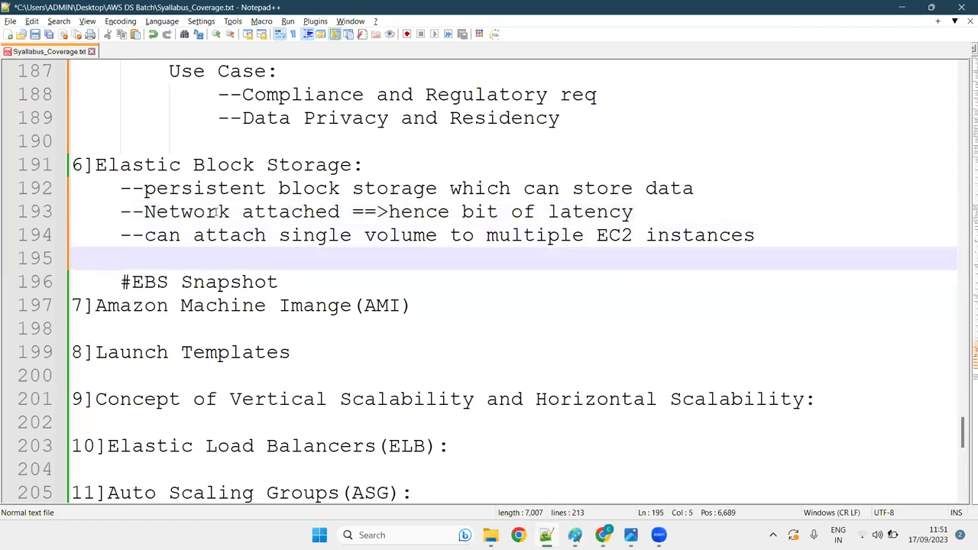
pyautogui.write('--')
pyautogui.write('allows')
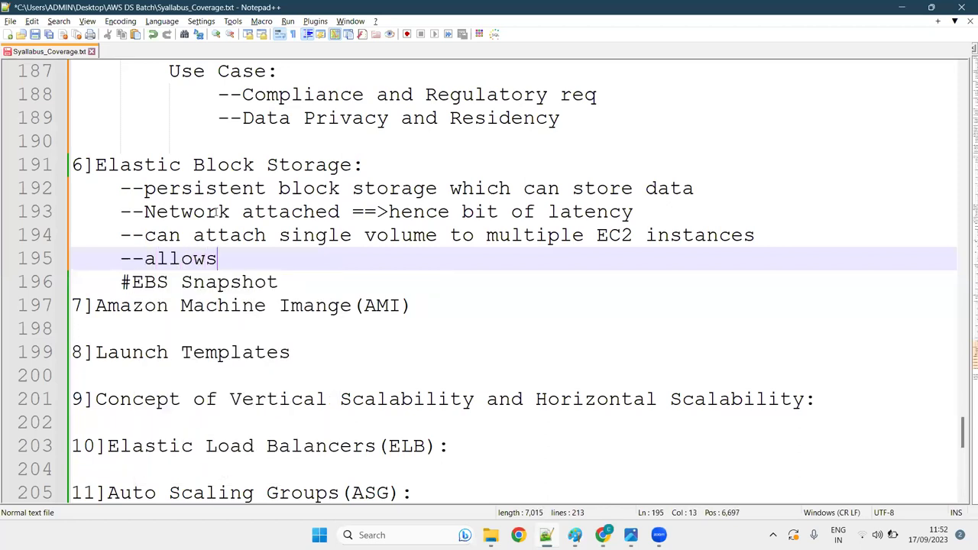
pyautogui.write(' you to ')
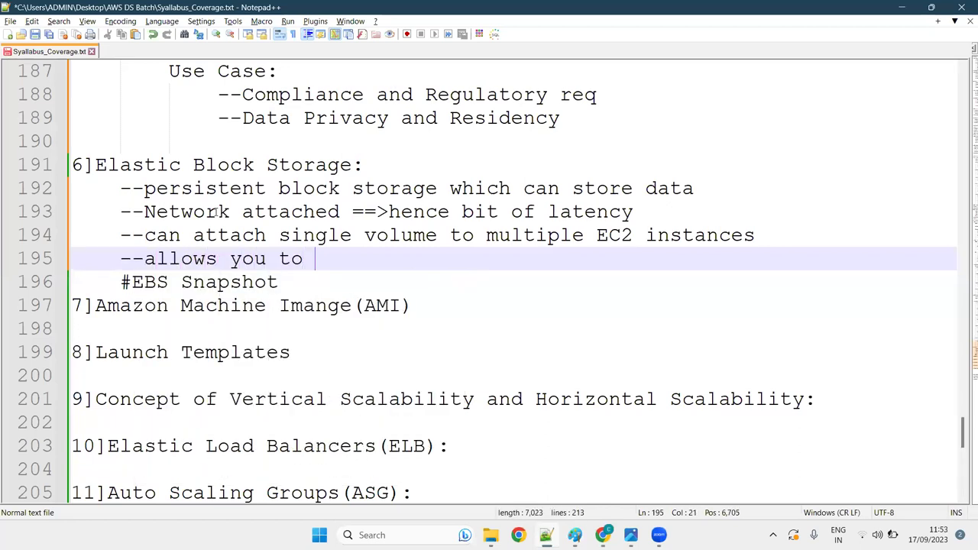
pyautogui.write('persist ')
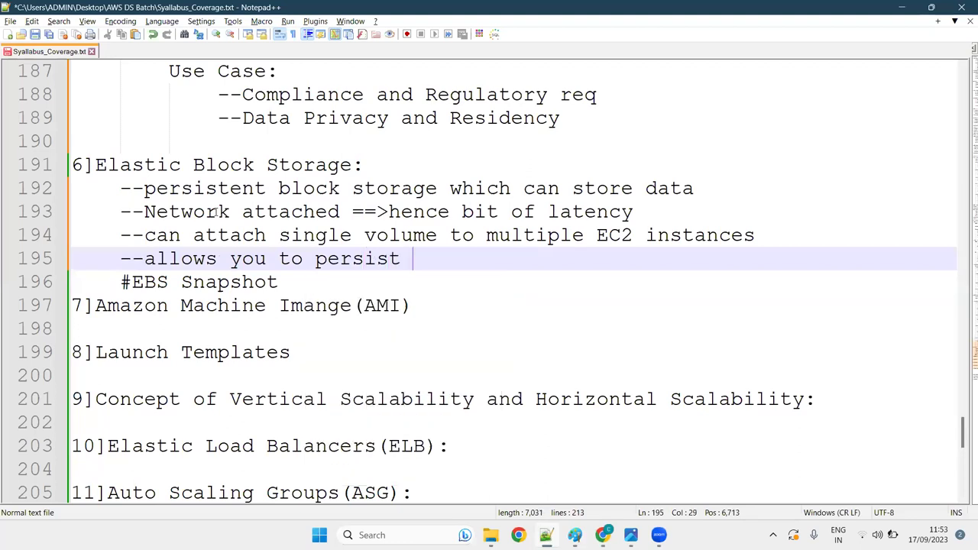
pyautogui.write('data ev')
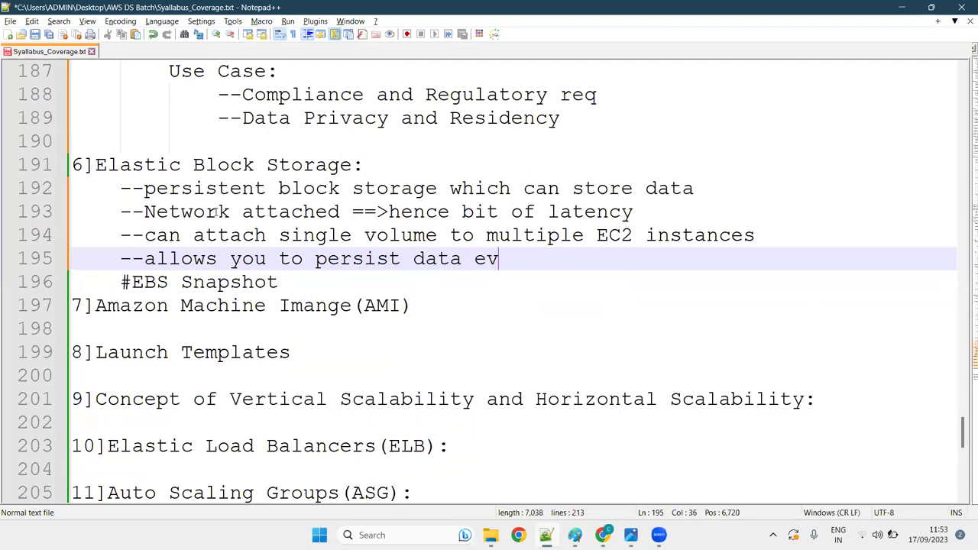
pyautogui.write('en after ter')
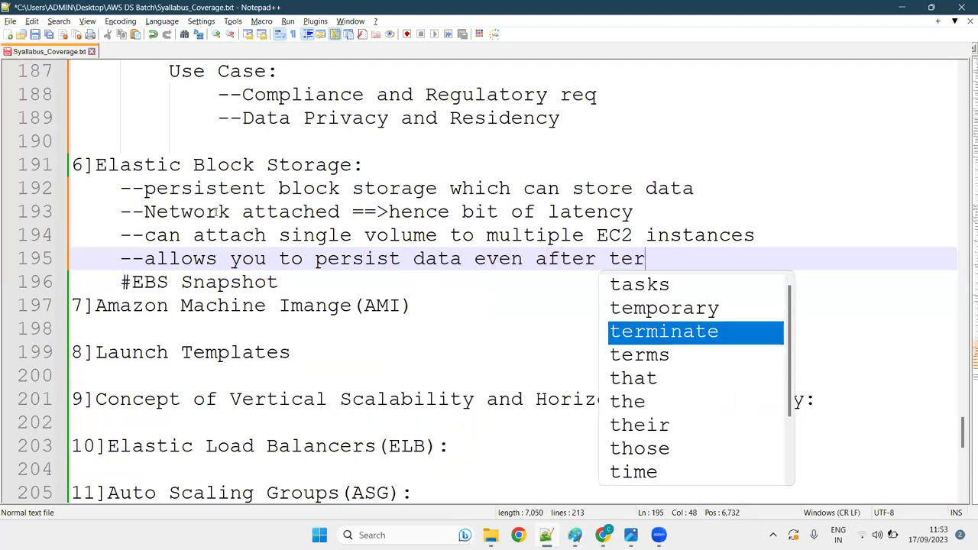
pyautogui.write('mination of inst')
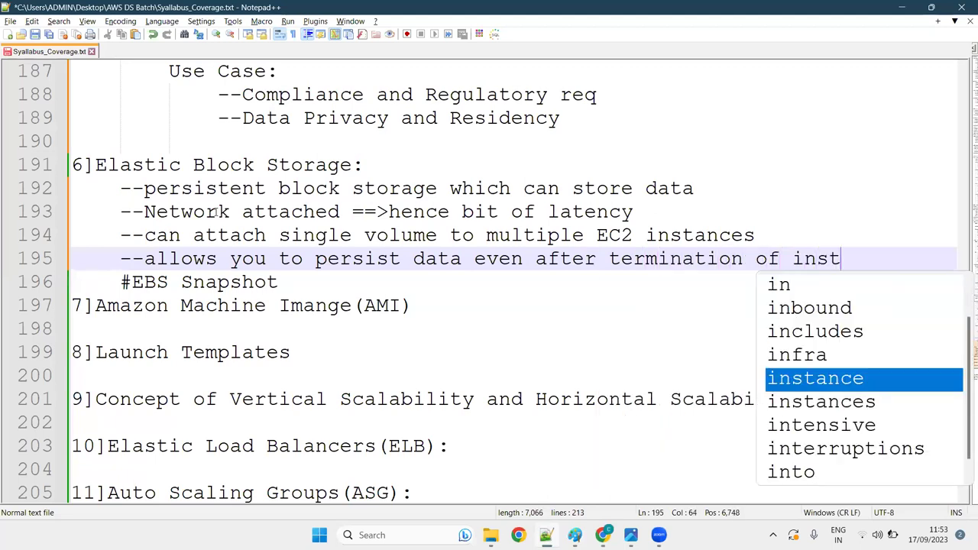
pyautogui.write('ance')
pyautogui.press('Escape')
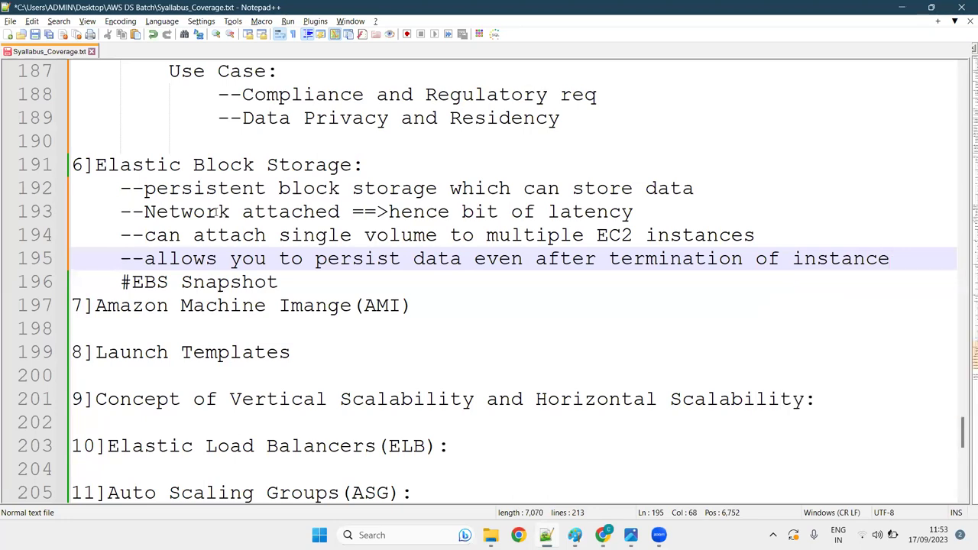
# Step: Separate the "#EBS Snapshot" heading with a blank line, remove its indentation and end it with a colon
pyautogui.press('Return')
pyautogui.press('Down')
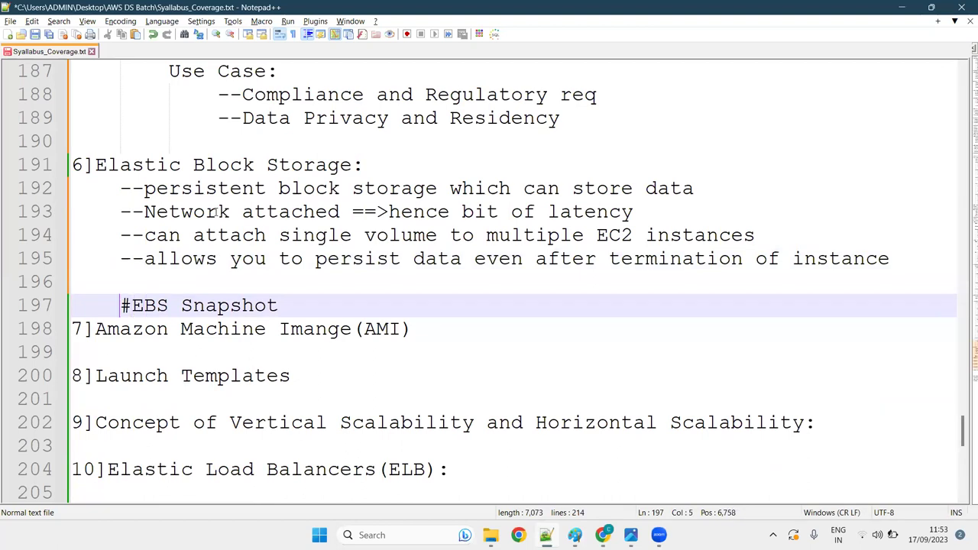
pyautogui.press('BackSpace')
pyautogui.press('Right')
pyautogui.press('Right')
pyautogui.press('Right')
pyautogui.press('Right')
pyautogui.press('Right')
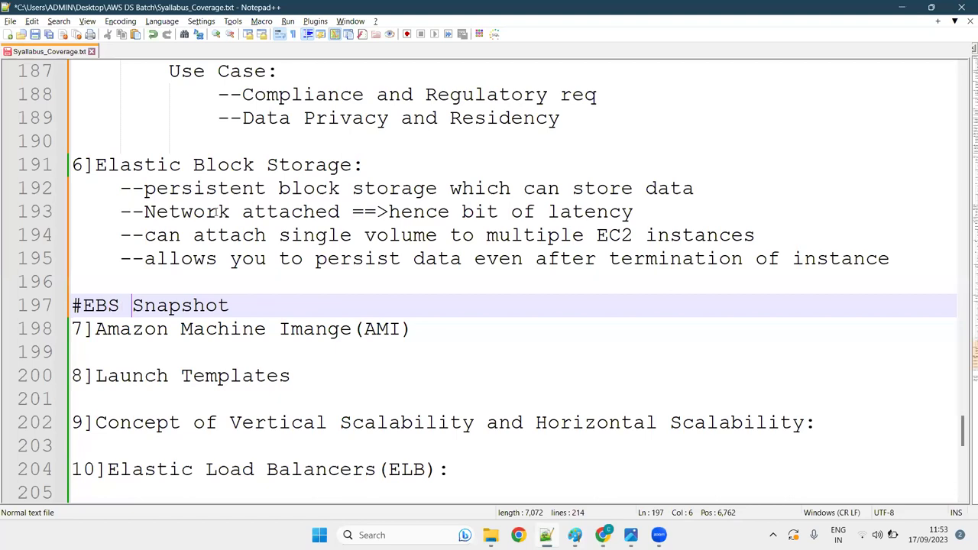
pyautogui.press('End')
pyautogui.write(':')
# Step: Begin an indented note under the EBS Snapshot heading reading "--point in time back ups of"
pyautogui.press('Return')
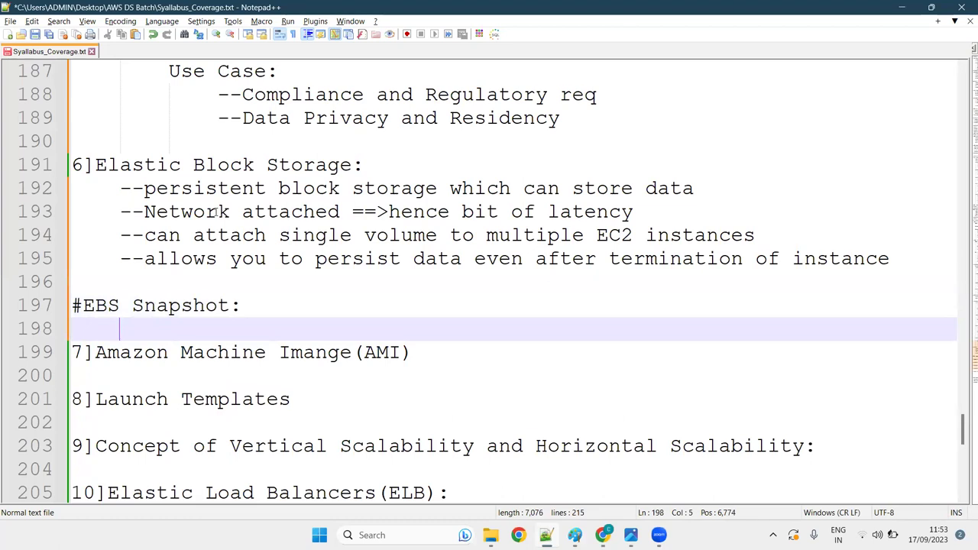
pyautogui.write('--')
pyautogui.write('back')
pyautogui.press('BackSpace')
pyautogui.press('BackSpace')
pyautogui.press('BackSpace')
pyautogui.press('BackSpace')
pyautogui.write('po')
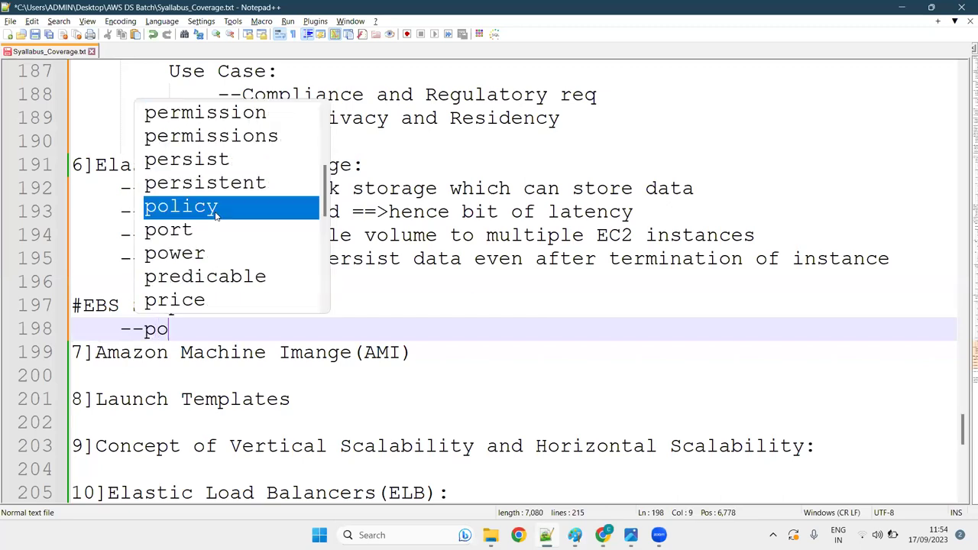
pyautogui.write('int u')
pyautogui.press('BackSpace')
pyautogui.write('in time back ')
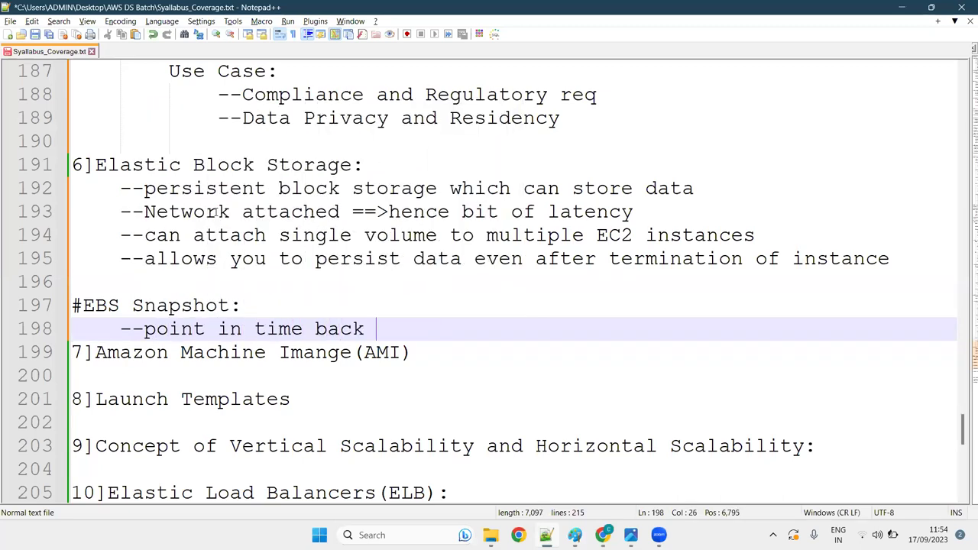
pyautogui.write('ups')
pyautogui.write('f')
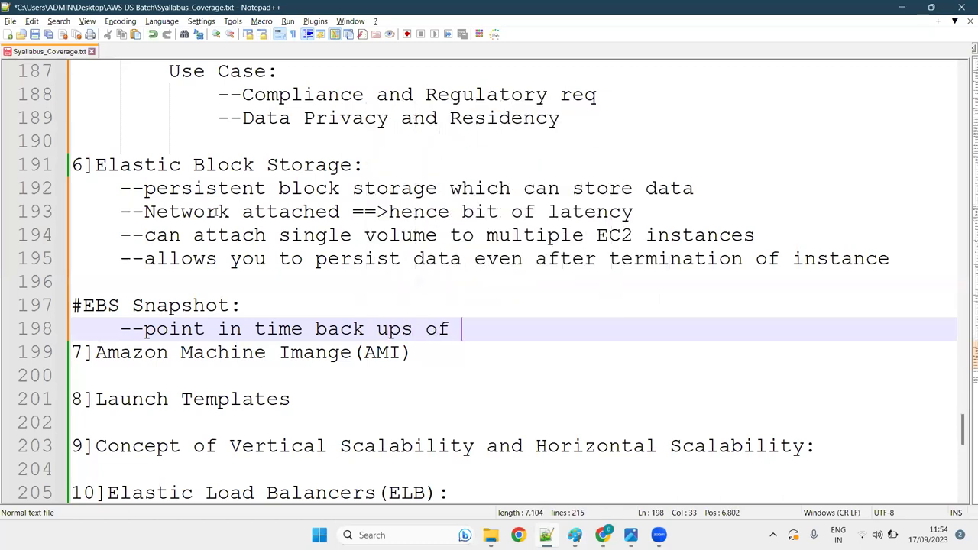
# Step: Join "back ups" into "backups" in the snapshot note and complete the line with "EBS"
pyautogui.press('BackSpace')
pyautogui.press('BackSpace')
pyautogui.press('BackSpace')
pyautogui.press('BackSpace')
pyautogui.press('BackSpace')
pyautogui.write('s of')
pyautogui.press('Left')
pyautogui.press('Left')
pyautogui.press('Left')
pyautogui.press('Left')
pyautogui.press('Left')
pyautogui.press('Left')
pyautogui.press('Left')
pyautogui.press('BackSpace')
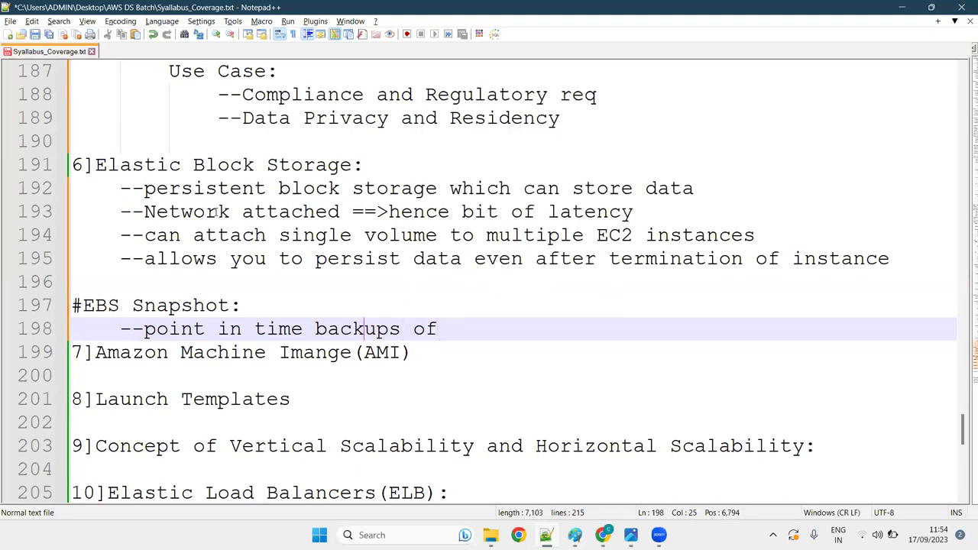
pyautogui.press('Right')
pyautogui.press('Right')
pyautogui.press('Left')
pyautogui.press('Left')
pyautogui.press('Right')
pyautogui.press('Right')
pyautogui.press('Right')
pyautogui.press('Right')
pyautogui.press('Right')
pyautogui.press('Right')
pyautogui.press('Right')
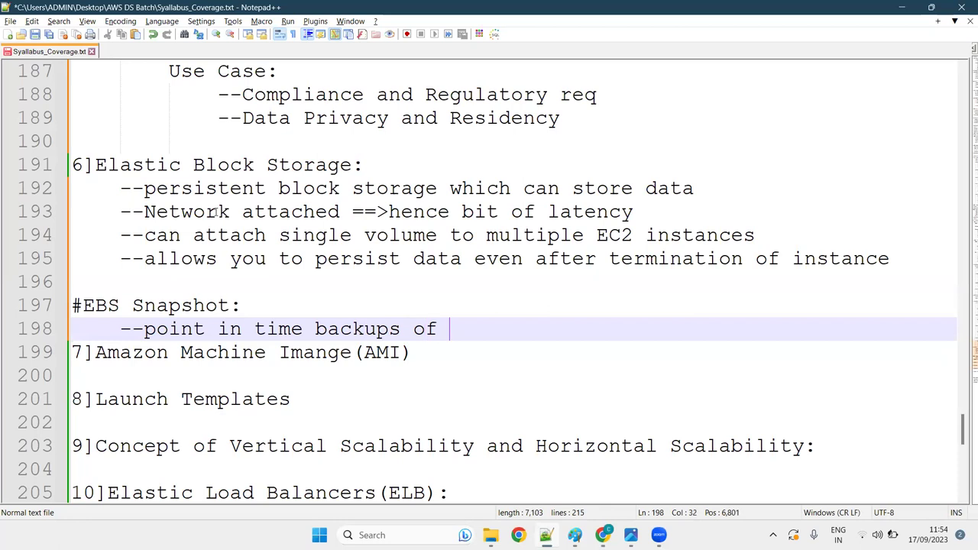
pyautogui.write('EBS')
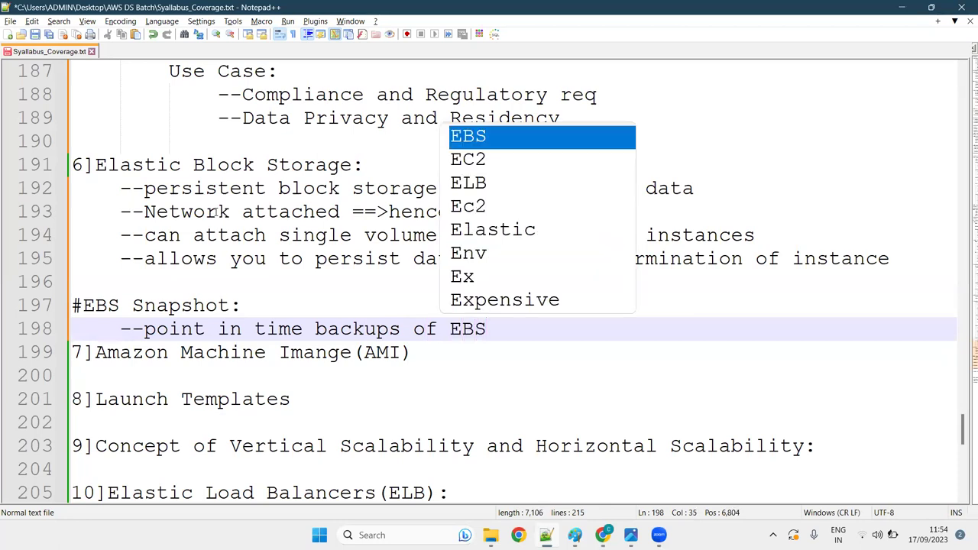
pyautogui.press('Escape')
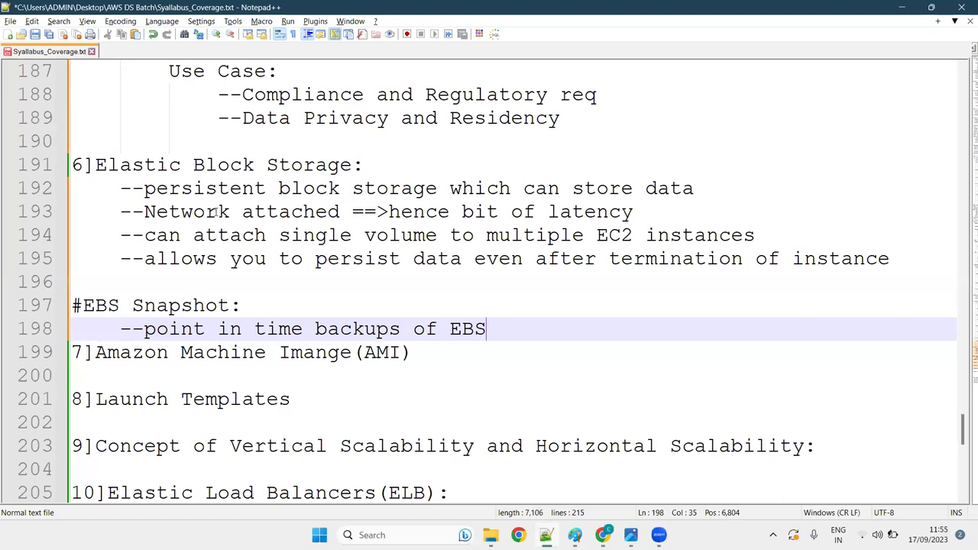
# Step: Add the indented note "--can copy snapshots from one AZ or Region to another" below the point-in-time backups line, followed by an empty line
pyautogui.press('Return')
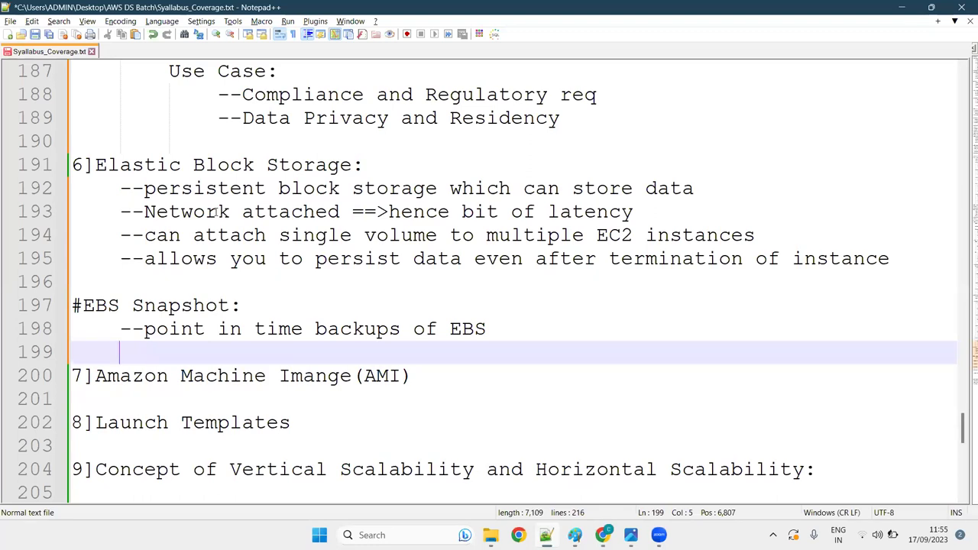
pyautogui.write('--')
pyautogui.write('can')
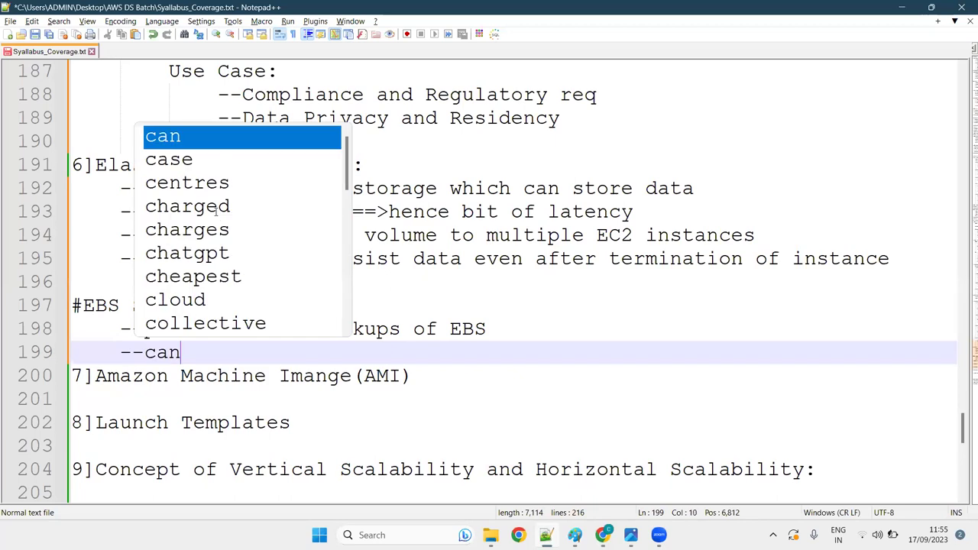
pyautogui.write(' copy sn')
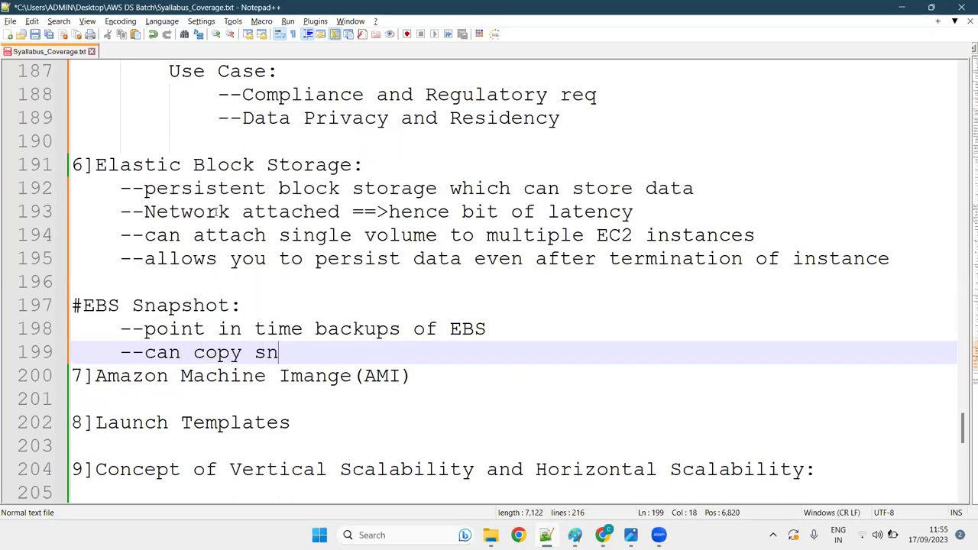
pyautogui.write('apshots from ')
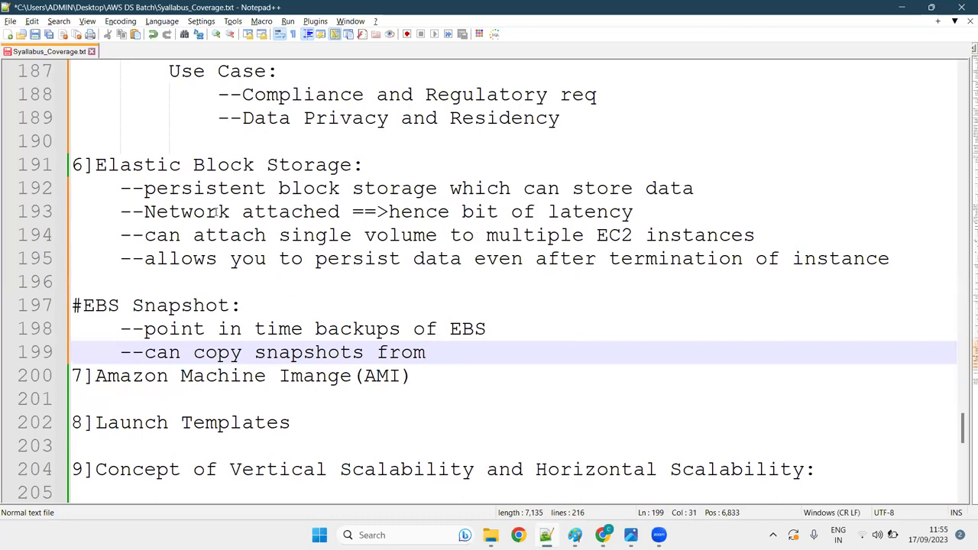
pyautogui.write('one A')
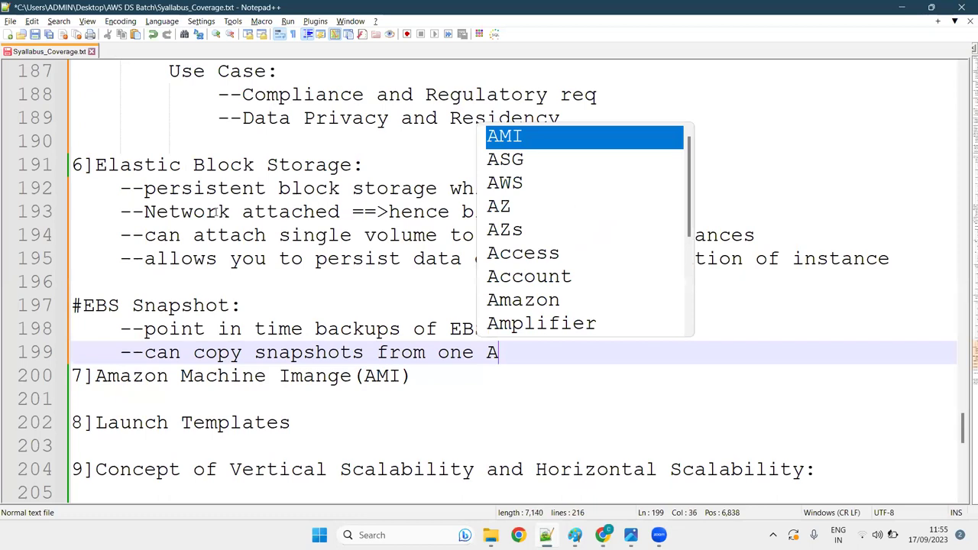
pyautogui.write('Z o')
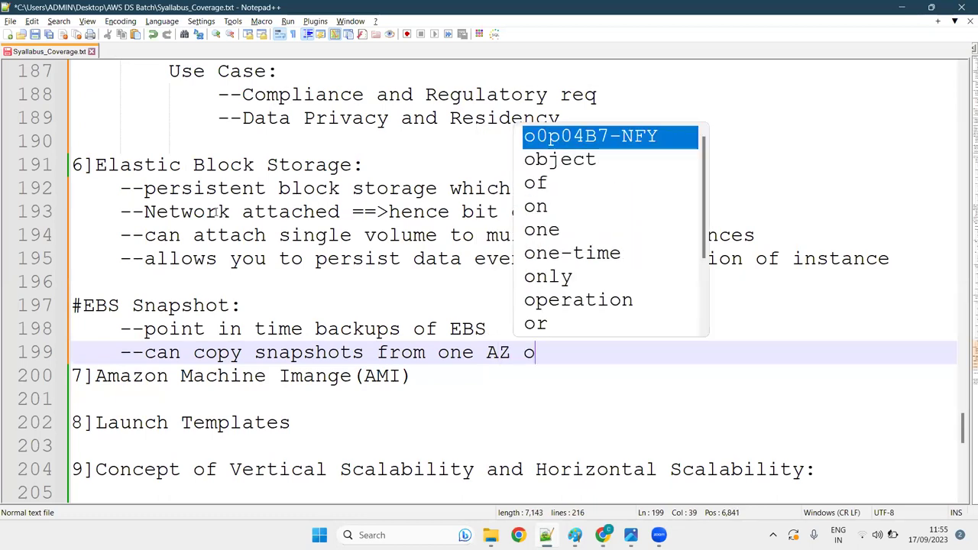
pyautogui.write('r Region ')
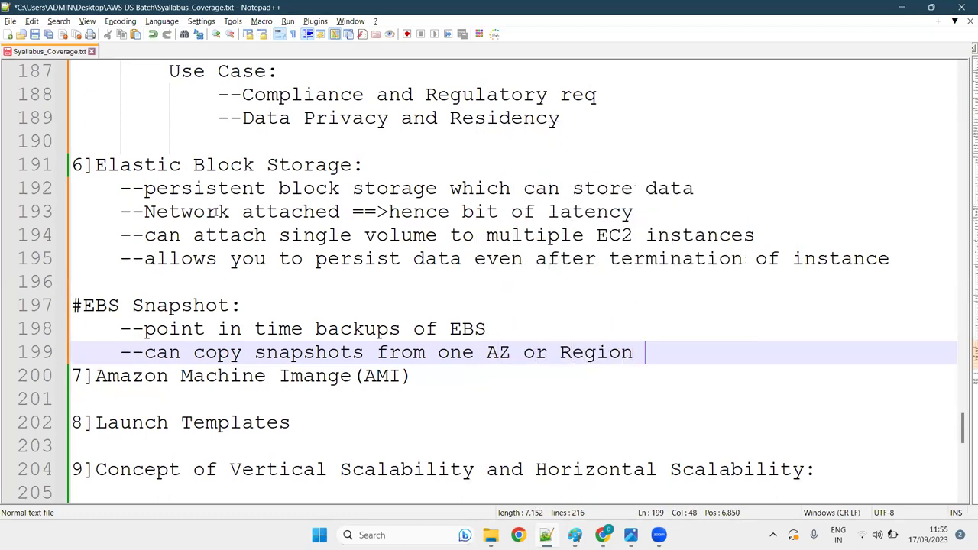
pyautogui.write('to anoyt')
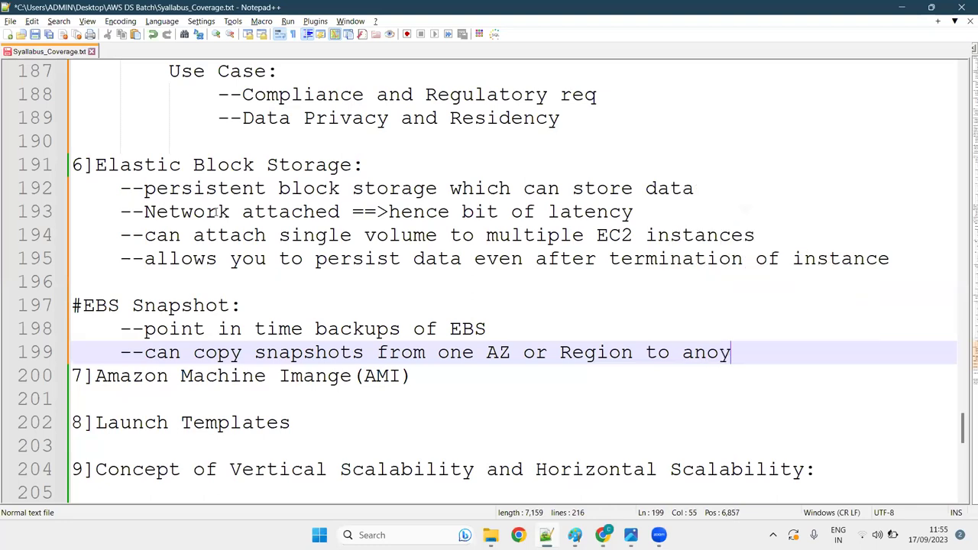
pyautogui.press('BackSpace')
pyautogui.press('BackSpace')
pyautogui.write('ther')
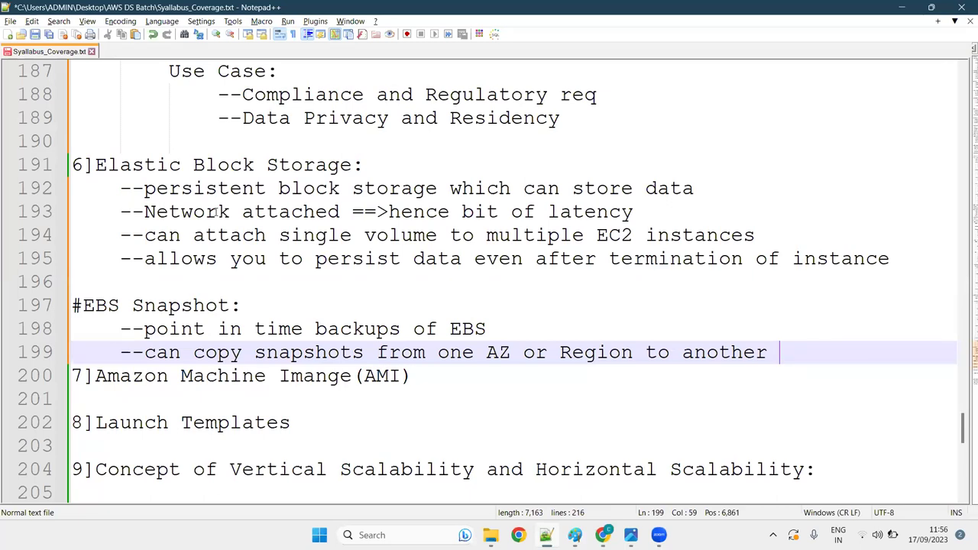
pyautogui.press('Return')
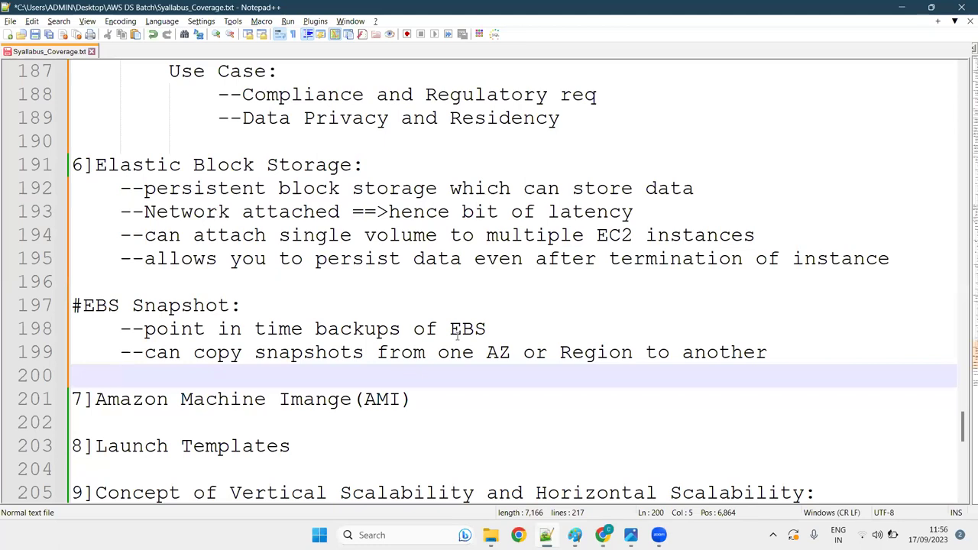
pyautogui.click(501, 324)
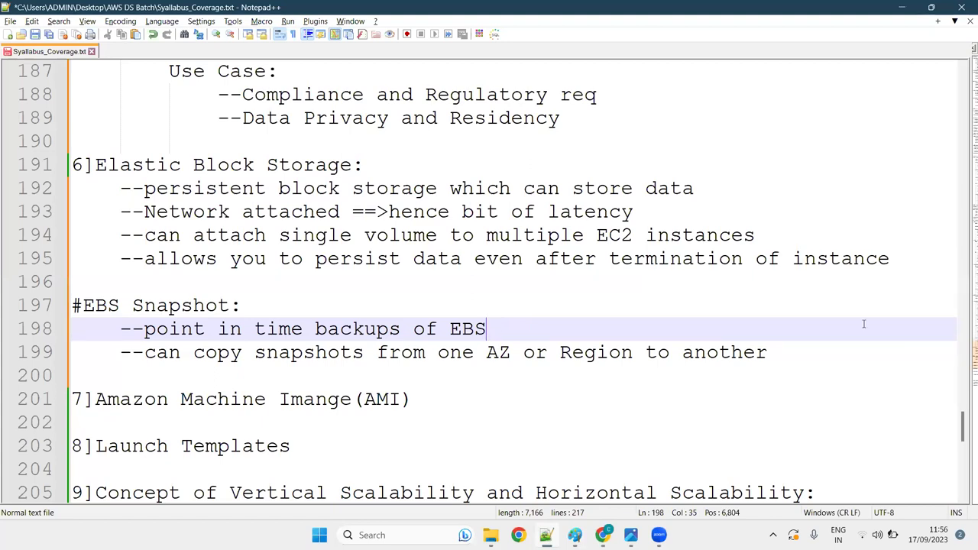
pyautogui.click(840, 353)
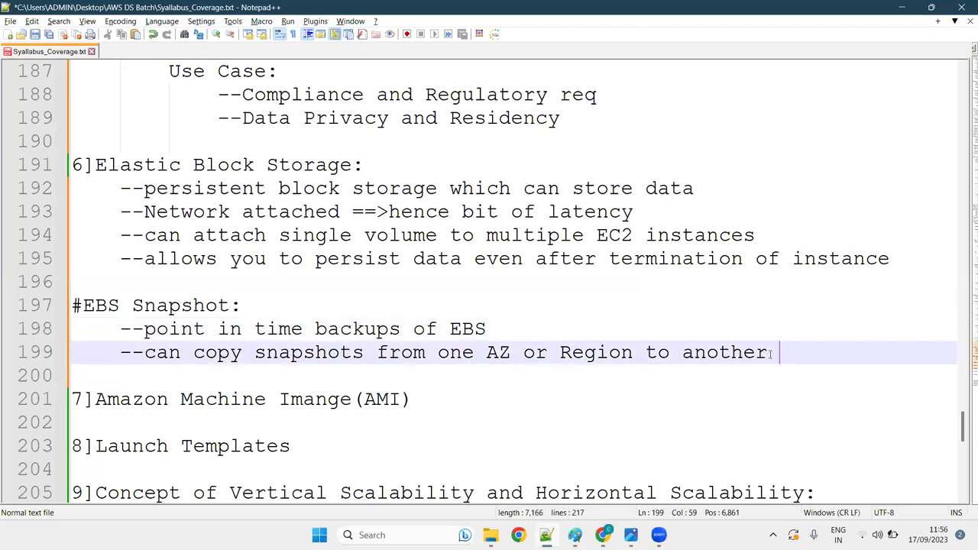
pyautogui.press('Left')
pyautogui.press('Down')
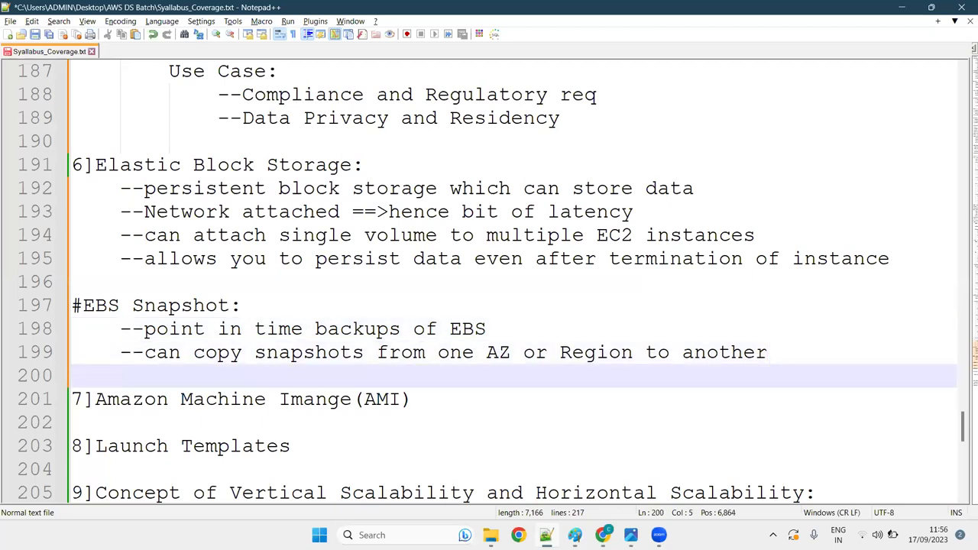
# Step: Switch to the EC2 console in Chrome and open the form for creating a new EBS snapshot
pyautogui.moveTo(603, 535)
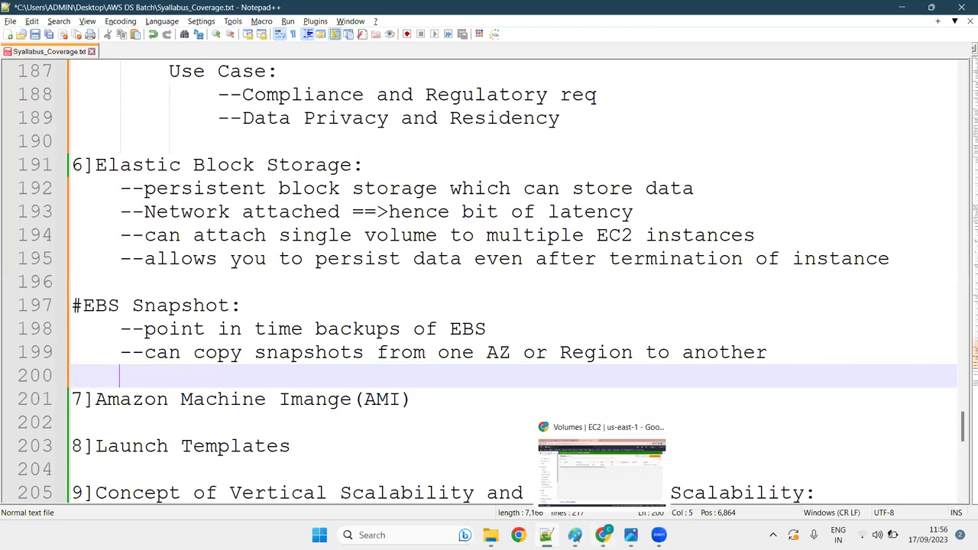
pyautogui.click(602, 470)
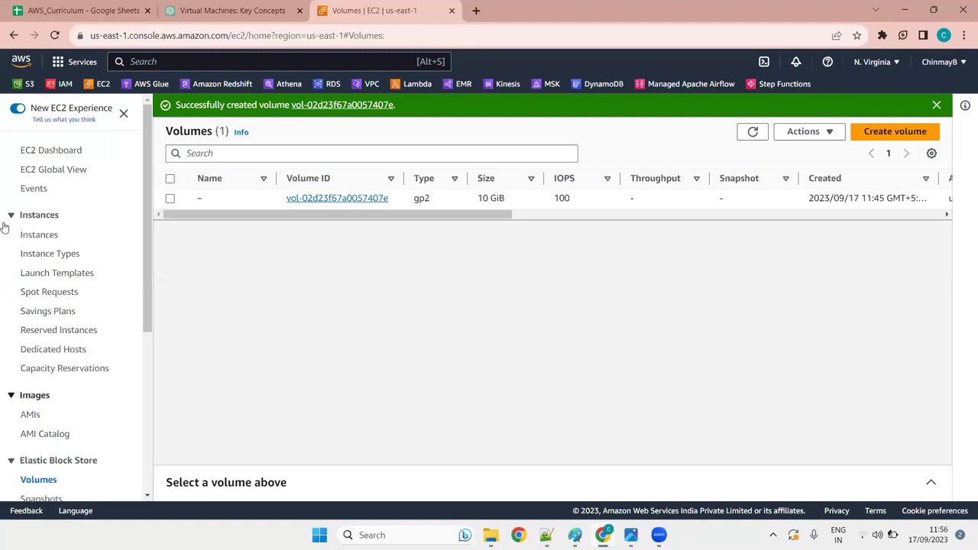
pyautogui.scroll(-4, 45, 344)
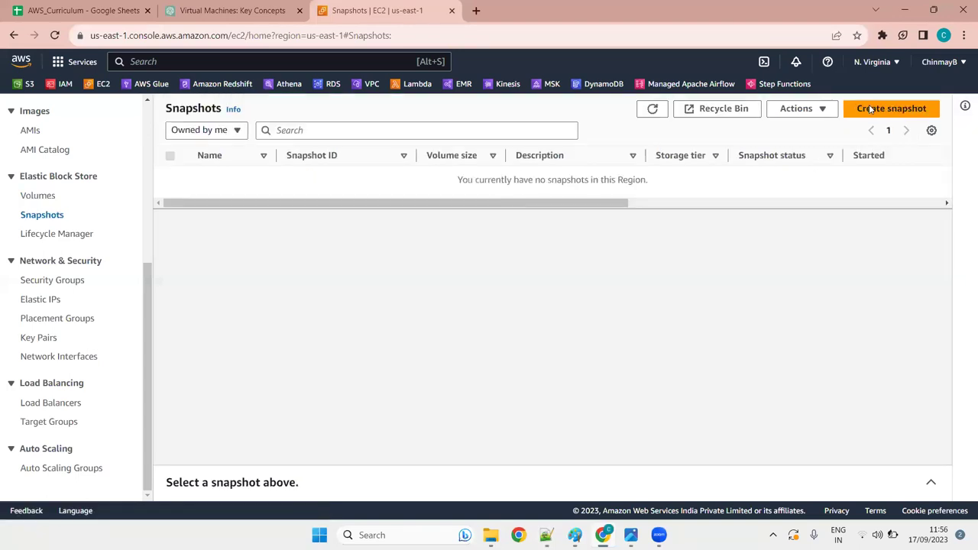
pyautogui.click(870, 109)
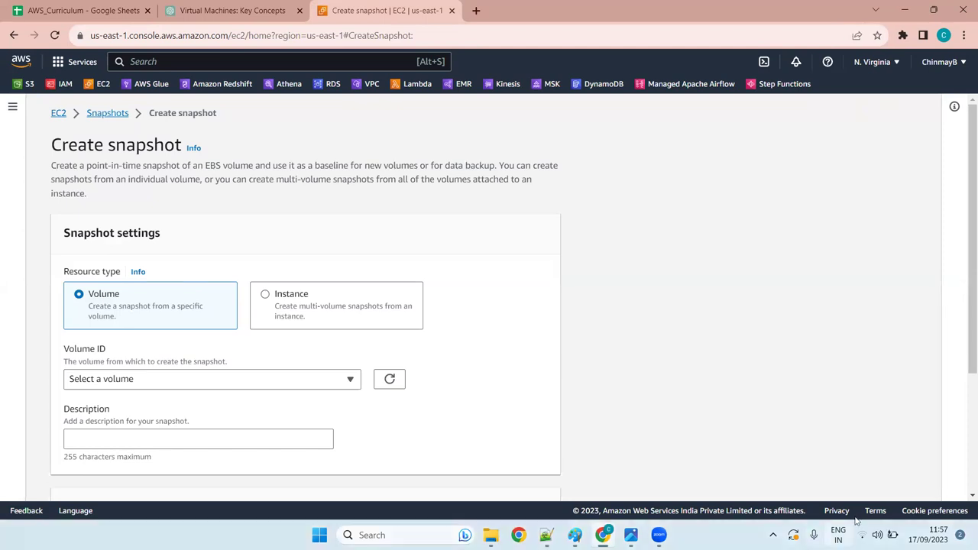
# Step: Switch the computer's wireless connection to the "WiFi 5G" network
pyautogui.click(878, 535)
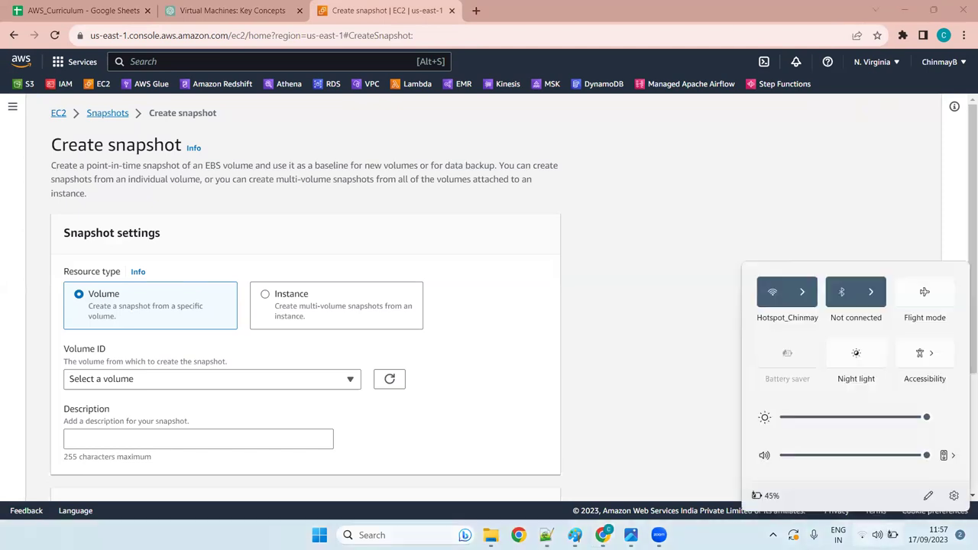
pyautogui.click(807, 301)
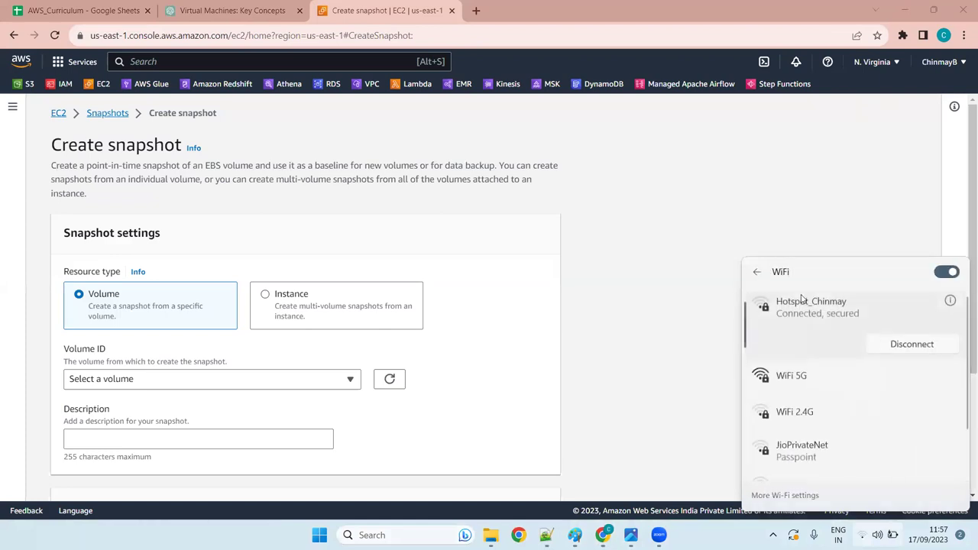
pyautogui.click(817, 390)
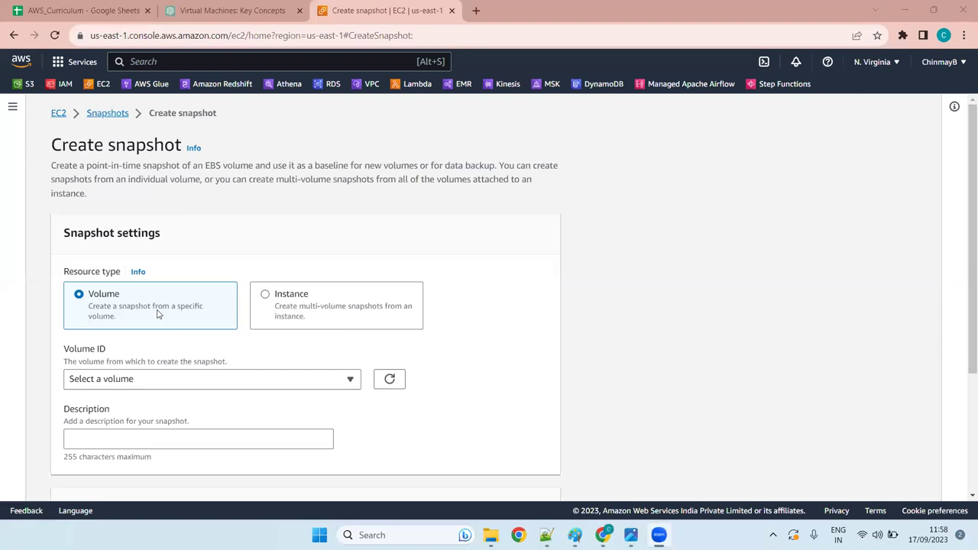
# Step: Create a snapshot of the existing EBS volume, leaving the description and tags empty
pyautogui.click(195, 381)
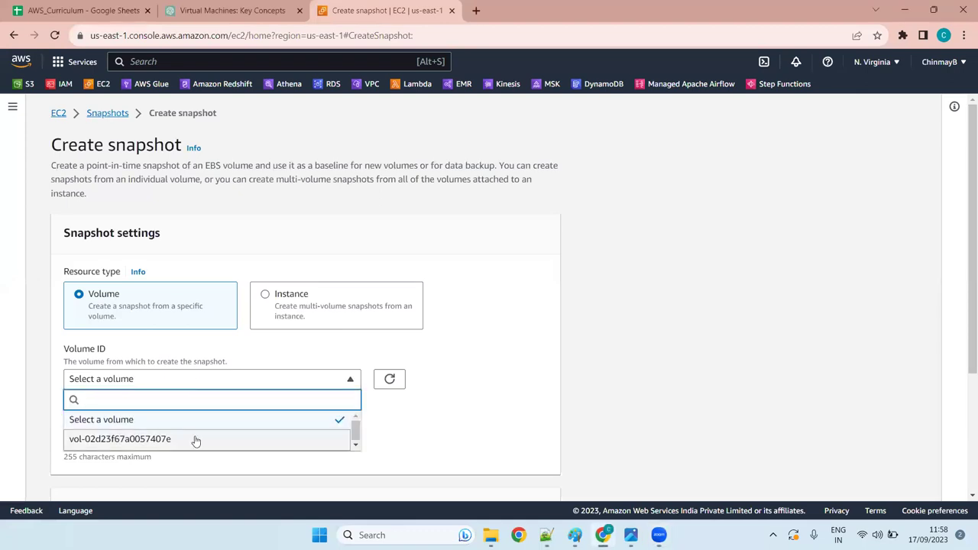
pyautogui.click(195, 437)
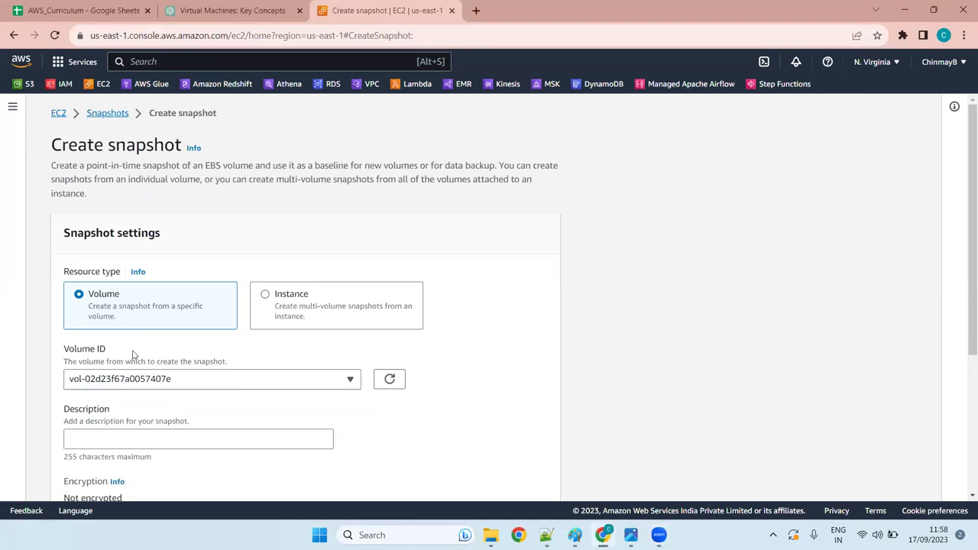
pyautogui.scroll(-3, 334, 324)
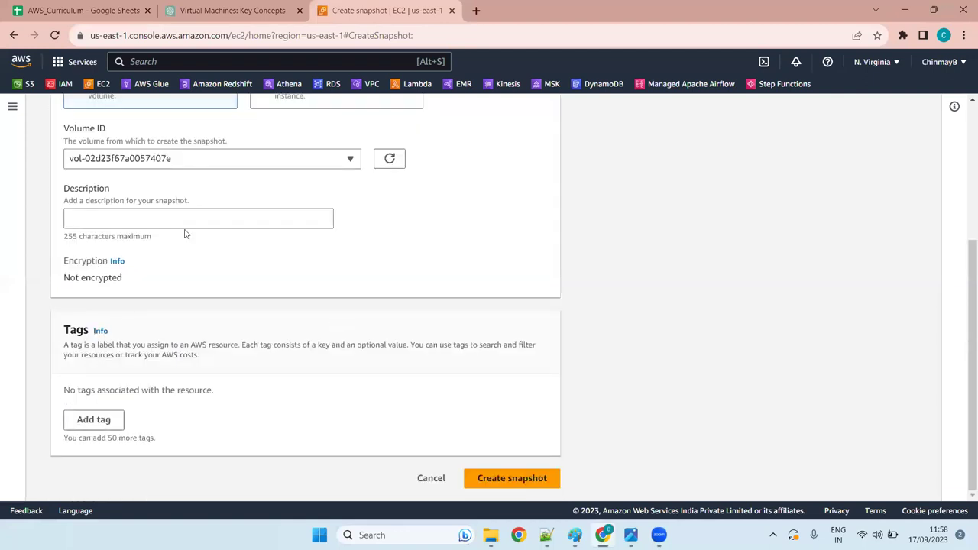
pyautogui.click(530, 487)
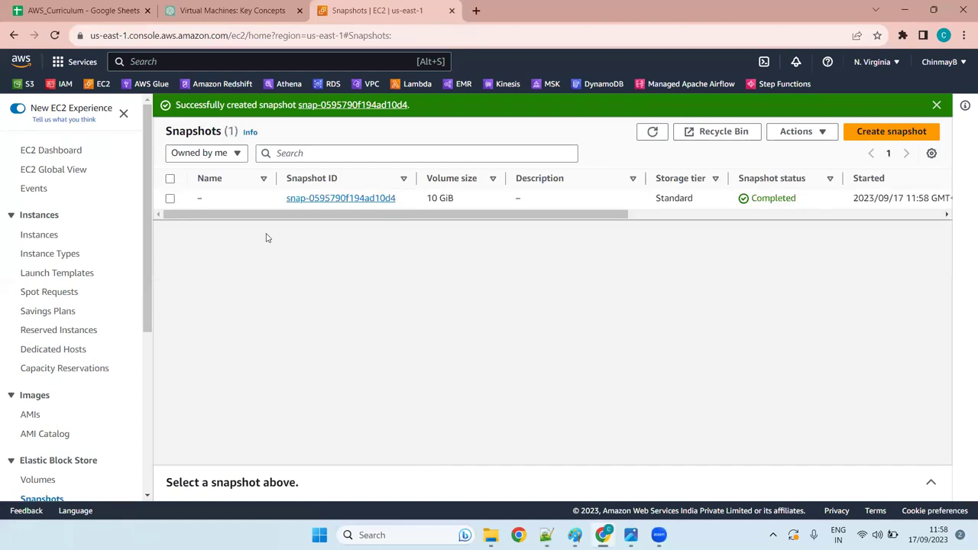
# Step: Examine the new snapshot's details, its sharing permissions and the actions available for it
pyautogui.click(383, 199)
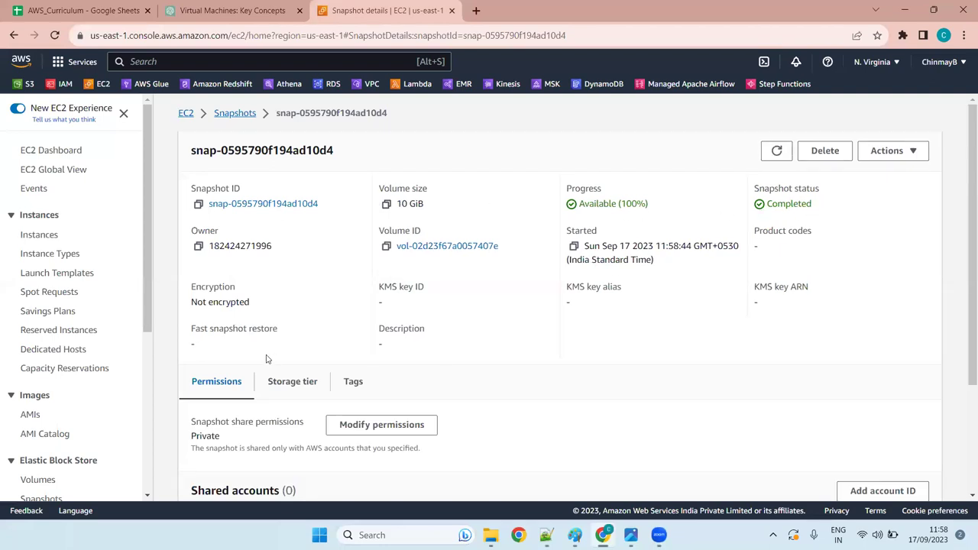
pyautogui.scroll(-2, 275, 332)
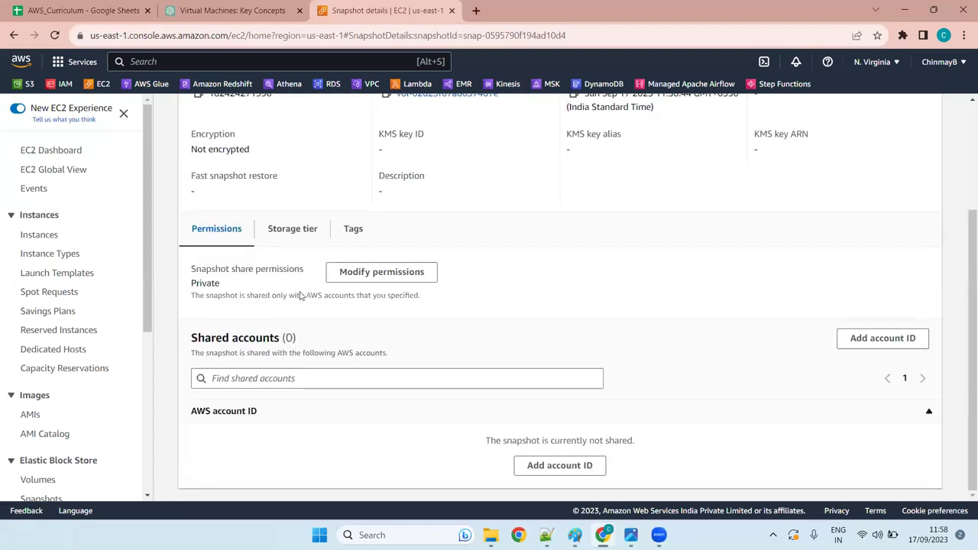
pyautogui.scroll(2, 279, 421)
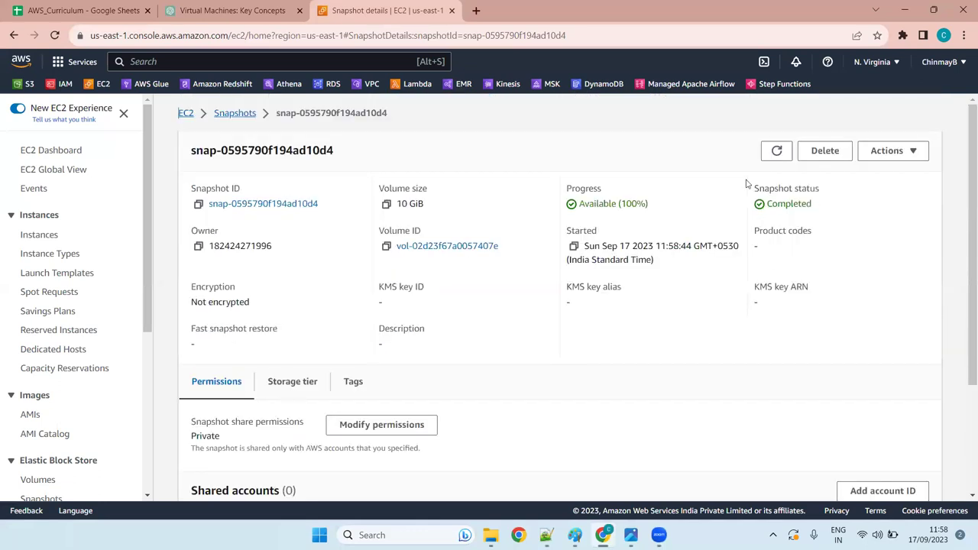
pyautogui.click(869, 156)
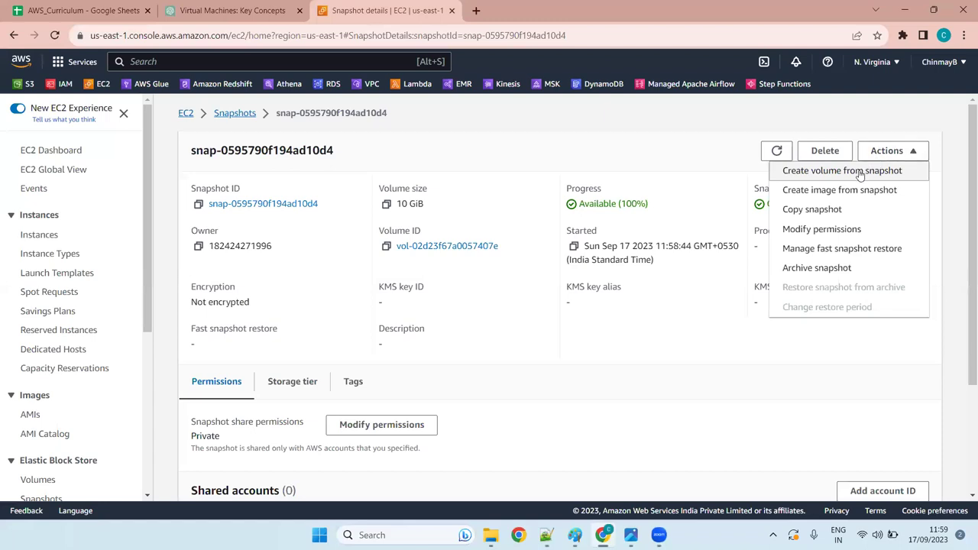
pyautogui.click(896, 152)
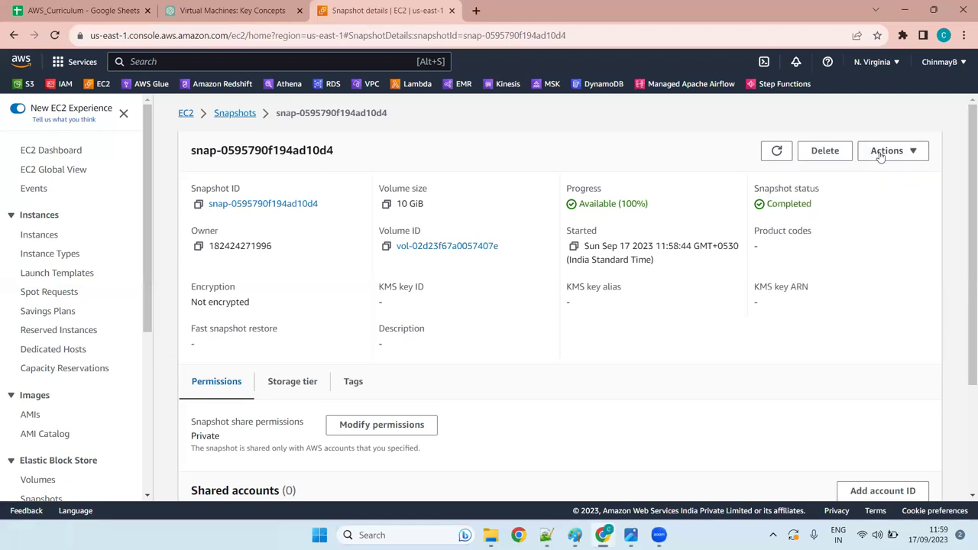
pyautogui.click(884, 152)
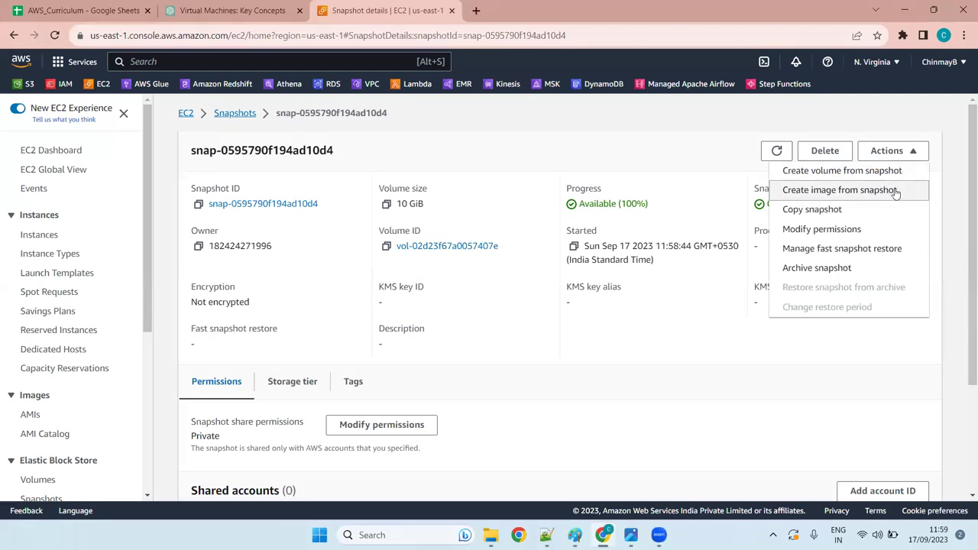
pyautogui.click(497, 159)
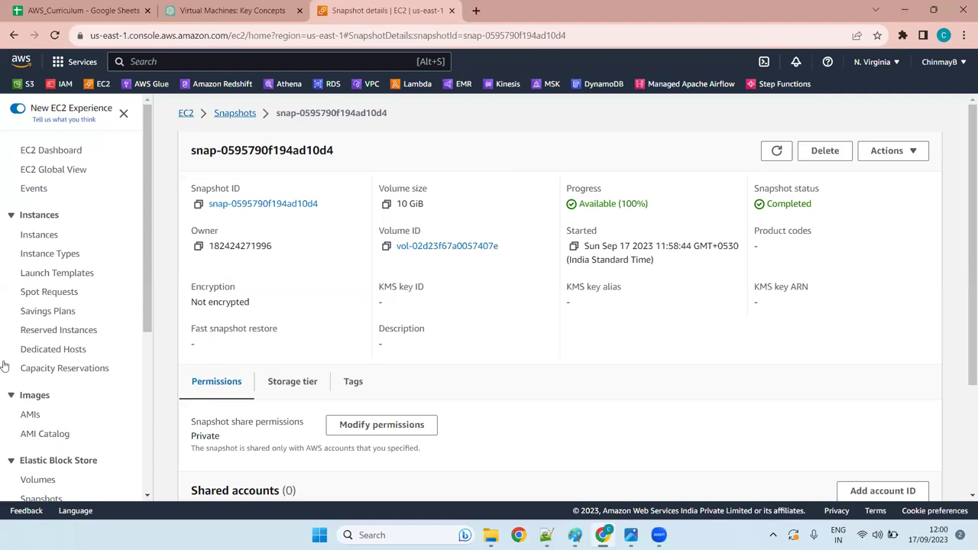
# Step: Create a volume from the snapshot with the default settings: General Purpose SSD (gp2), 10 GiB, Availability Zone us-east-1a, unencrypted
pyautogui.click(915, 148)
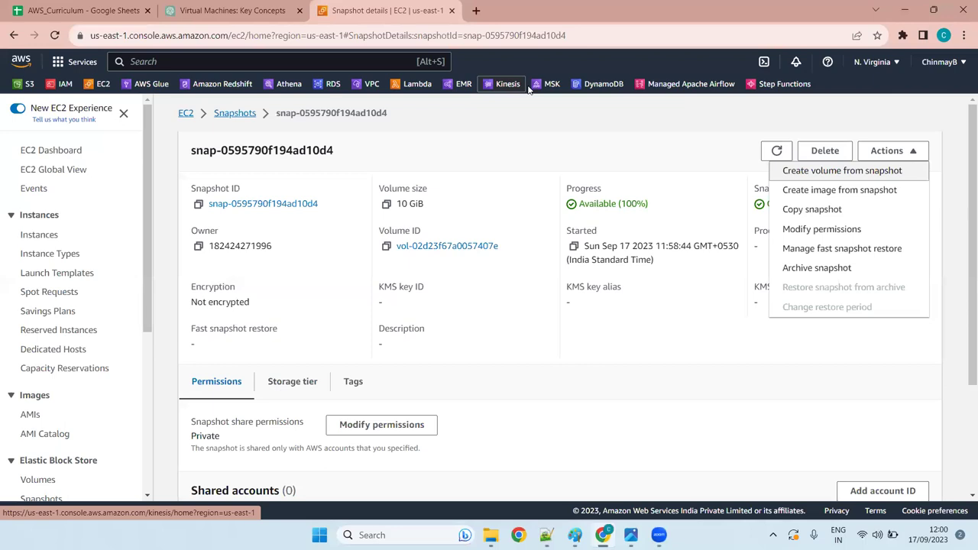
pyautogui.click(847, 177)
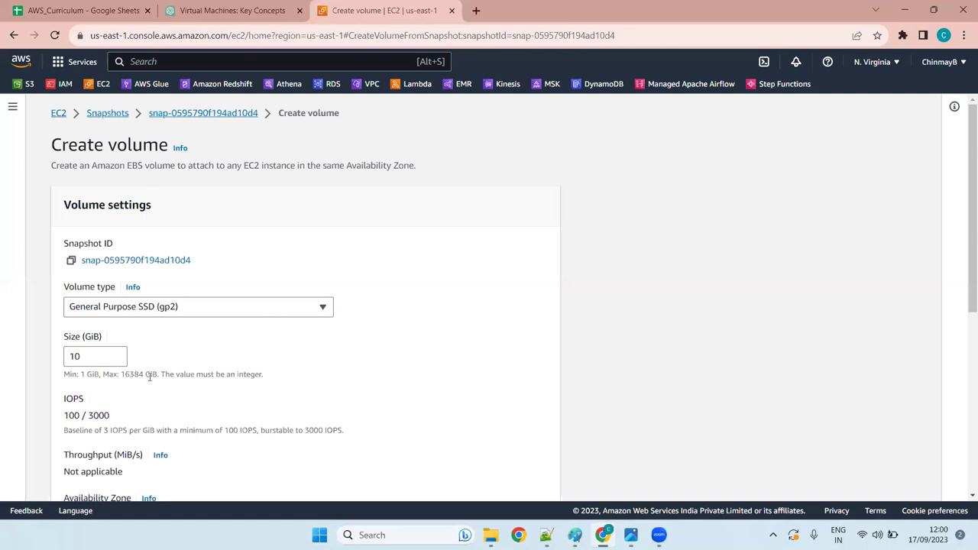
pyautogui.scroll(-5, 146, 368)
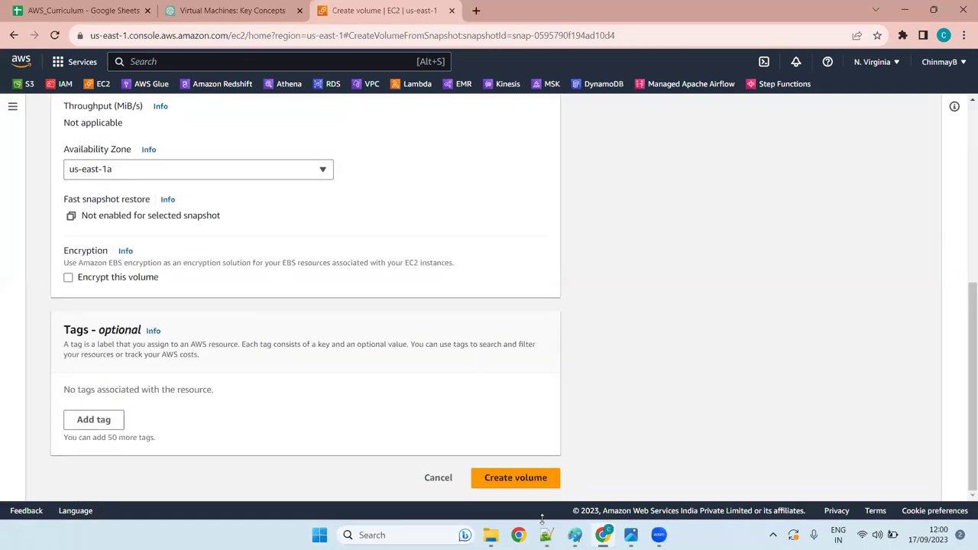
pyautogui.click(508, 477)
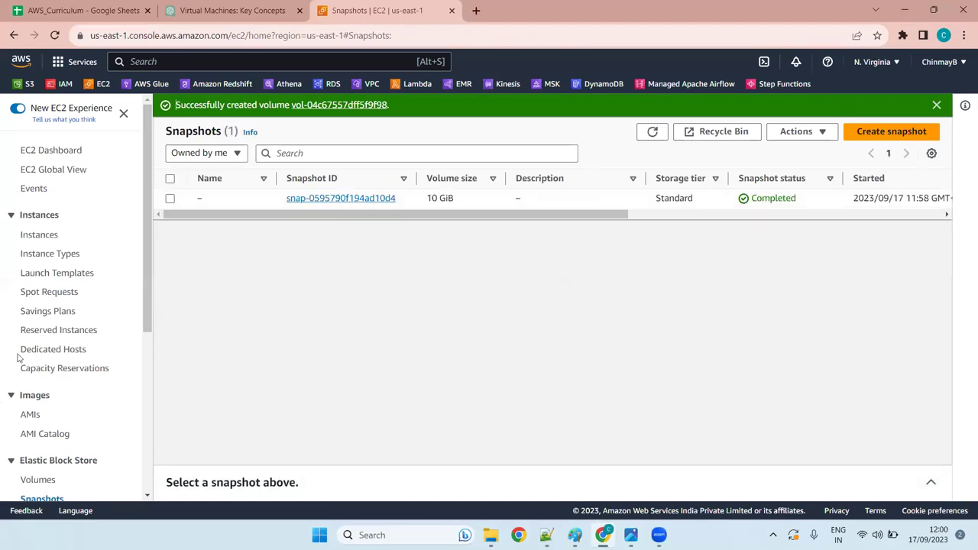
# Step: Delete both EBS volumes in the region, confirming the deletion with "delete"
pyautogui.scroll(-4, 56, 443)
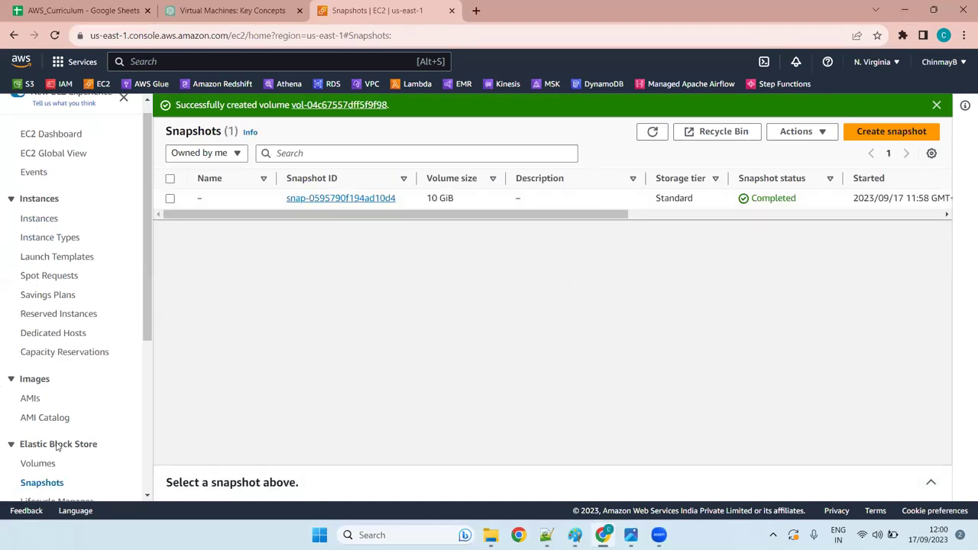
pyautogui.click(46, 197)
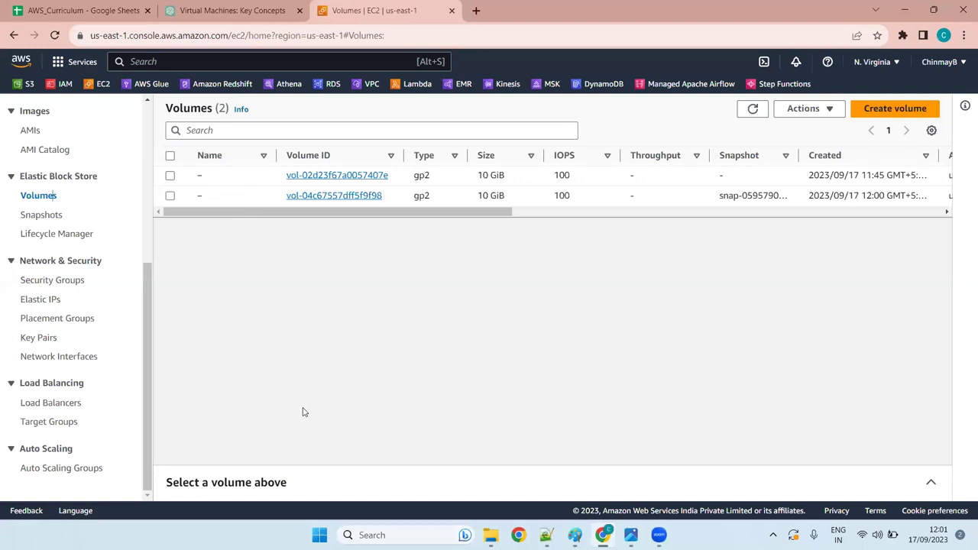
pyautogui.click(170, 196)
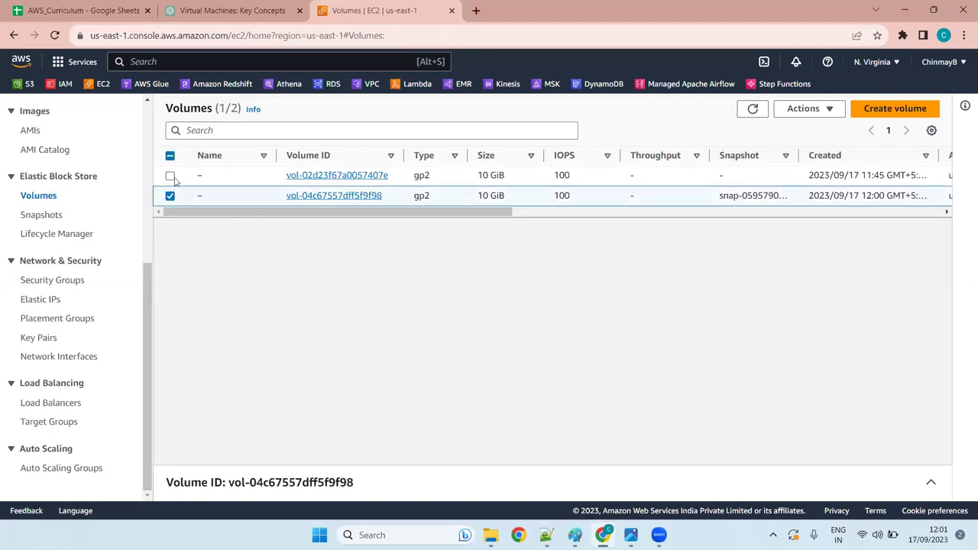
pyautogui.click(170, 175)
pyautogui.click(829, 109)
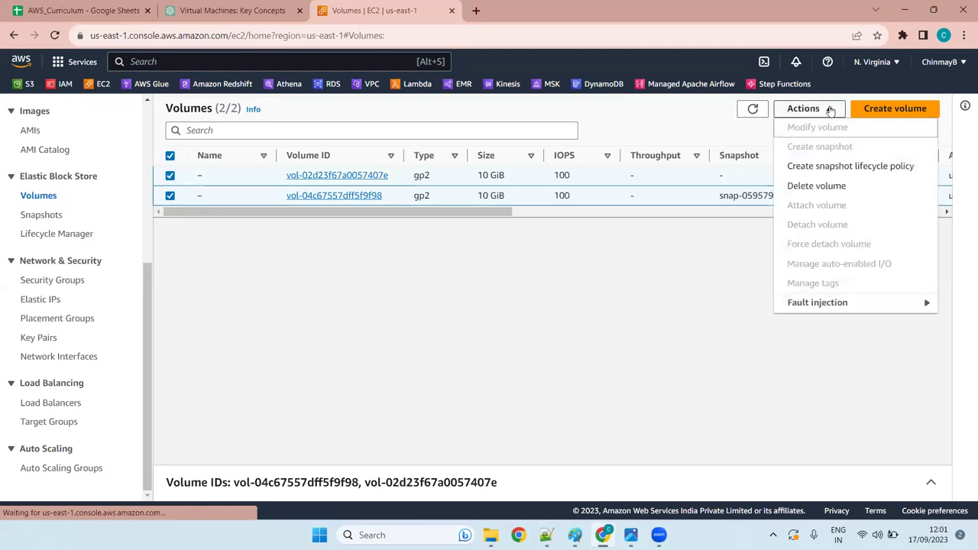
pyautogui.click(821, 186)
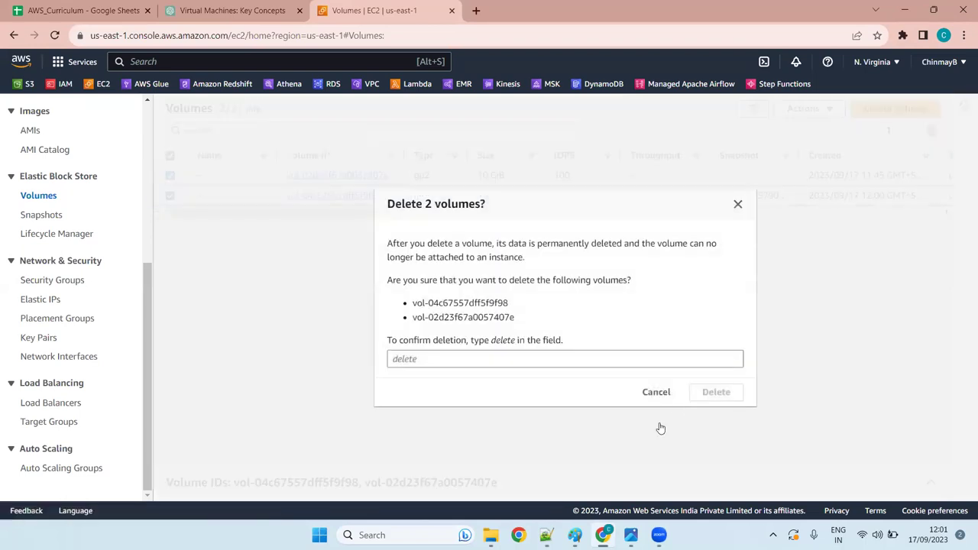
pyautogui.click(413, 359)
pyautogui.write('delete')
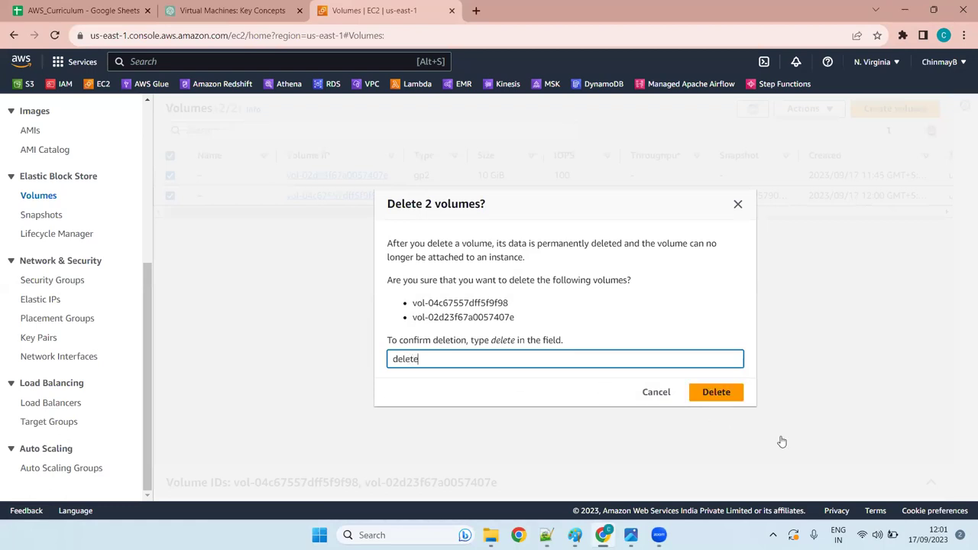
pyautogui.click(727, 400)
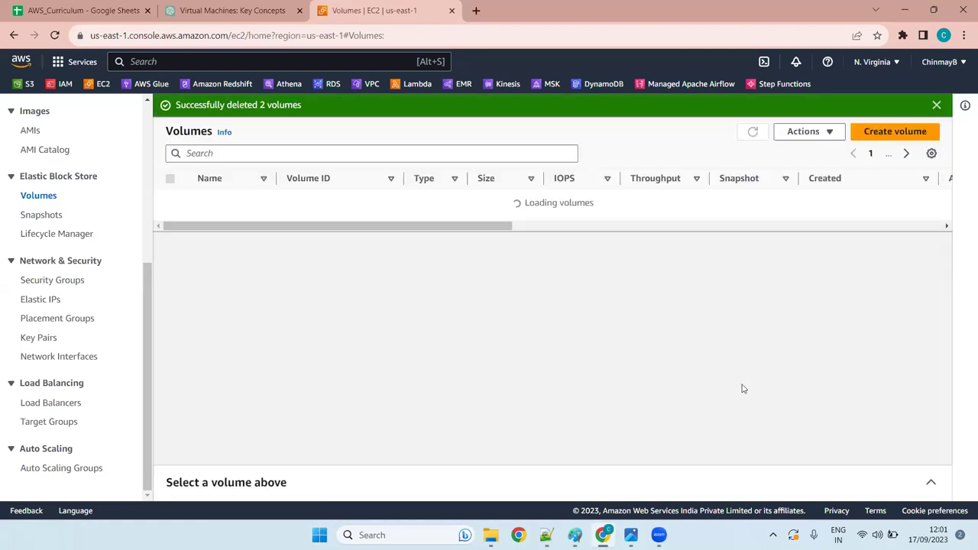
# Step: Delete the remaining EBS snapshot, dismiss the notification and refresh the snapshot list
pyautogui.click(38, 216)
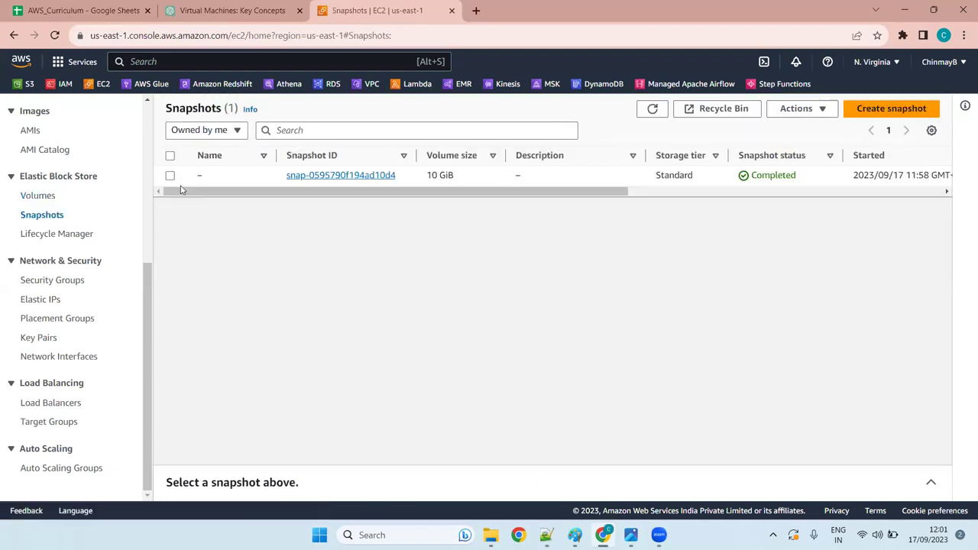
pyautogui.click(183, 182)
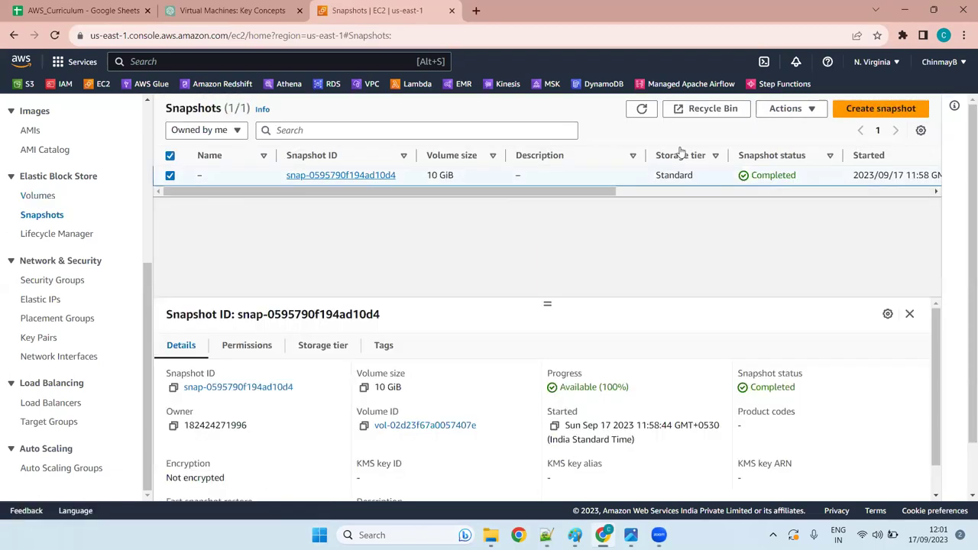
pyautogui.click(802, 109)
pyautogui.click(795, 283)
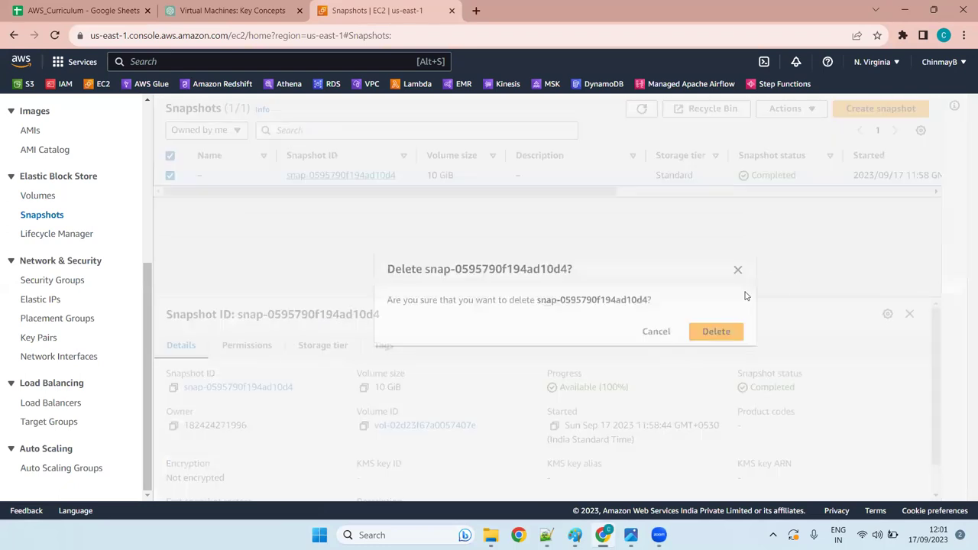
pyautogui.click(715, 330)
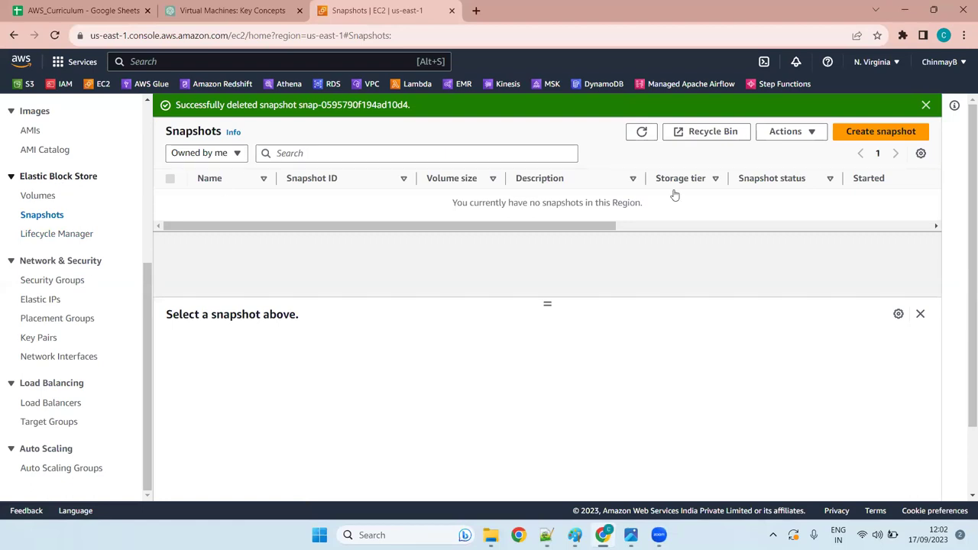
pyautogui.click(927, 106)
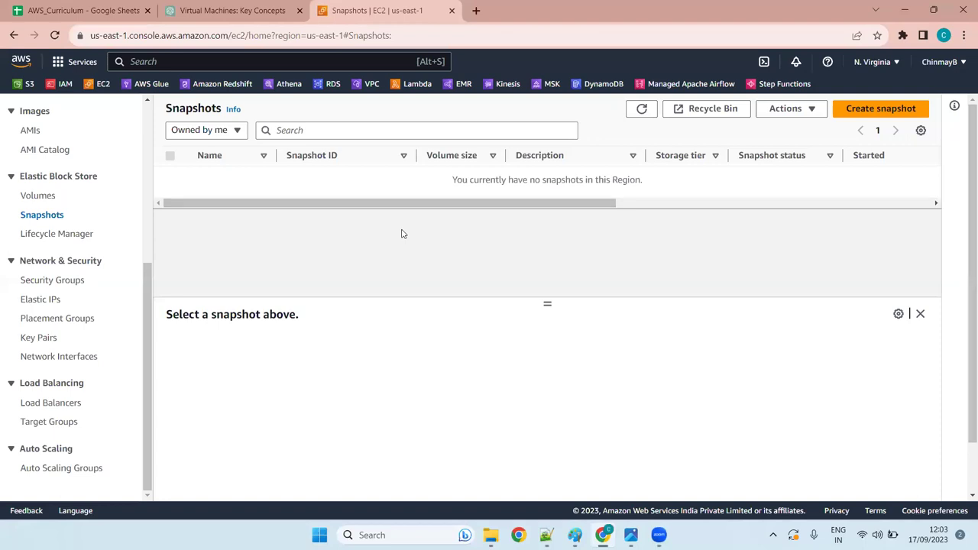
pyautogui.click(652, 111)
pyautogui.scroll(4, 45, 120)
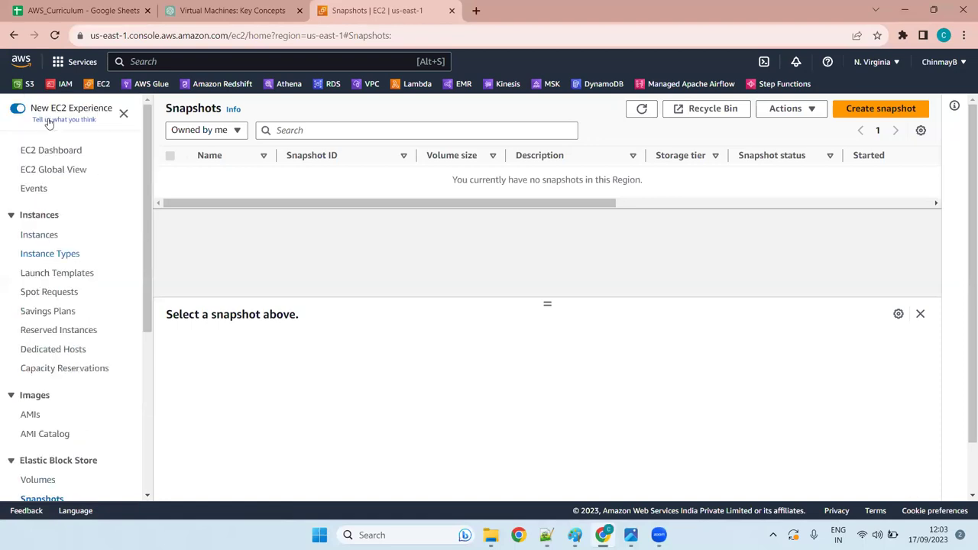
pyautogui.click(34, 397)
pyautogui.click(34, 397)
# Step: Switch to the Notepad++ syllabus notes and start an indented "--" bullet under the heading "7]Amazon Machine Imange(AMI)"
pyautogui.hotkey('alt', 'Tab')
pyautogui.press('Down')
pyautogui.click(183, 423)
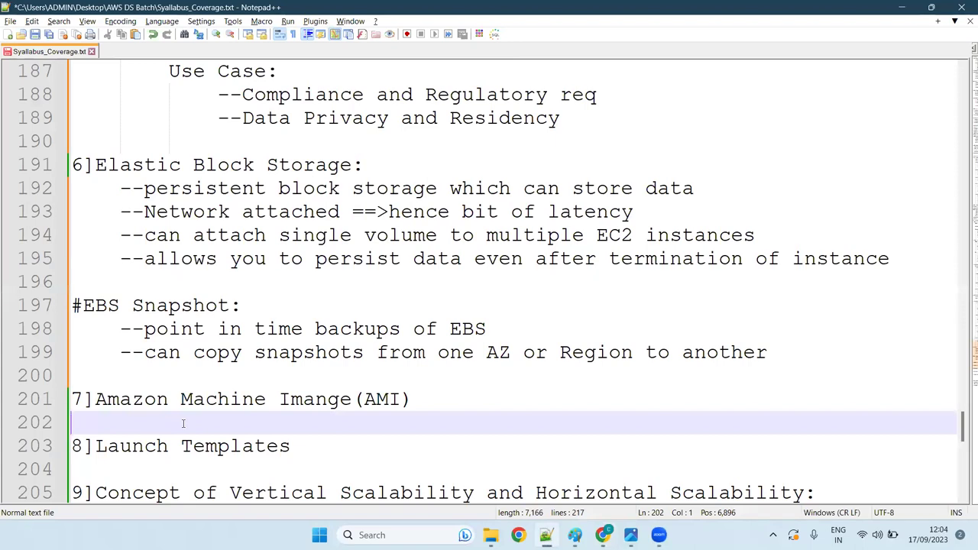
pyautogui.press('Tab')
pyautogui.write('--')
# Step: Switch back to the EC2 console, start a new launch template and look over the sections of its form
pyautogui.hotkey('alt', 'Tab')
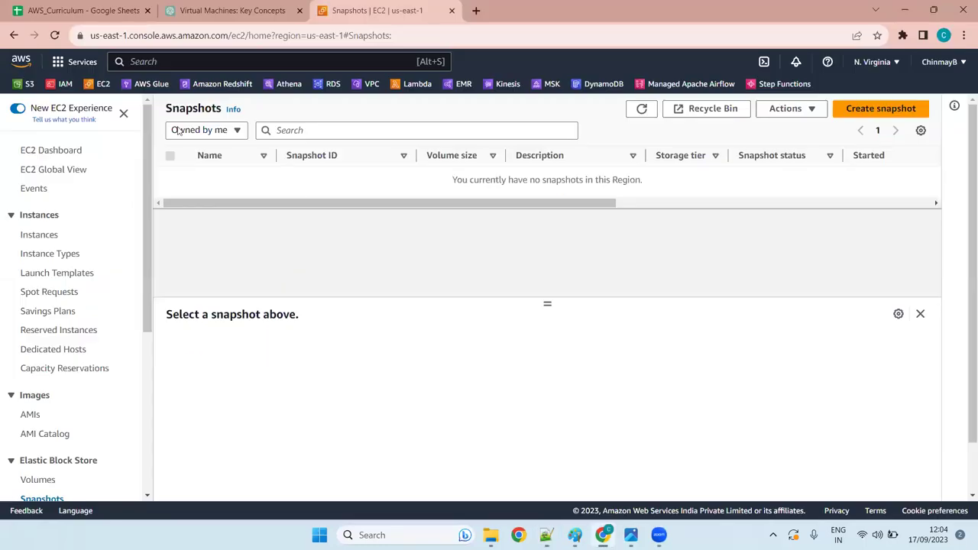
pyautogui.click(61, 274)
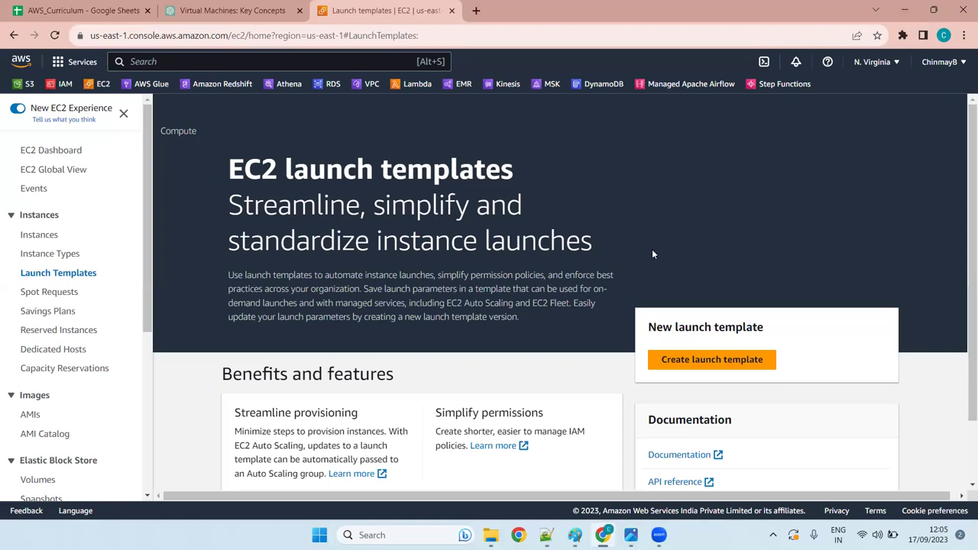
pyautogui.click(734, 362)
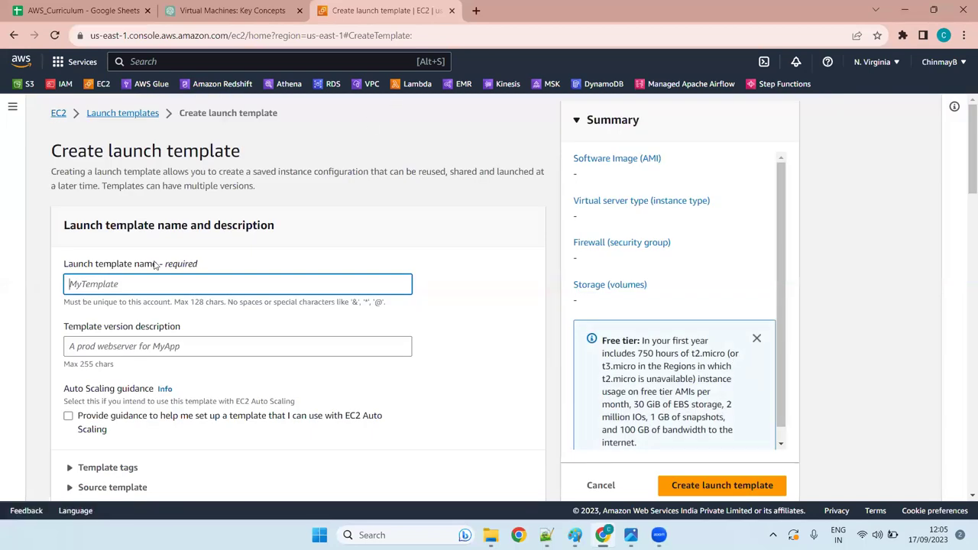
pyautogui.scroll(-4, 114, 280)
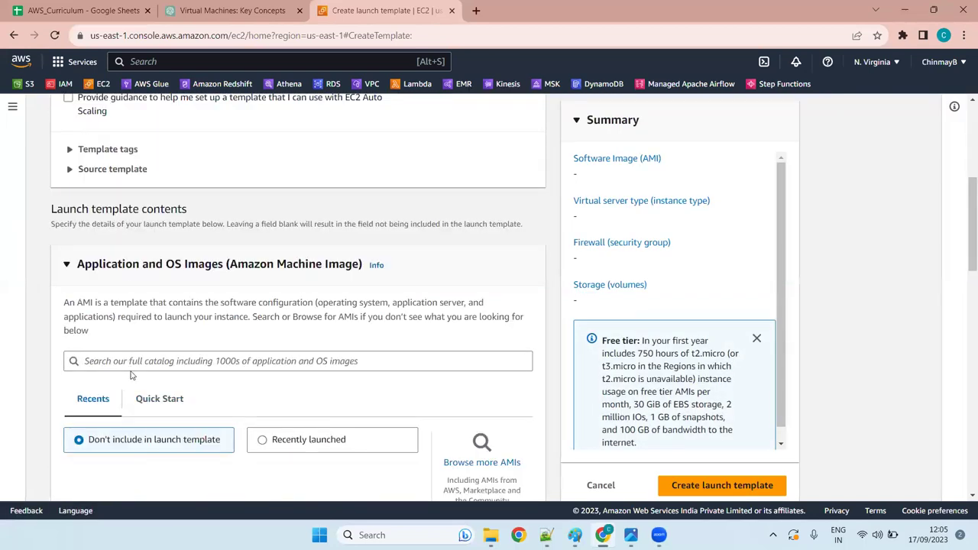
pyautogui.scroll(-4, 205, 314)
pyautogui.scroll(4, 201, 283)
pyautogui.scroll(-10, 197, 338)
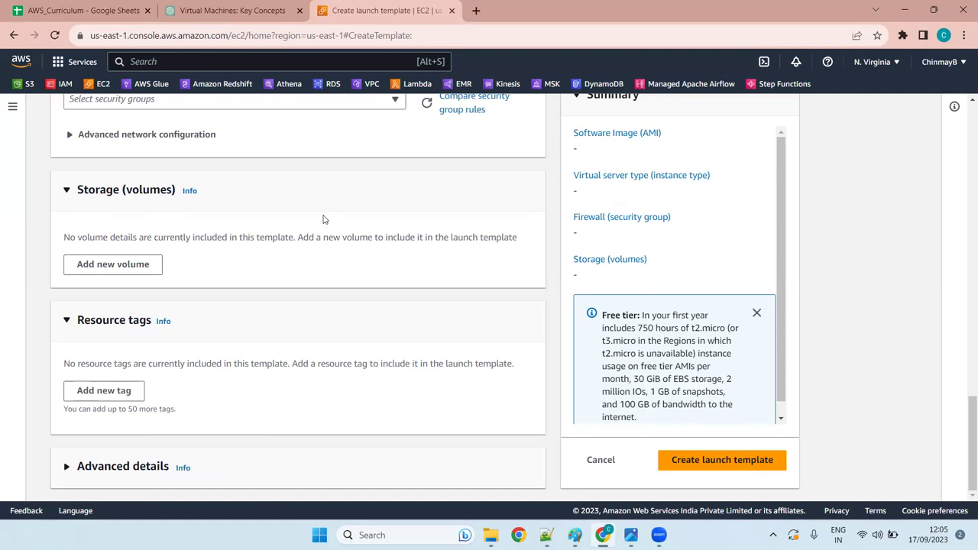
pyautogui.scroll(15, 323, 219)
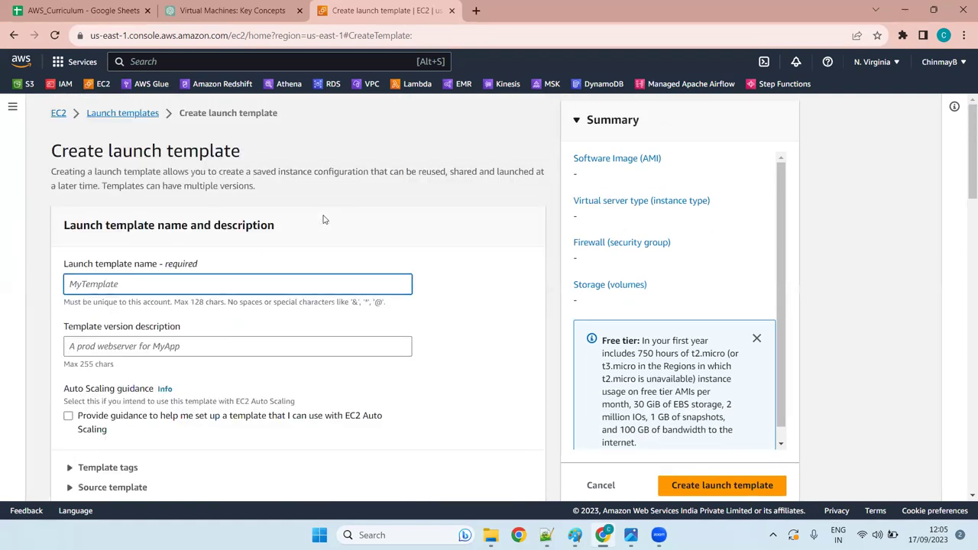
# Step: Name the launch template "template1" and choose the Amazon Linux quick-start image
pyautogui.write('template1')
pyautogui.scroll(-4, 324, 248)
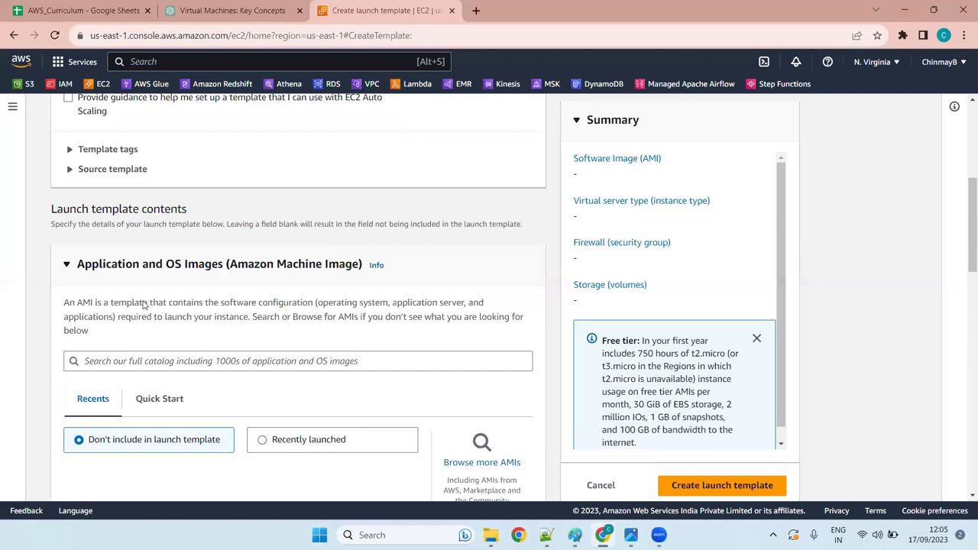
pyautogui.scroll(4, 146, 305)
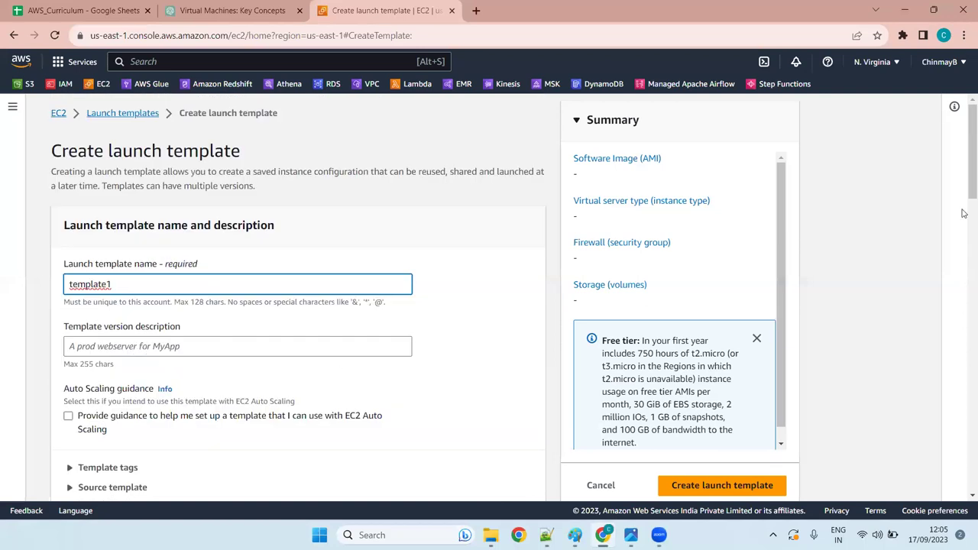
pyautogui.moveTo(964, 189); pyautogui.dragTo(964, 282)
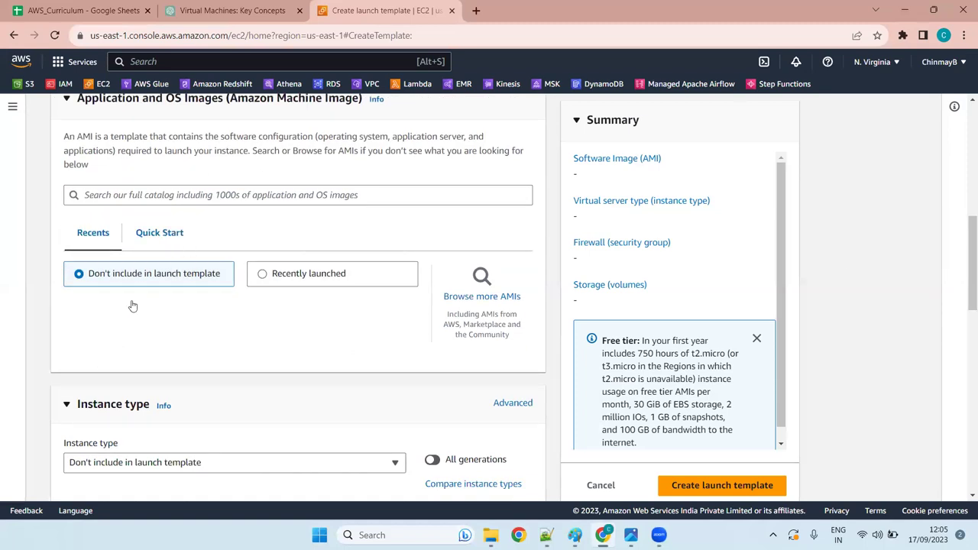
pyautogui.click(158, 239)
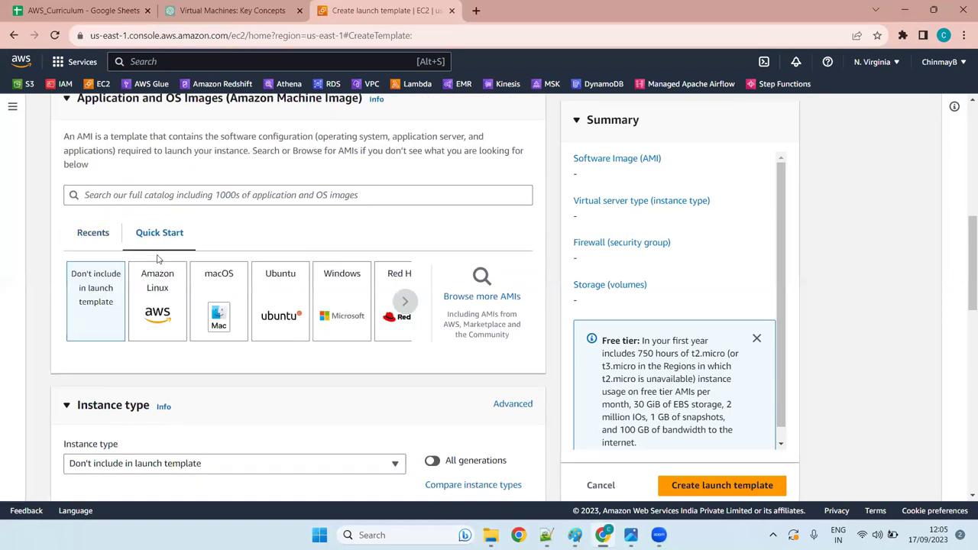
pyautogui.click(163, 327)
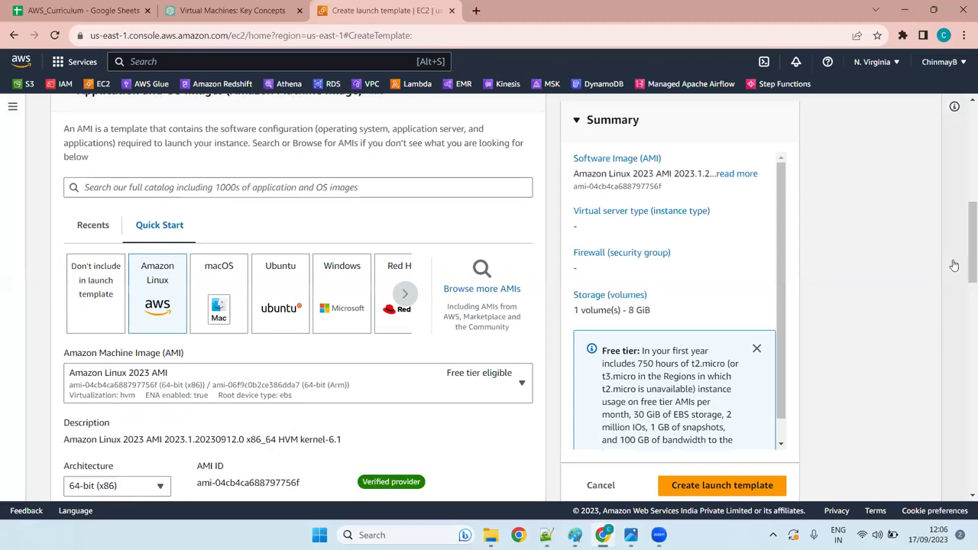
# Step: Set the template's instance type to t2.micro and its key pair to BW-Demo
pyautogui.moveTo(964, 249); pyautogui.dragTo(965, 278)
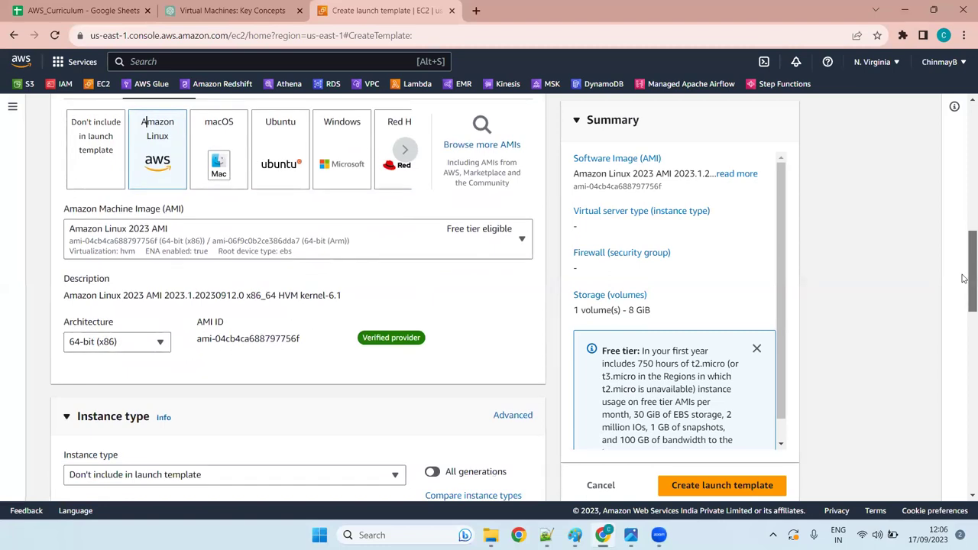
pyautogui.moveTo(965, 278); pyautogui.dragTo(966, 311)
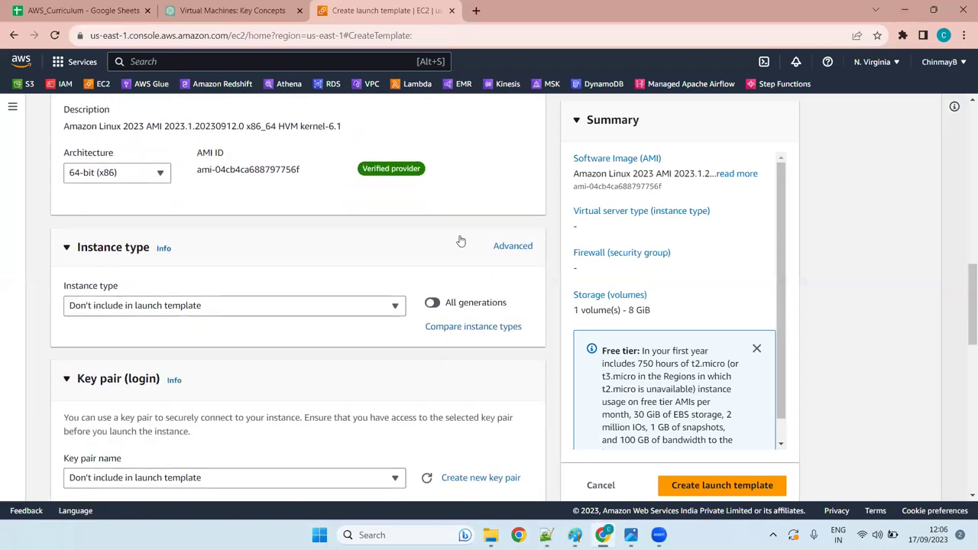
pyautogui.click(257, 307)
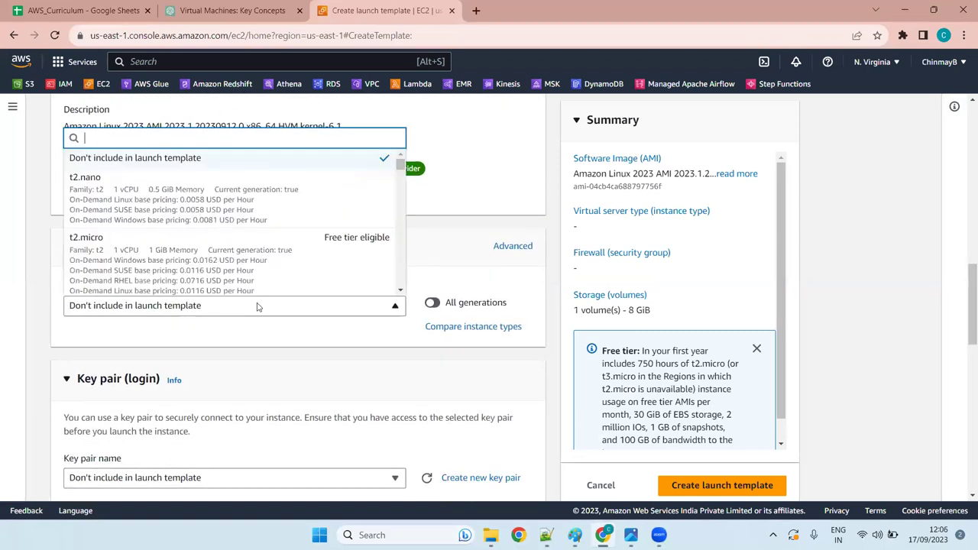
pyautogui.click(178, 263)
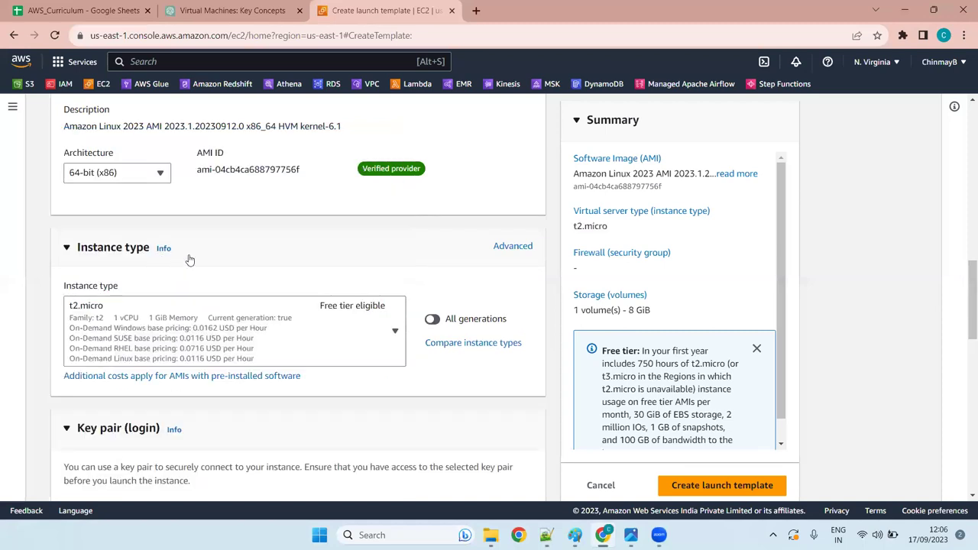
pyautogui.scroll(-3, 965, 359)
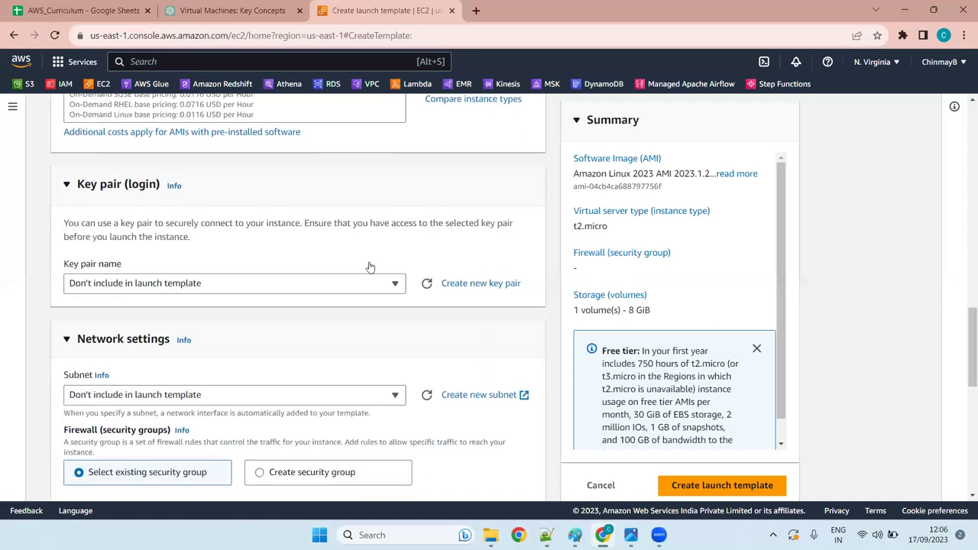
pyautogui.click(152, 287)
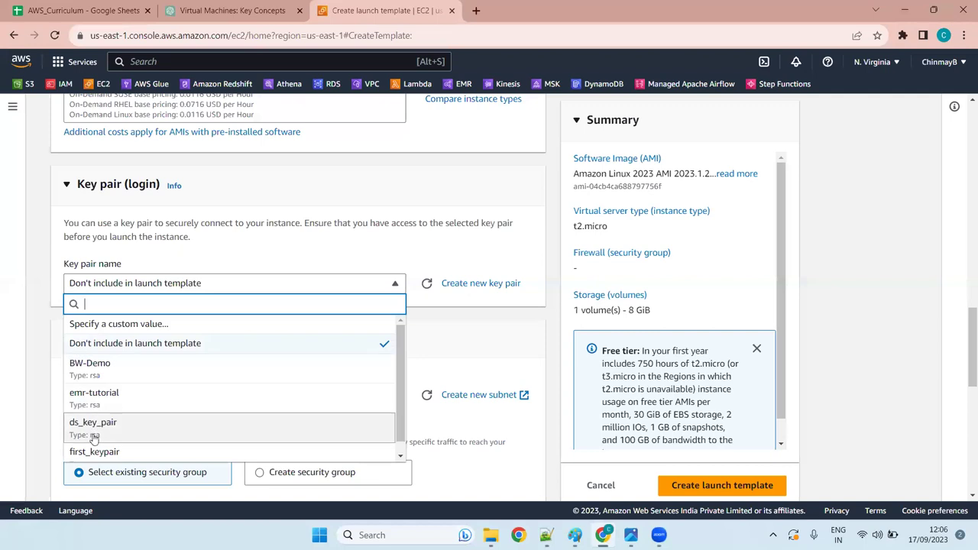
pyautogui.click(159, 373)
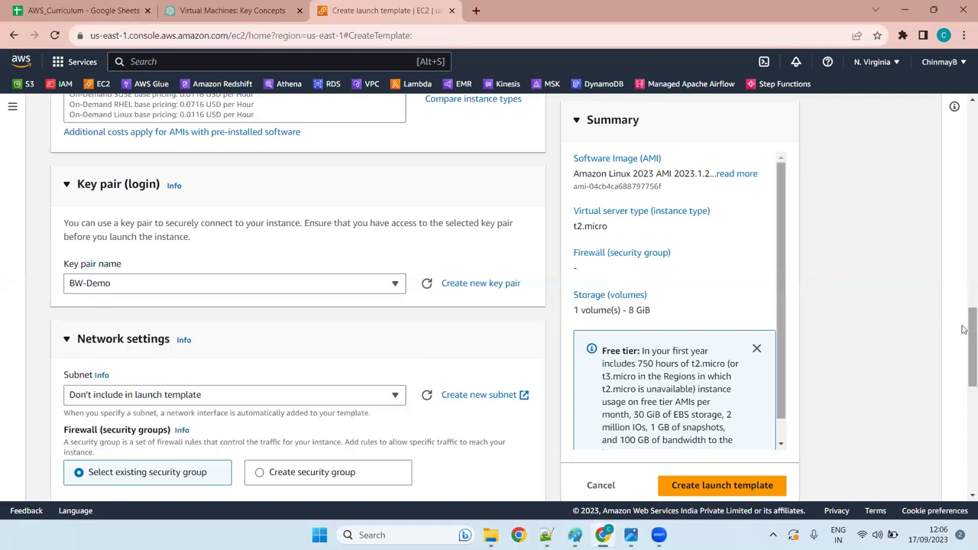
# Step: Add a second EBS volume to the launch template's storage and set its size to 8 GiB
pyautogui.scroll(-3, 965, 378)
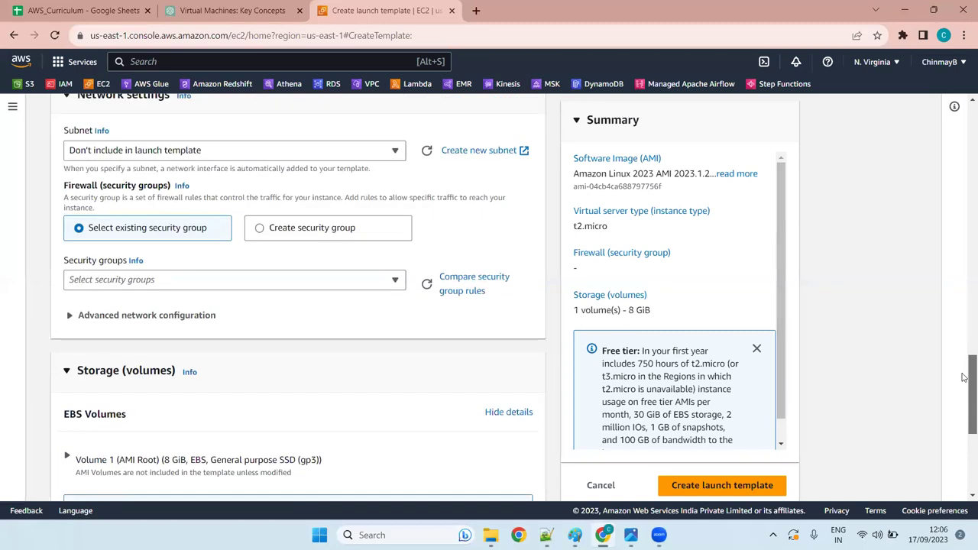
pyautogui.scroll(-3, 966, 396)
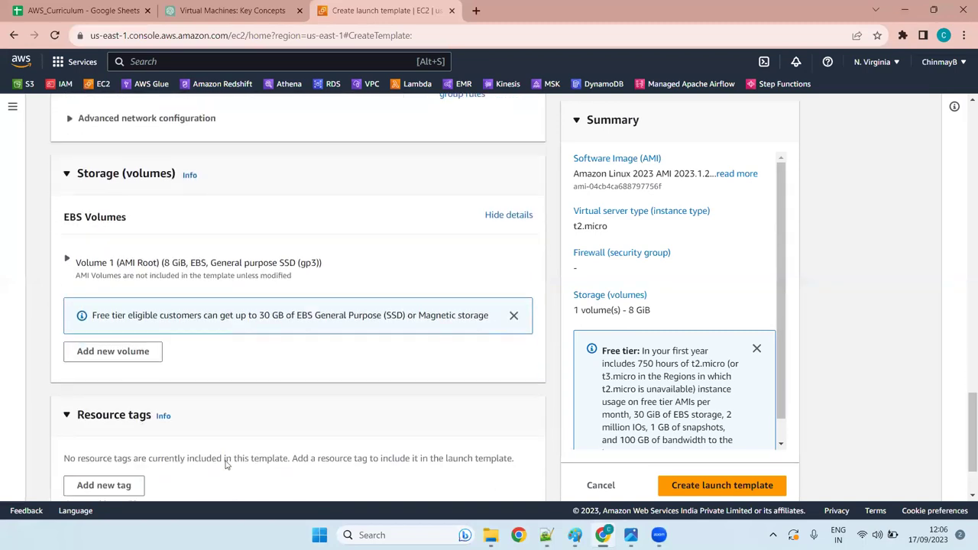
pyautogui.click(141, 353)
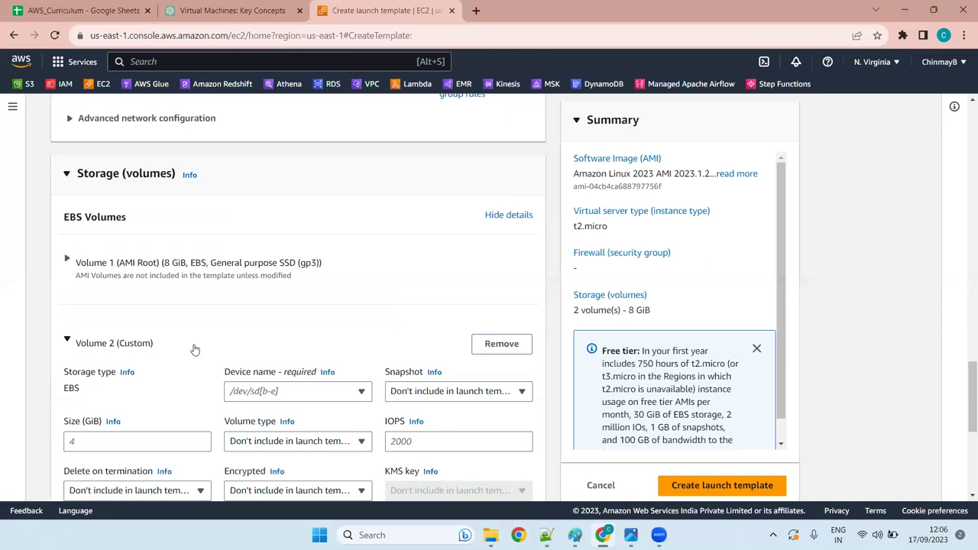
pyautogui.scroll(-4, 317, 271)
pyautogui.scroll(4, 318, 270)
pyautogui.click(138, 444)
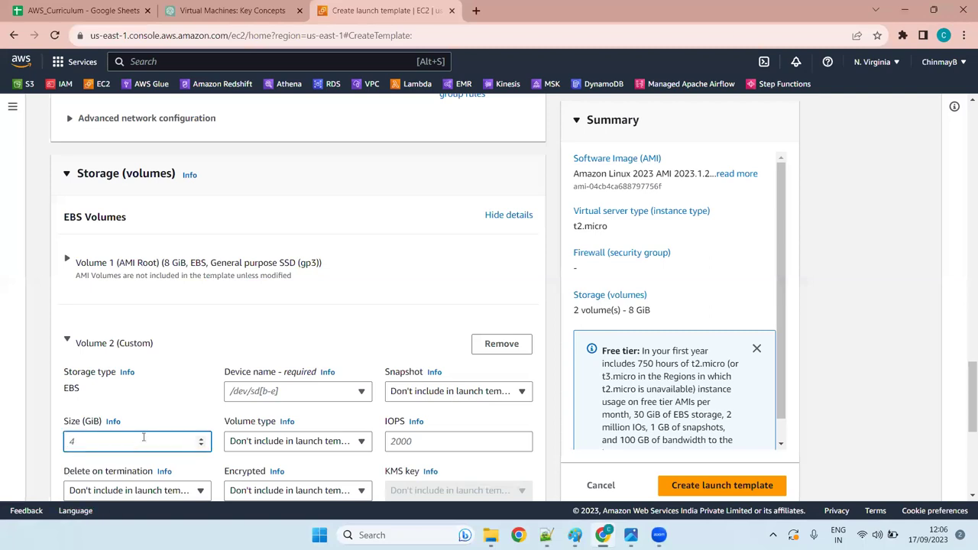
pyautogui.write('8')
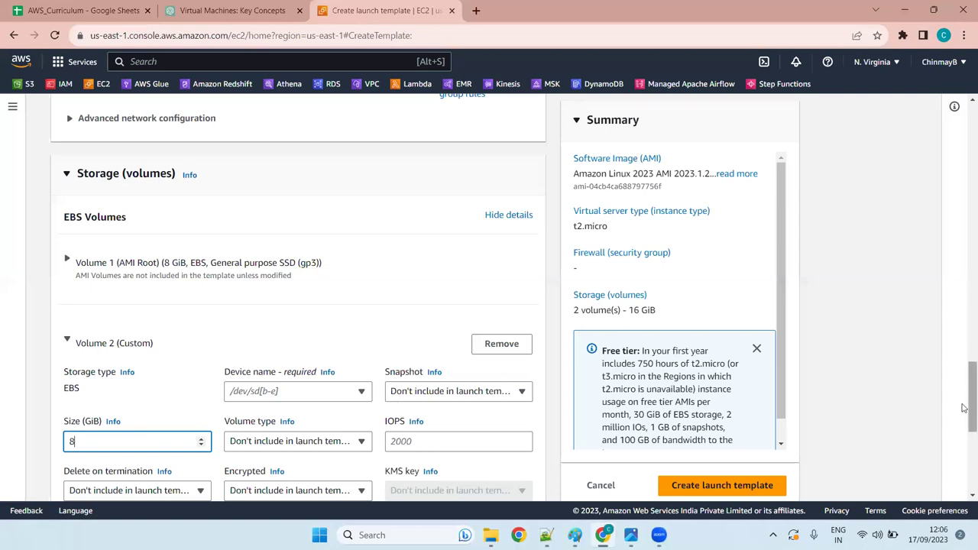
# Step: Specify a custom device name "ebs_template" for Volume 2
pyautogui.scroll(-2, 964, 409)
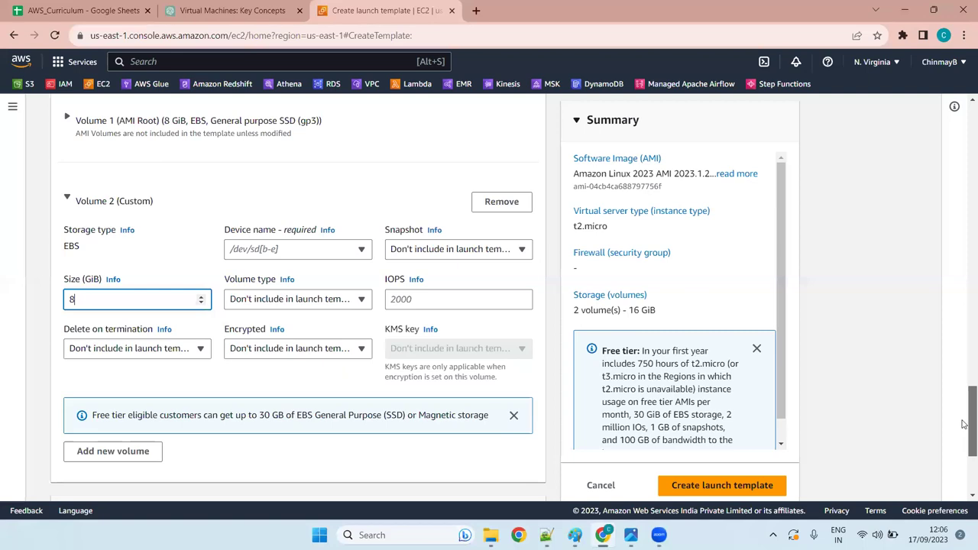
pyautogui.scroll(-1, 964, 424)
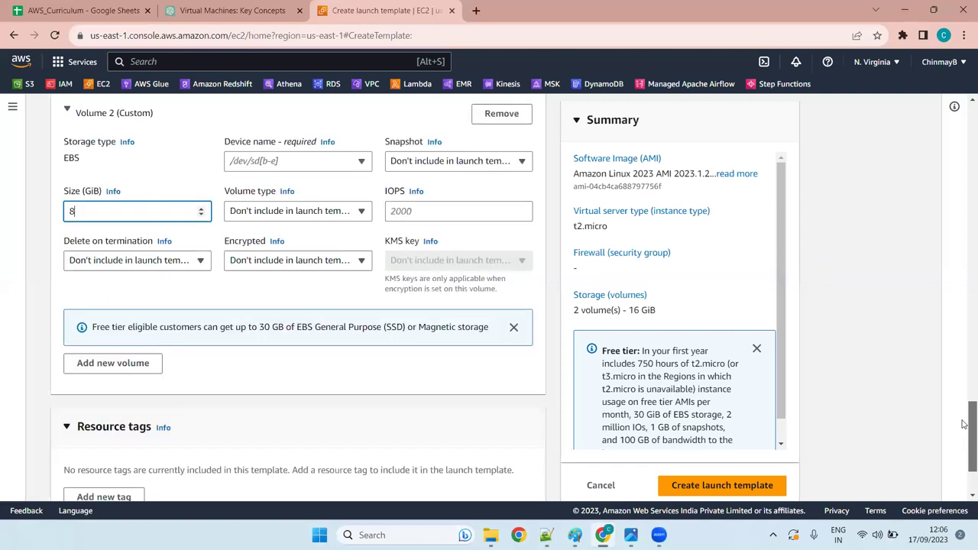
pyautogui.click(268, 164)
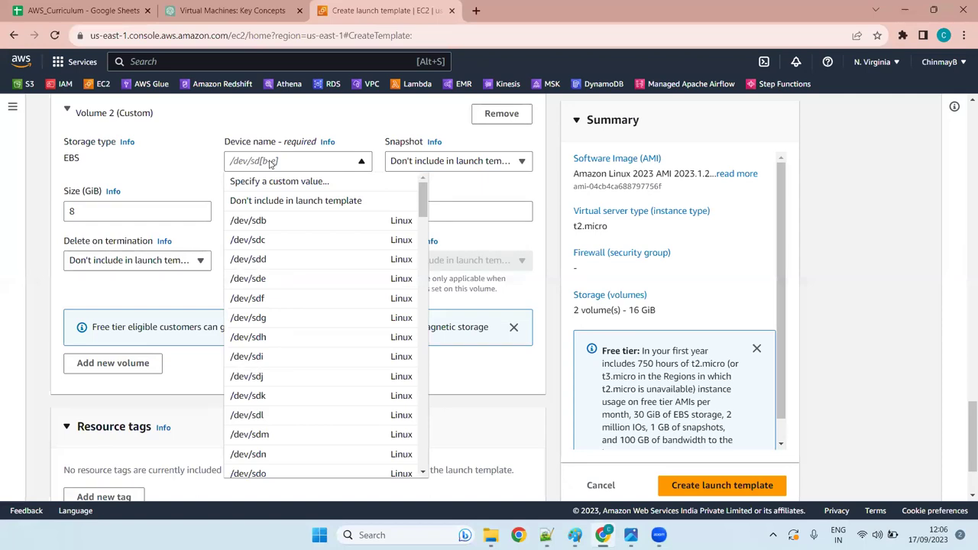
pyautogui.scroll(-8, 344, 321)
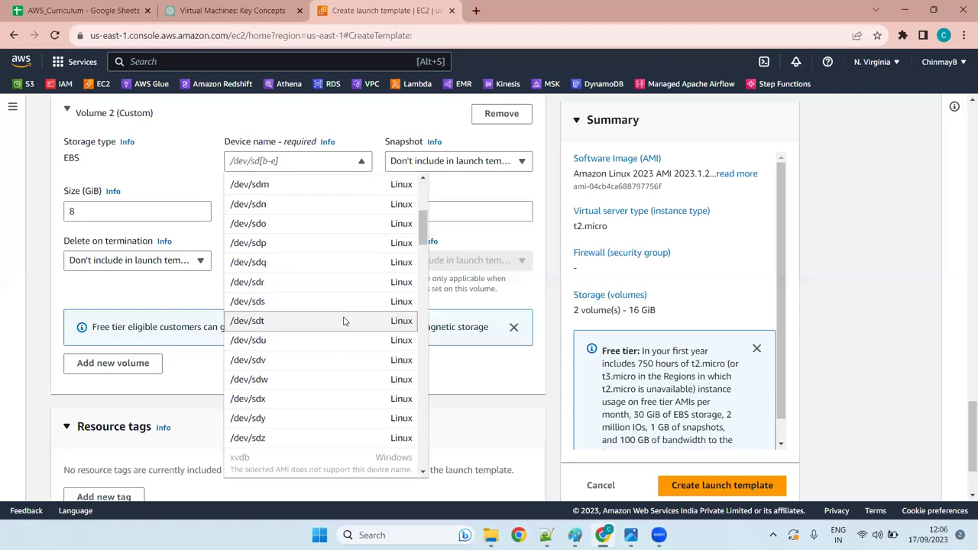
pyautogui.scroll(3, 343, 322)
pyautogui.scroll(5, 343, 321)
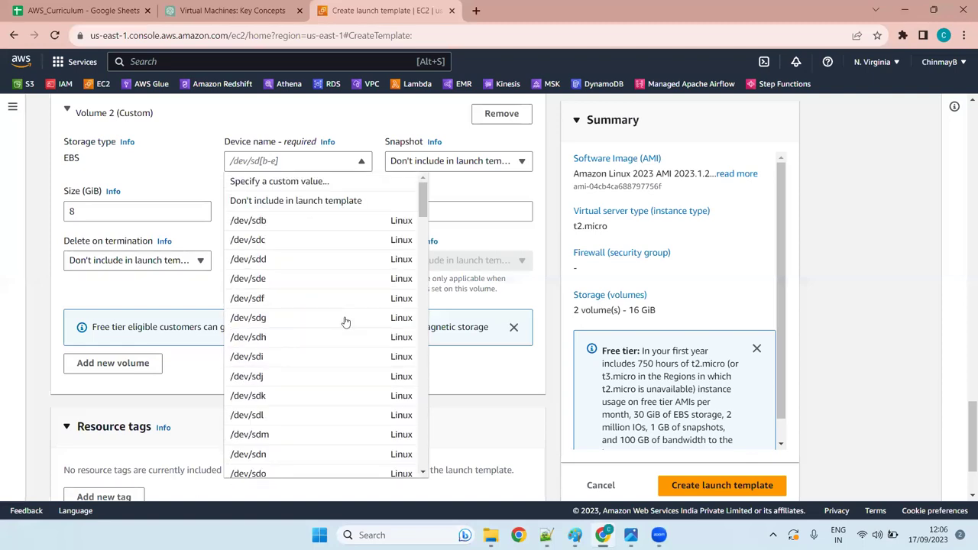
pyautogui.click(312, 187)
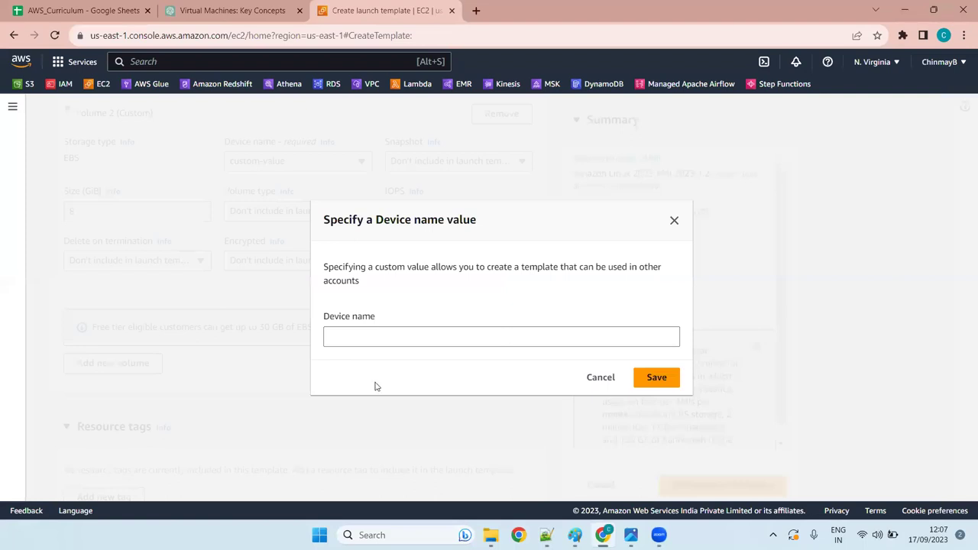
pyautogui.click(398, 343)
pyautogui.write('ebs')
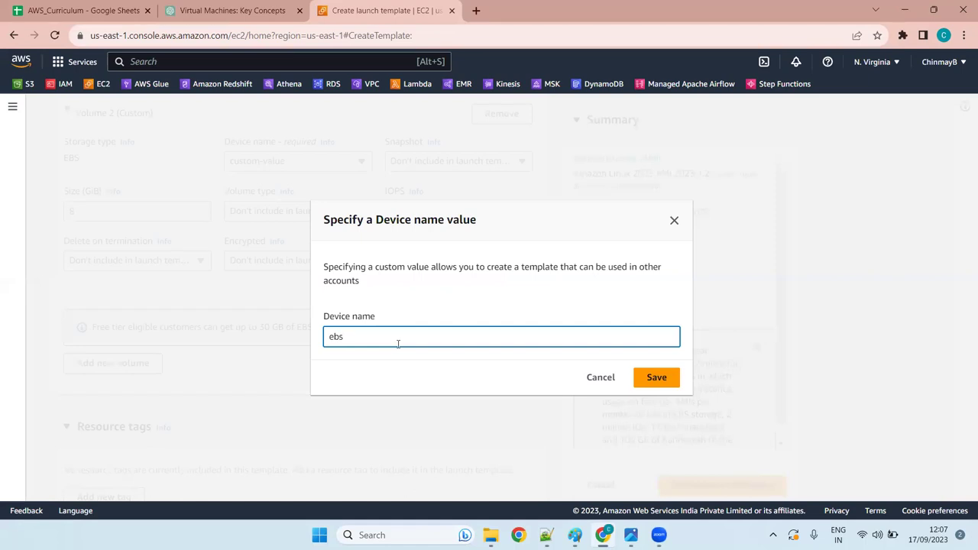
pyautogui.write('_templatel')
pyautogui.click(666, 378)
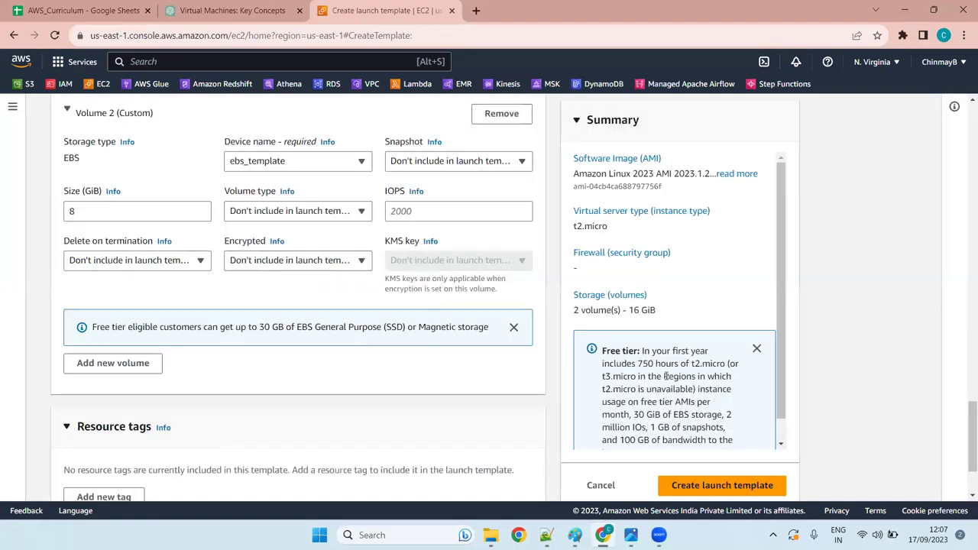
# Step: Check over the remaining form sections and the template name, and create the launch template
pyautogui.scroll(-2, 309, 321)
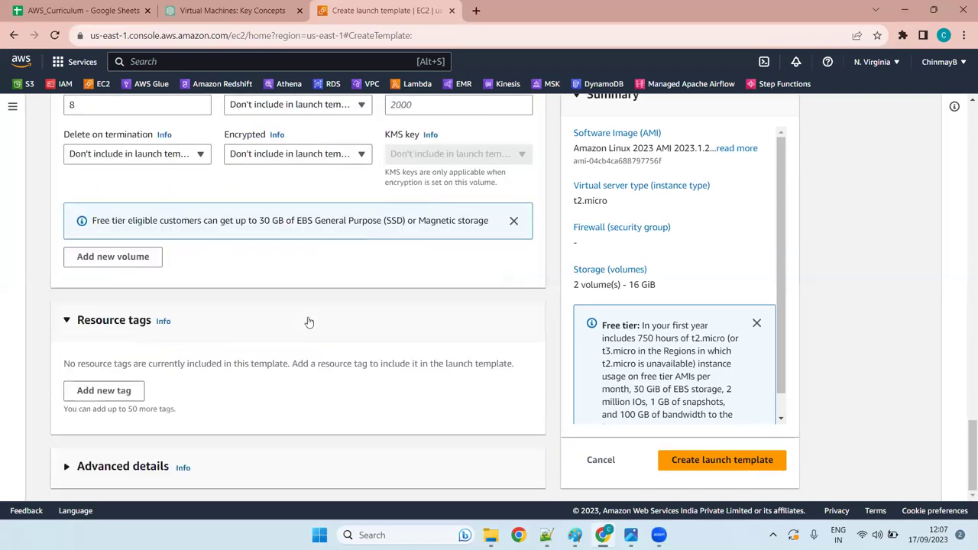
pyautogui.scroll(1, 333, 286)
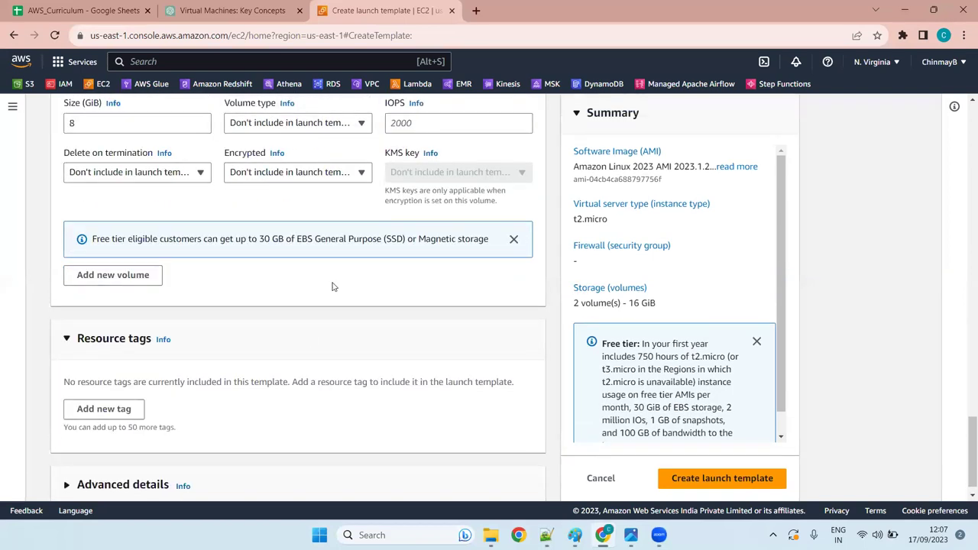
pyautogui.scroll(15, 332, 286)
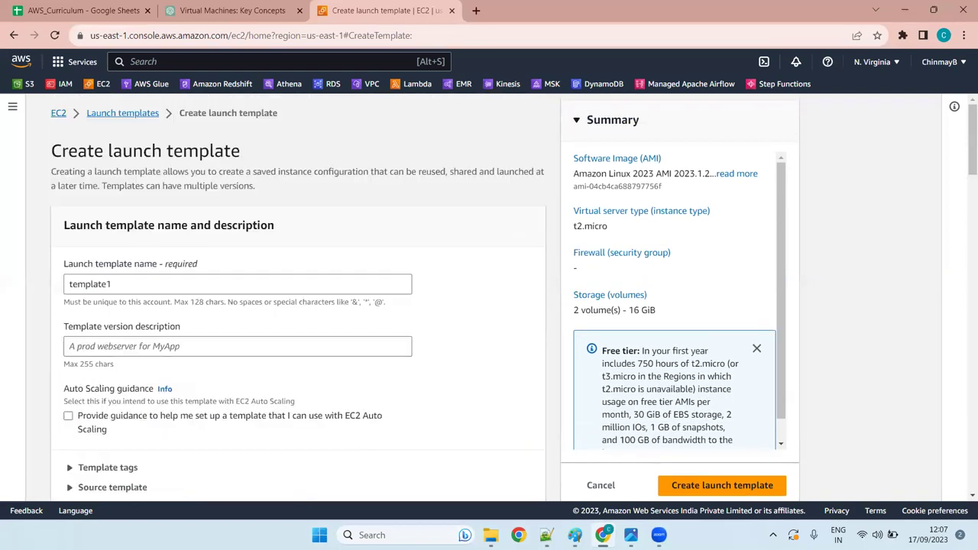
pyautogui.click(723, 493)
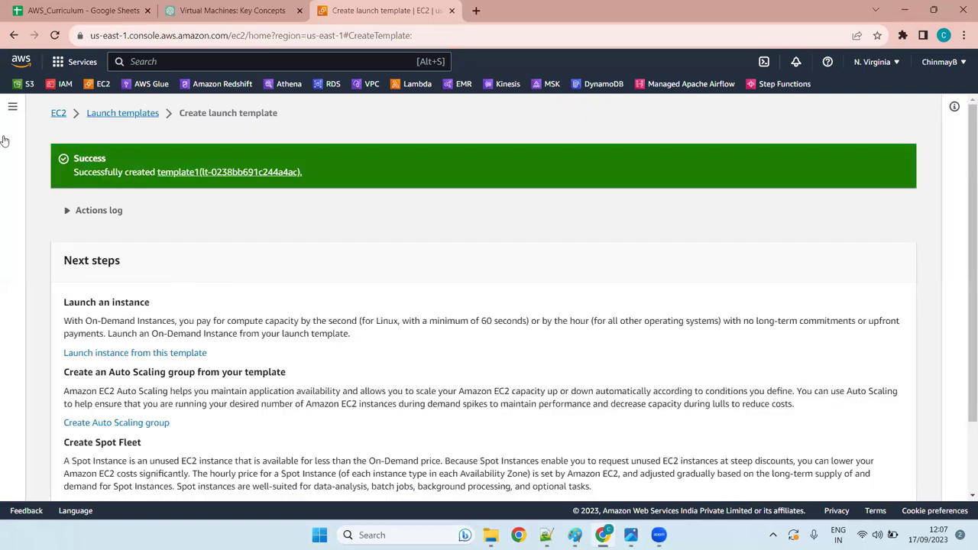
# Step: Select template1 in the Launch Templates list and try to launch one instance from it
pyautogui.click(115, 115)
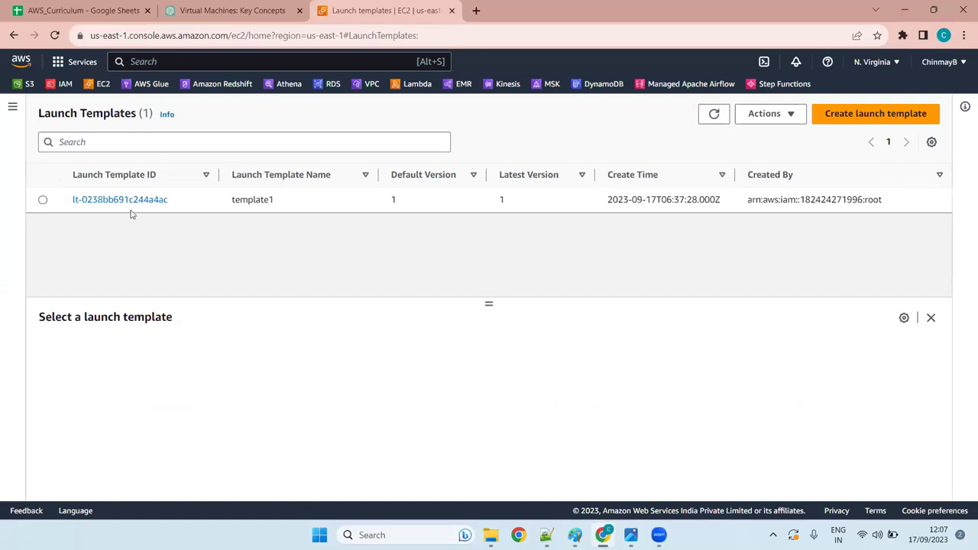
pyautogui.click(43, 200)
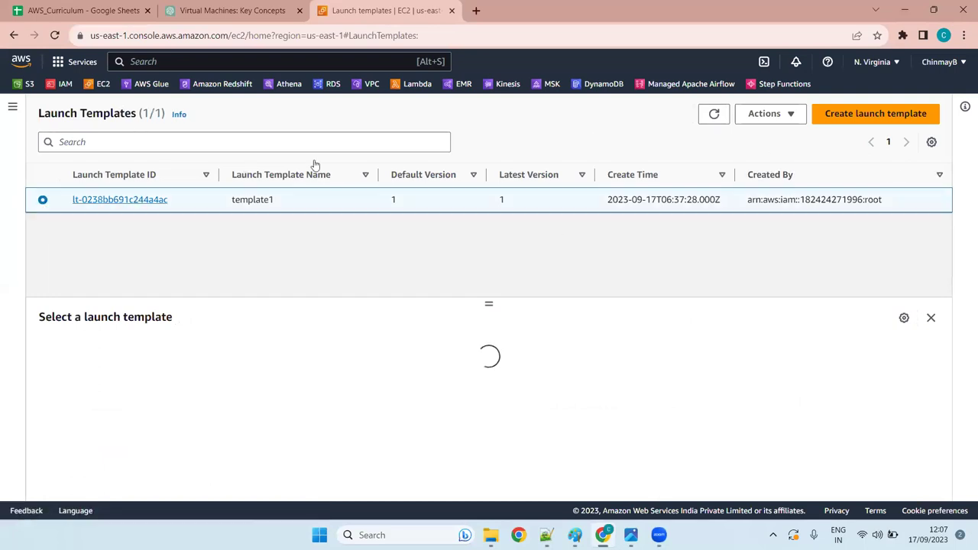
pyautogui.click(752, 122)
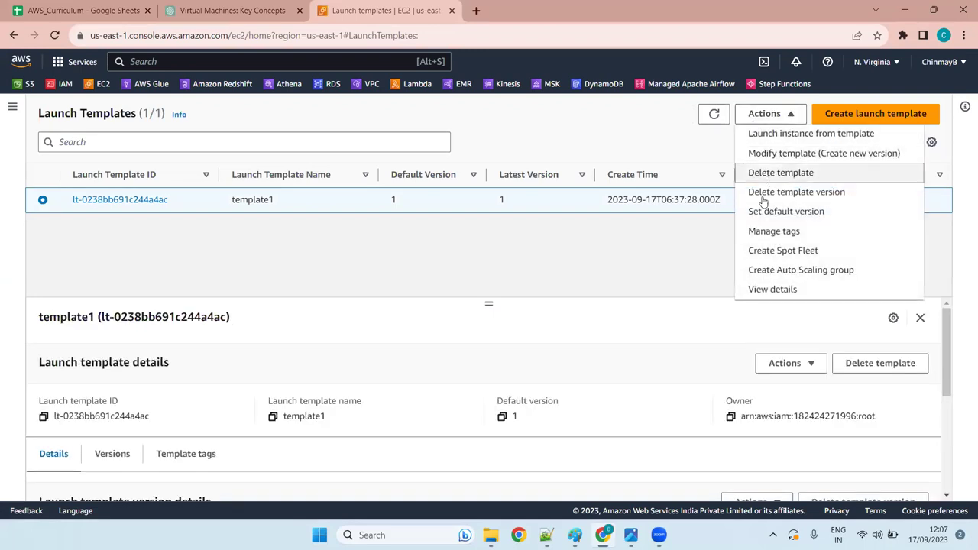
pyautogui.click(804, 140)
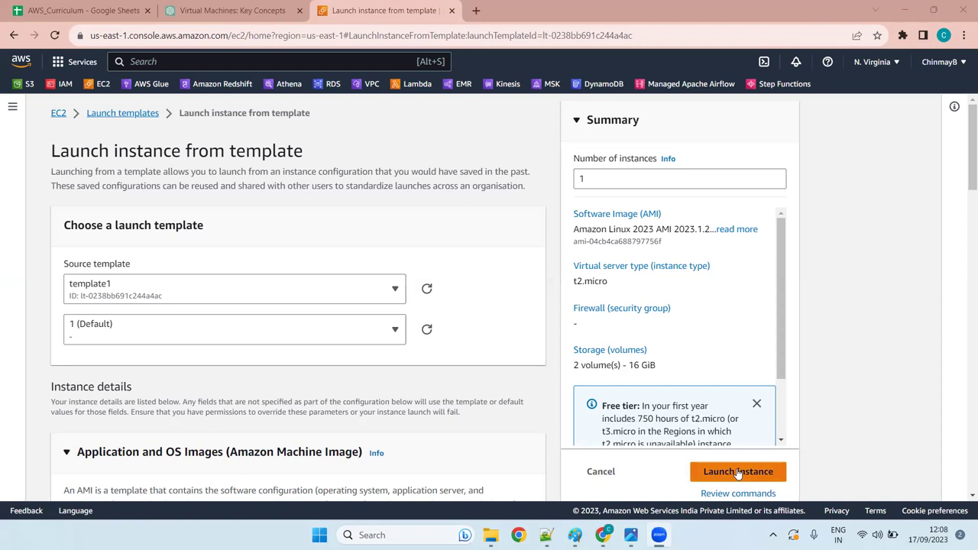
pyautogui.scroll(-10, 489, 397)
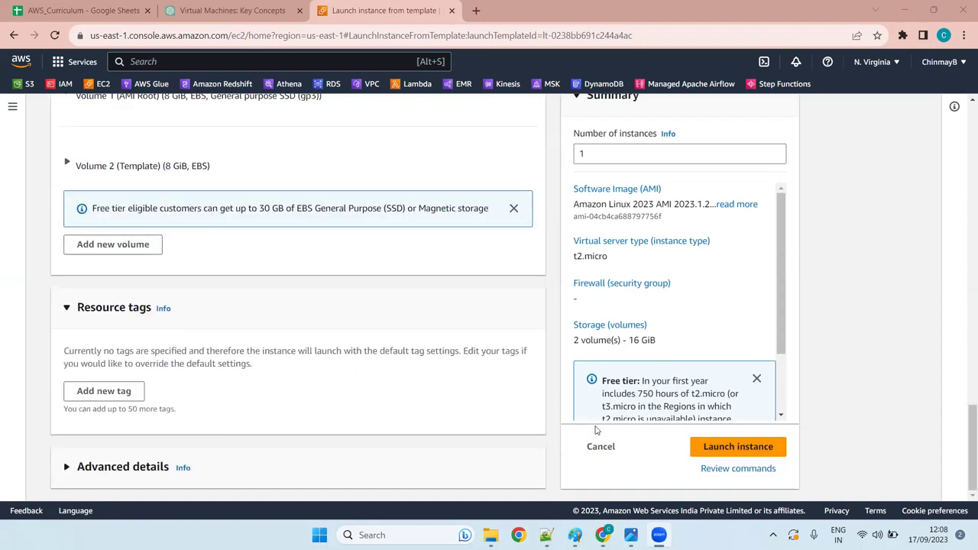
pyautogui.click(732, 454)
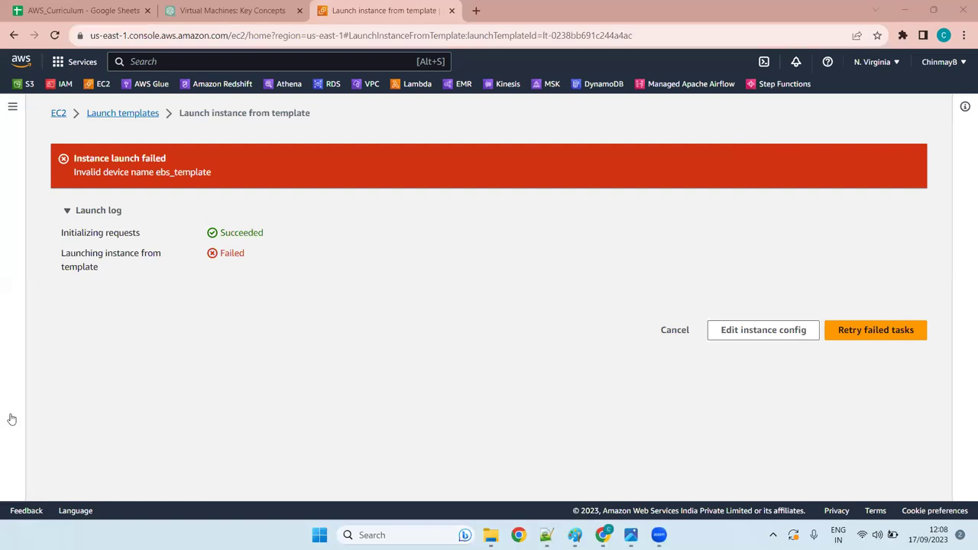
# Step: Reopen the instance configuration for editing and switch the firewall setting to creating a new security group
pyautogui.click(777, 330)
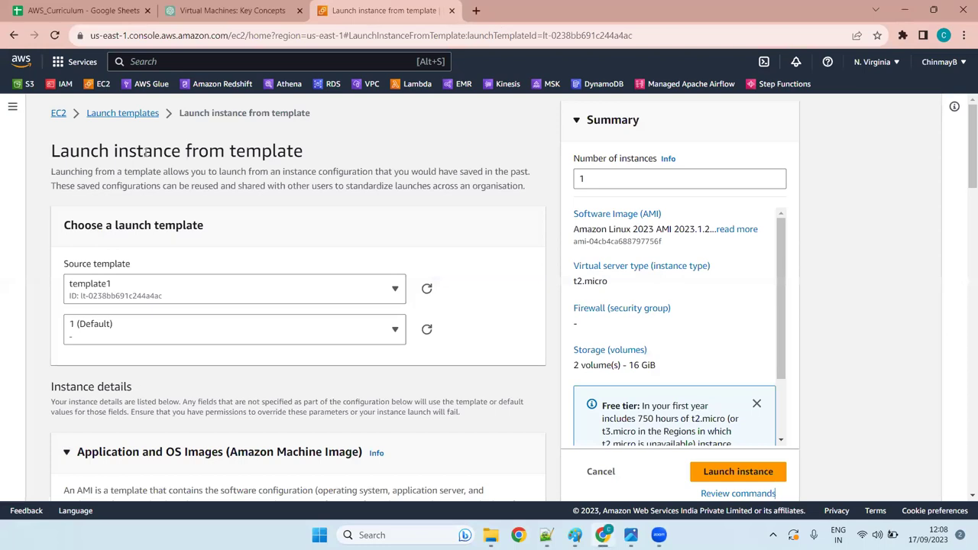
pyautogui.scroll(-4, 145, 249)
pyautogui.scroll(-4, 152, 254)
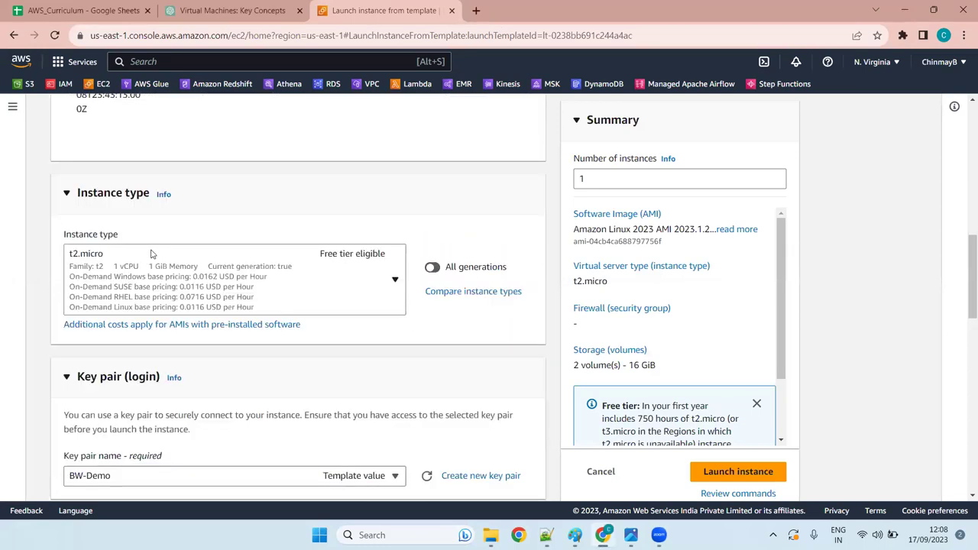
pyautogui.scroll(-4, 154, 254)
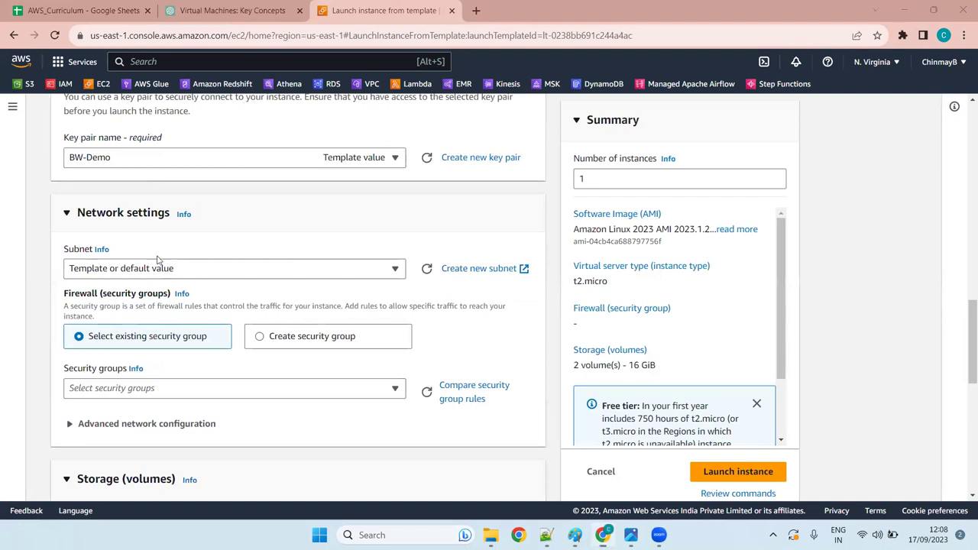
pyautogui.click(352, 390)
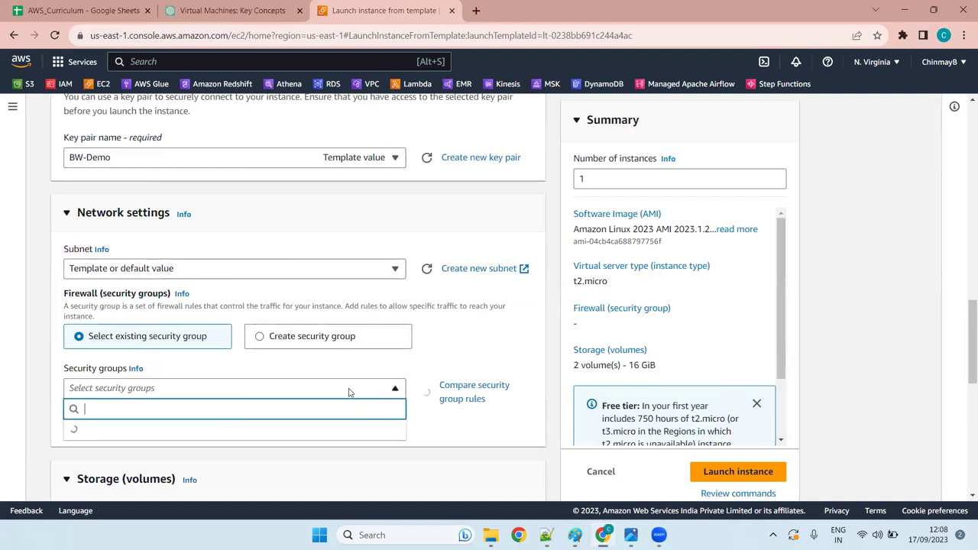
pyautogui.click(291, 337)
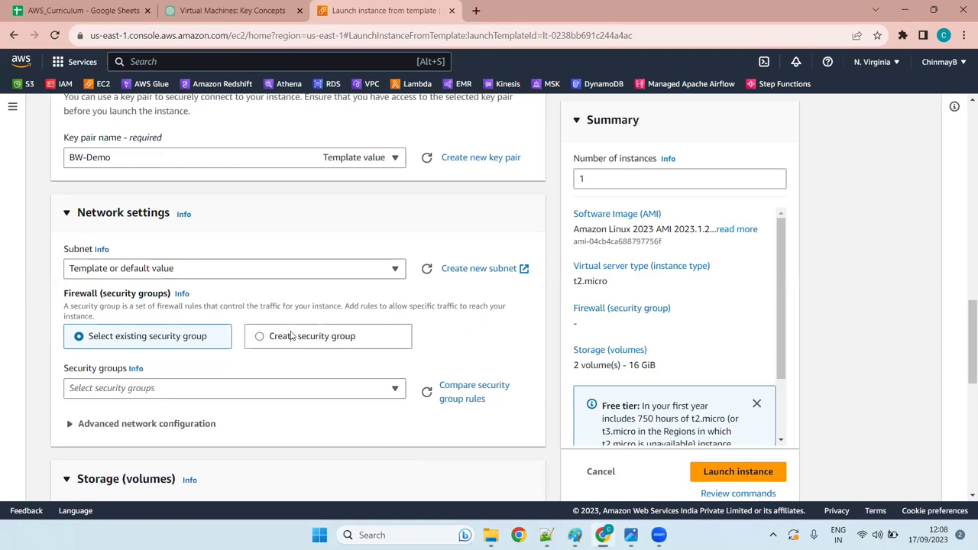
pyautogui.click(291, 336)
# Step: Examine the launch error against the network and storage settings, dismiss the free-tier notice and inspect Volume 2's device name
pyautogui.scroll(-10, 357, 284)
pyautogui.scroll(-1, 356, 283)
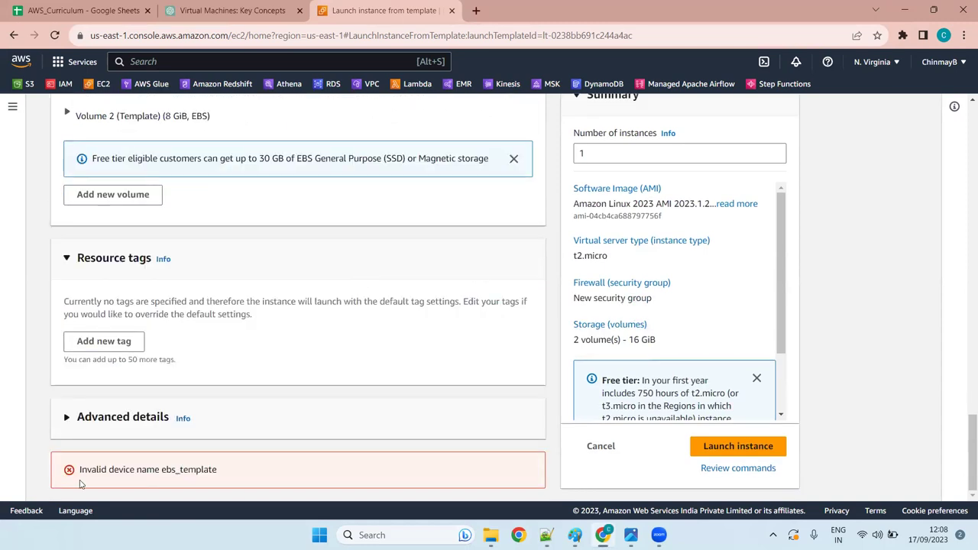
pyautogui.scroll(5, 362, 260)
pyautogui.scroll(3, 362, 260)
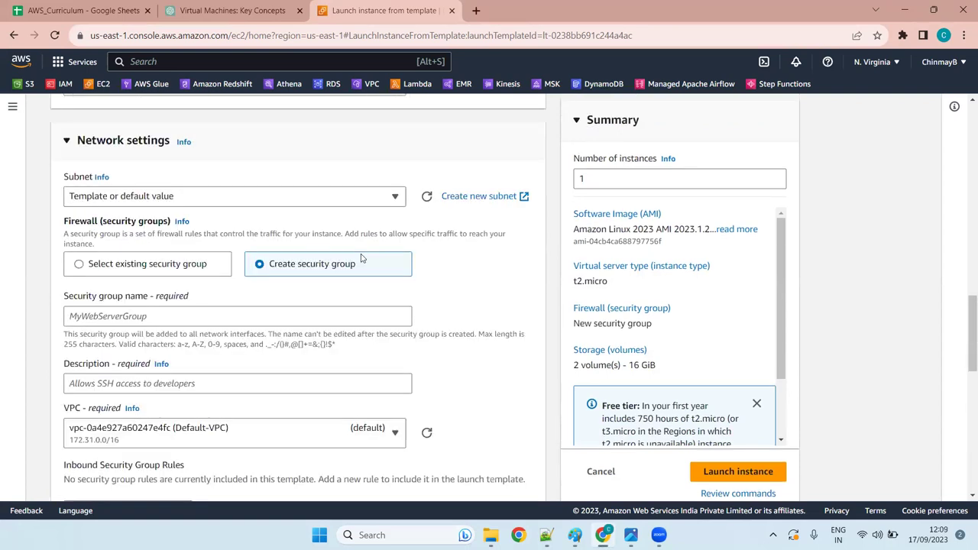
pyautogui.scroll(-8, 362, 260)
pyautogui.scroll(4, 362, 263)
pyautogui.scroll(-4, 362, 262)
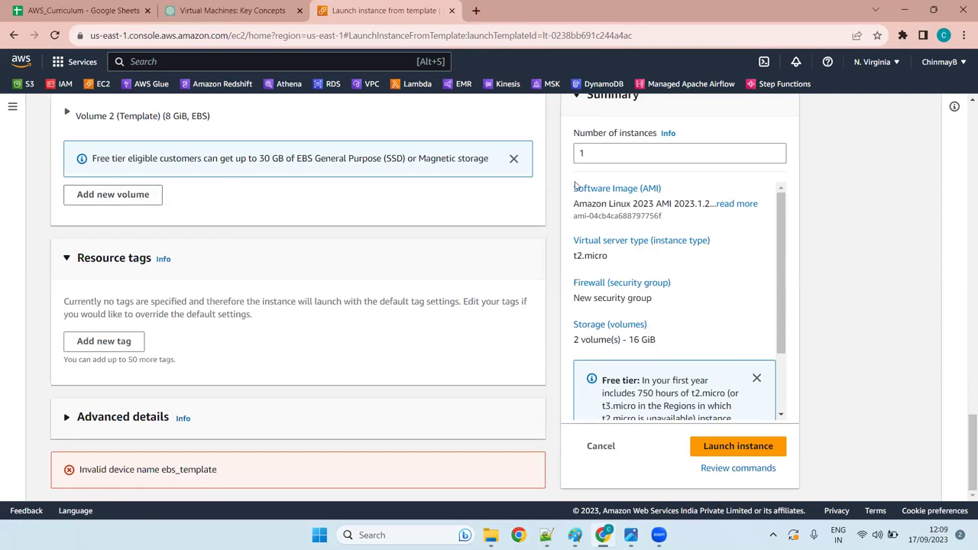
pyautogui.click(514, 159)
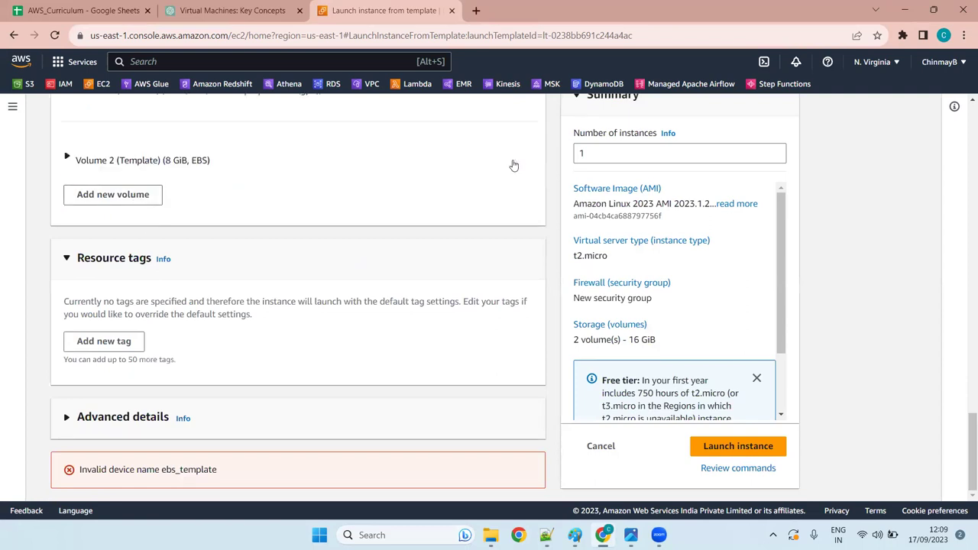
pyautogui.click(132, 158)
pyautogui.click(121, 161)
pyautogui.click(122, 162)
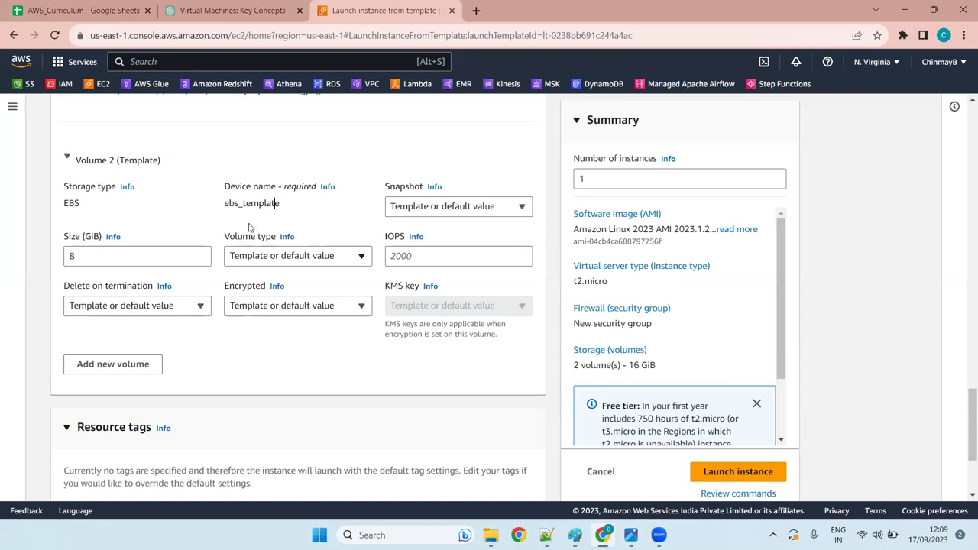
pyautogui.moveTo(288, 204); pyautogui.dragTo(162, 198)
pyautogui.click(61, 204)
pyautogui.click(67, 157)
# Step: Abandon the instance launch form and return to the Launch Templates list
pyautogui.scroll(10, 443, 267)
pyautogui.scroll(5, 454, 276)
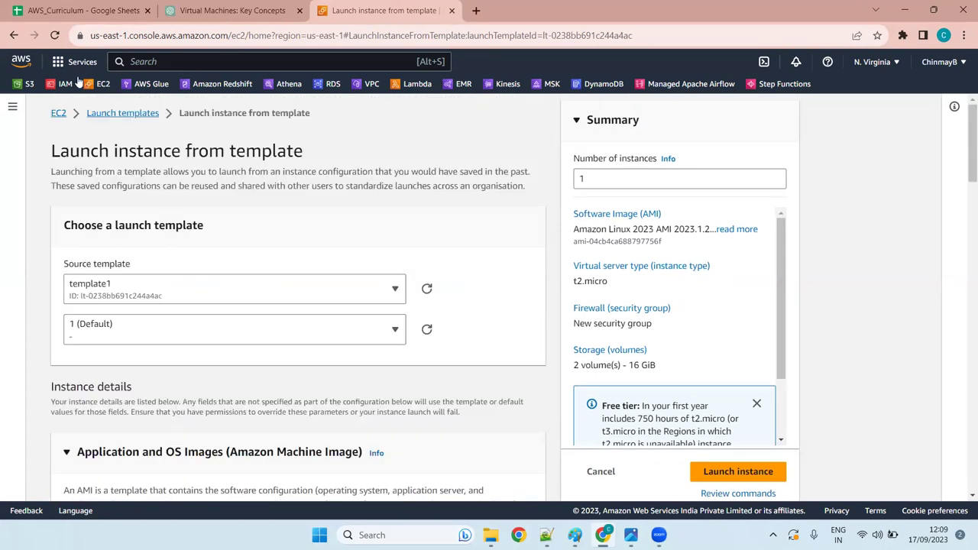
pyautogui.click(110, 113)
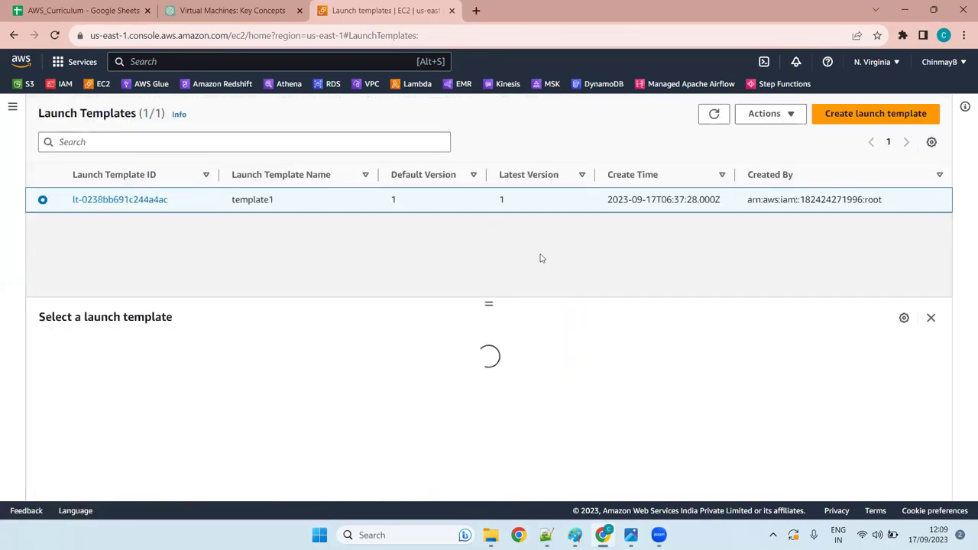
# Step: Open template1's details and start modifying it as a new template version
pyautogui.click(153, 201)
pyautogui.click(153, 200)
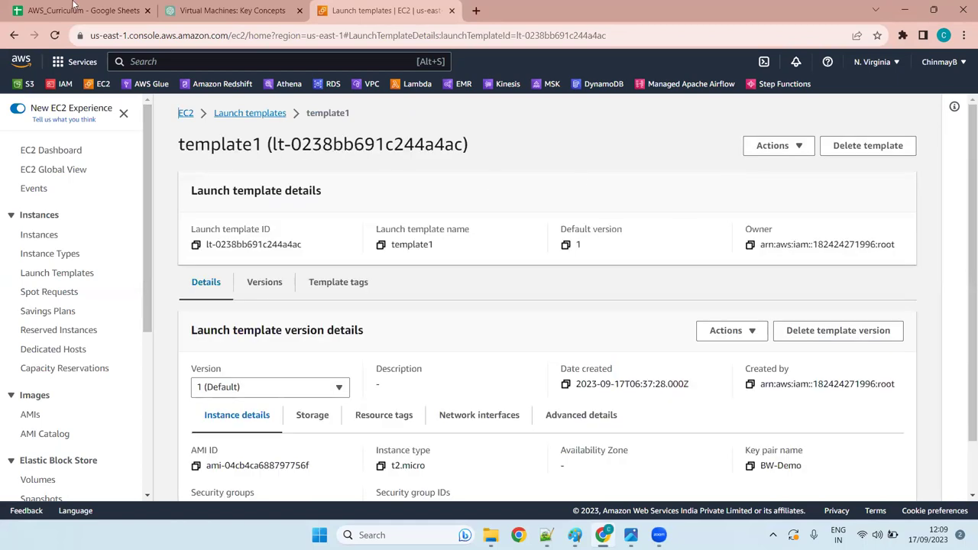
pyautogui.scroll(-1, 367, 360)
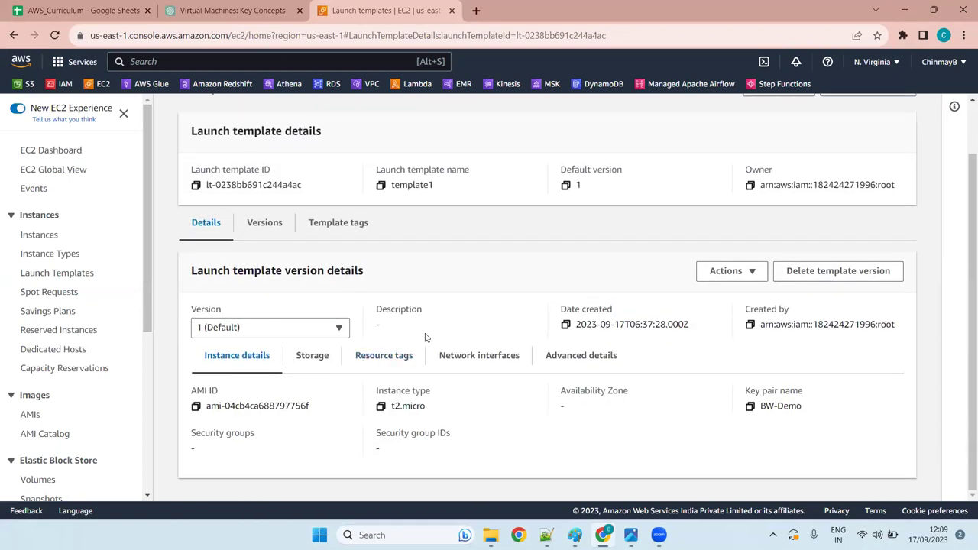
pyautogui.scroll(1, 427, 338)
pyautogui.click(785, 145)
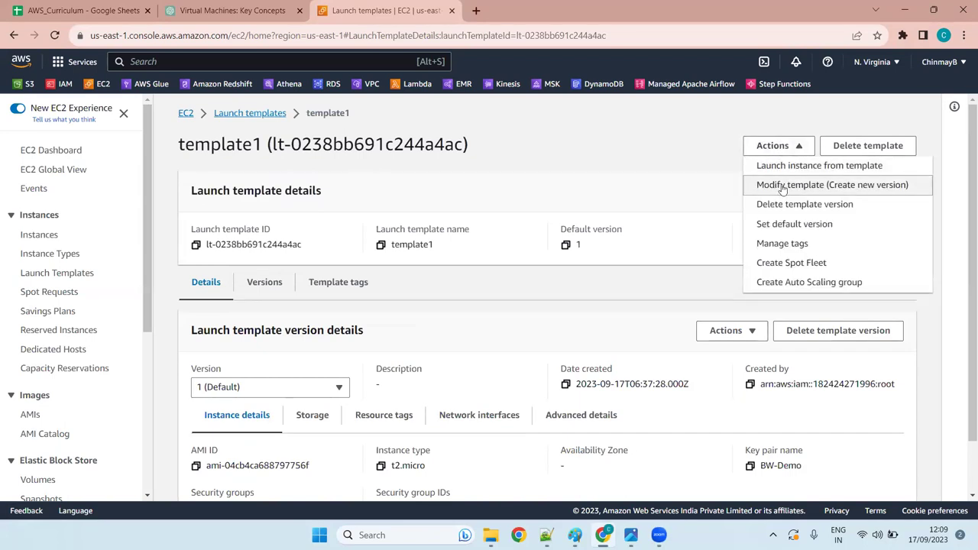
pyautogui.click(813, 188)
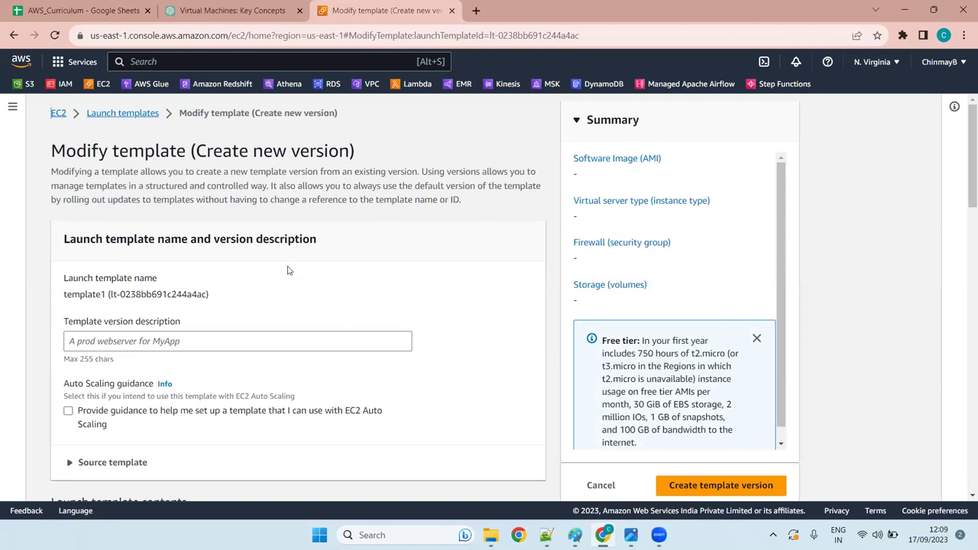
# Step: Assign the existing security group launch-wizard-11 in the new template version's network settings
pyautogui.scroll(-10, 237, 278)
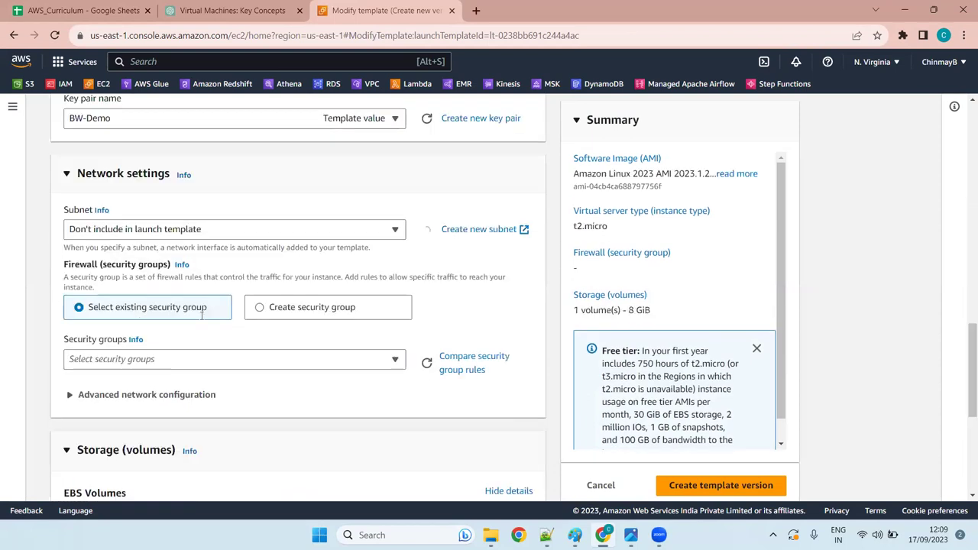
pyautogui.click(269, 315)
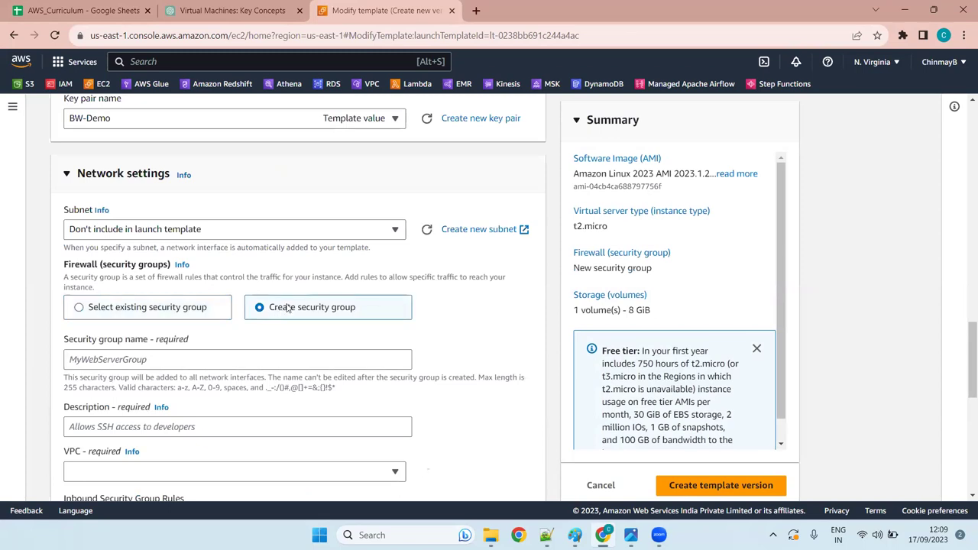
pyautogui.click(120, 317)
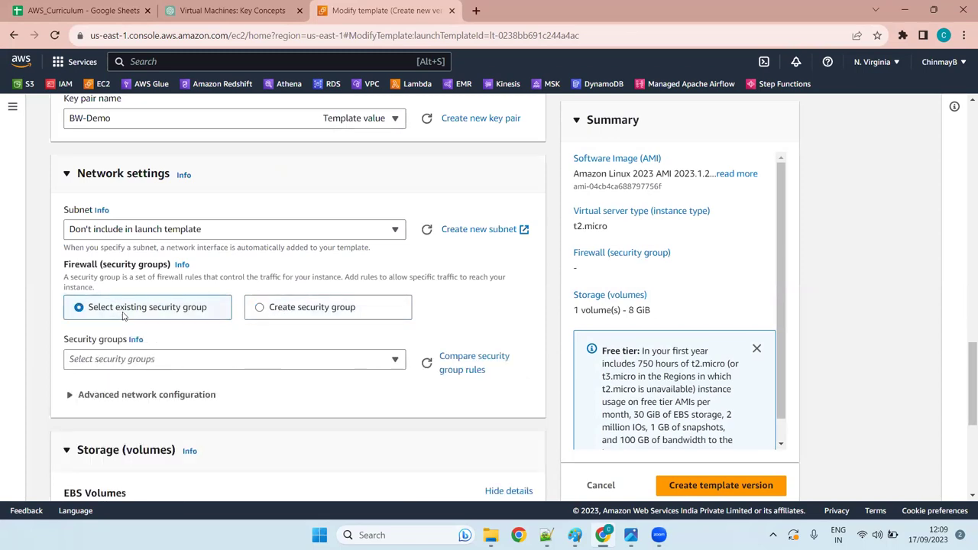
pyautogui.click(142, 363)
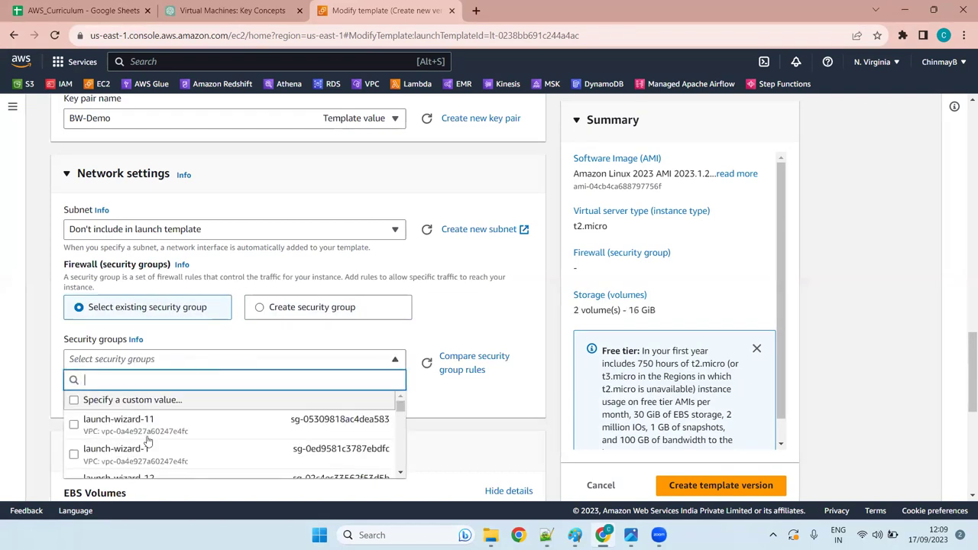
pyautogui.click(165, 428)
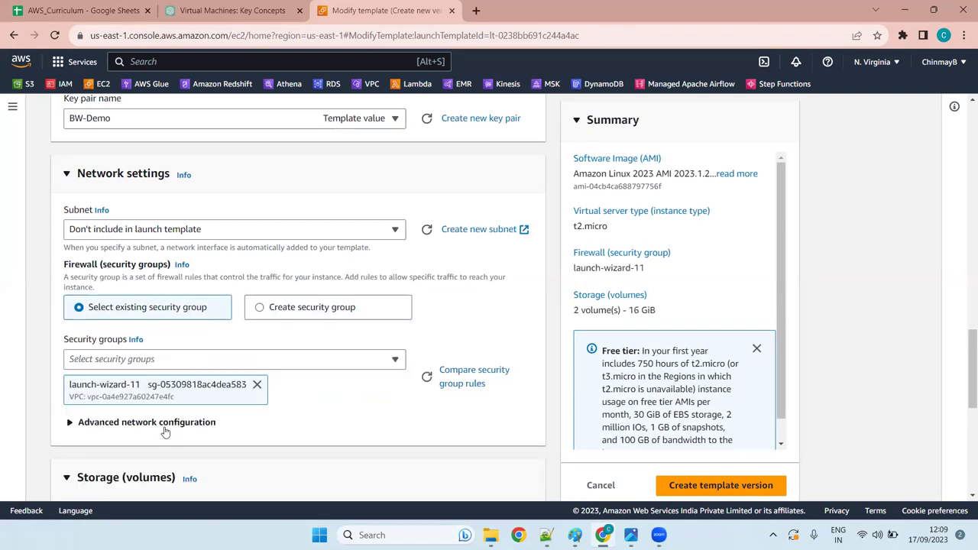
pyautogui.click(346, 418)
# Step: Remove the additional EBS Volume 2 from the new template version's storage
pyautogui.scroll(-5, 356, 413)
pyautogui.scroll(4, 351, 405)
pyautogui.scroll(-4, 351, 406)
pyautogui.scroll(4, 349, 404)
pyautogui.scroll(-4, 352, 402)
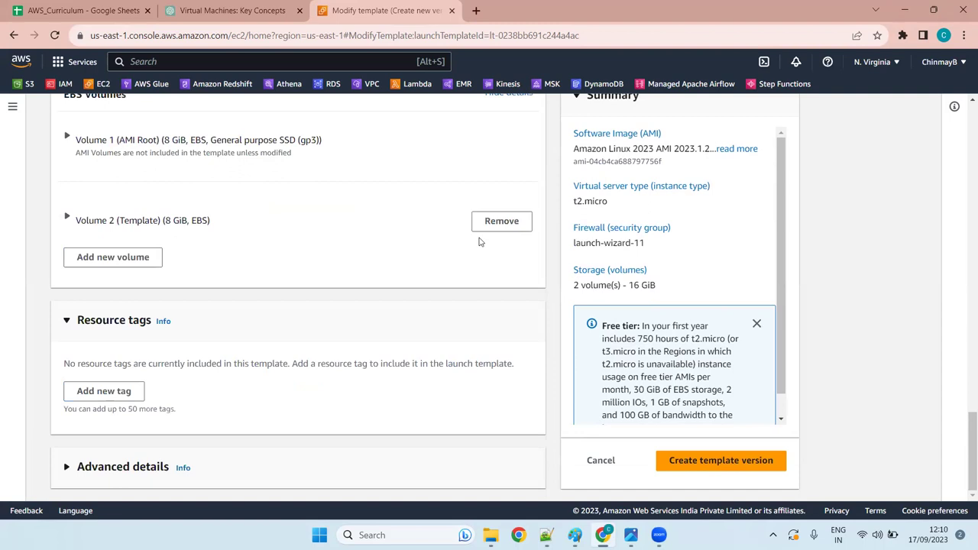
pyautogui.click(502, 222)
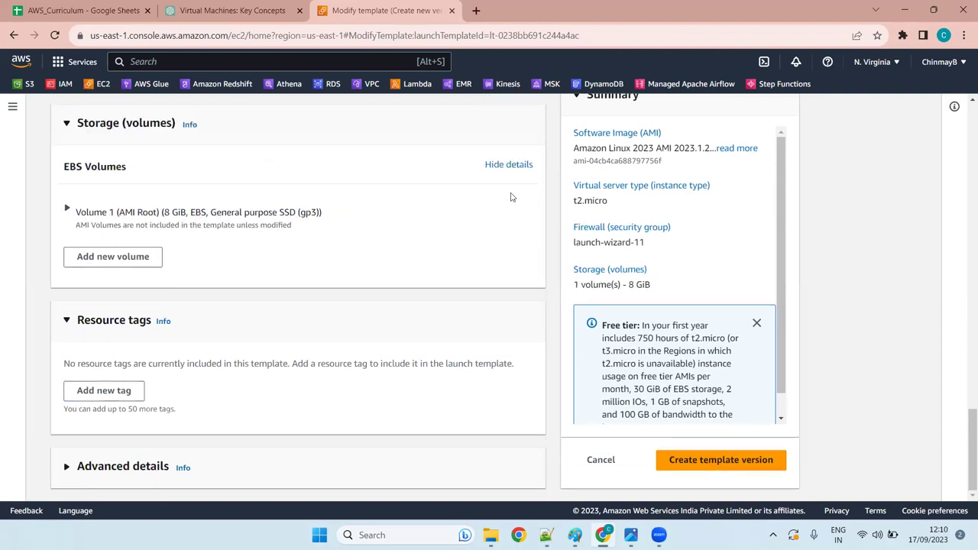
# Step: Collapse the storage and resource tags sections and create the new version of template1
pyautogui.click(114, 125)
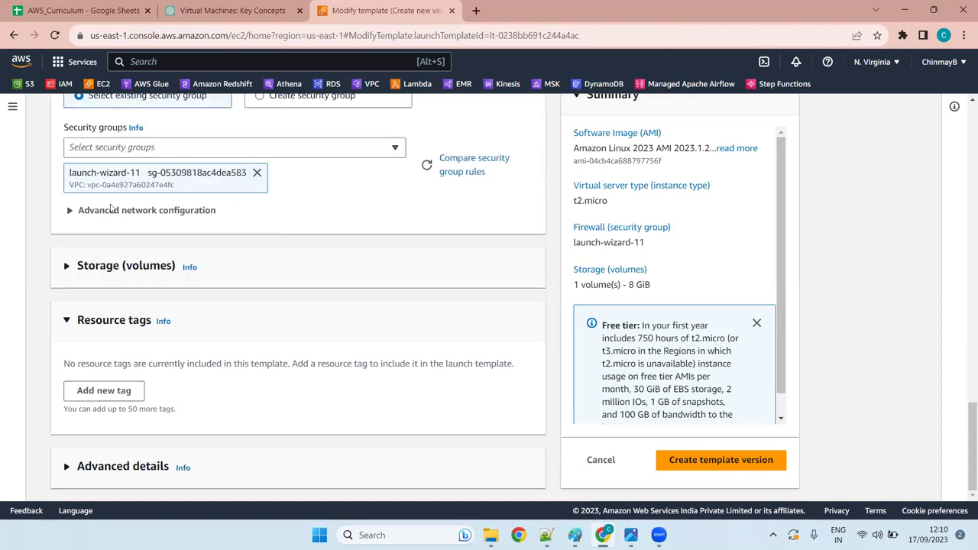
pyautogui.click(102, 323)
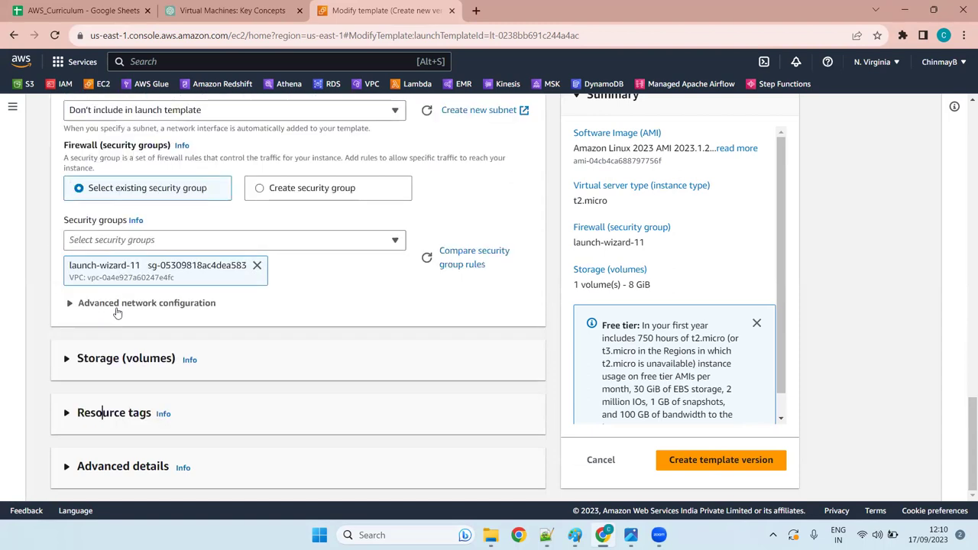
pyautogui.scroll(15, 264, 384)
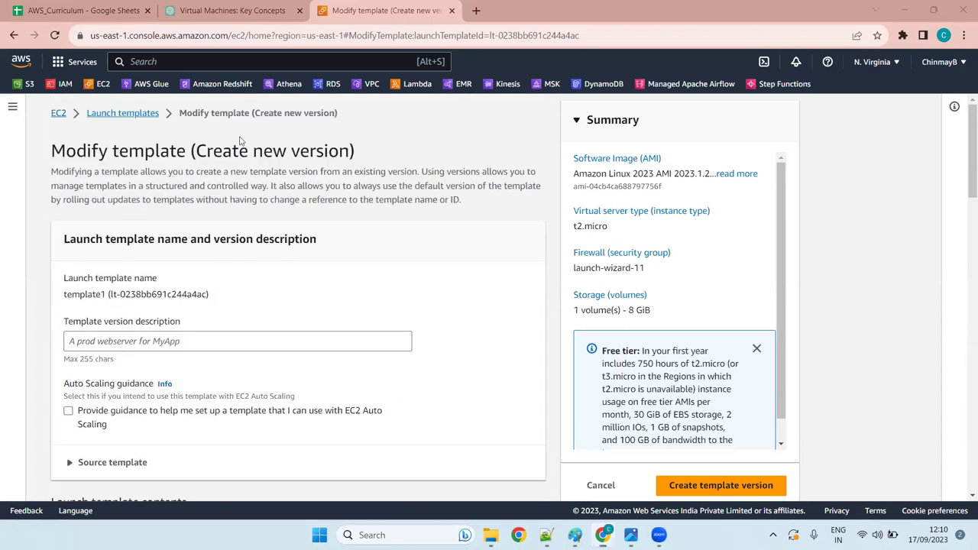
pyautogui.click(730, 495)
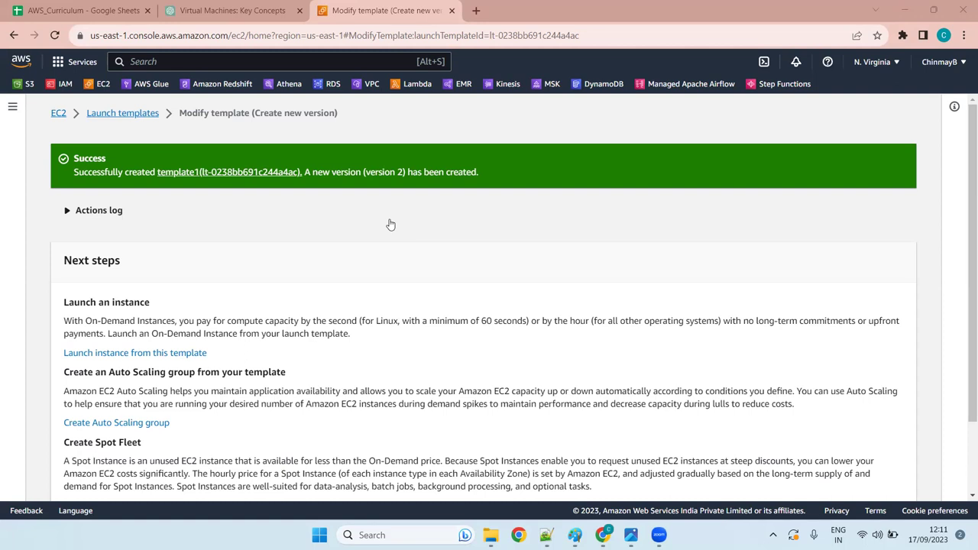
# Step: Return to template1's details and open the form for launching an instance from it
pyautogui.scroll(-2, 390, 224)
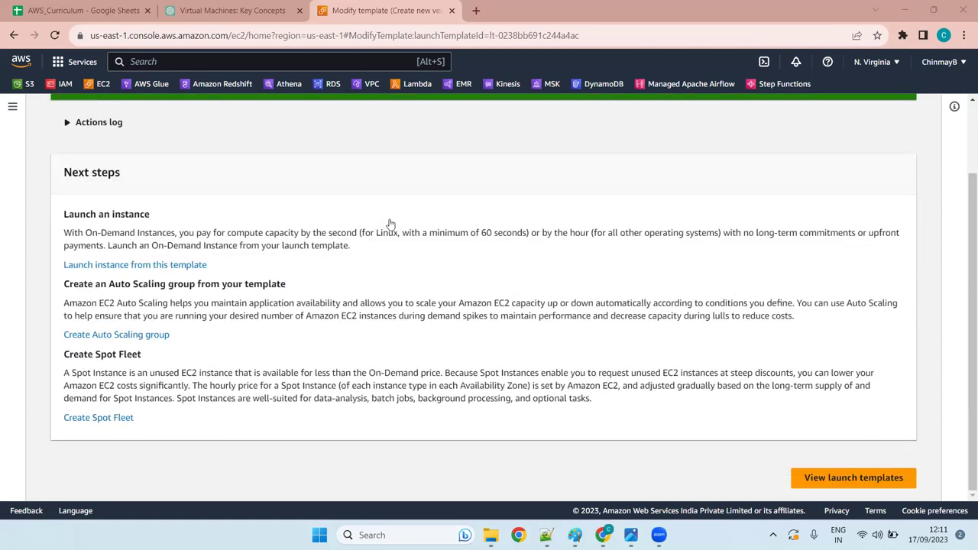
pyautogui.click(824, 479)
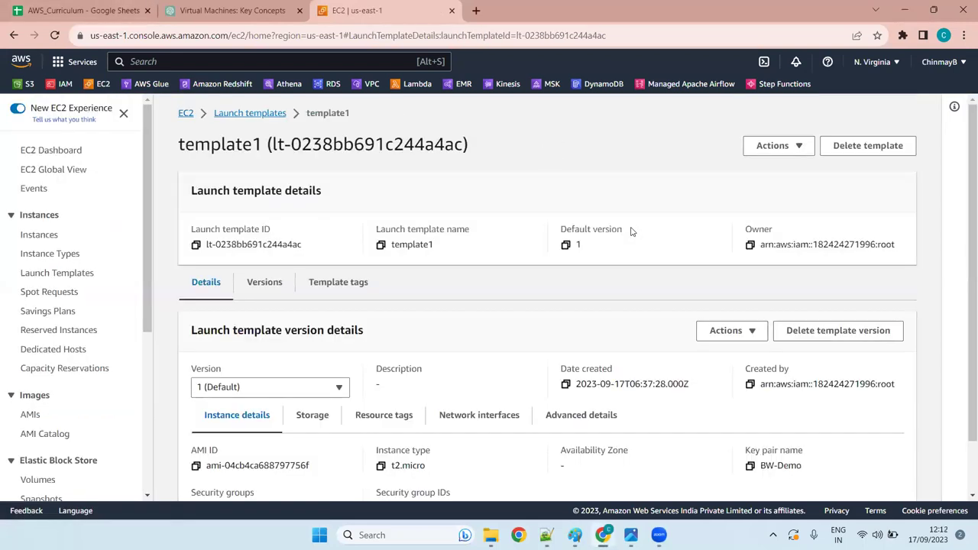
pyautogui.click(766, 147)
pyautogui.click(815, 169)
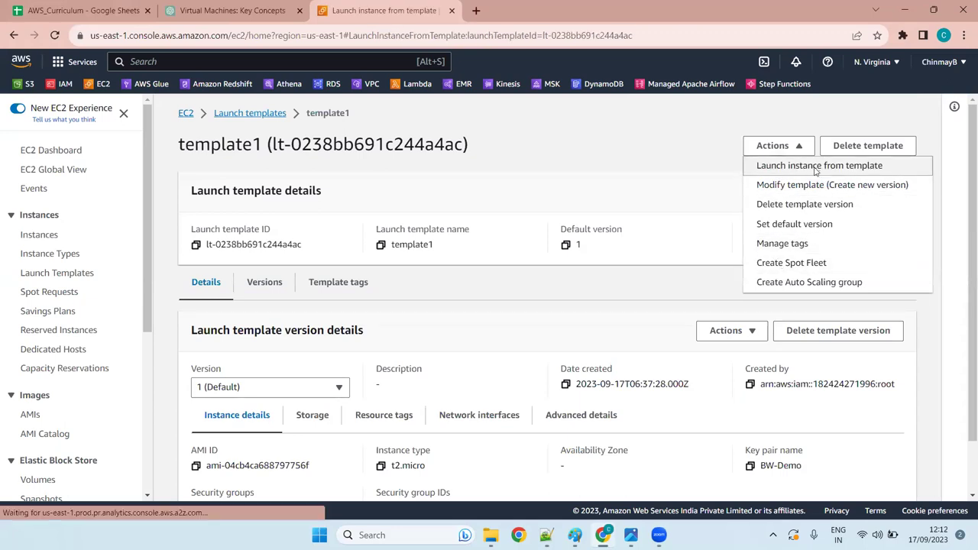
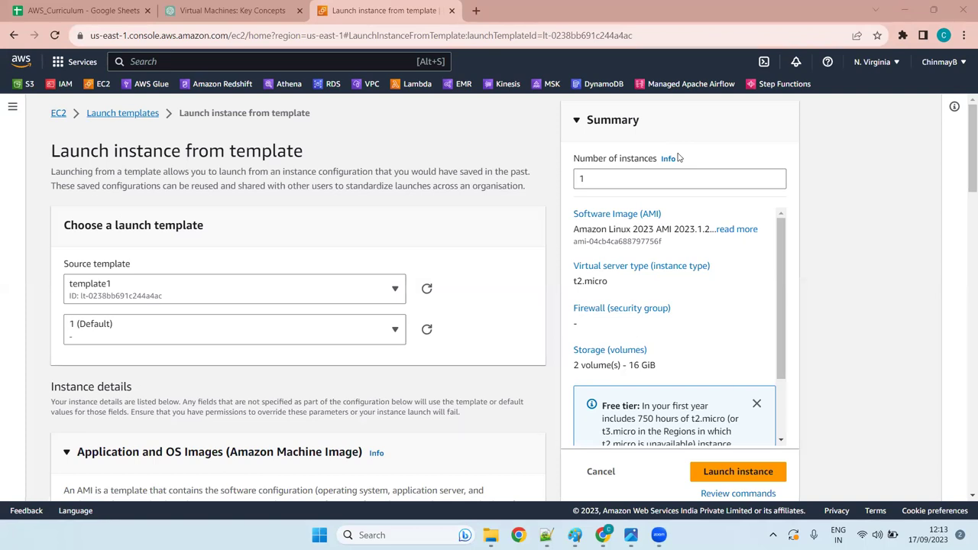
# Step: Check the instance details, try to launch one instance from template1's default version 1, and reopen its configuration
pyautogui.scroll(-10, 364, 272)
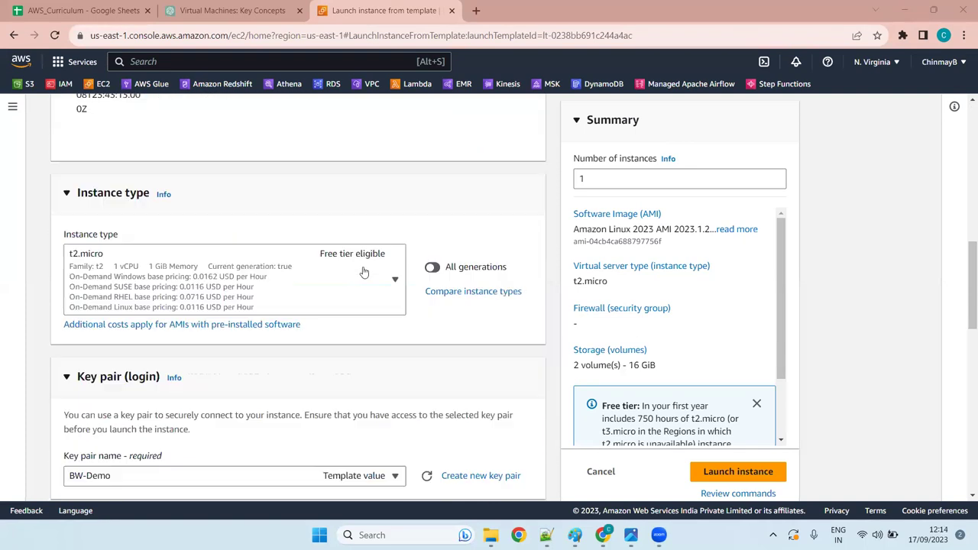
pyautogui.scroll(5, 364, 273)
pyautogui.scroll(-20, 366, 280)
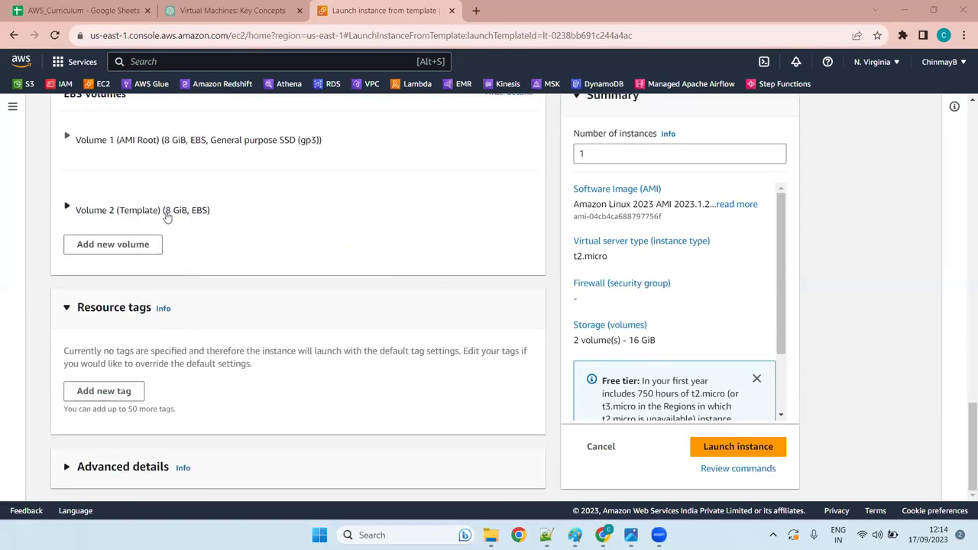
pyautogui.scroll(20, 198, 206)
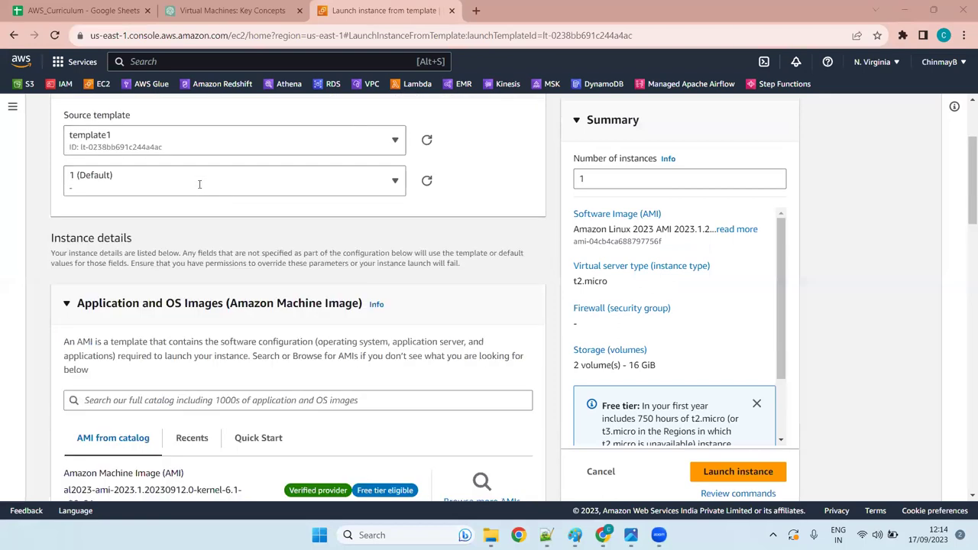
pyautogui.scroll(3, 199, 184)
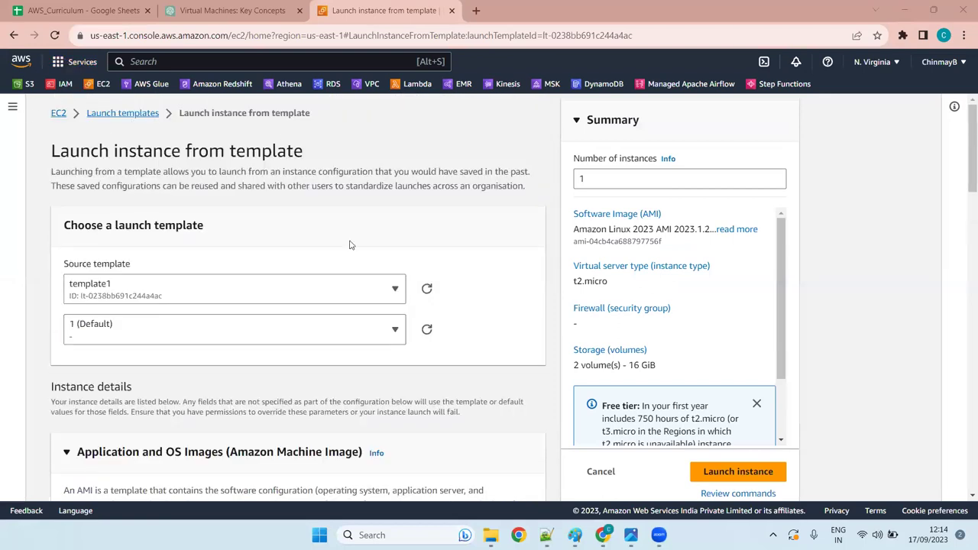
pyautogui.click(733, 478)
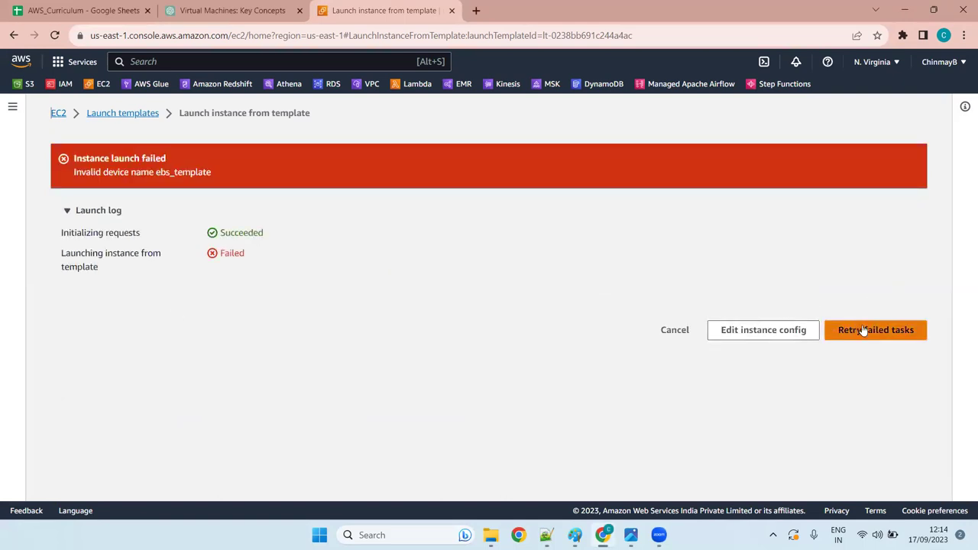
pyautogui.click(762, 329)
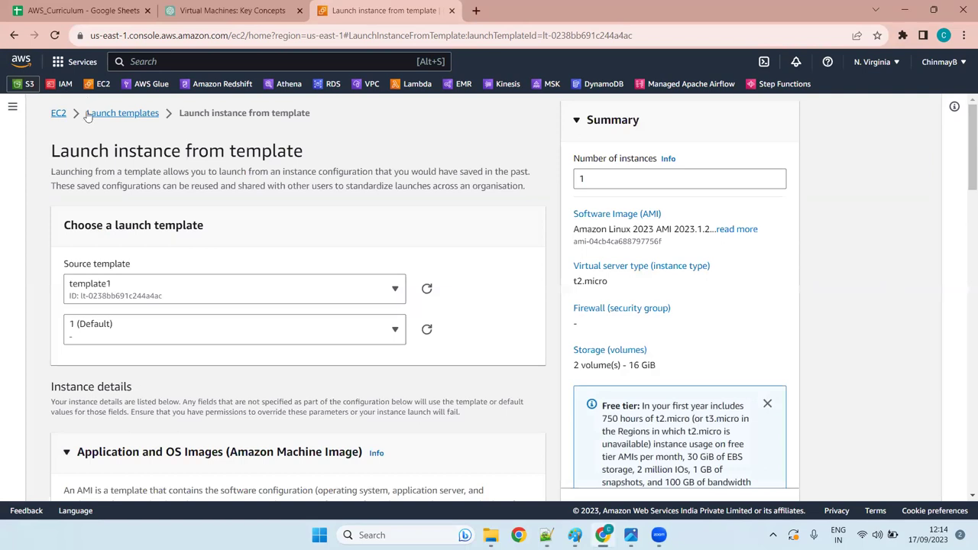
# Step: Leave the launch form and open template1's details from the Launch Templates list
pyautogui.click(53, 114)
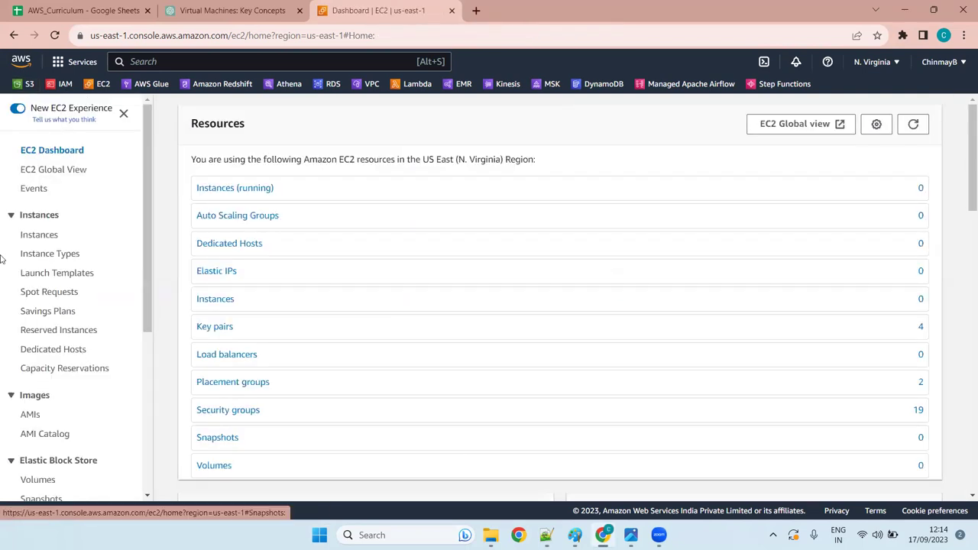
pyautogui.click(65, 276)
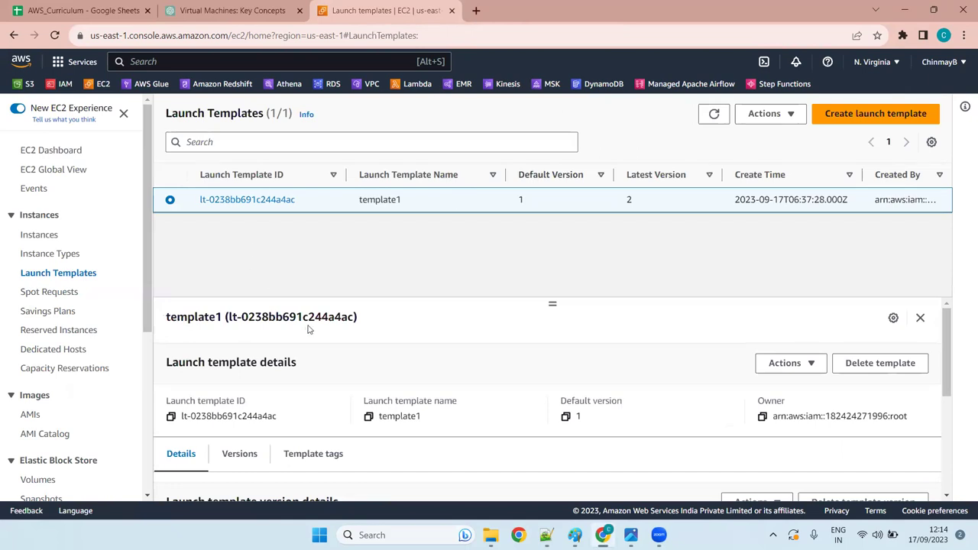
pyautogui.scroll(-3, 308, 328)
pyautogui.scroll(3, 310, 329)
pyautogui.click(269, 201)
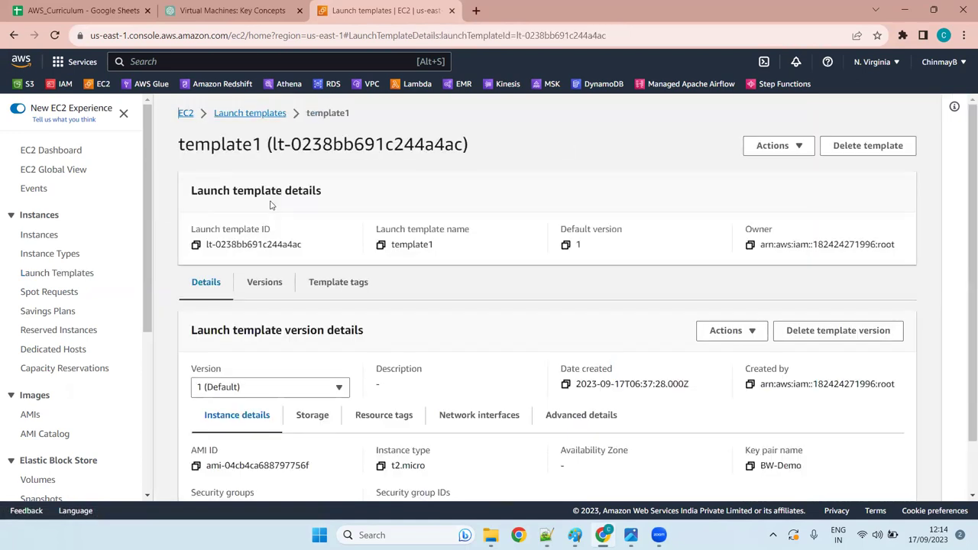
# Step: Delete template1 with all its versions, entering Delete as the confirmation
pyautogui.scroll(-2, 478, 293)
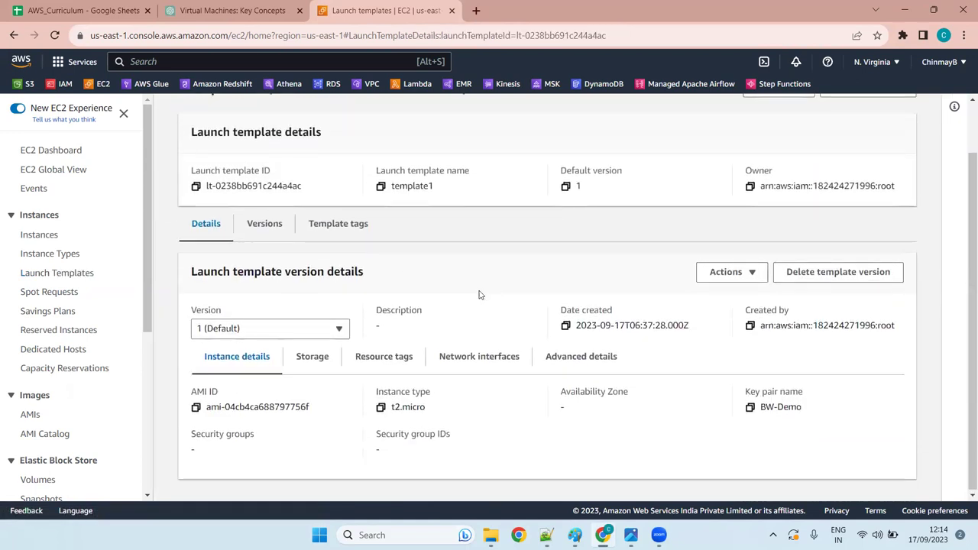
pyautogui.scroll(2, 479, 295)
pyautogui.click(855, 151)
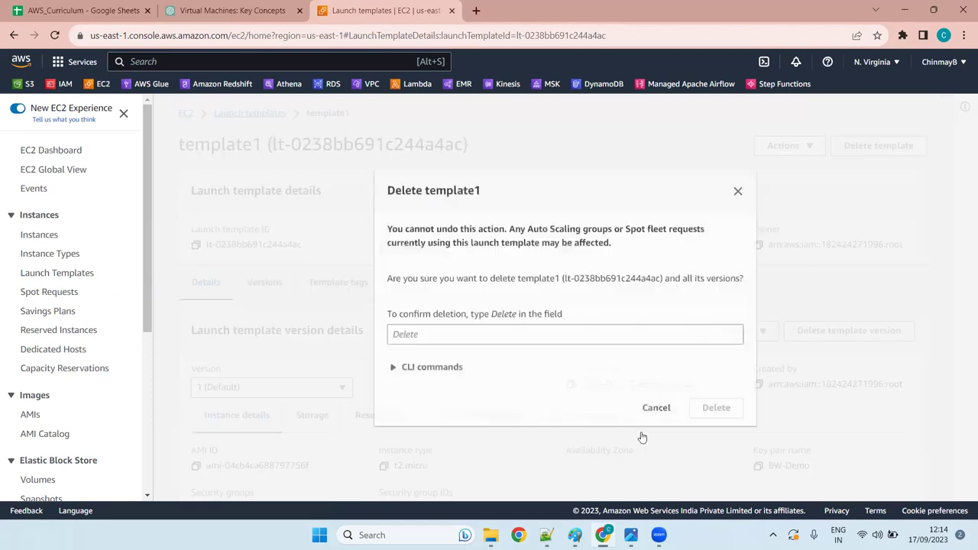
pyautogui.click(500, 337)
pyautogui.write('Delete')
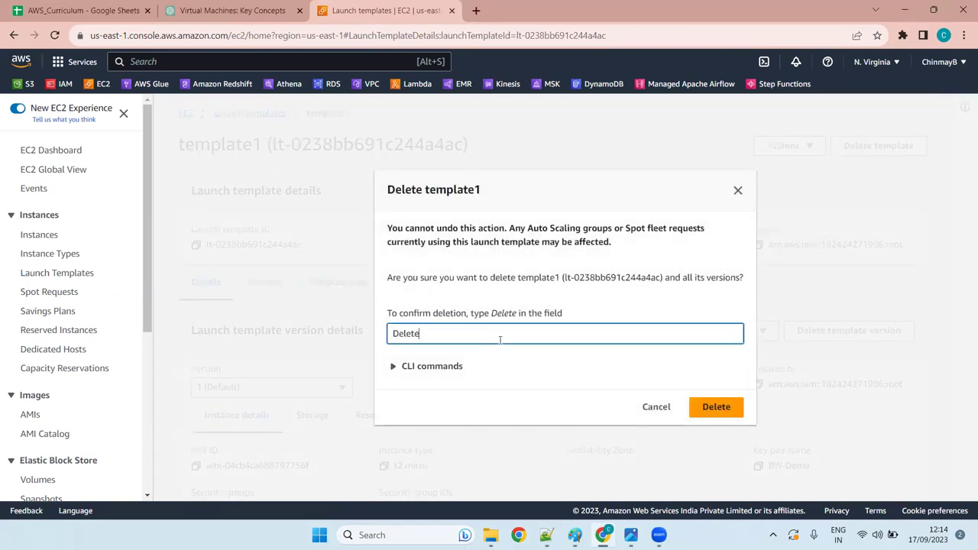
pyautogui.click(735, 407)
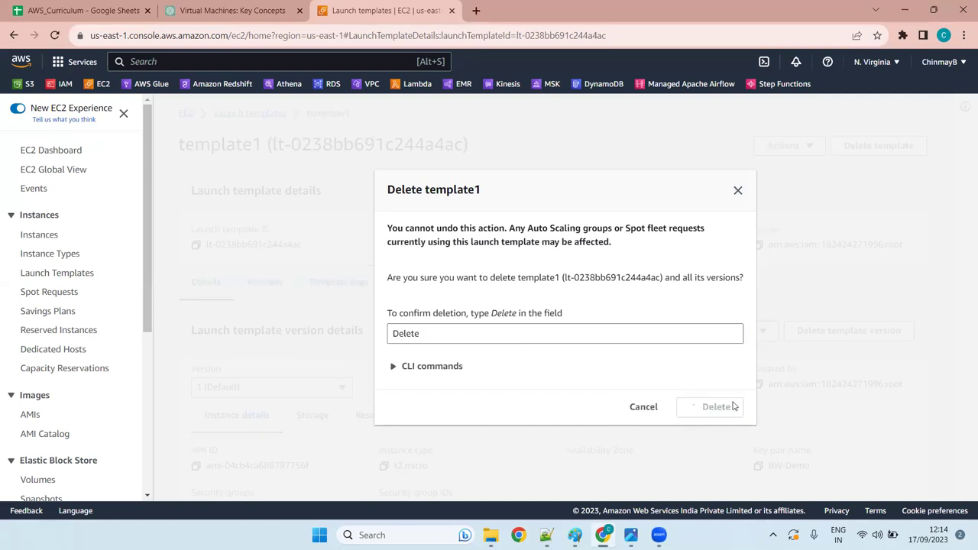
# Step: Start a new launch template and name it template1
pyautogui.click(706, 361)
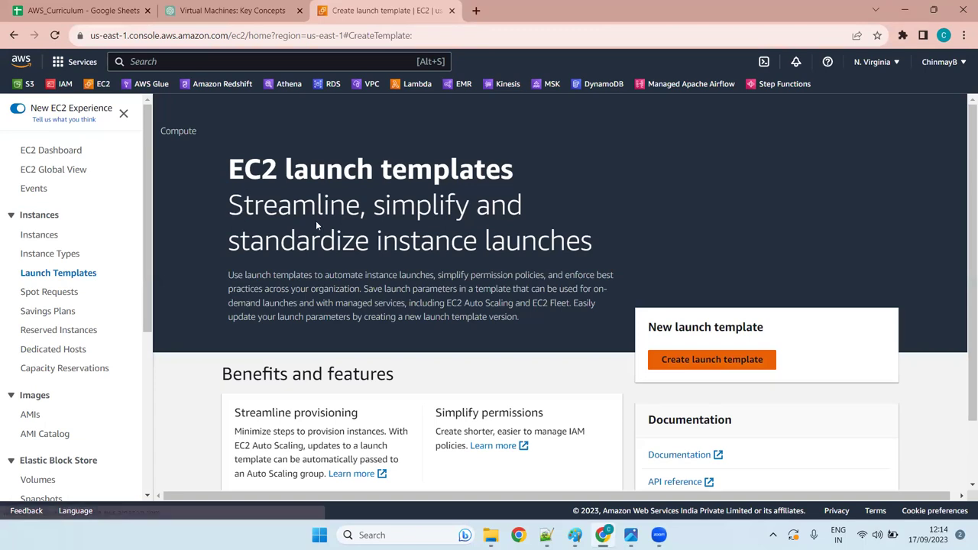
pyautogui.write('template1')
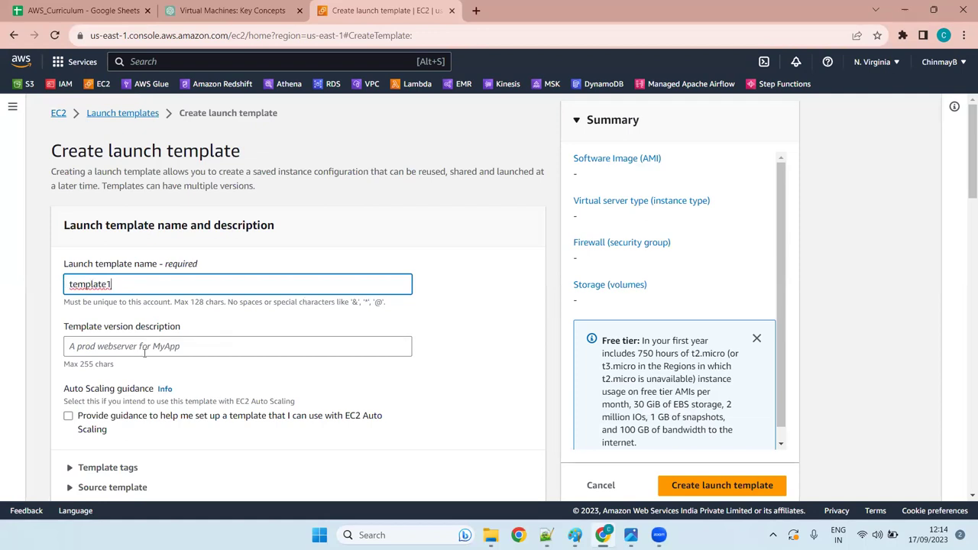
pyautogui.scroll(-5, 212, 276)
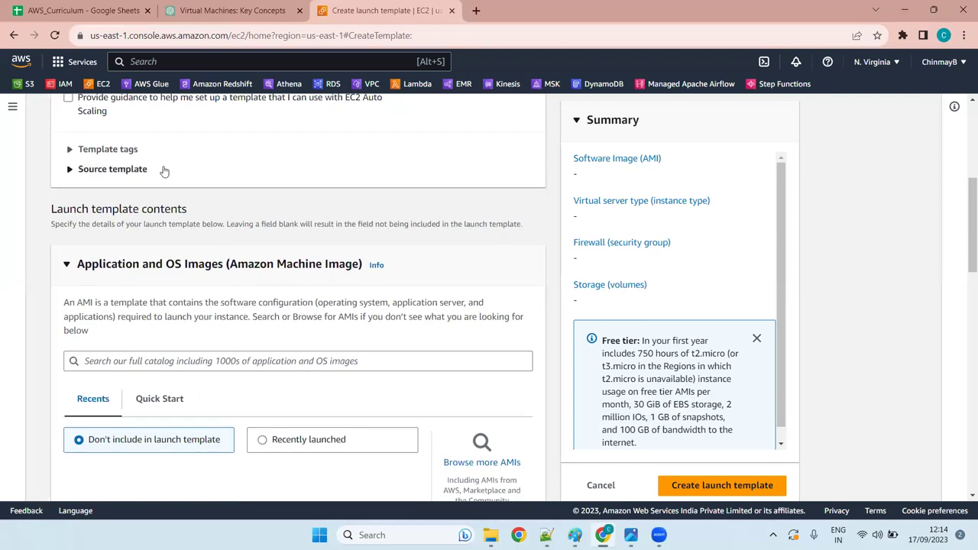
# Step: Choose the Amazon Linux 2023 AMI from the Quick Start images for the launch template
pyautogui.scroll(5, 88, 220)
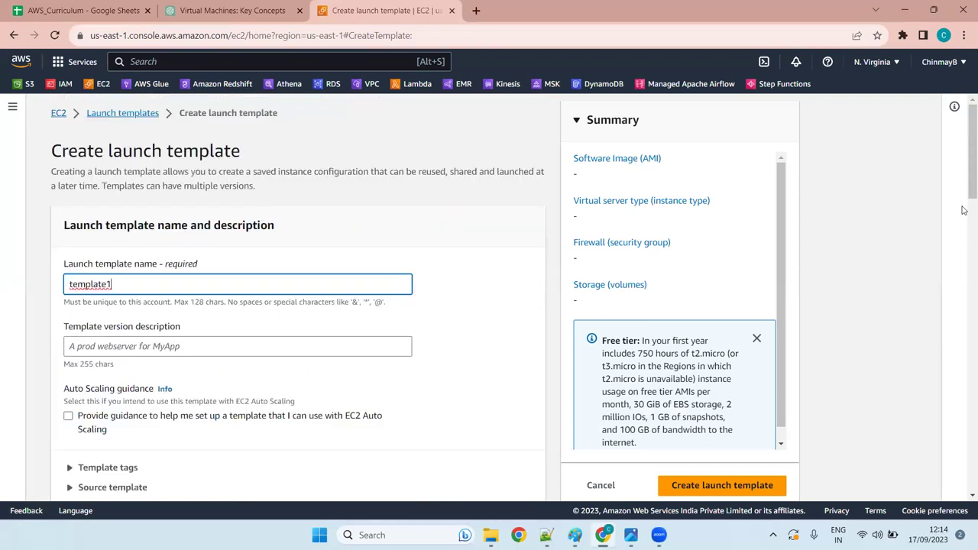
pyautogui.scroll(-4, 964, 245)
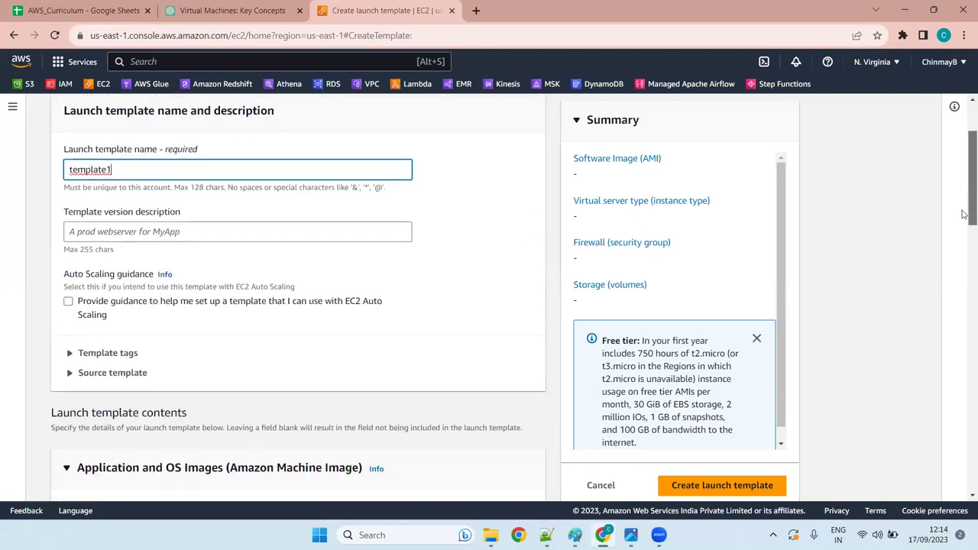
pyautogui.scroll(-4, 963, 252)
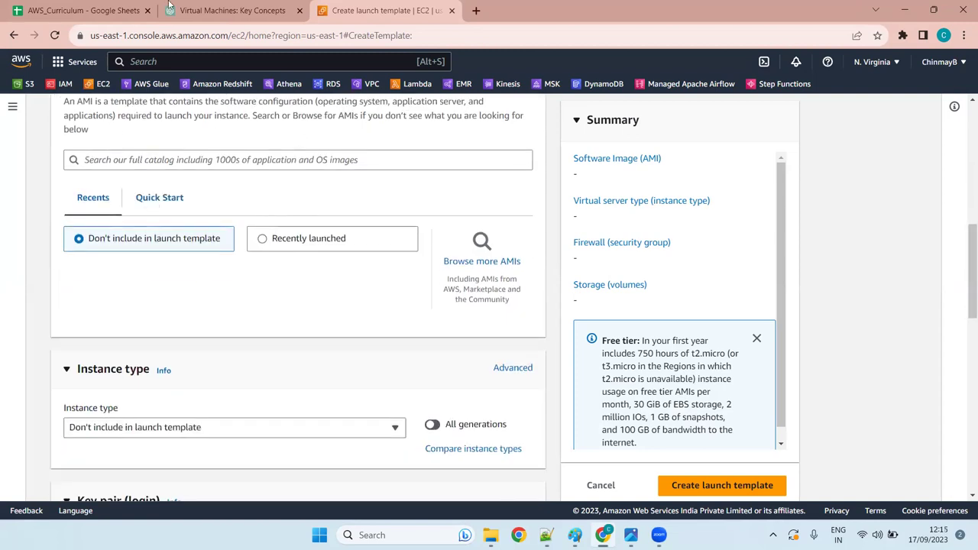
pyautogui.click(160, 200)
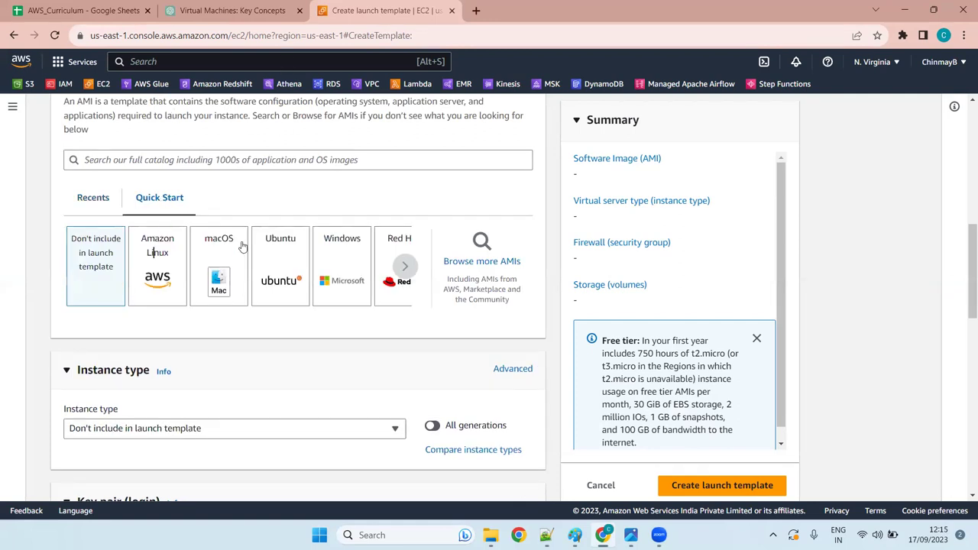
pyautogui.click(175, 266)
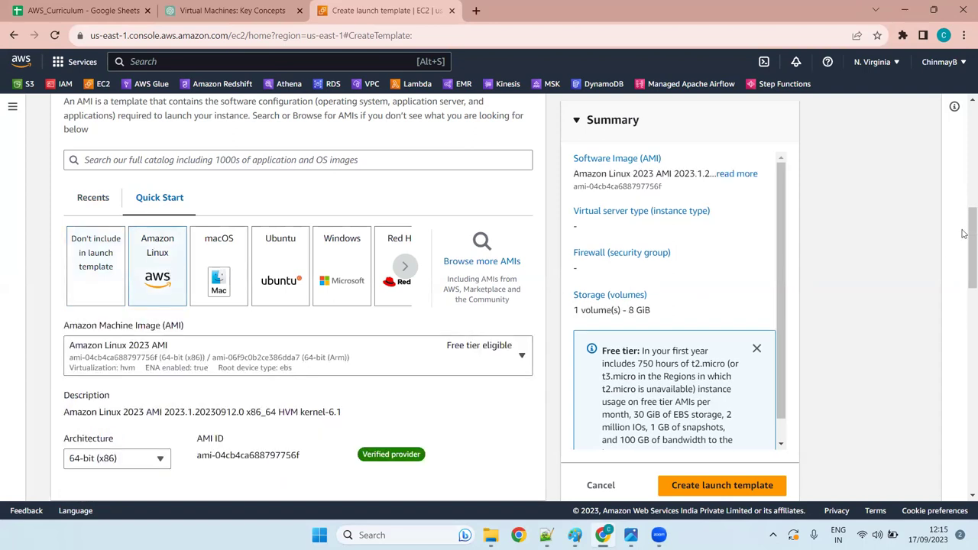
# Step: Set the template's instance type to t2.micro and its key pair to BW-Demo
pyautogui.scroll(-1, 964, 268)
pyautogui.scroll(-3, 965, 268)
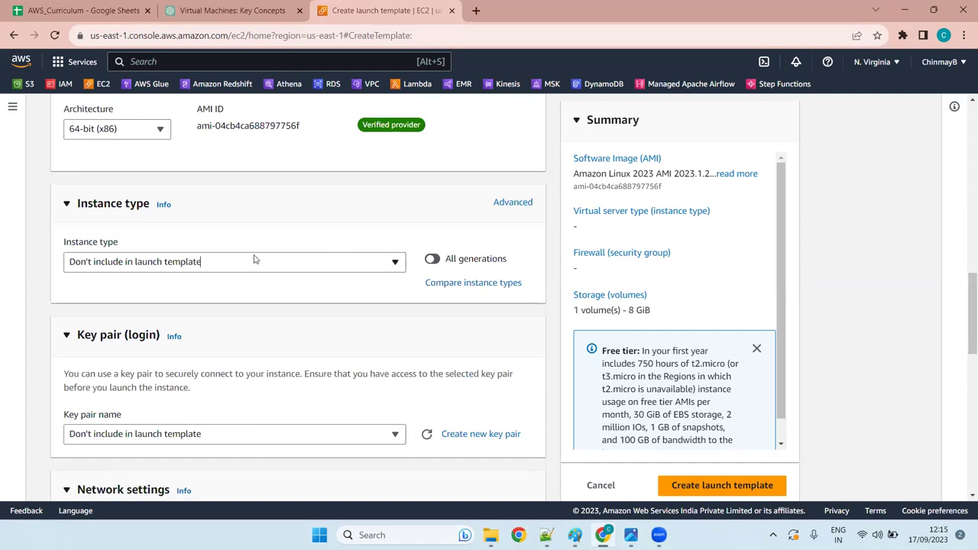
pyautogui.click(254, 261)
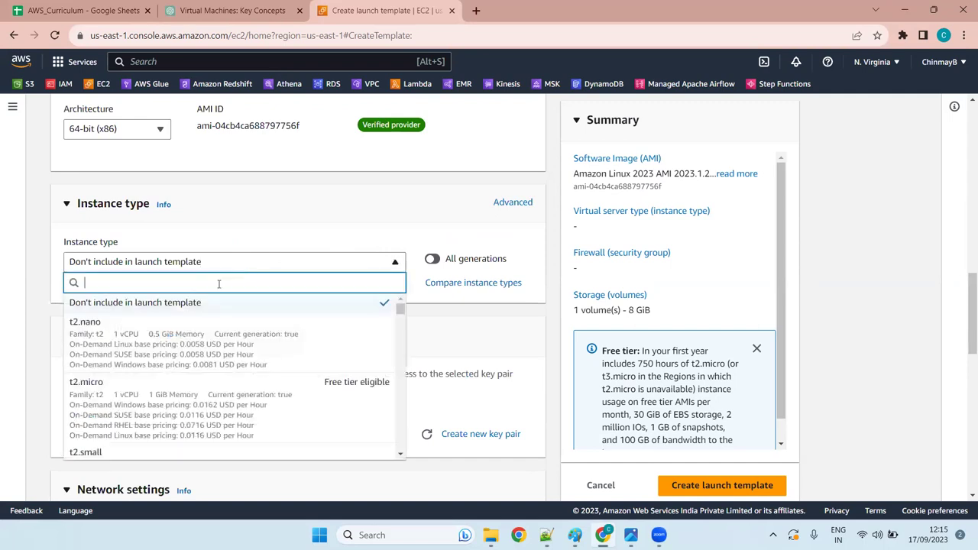
pyautogui.click(142, 415)
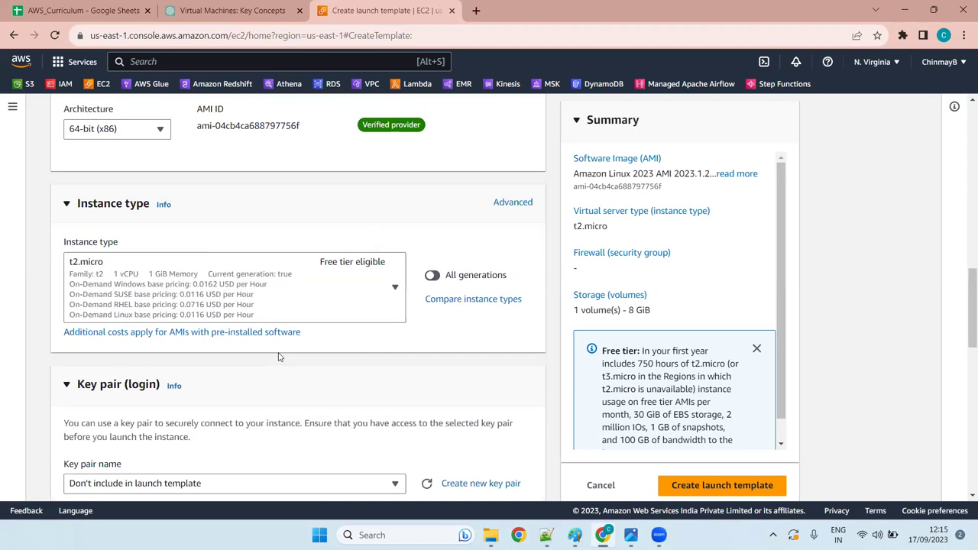
pyautogui.scroll(-4, 279, 357)
pyautogui.click(197, 164)
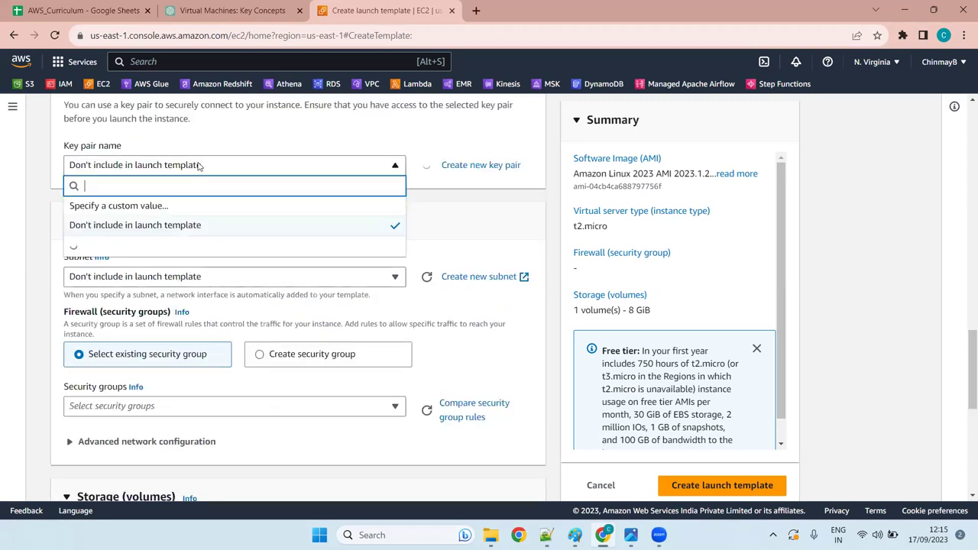
pyautogui.click(146, 250)
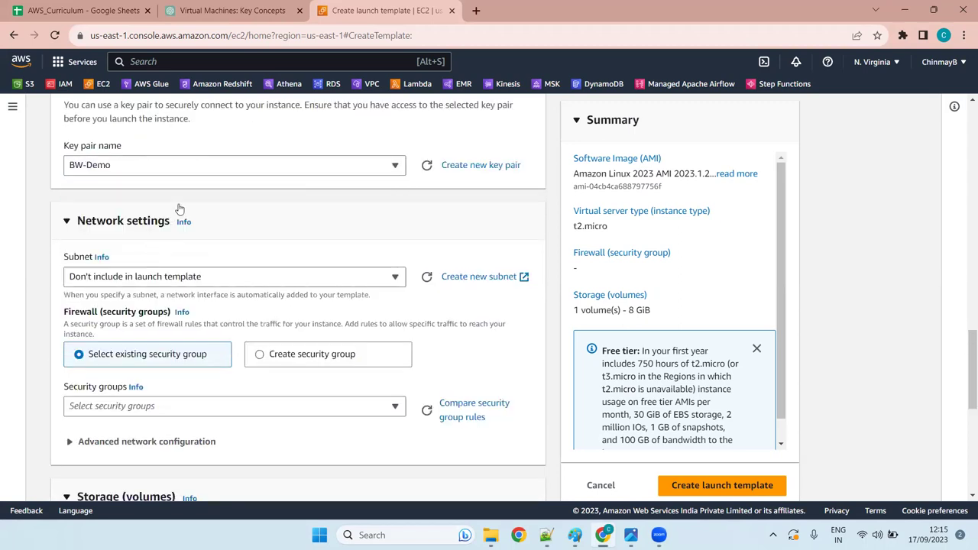
# Step: Assign the existing security group launch-wizard-11, keep the default storage and tags, and create the launch template
pyautogui.click(179, 405)
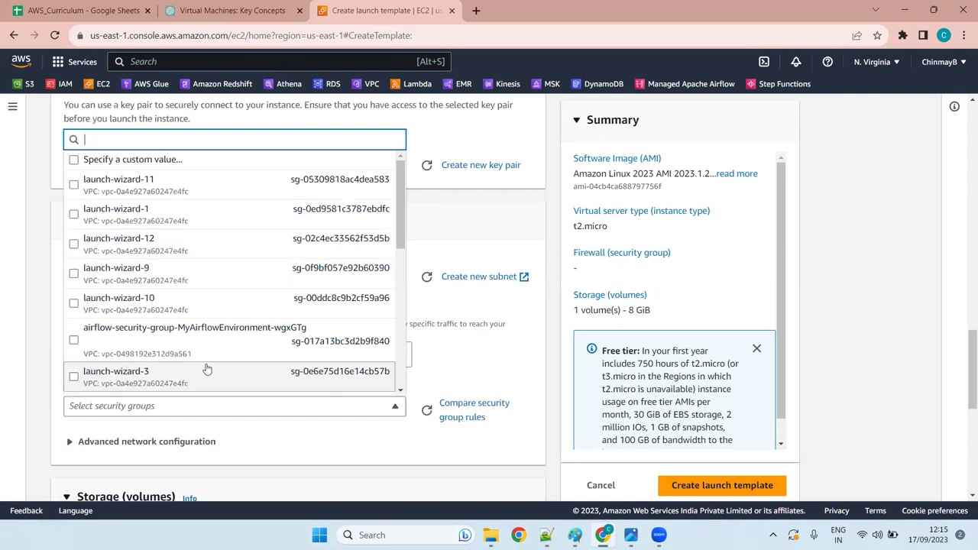
pyautogui.click(252, 189)
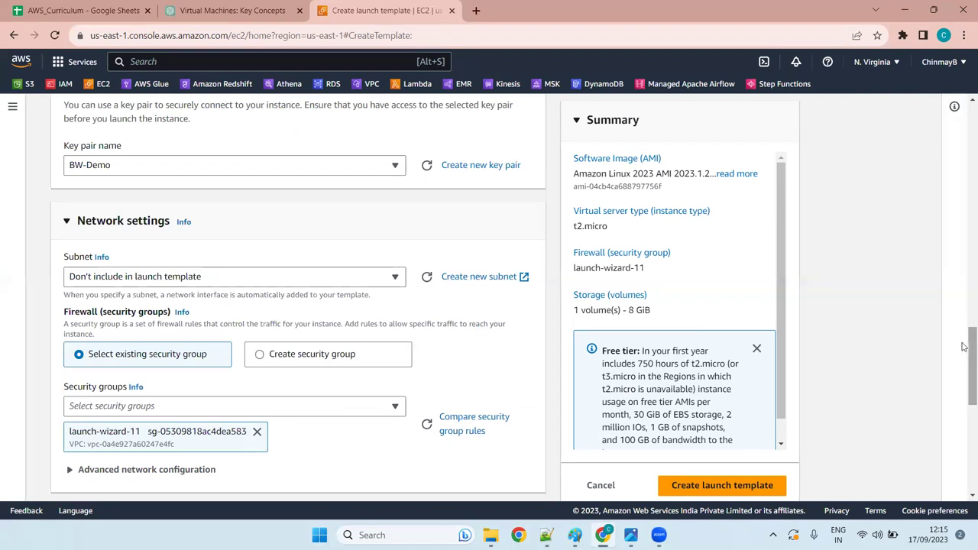
pyautogui.moveTo(965, 369); pyautogui.dragTo(965, 419)
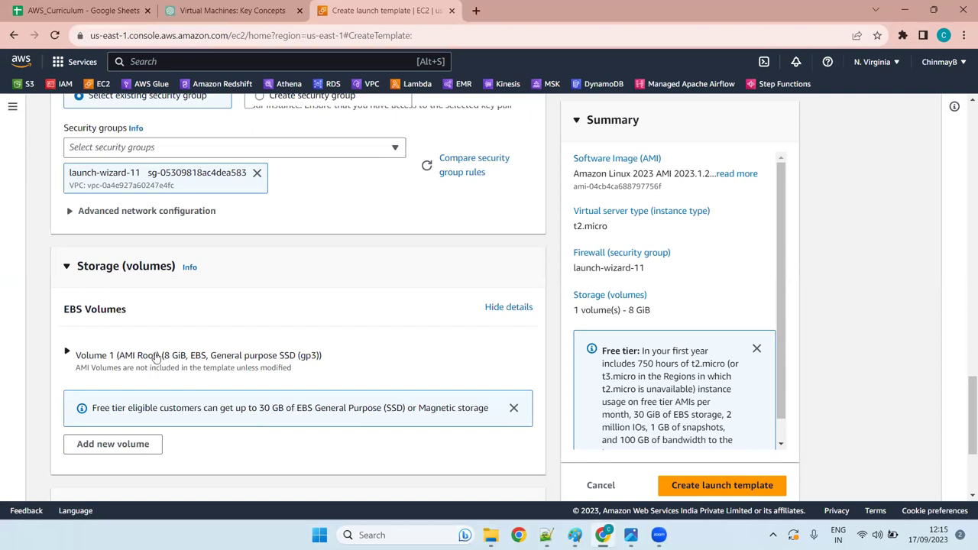
pyautogui.scroll(-3, 402, 327)
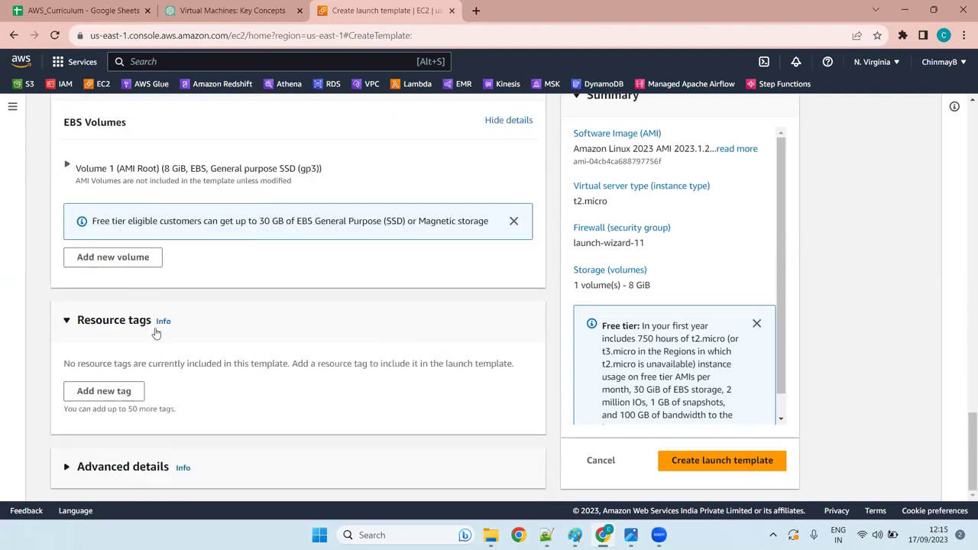
pyautogui.click(721, 464)
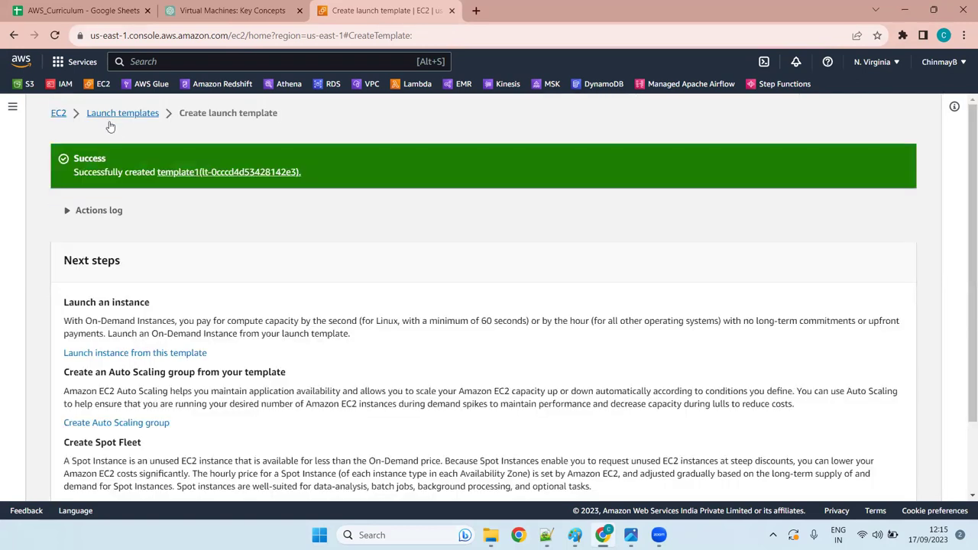
# Step: Return to the launch templates list and start launching an instance from template1
pyautogui.click(123, 115)
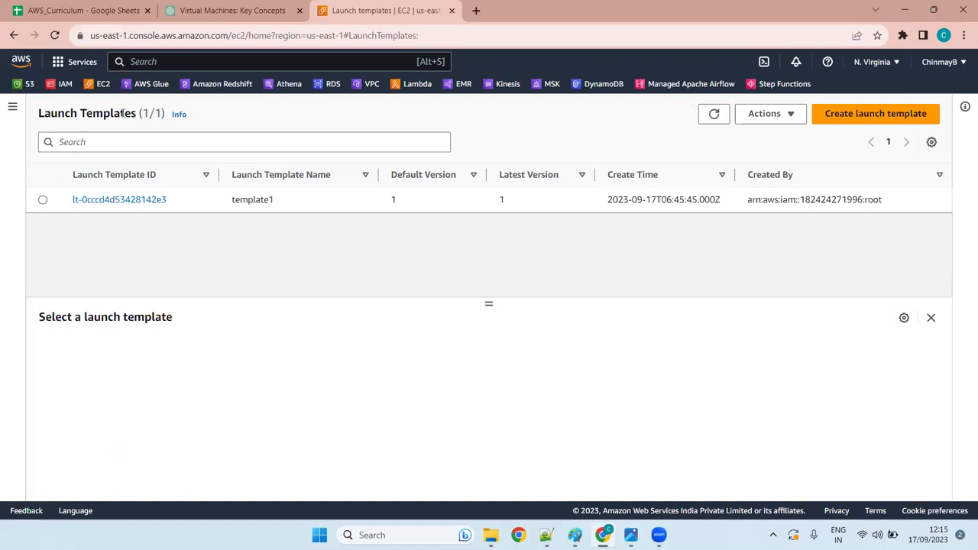
pyautogui.click(43, 199)
pyautogui.click(768, 113)
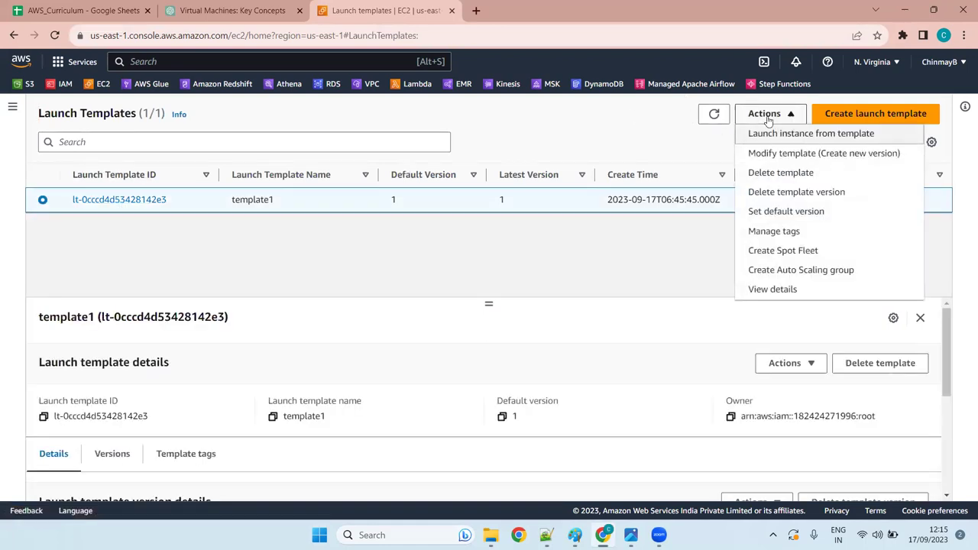
pyautogui.click(788, 134)
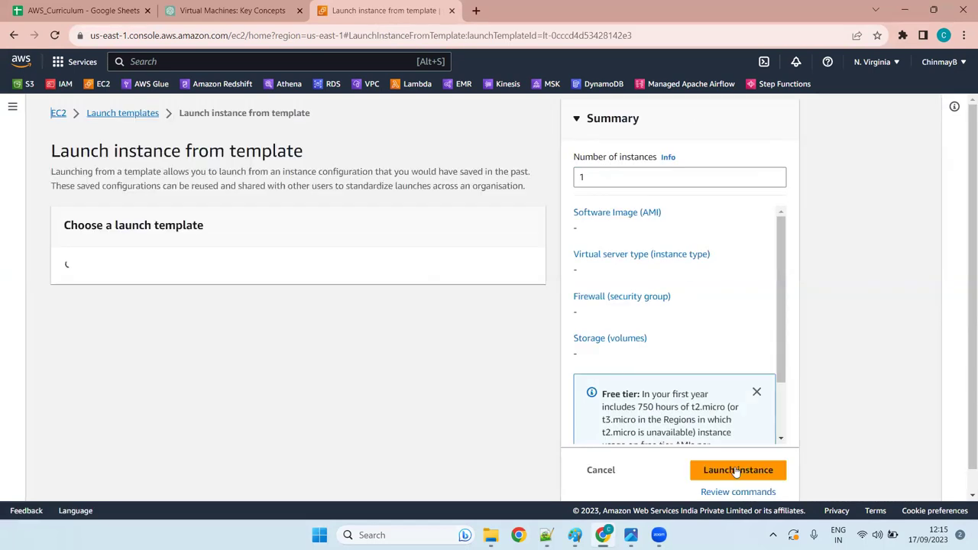
# Step: Review the launch form's key pair, network, storage and instance type settings and the source template version
pyautogui.scroll(-10, 738, 471)
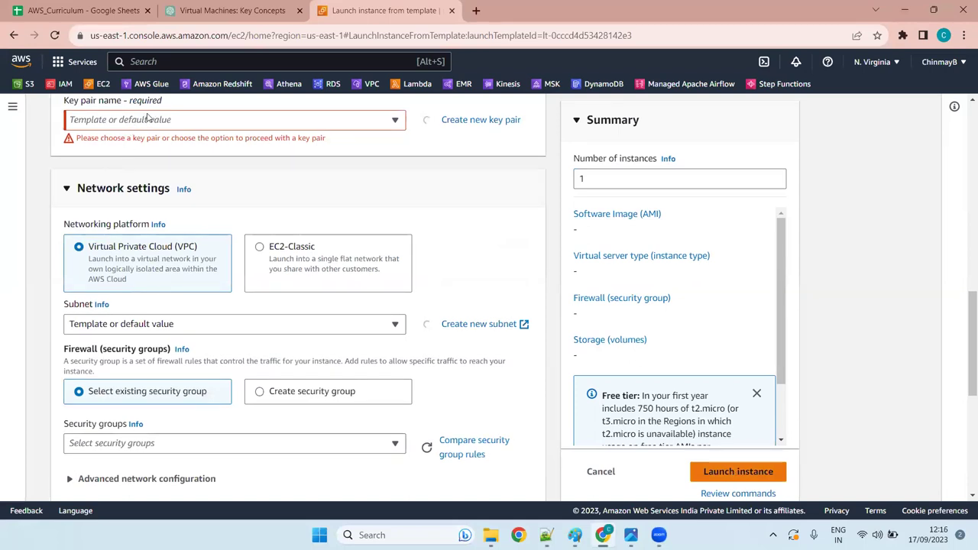
pyautogui.click(147, 120)
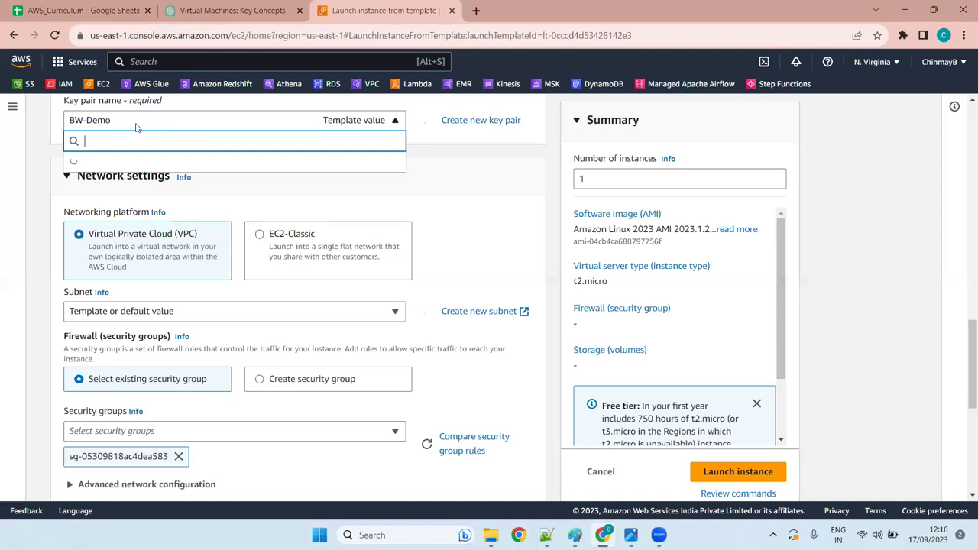
pyautogui.click(136, 125)
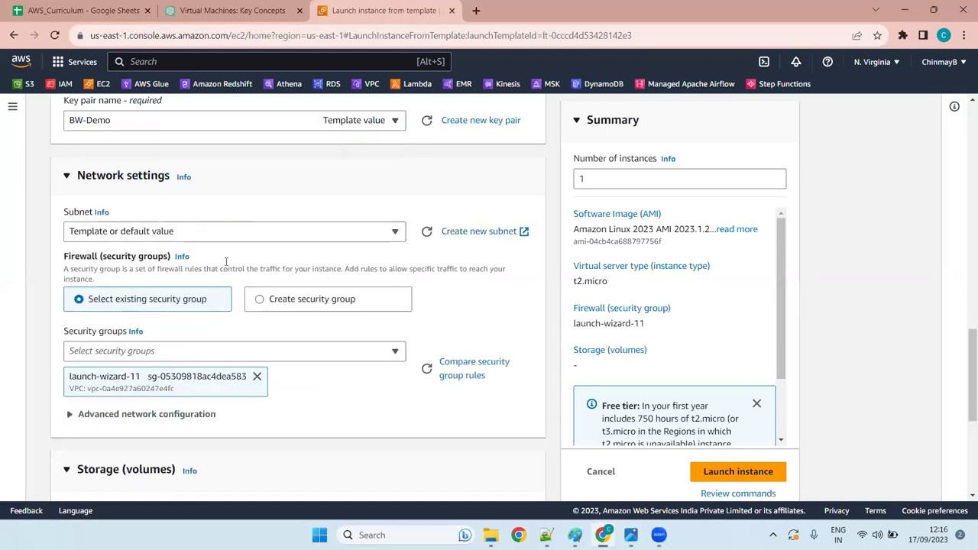
pyautogui.scroll(-4, 267, 210)
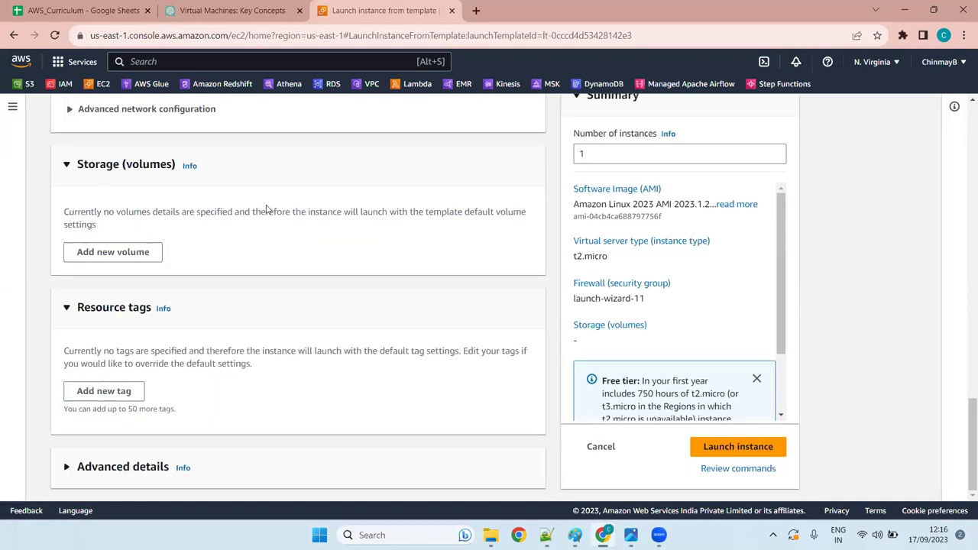
pyautogui.scroll(15, 267, 208)
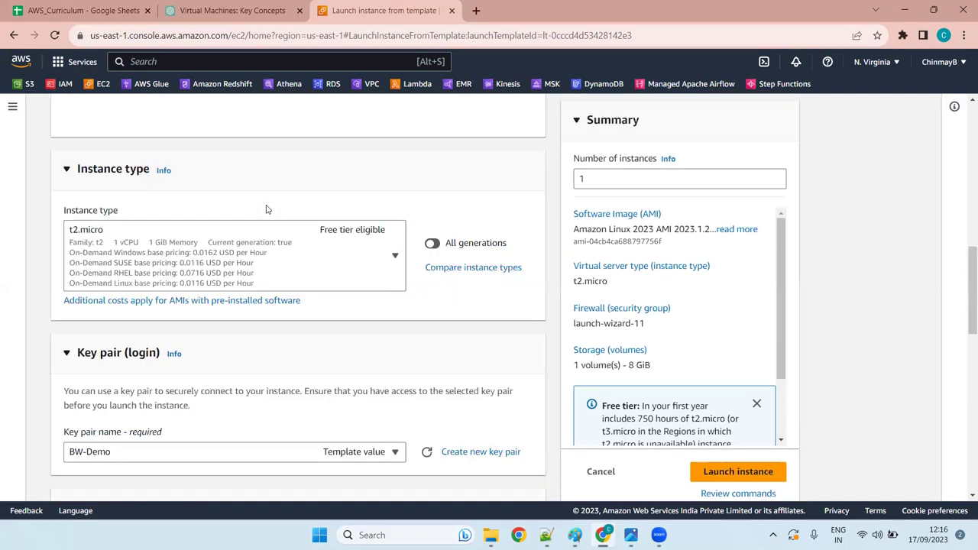
pyautogui.scroll(2, 266, 206)
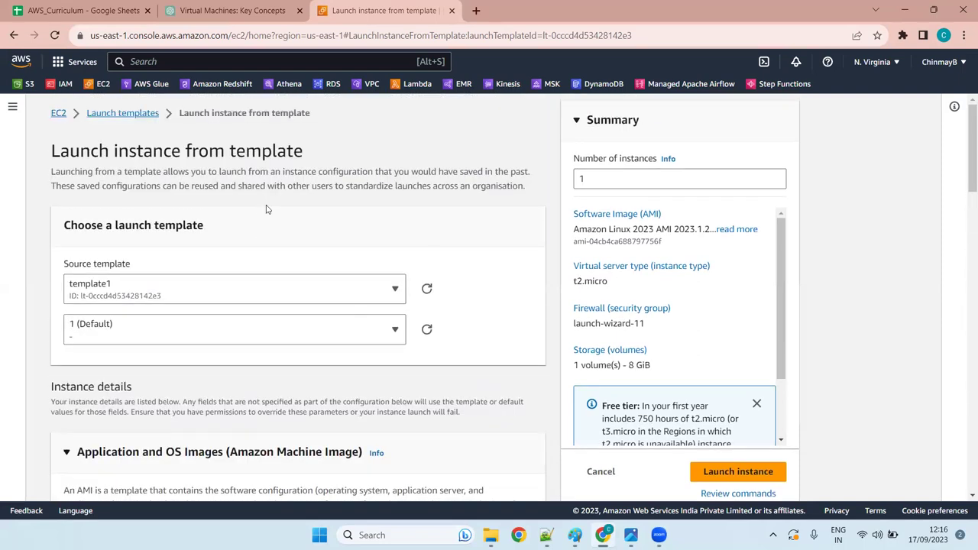
# Step: Launch one instance from template1 and list the EC2 instances without the running-state filter
pyautogui.click(717, 474)
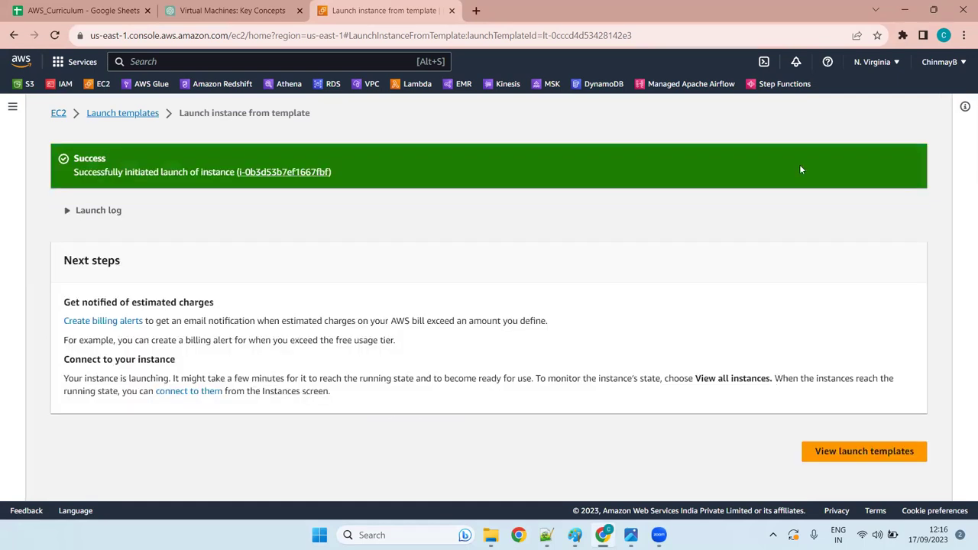
pyautogui.click(57, 113)
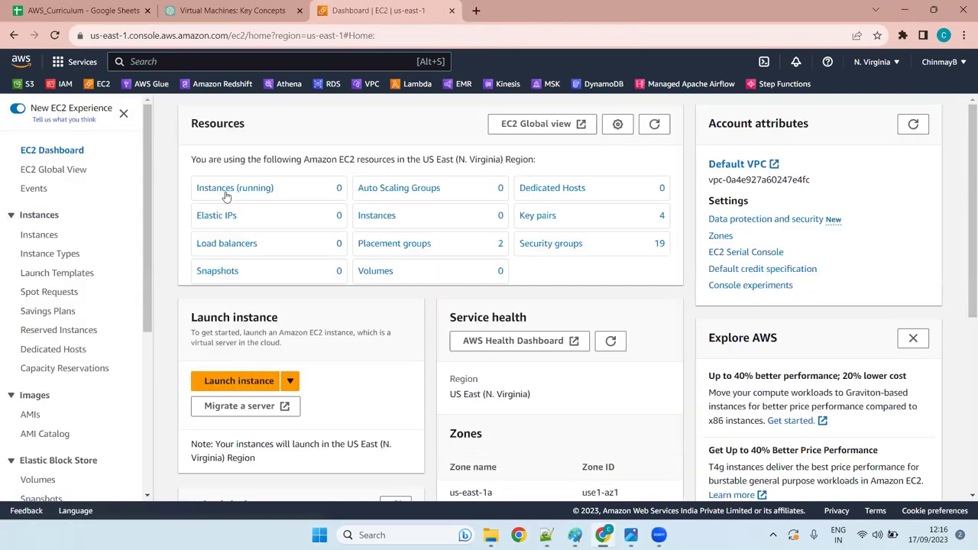
pyautogui.click(226, 195)
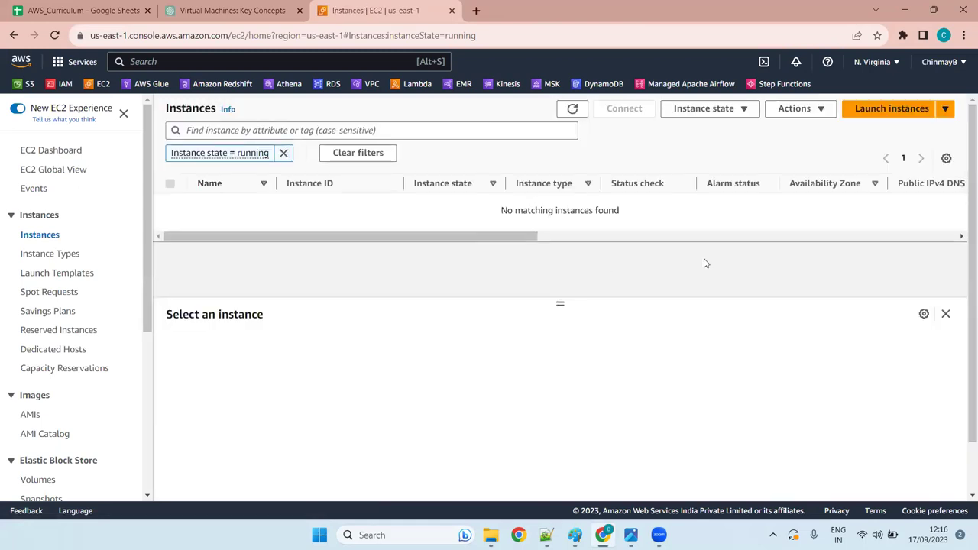
pyautogui.click(283, 153)
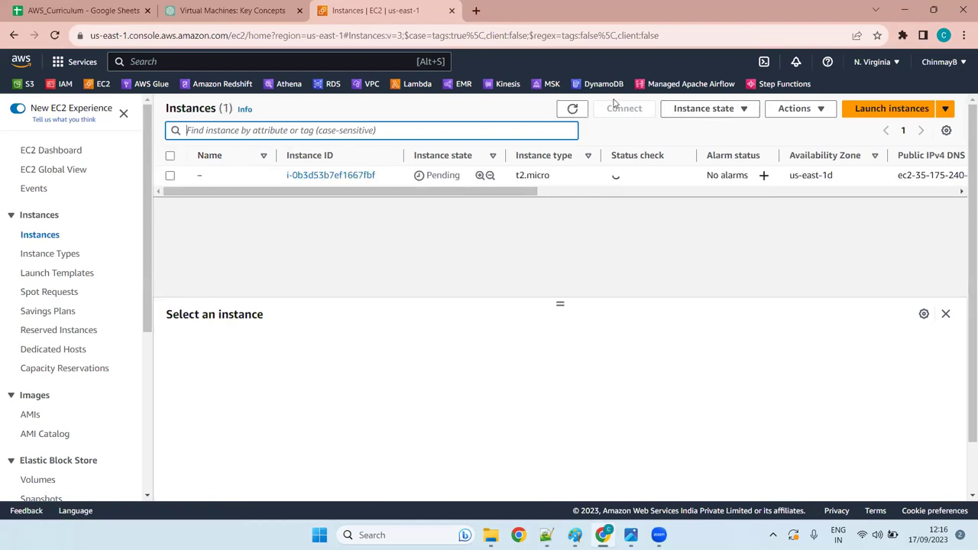
# Step: Examine the new instance's summary, storage, security, networking and general details
pyautogui.click(324, 176)
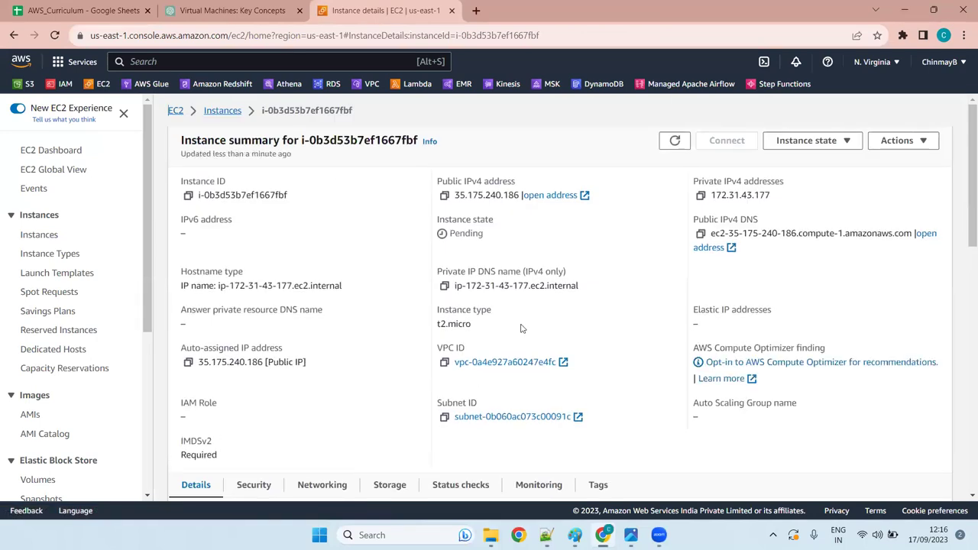
pyautogui.scroll(-4, 315, 358)
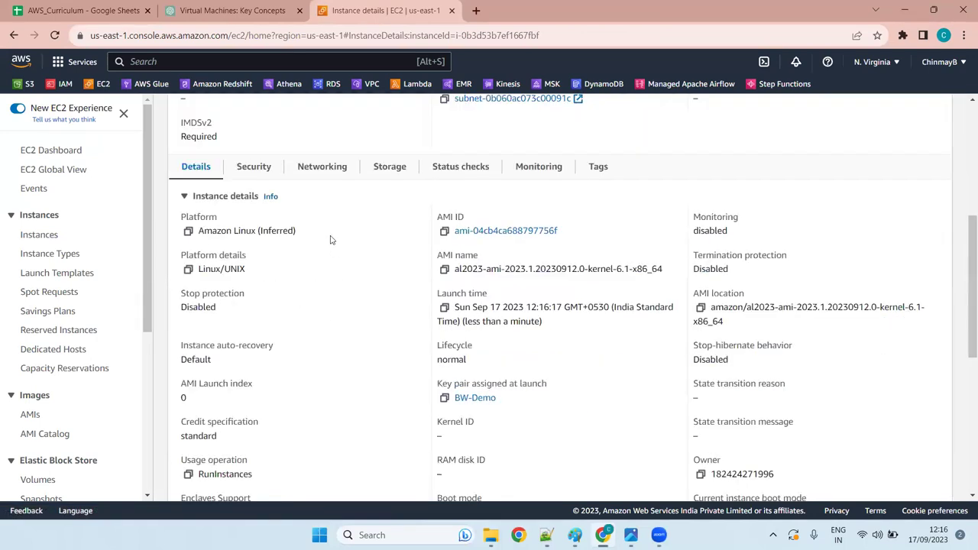
pyautogui.click(391, 168)
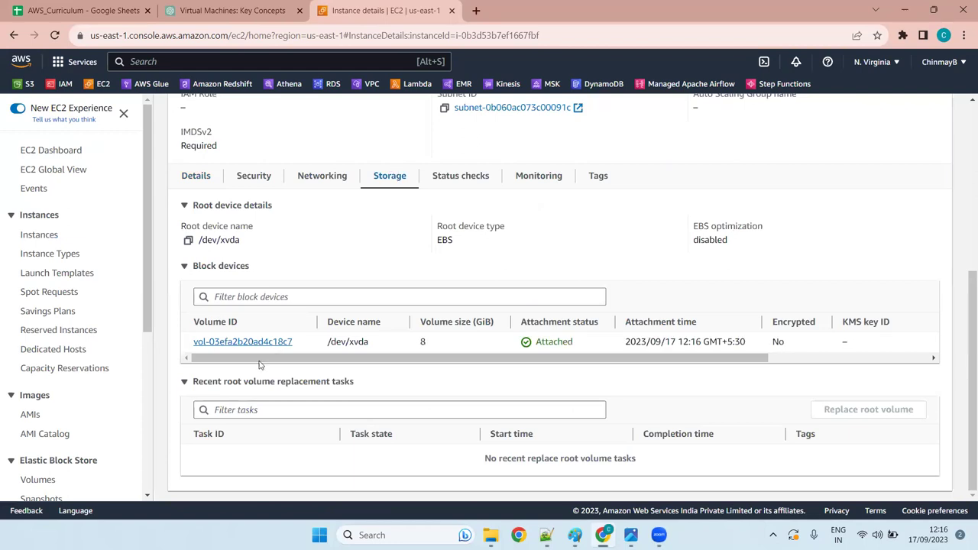
pyautogui.click(260, 178)
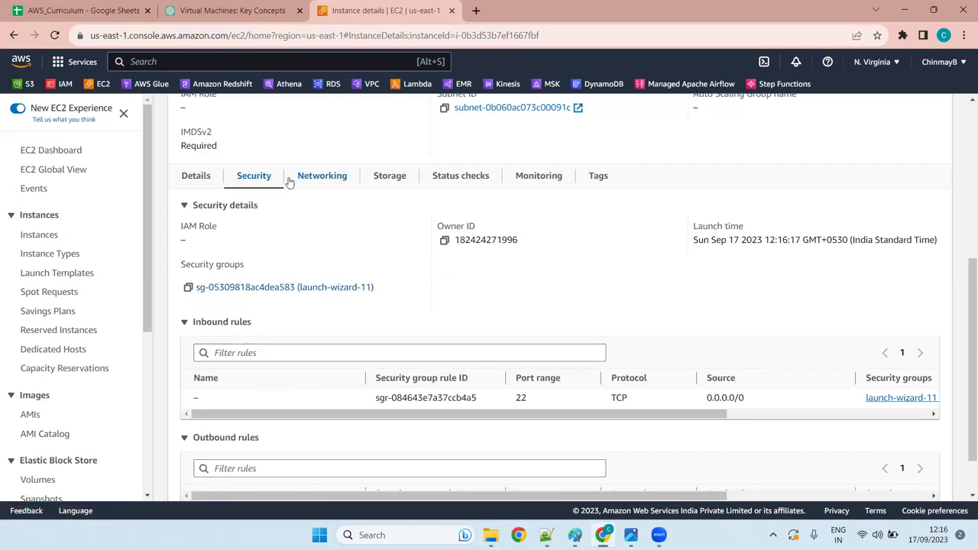
pyautogui.click(336, 180)
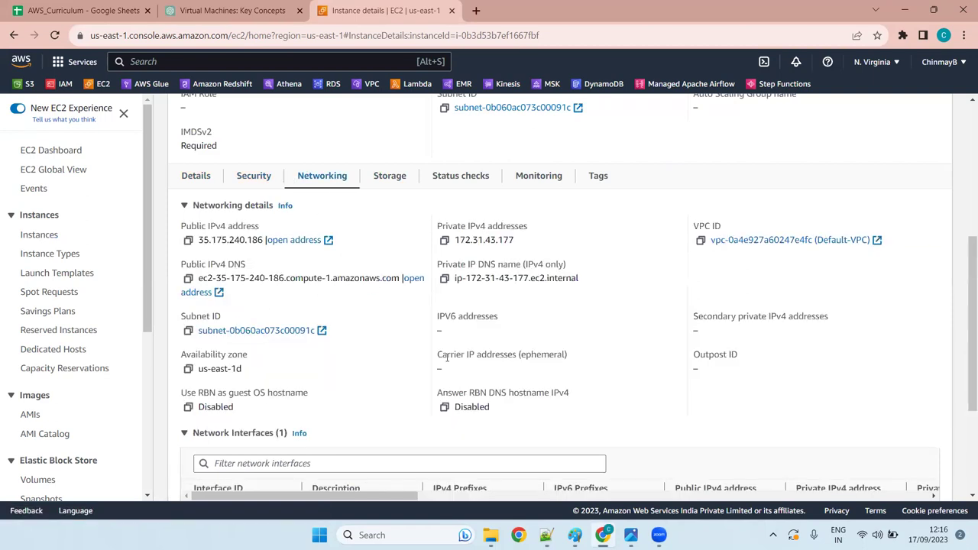
pyautogui.scroll(-3, 448, 359)
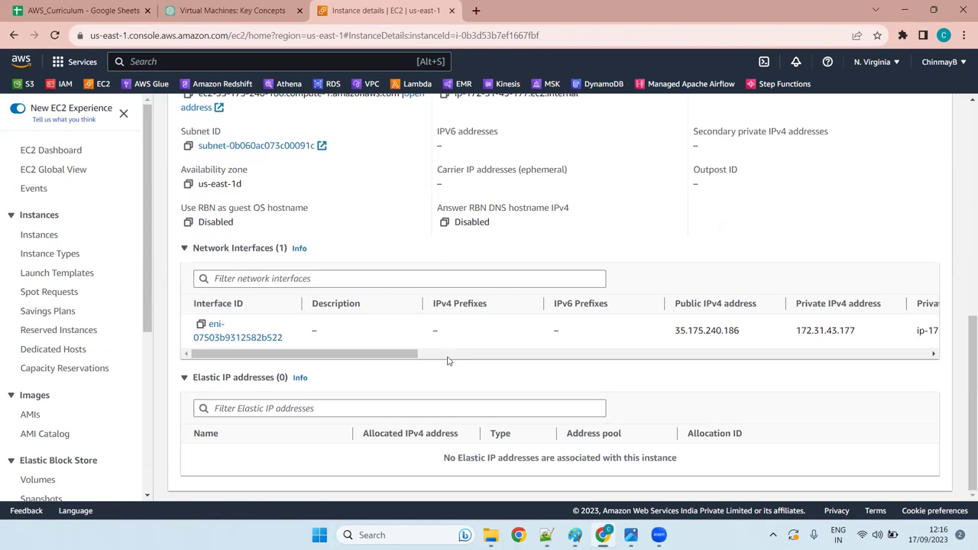
pyautogui.scroll(10, 448, 360)
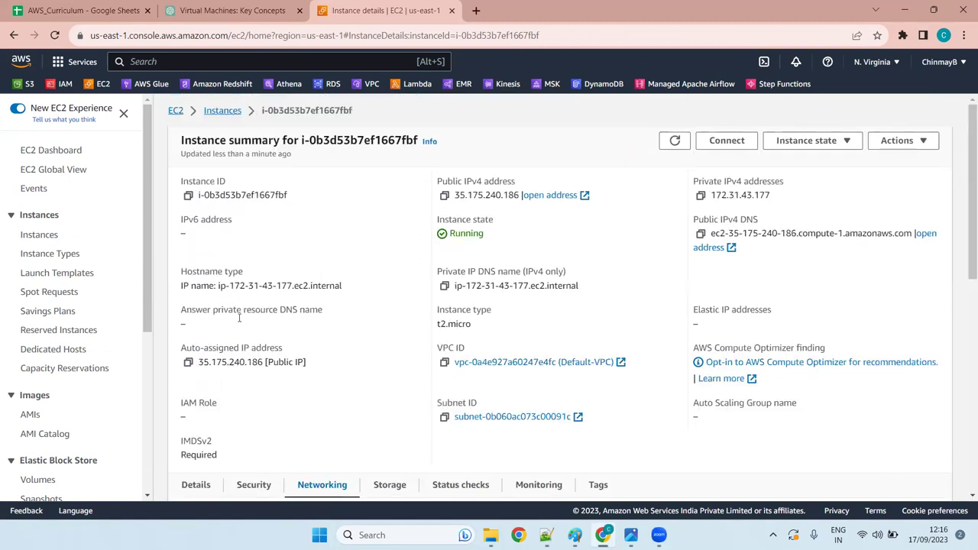
pyautogui.scroll(-6, 238, 309)
pyautogui.scroll(4, 229, 301)
pyautogui.click(216, 319)
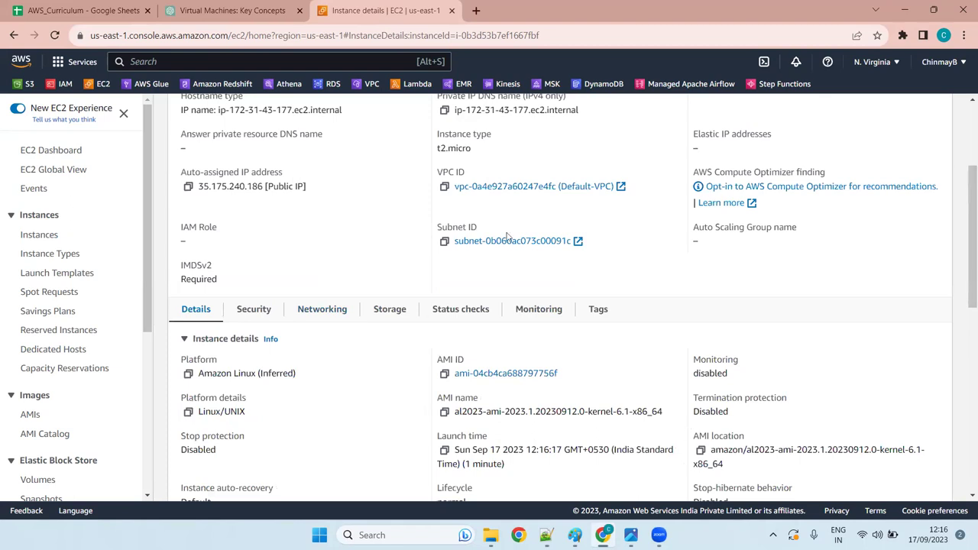
pyautogui.scroll(2, 507, 237)
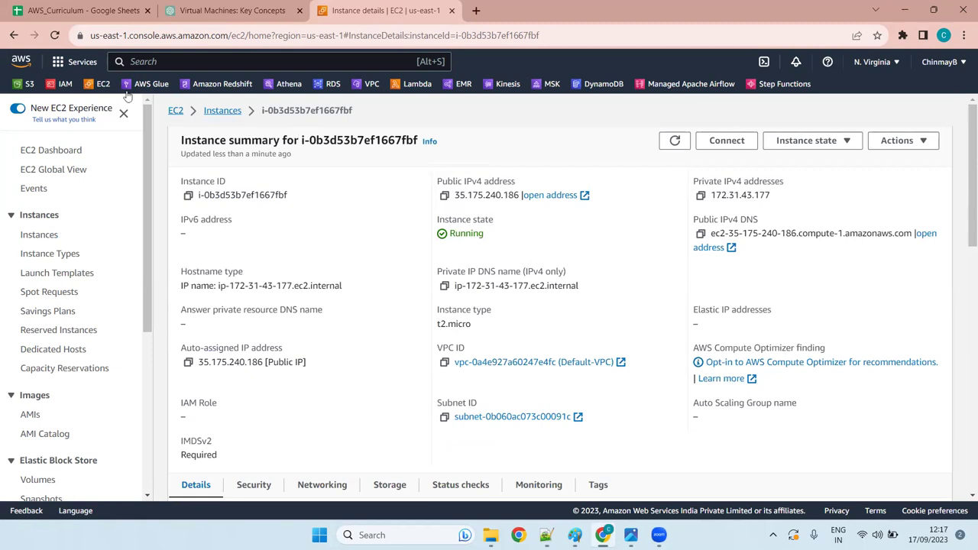
# Step: Terminate the t2.micro instance launched from the template and refresh the instance list
pyautogui.click(47, 235)
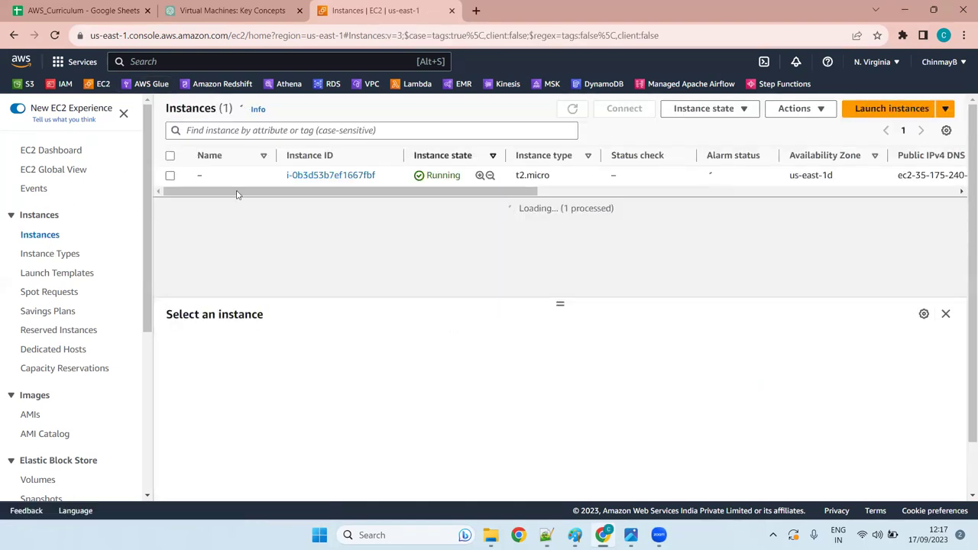
pyautogui.click(171, 176)
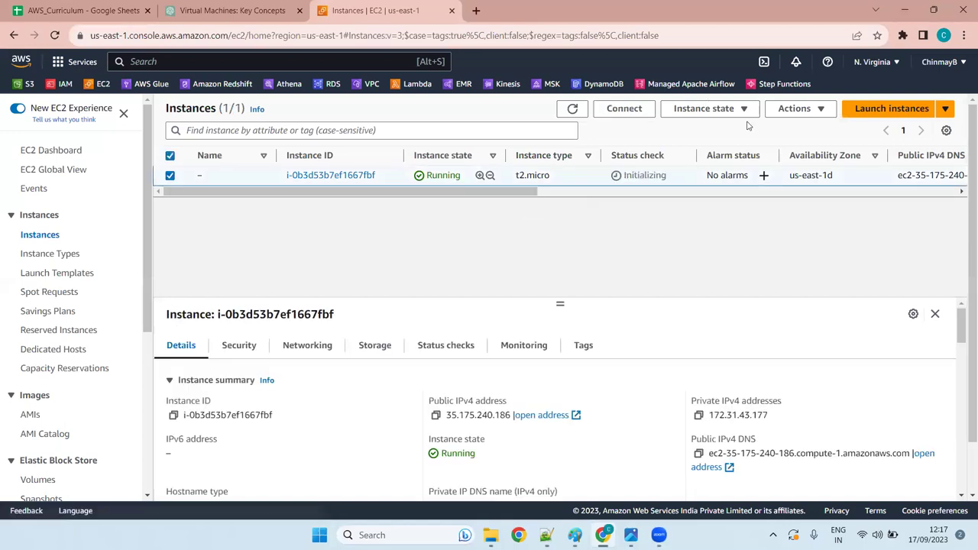
pyautogui.click(799, 111)
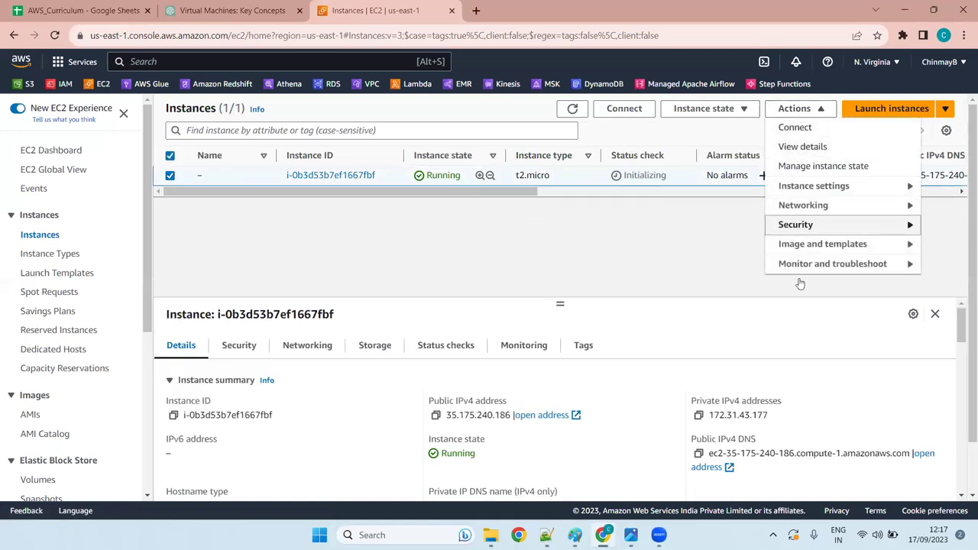
pyautogui.click(718, 108)
pyautogui.click(704, 205)
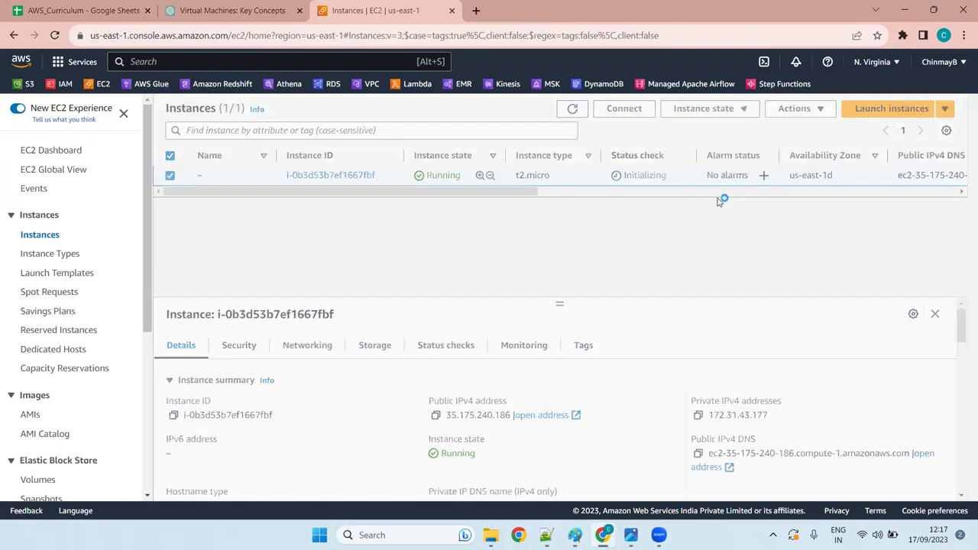
pyautogui.click(765, 392)
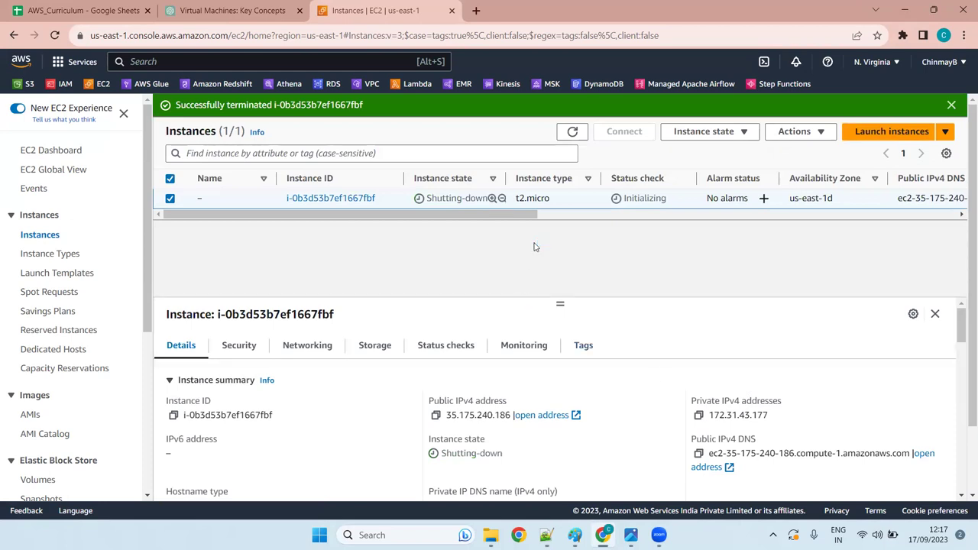
pyautogui.click(574, 135)
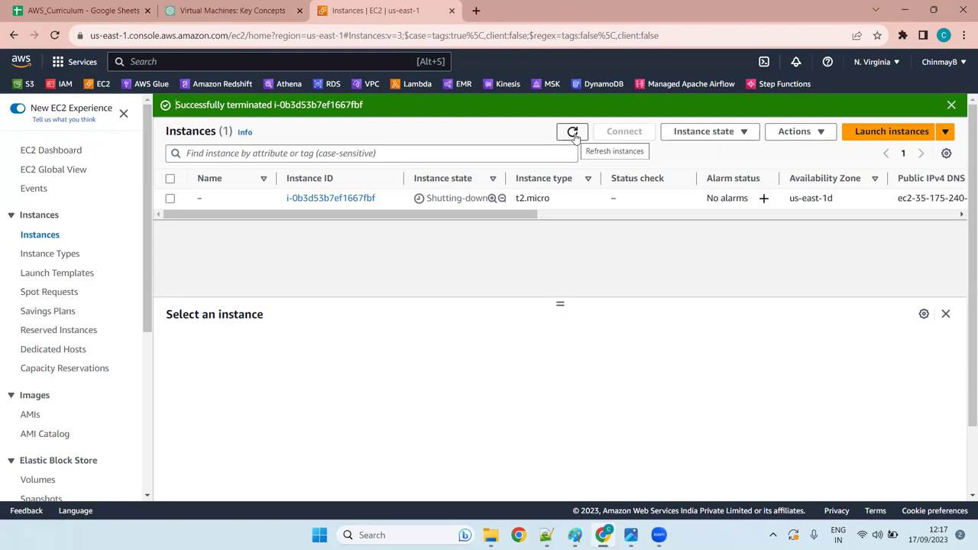
pyautogui.click(572, 133)
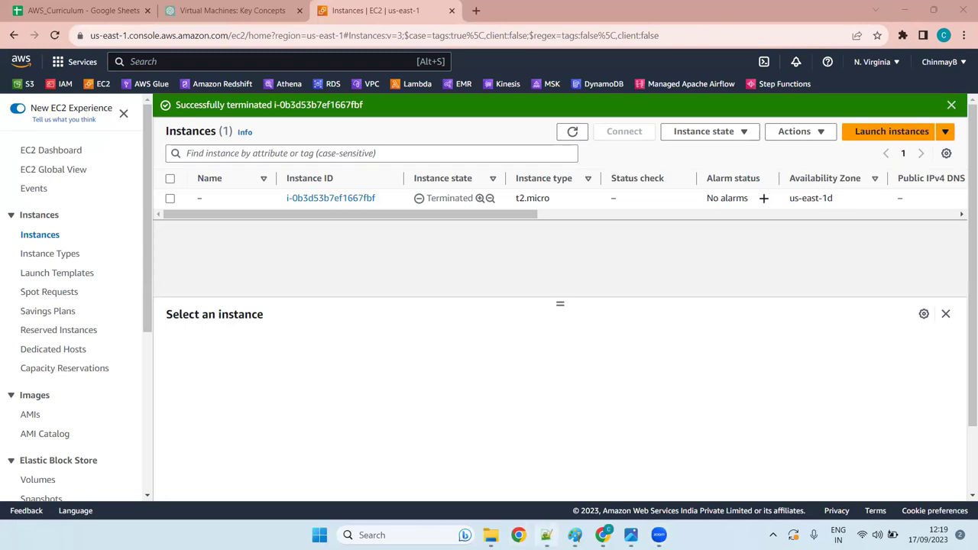
# Step: Switch to the Syallabus_Coverage.txt notes in Notepad++ and highlight "Machine Imange" in the section 7 heading
pyautogui.click(546, 534)
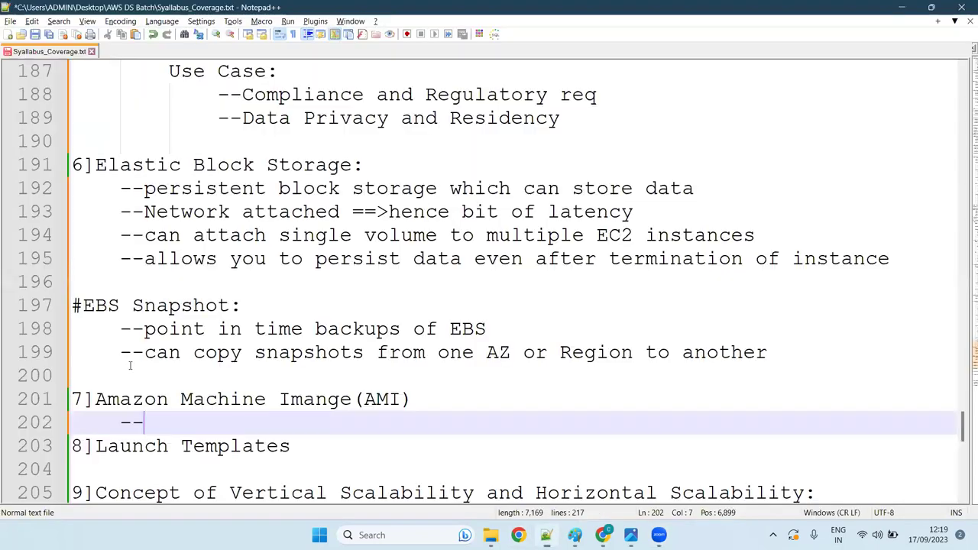
pyautogui.doubleClick(310, 401)
pyautogui.moveTo(180, 399); pyautogui.dragTo(350, 393)
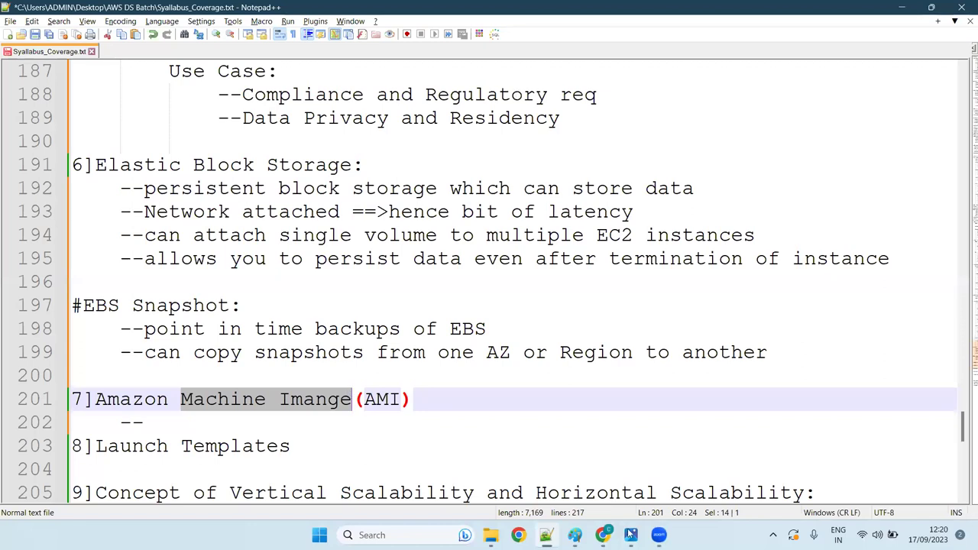
# Step: Switch back to the EC2 console in Chrome and examine the catalog's quickstart, own, marketplace and community AMIs, plus the owned AMIs list
pyautogui.click(603, 535)
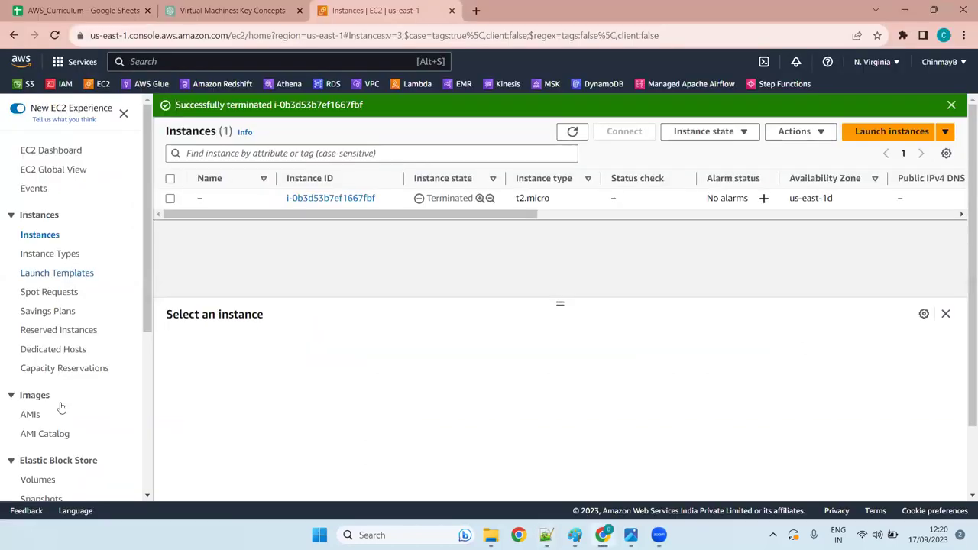
pyautogui.click(44, 434)
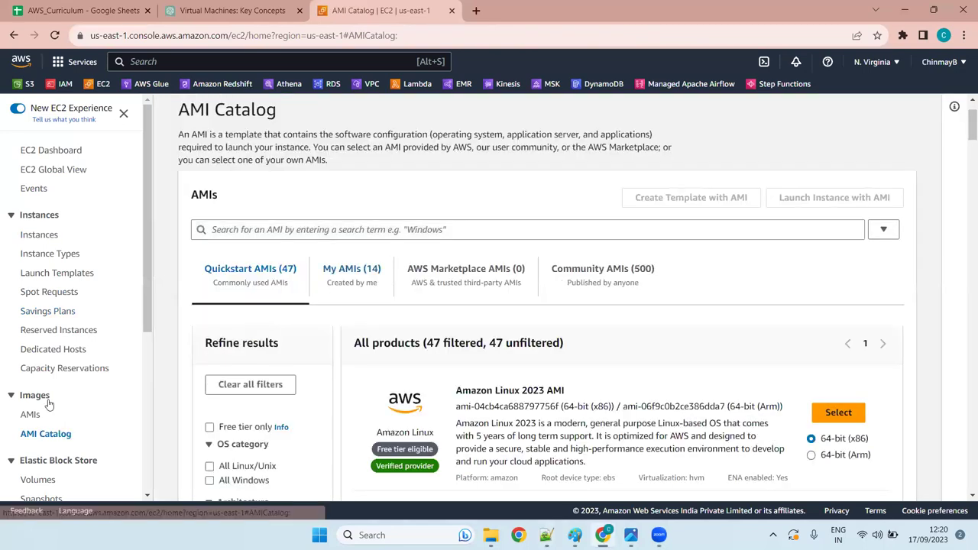
pyautogui.click(44, 436)
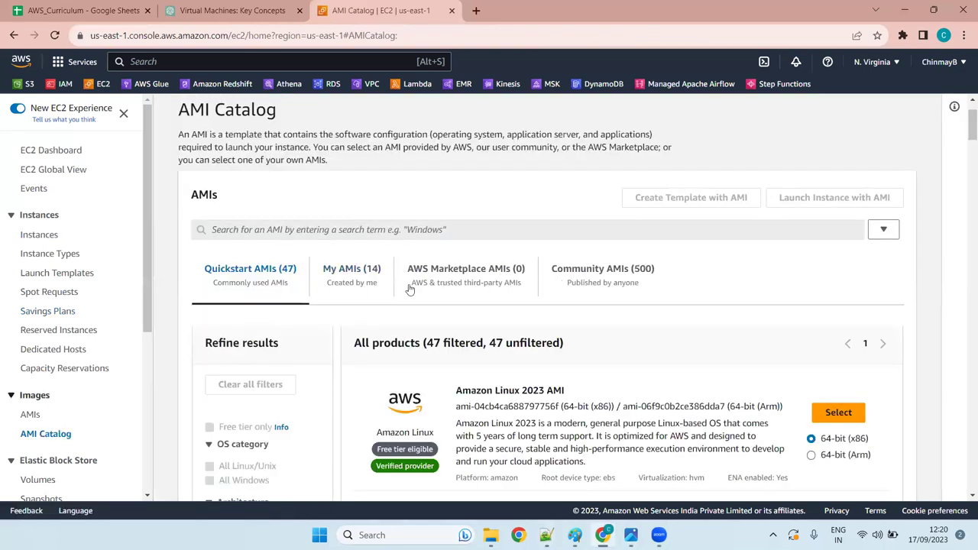
pyautogui.click(347, 272)
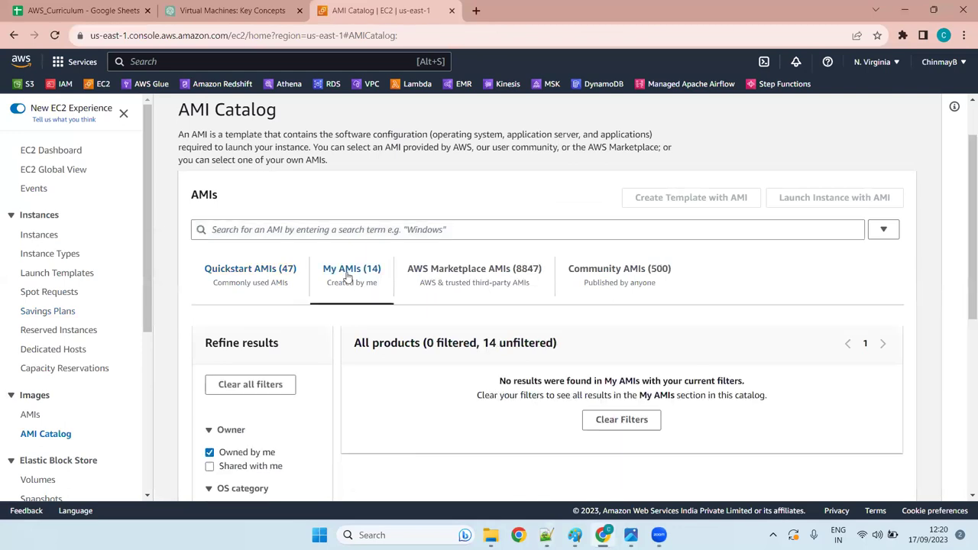
pyautogui.click(480, 274)
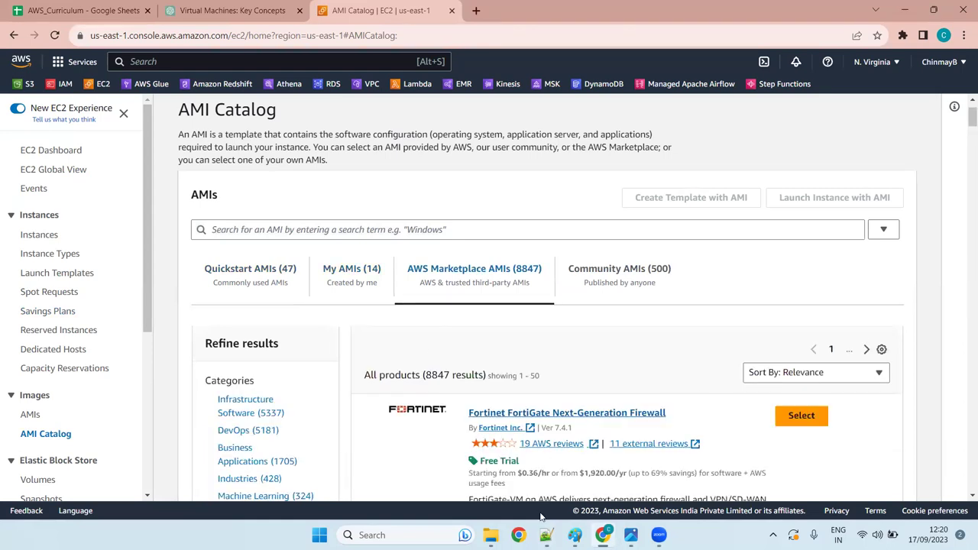
pyautogui.click(641, 282)
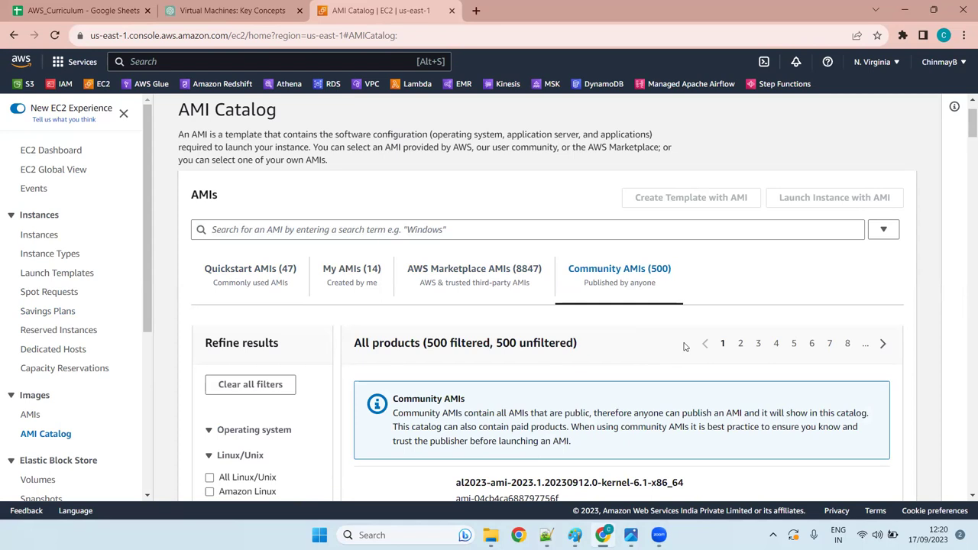
pyautogui.scroll(-6, 685, 347)
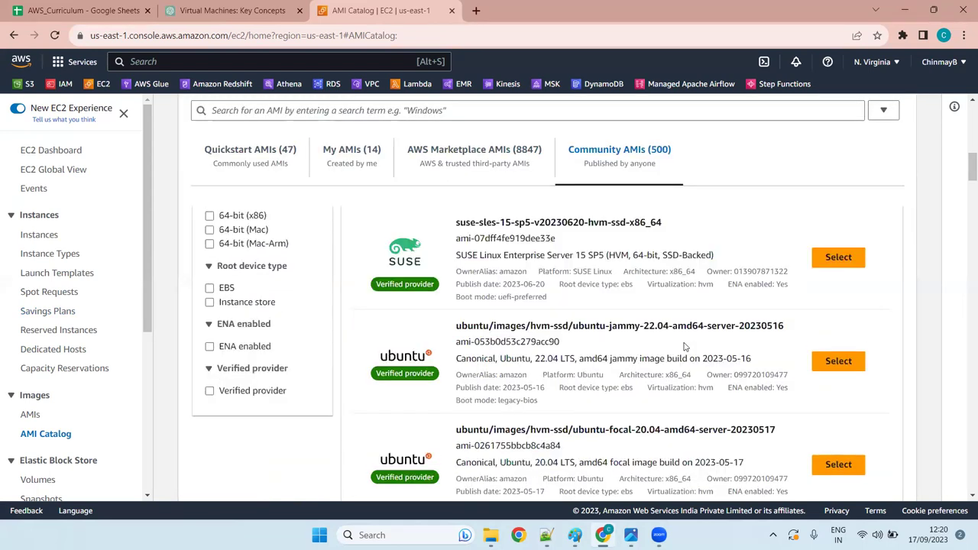
pyautogui.scroll(5, 685, 346)
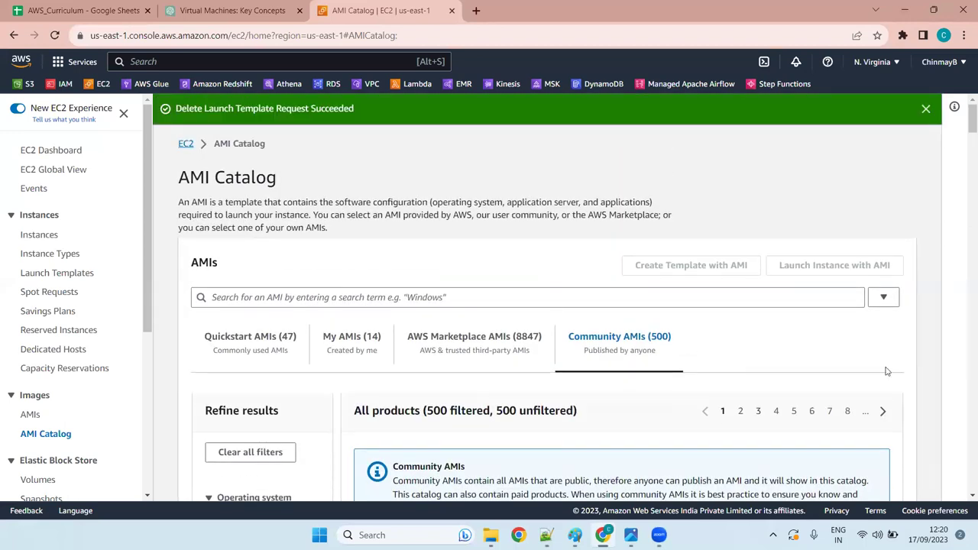
pyautogui.click(226, 342)
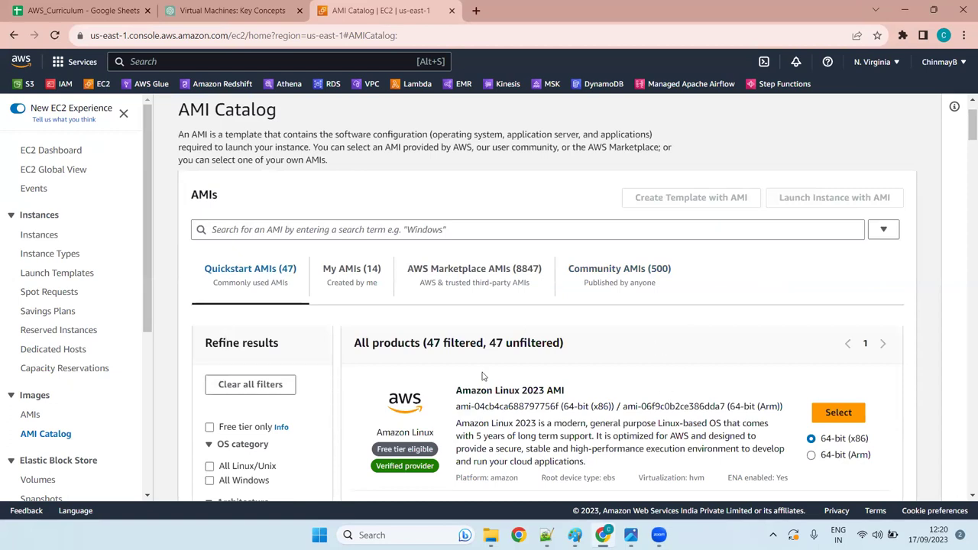
pyautogui.scroll(-5, 526, 416)
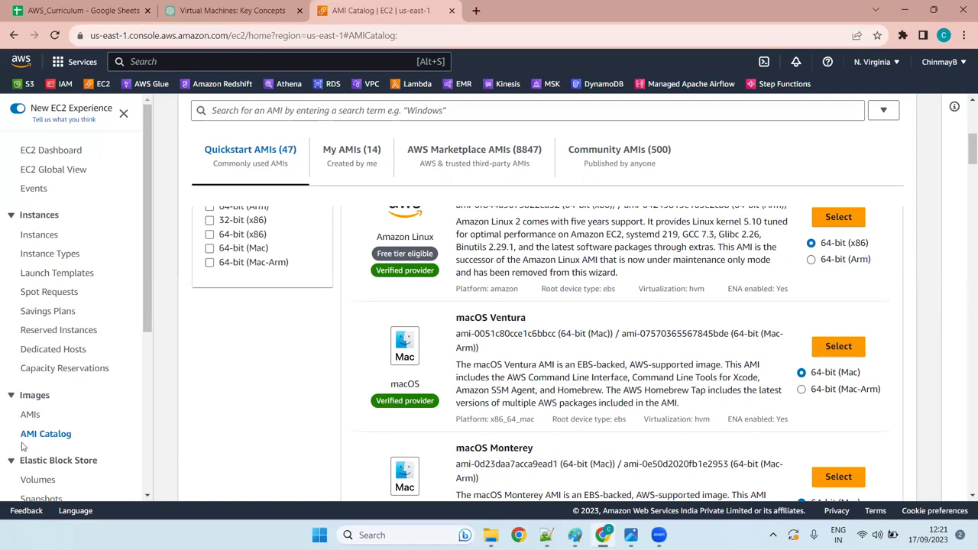
pyautogui.click(32, 415)
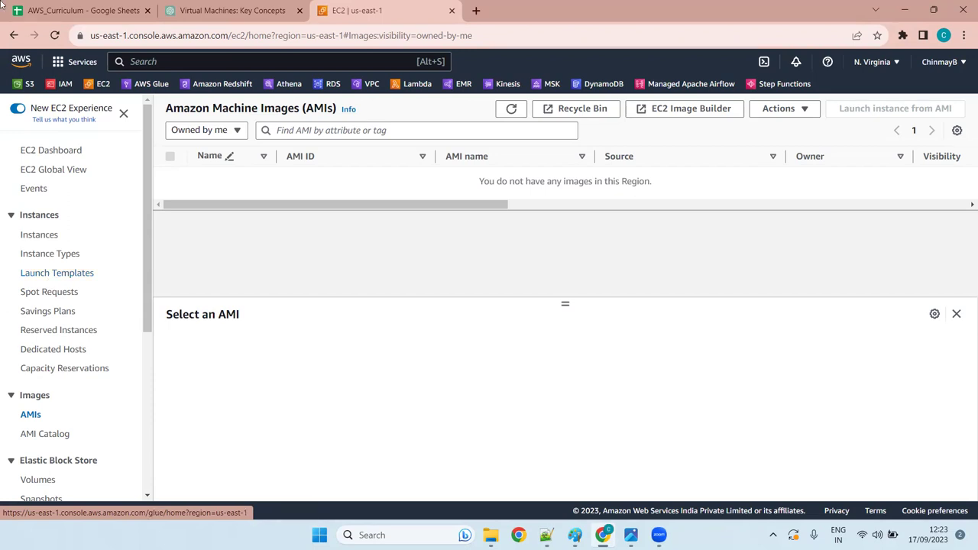
# Step: Start launching a new EC2 instance from the instance list and name it instance-1
pyautogui.click(46, 235)
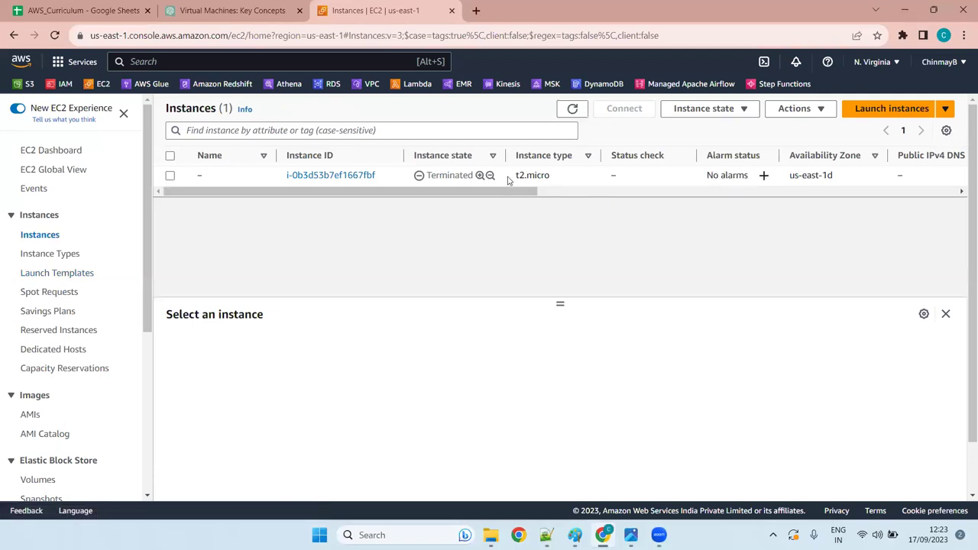
pyautogui.click(855, 110)
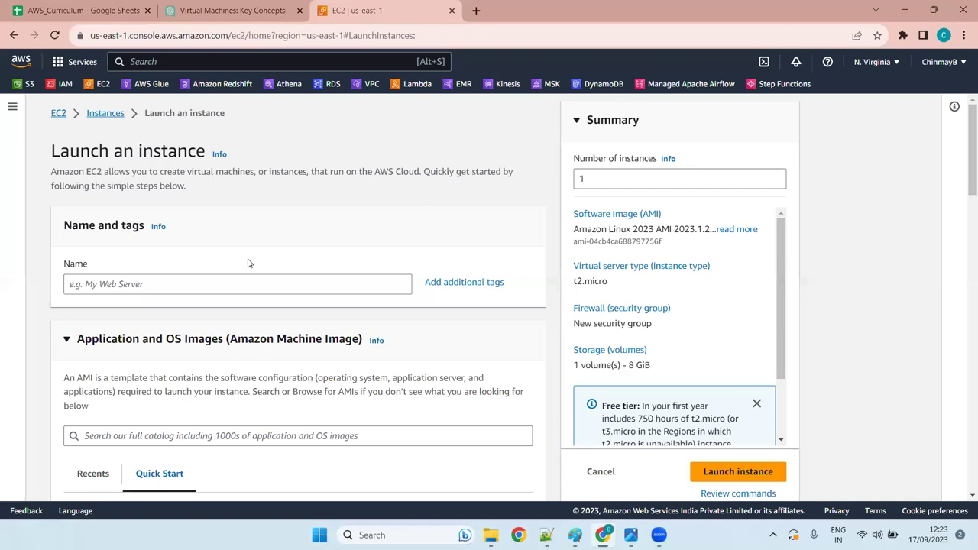
pyautogui.click(234, 286)
pyautogui.write('instance-')
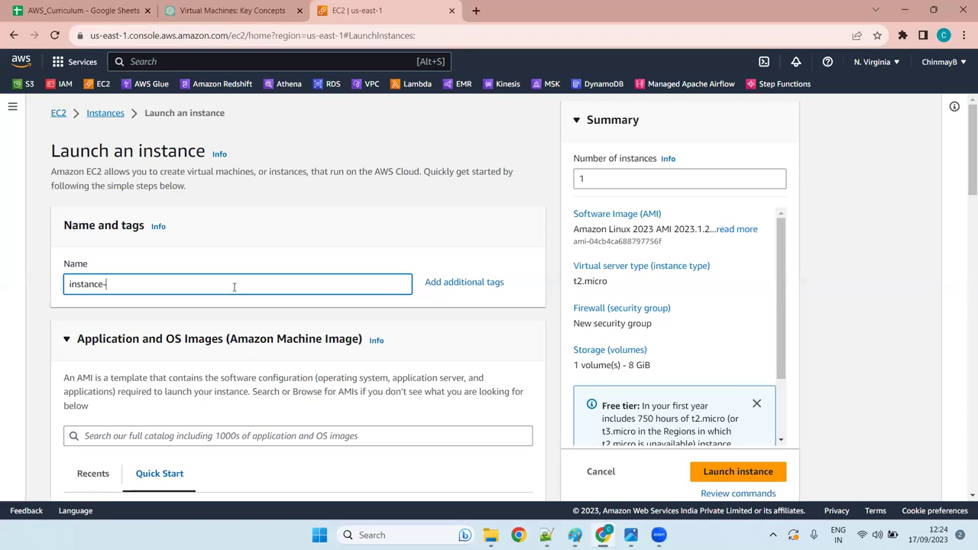
pyautogui.write('am')
pyautogui.press('BackSpace')
pyautogui.press('BackSpace')
pyautogui.press('BackSpace')
pyautogui.write('-1')
# Step: Keep the Amazon Linux 2023 AMI and t2.micro type, and choose BW-Demo as the login key pair
pyautogui.scroll(-4, 421, 275)
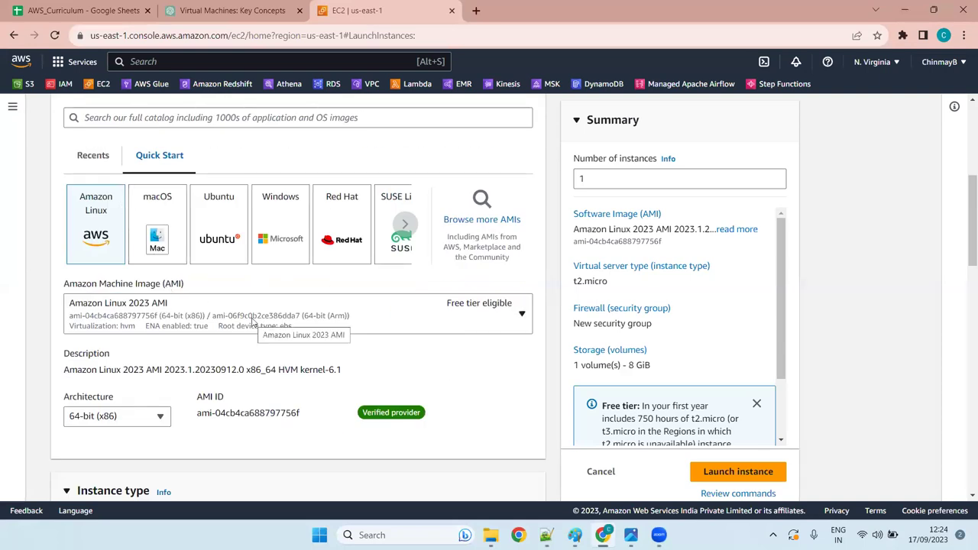
pyautogui.scroll(-4, 257, 319)
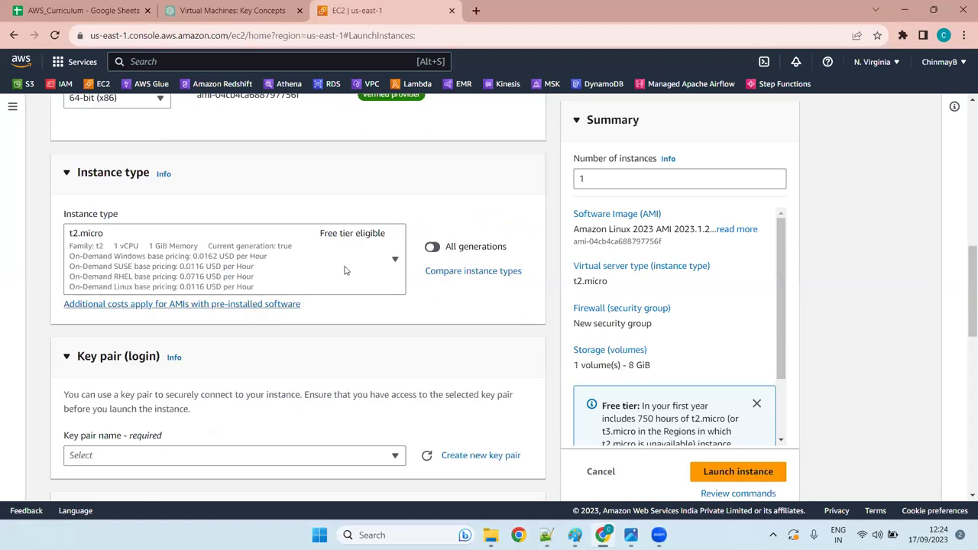
pyautogui.click(172, 457)
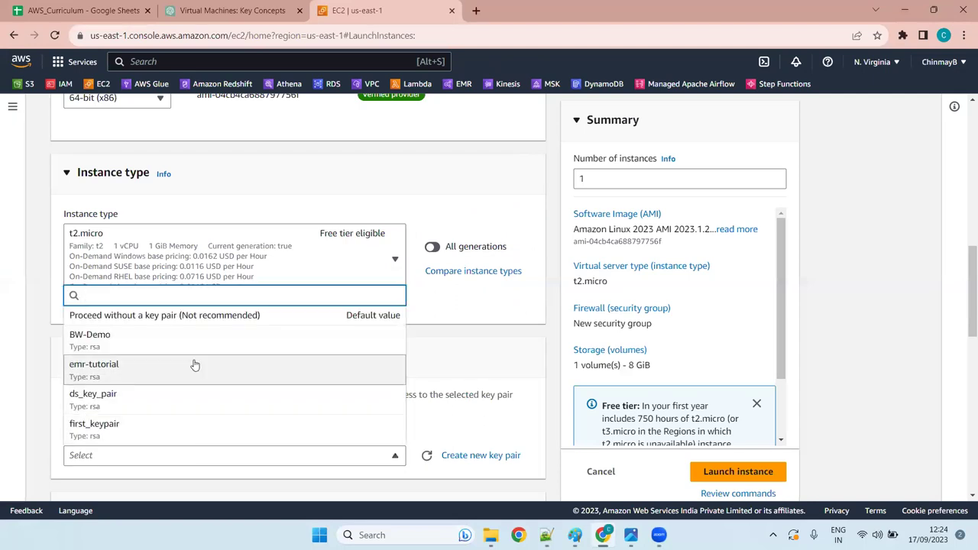
pyautogui.click(212, 346)
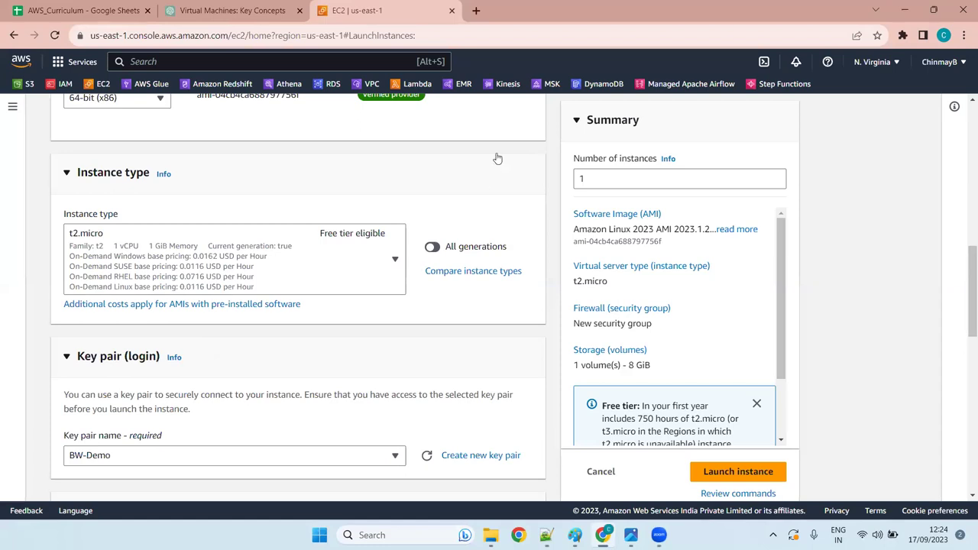
# Step: Review the image, instance type, key pair, network and storage settings, and launch the instance with the default network and storage options
pyautogui.scroll(10, 497, 156)
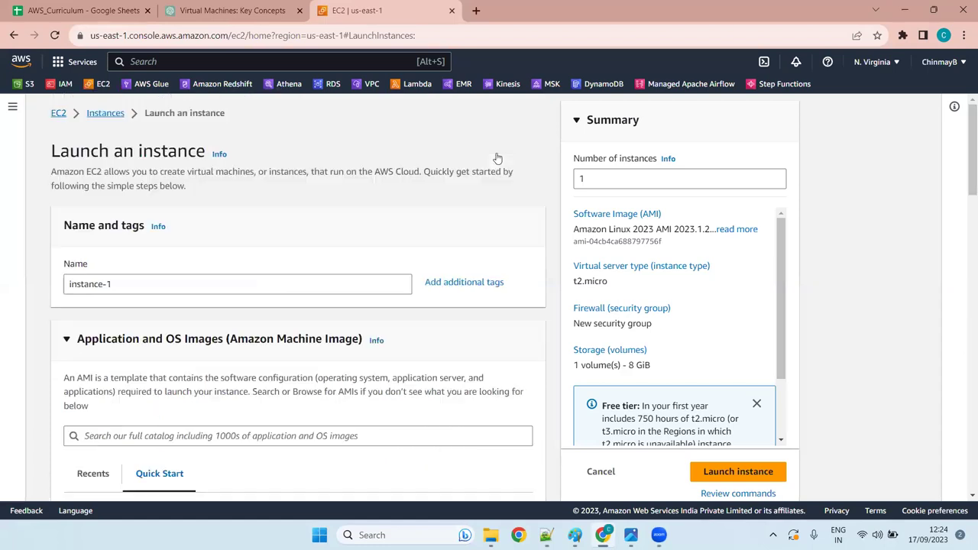
pyautogui.scroll(-15, 428, 259)
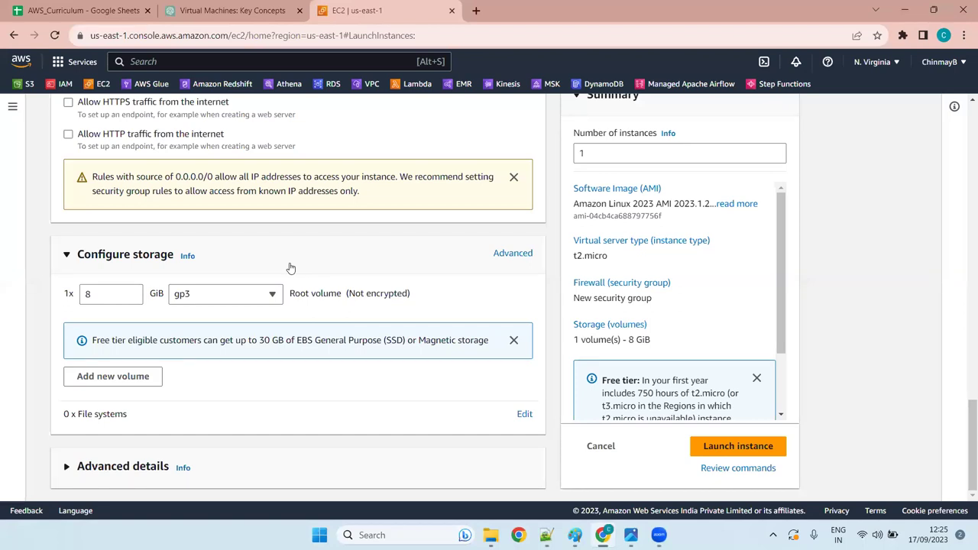
pyautogui.scroll(4, 290, 268)
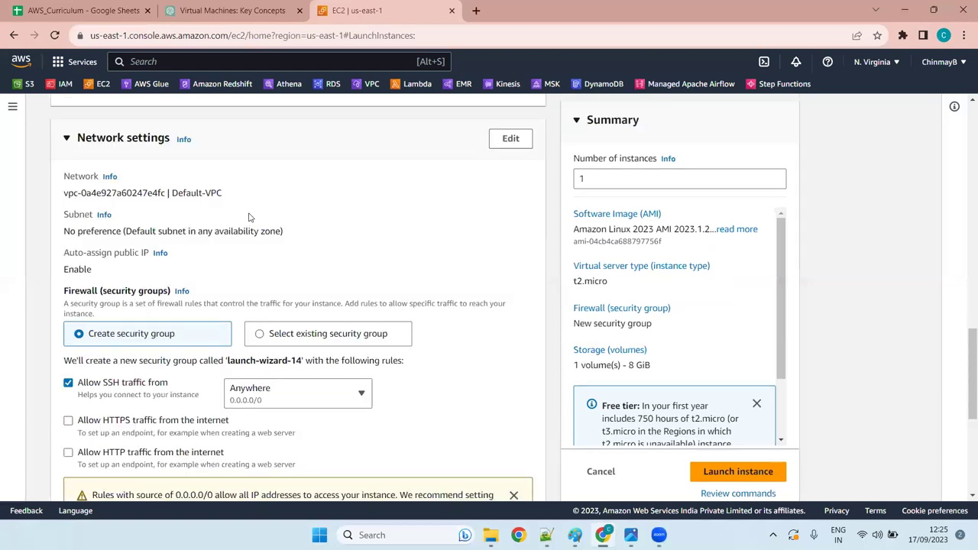
pyautogui.scroll(4, 248, 218)
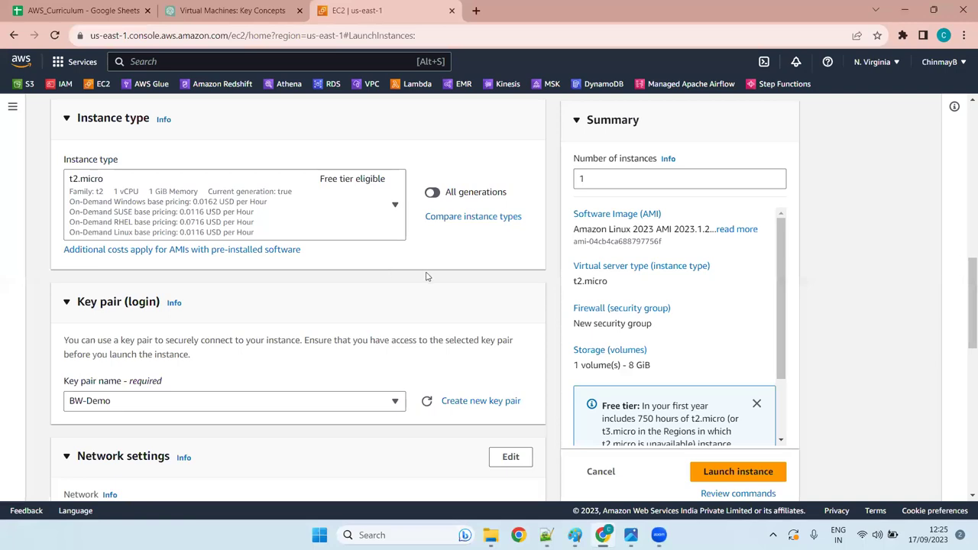
pyautogui.scroll(-4, 325, 367)
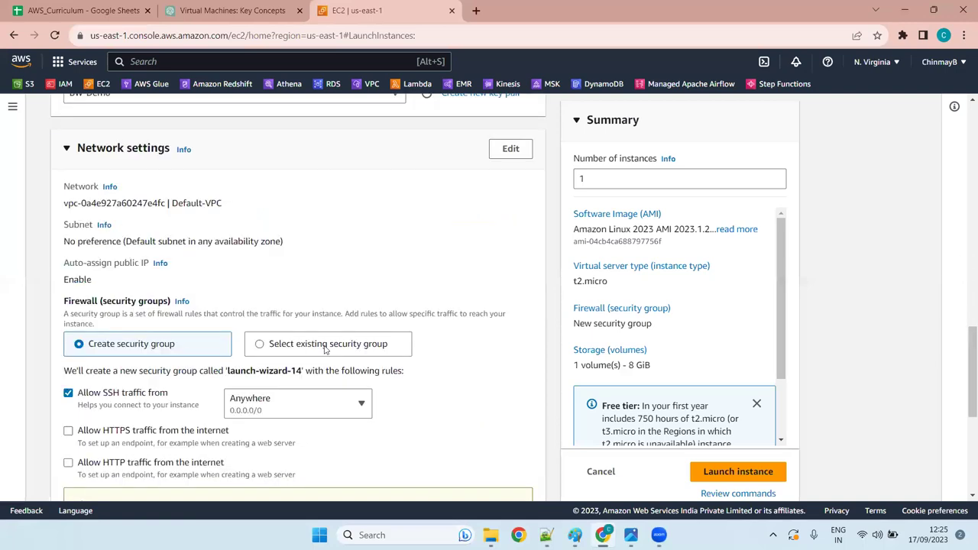
pyautogui.scroll(-4, 296, 295)
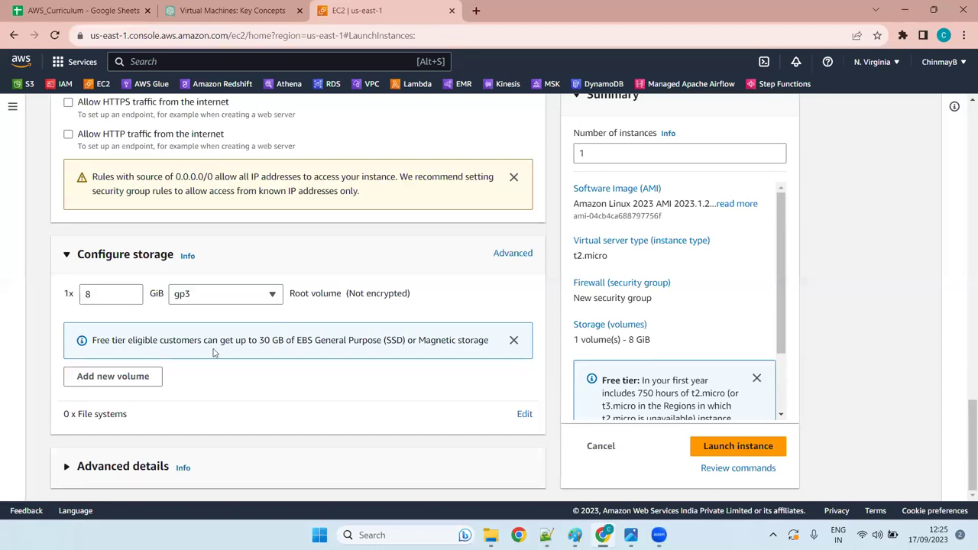
pyautogui.click(743, 448)
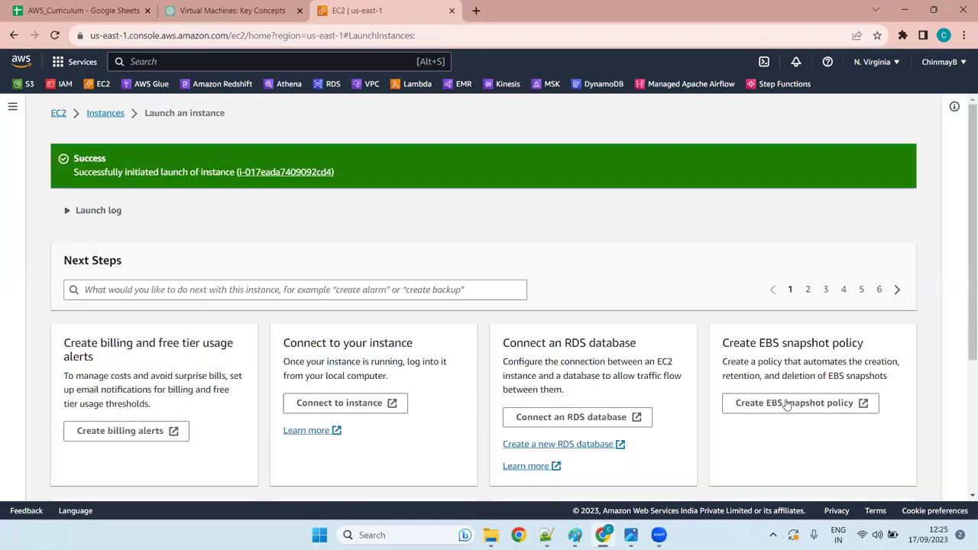
# Step: Check the state of instance-1 in the instance list and on its details page, and select it in the list
pyautogui.click(99, 114)
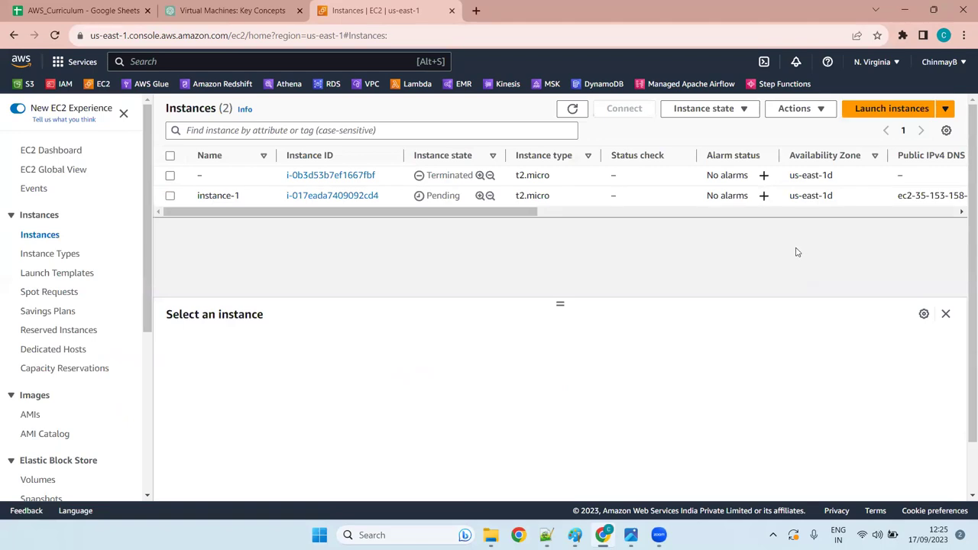
pyautogui.click(575, 109)
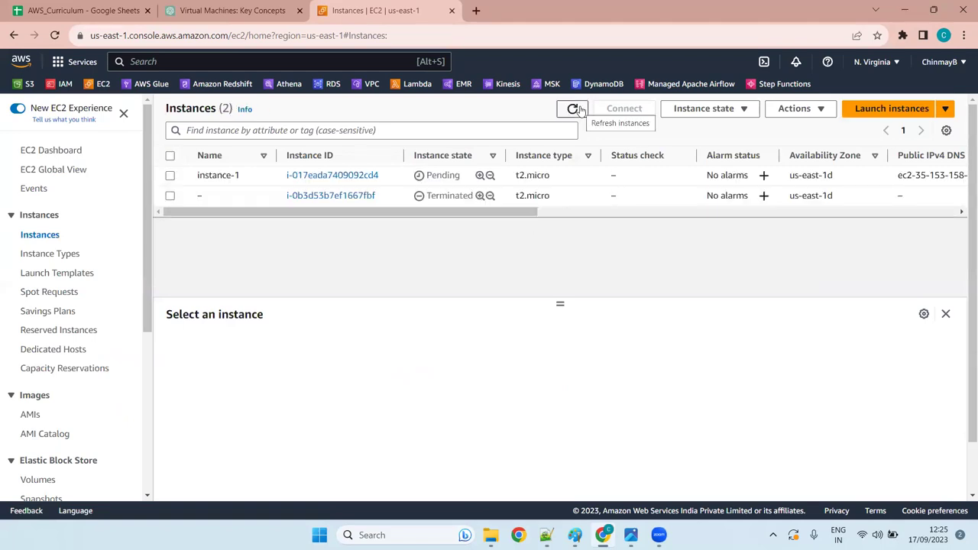
pyautogui.click(351, 176)
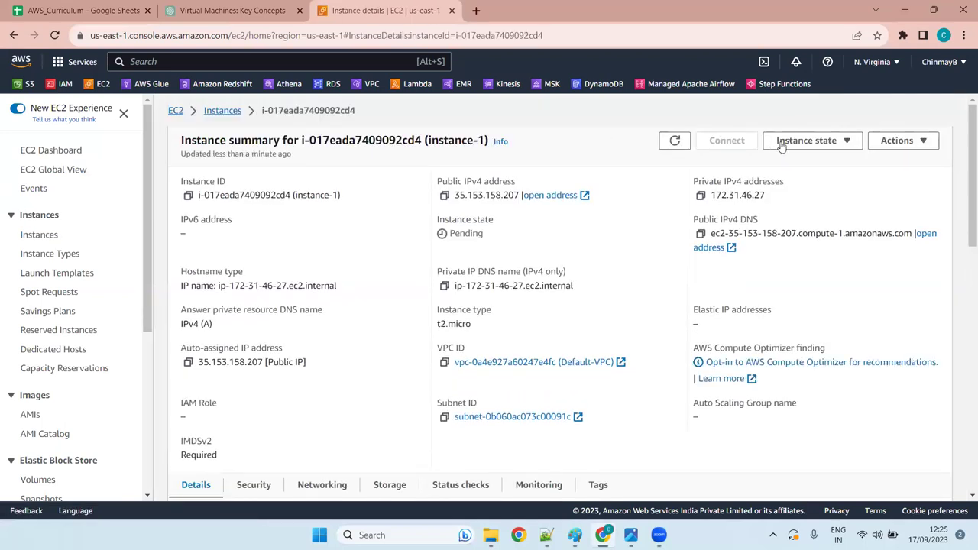
pyautogui.click(677, 140)
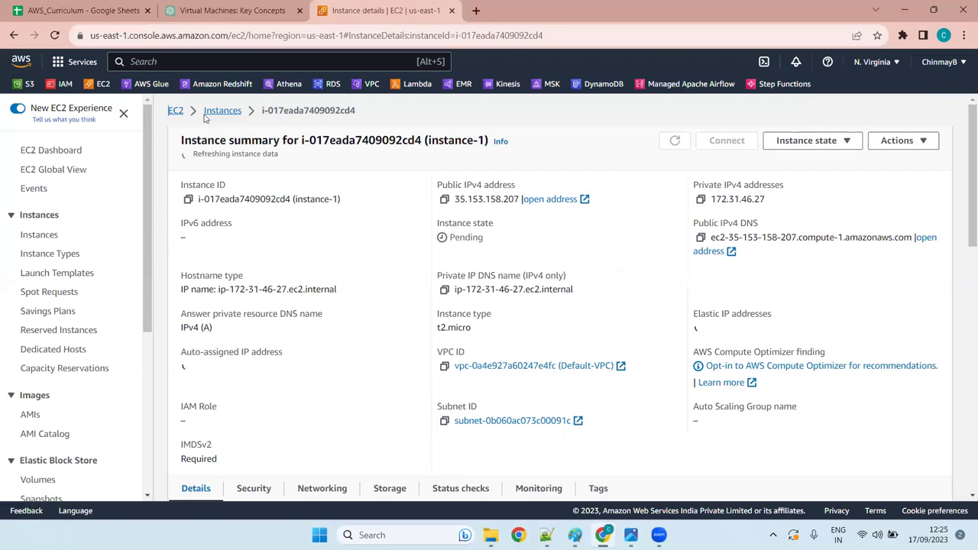
pyautogui.click(212, 111)
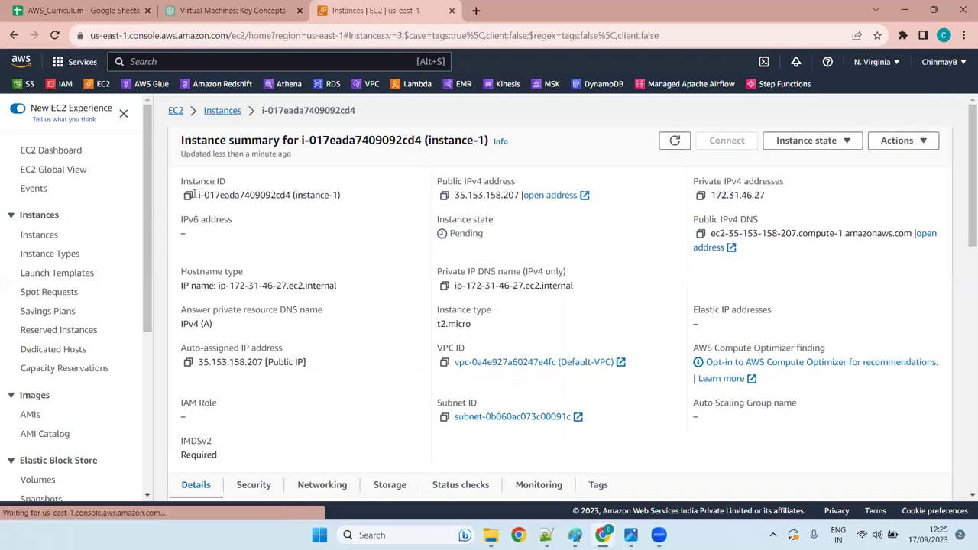
pyautogui.click(170, 175)
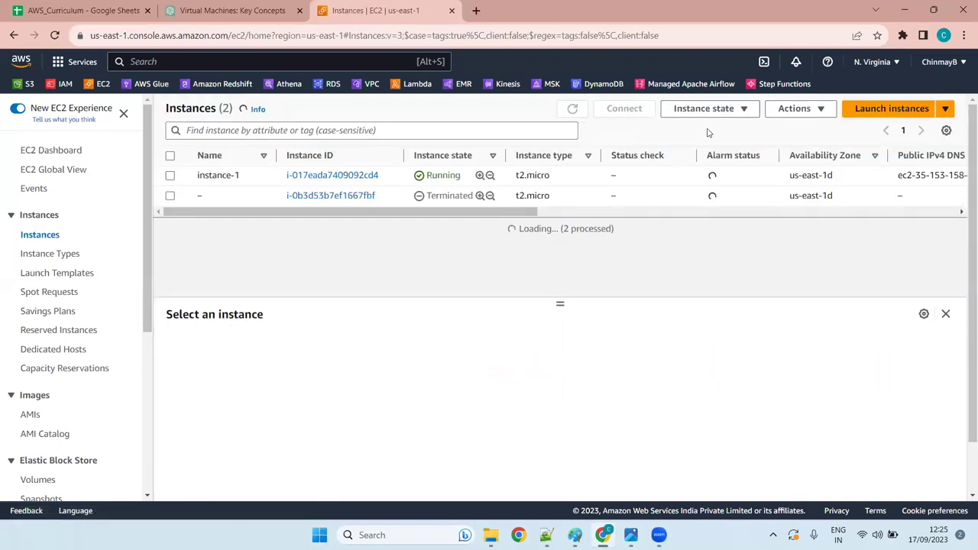
pyautogui.click(772, 109)
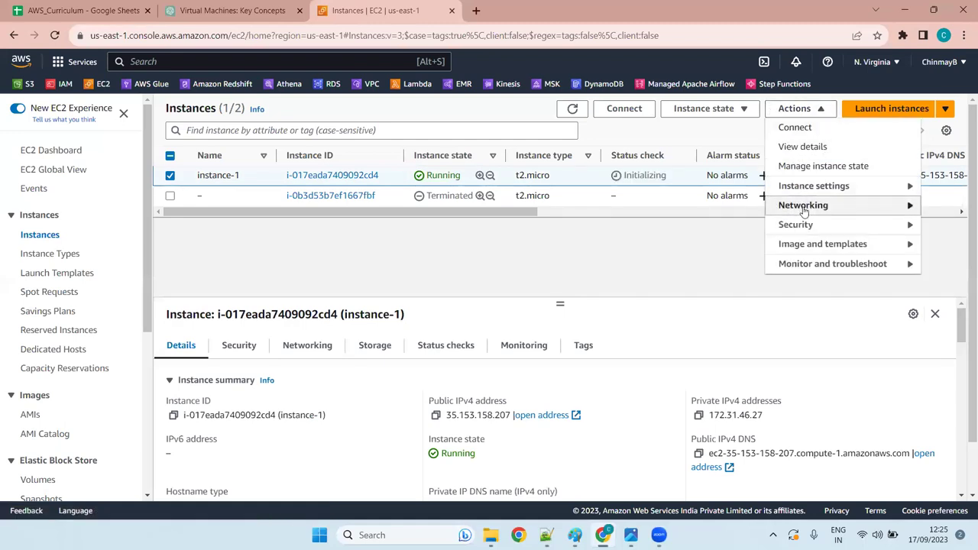
pyautogui.click(826, 249)
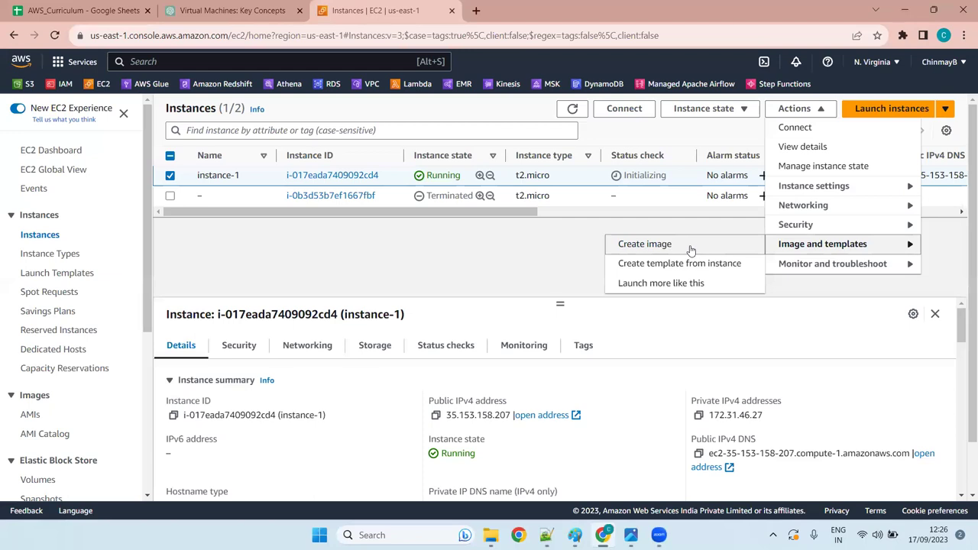
pyautogui.click(529, 249)
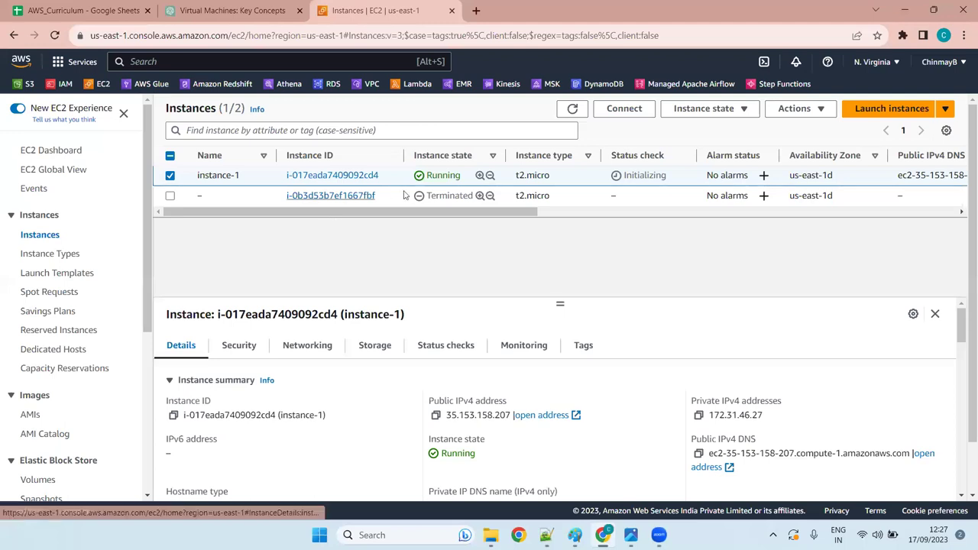
# Step: Create an image named instance1-ami from the selected instance-1, keeping the default volume and tagging options
pyautogui.click(795, 109)
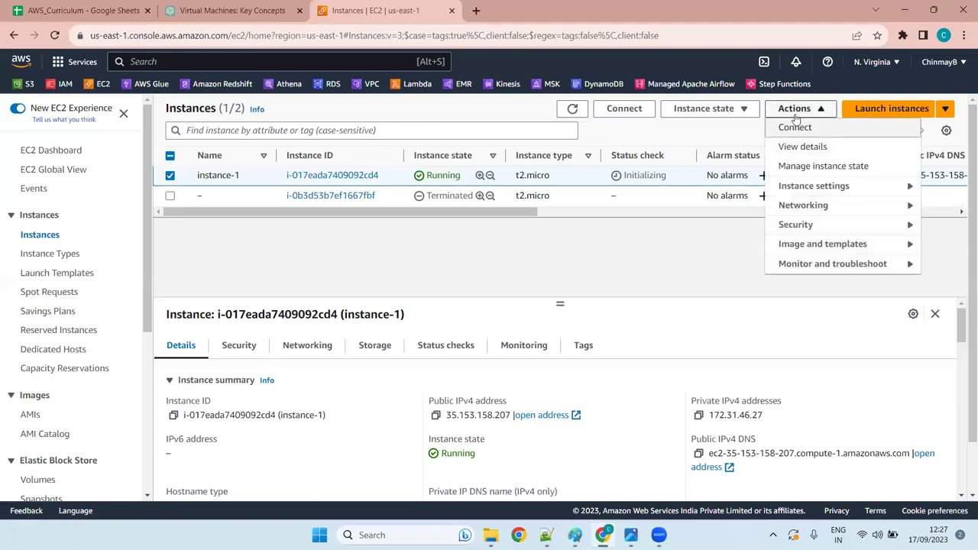
pyautogui.click(785, 252)
pyautogui.click(692, 249)
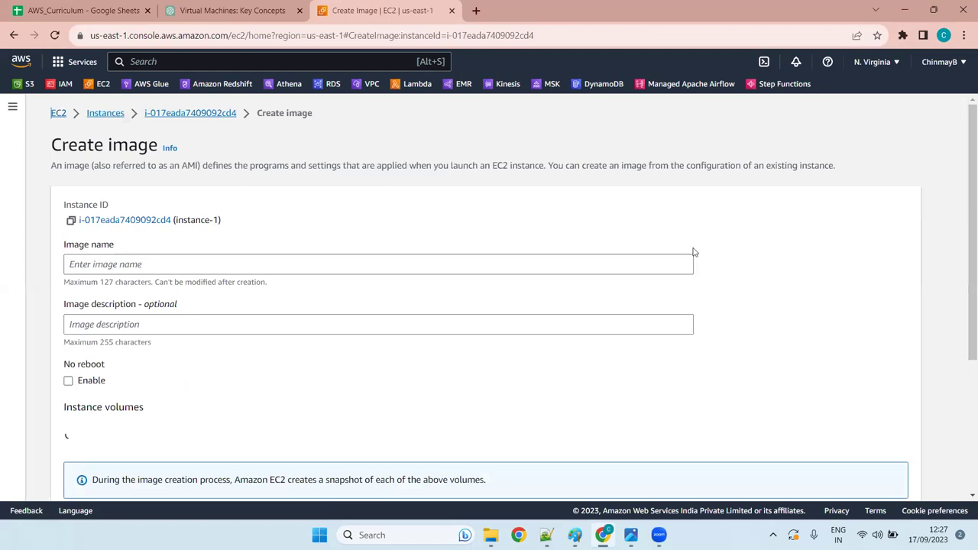
pyautogui.click(191, 260)
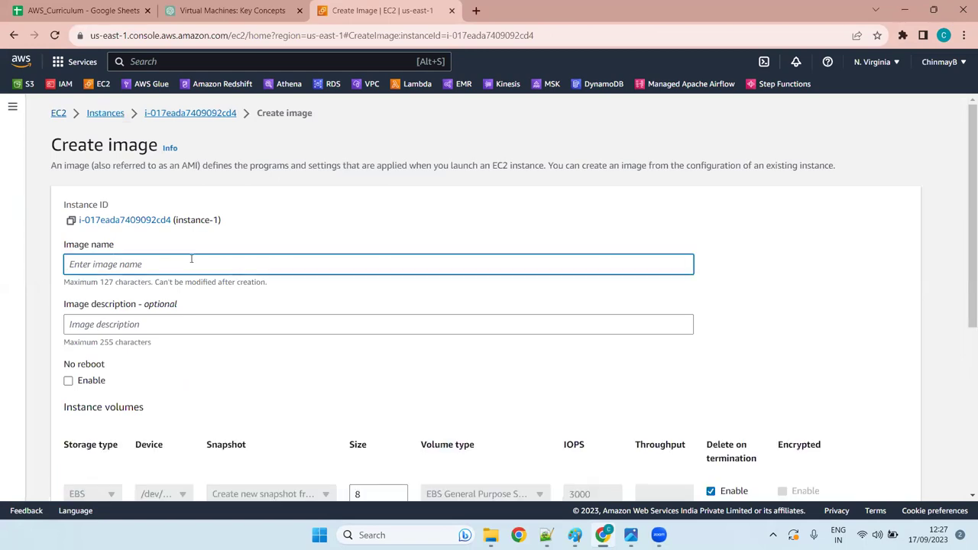
pyautogui.write('instance1-ami')
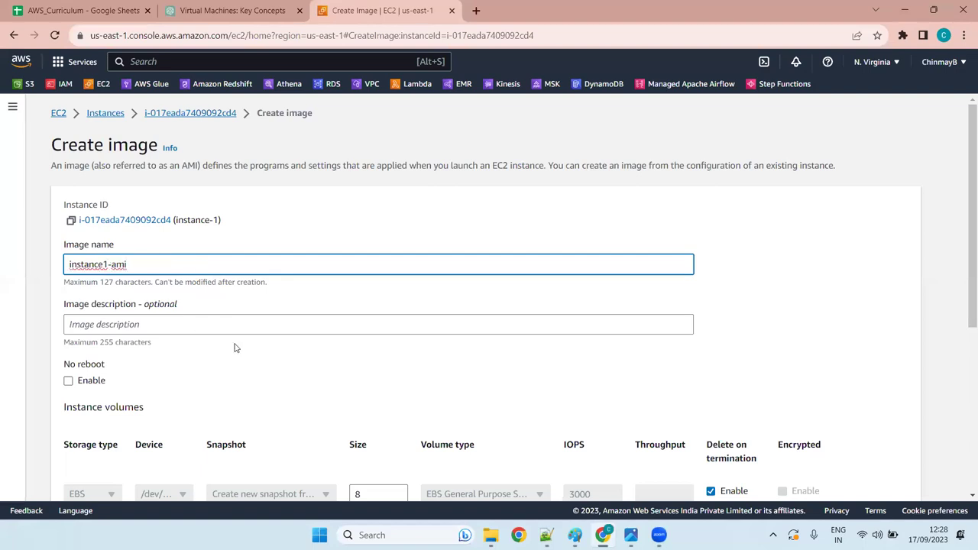
pyautogui.scroll(-5, 235, 353)
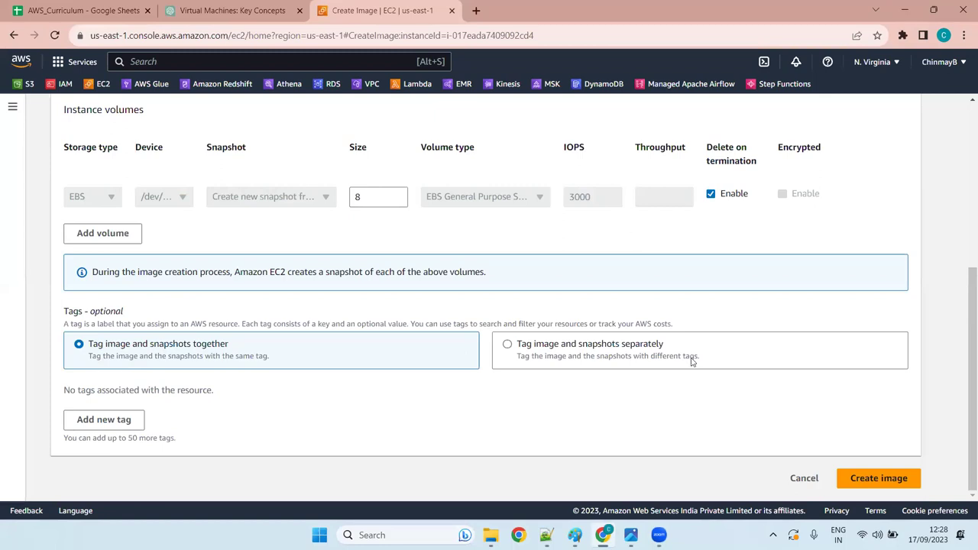
pyautogui.click(883, 475)
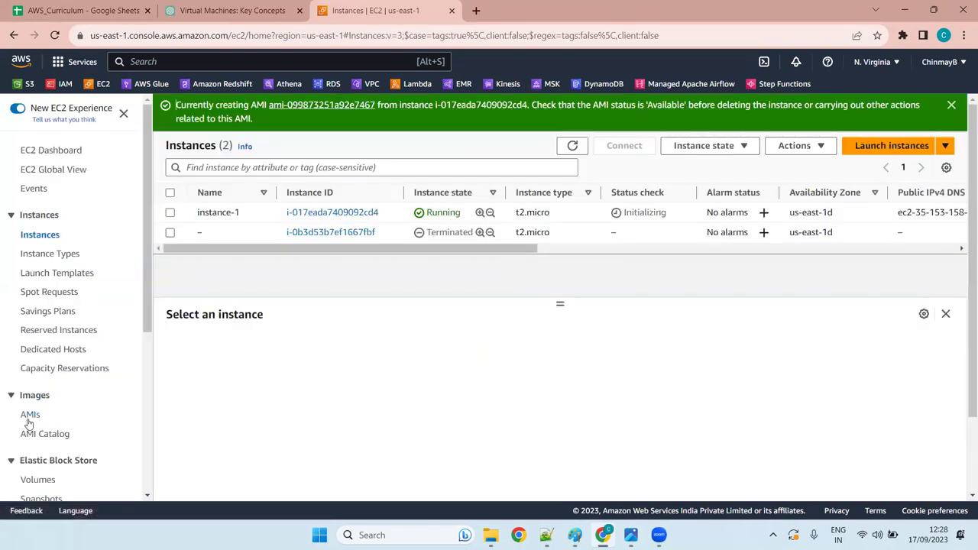
# Step: Open the instance1-ami image from the owned AMIs, start launching an instance from it and review the launch form
pyautogui.click(32, 416)
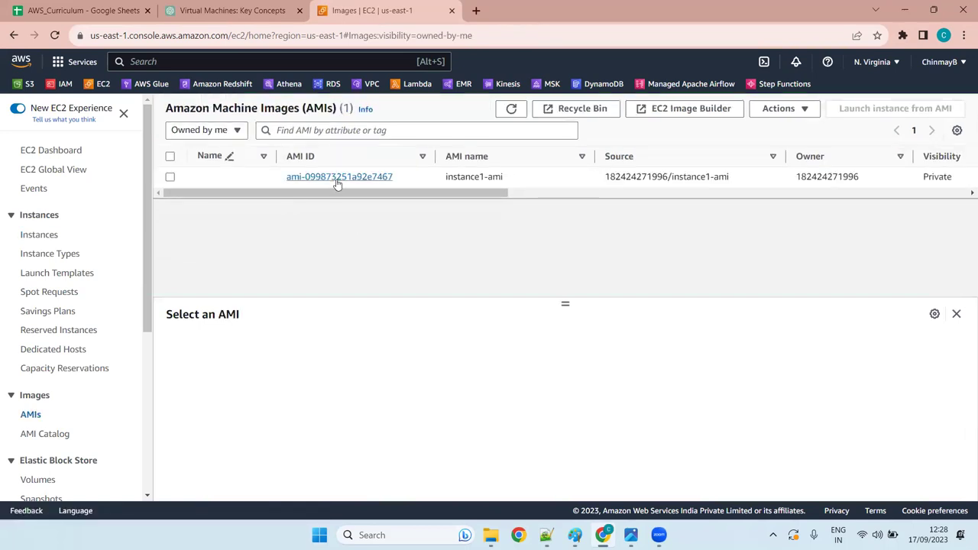
pyautogui.click(337, 179)
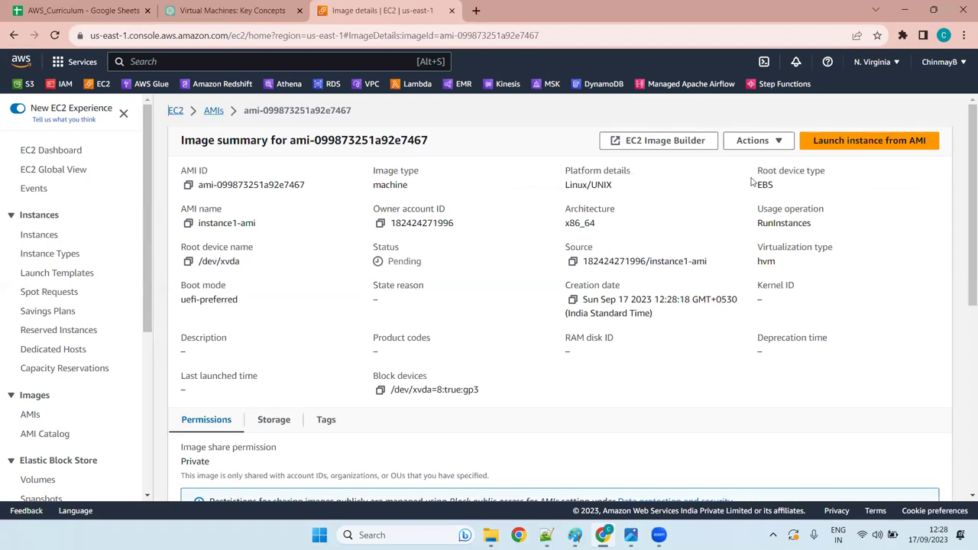
pyautogui.click(856, 145)
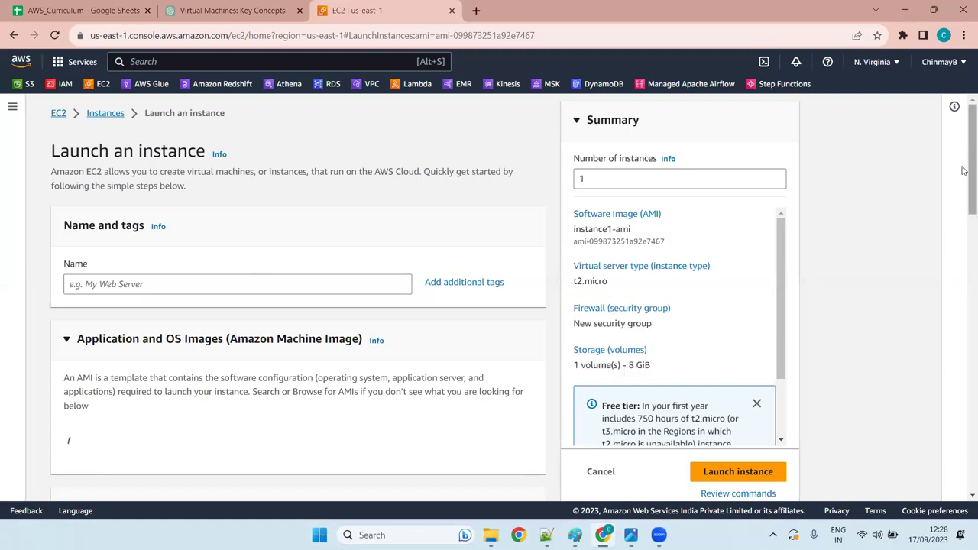
pyautogui.moveTo(965, 170); pyautogui.dragTo(965, 269)
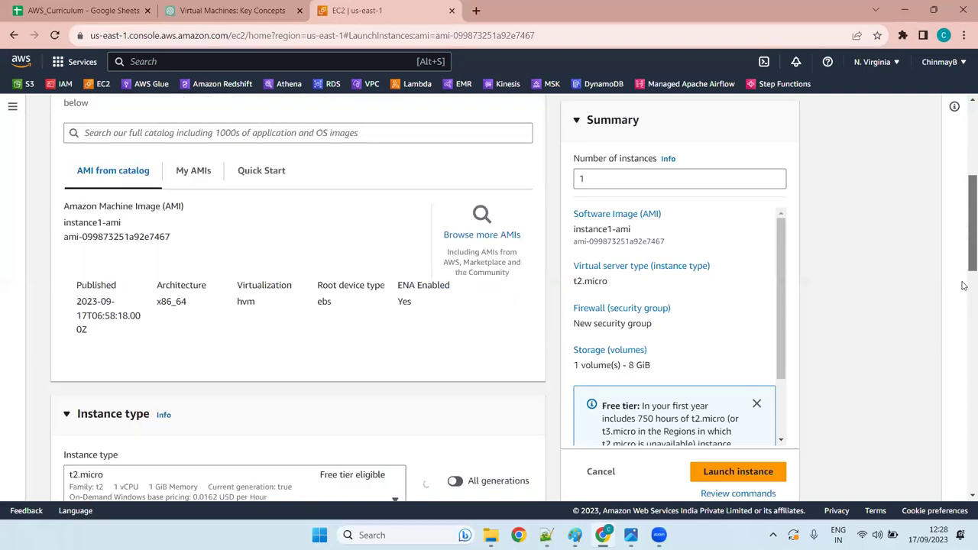
pyautogui.scroll(-3, 962, 286)
pyautogui.scroll(2, 965, 213)
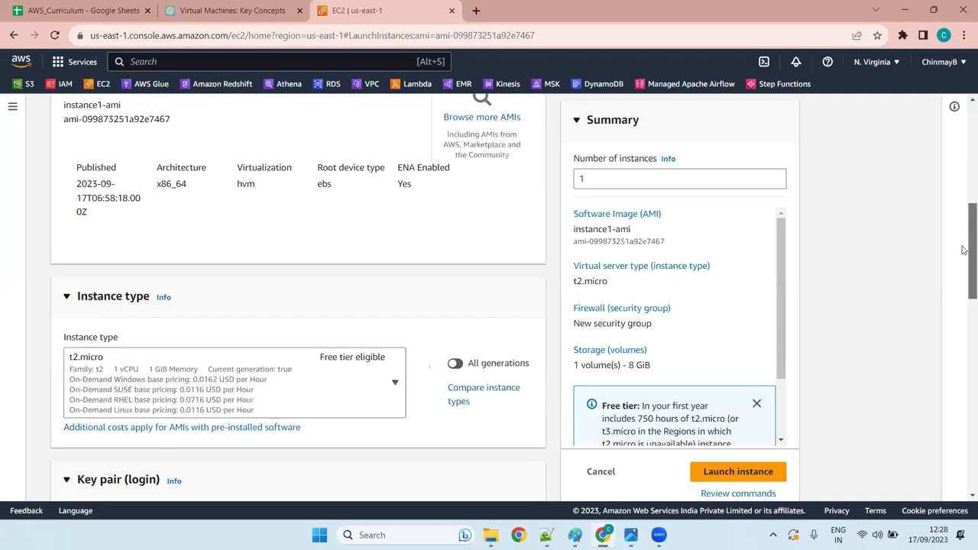
pyautogui.scroll(4, 963, 202)
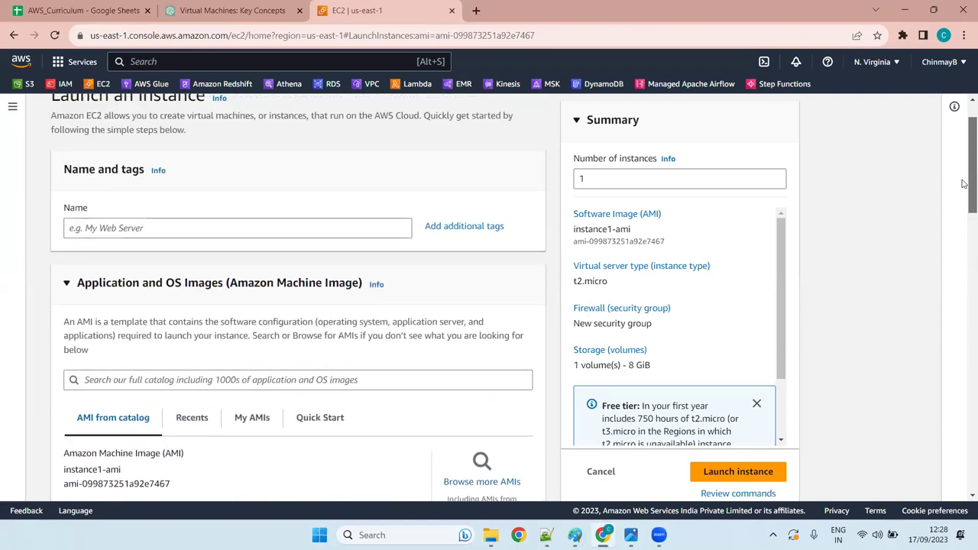
# Step: Review the image, instance type, key pair, network and storage sections of the instance1-ami launch form, and cancel the launch
pyautogui.scroll(-7, 963, 221)
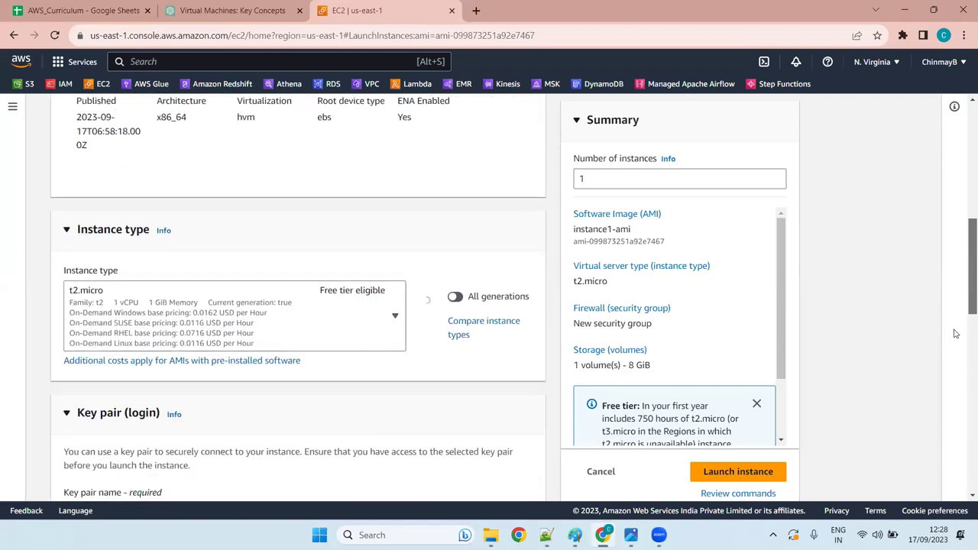
pyautogui.scroll(-4, 954, 333)
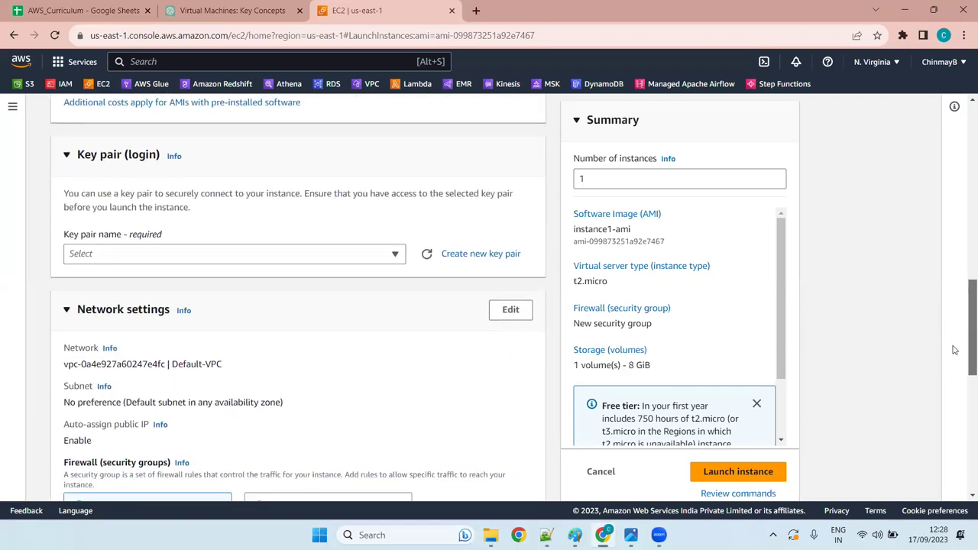
pyautogui.scroll(3, 954, 353)
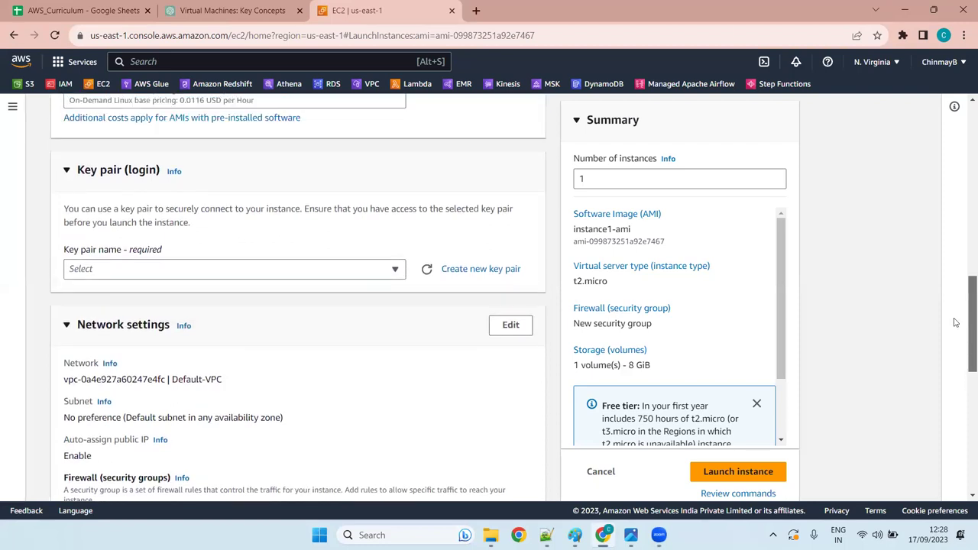
pyautogui.scroll(-4, 959, 305)
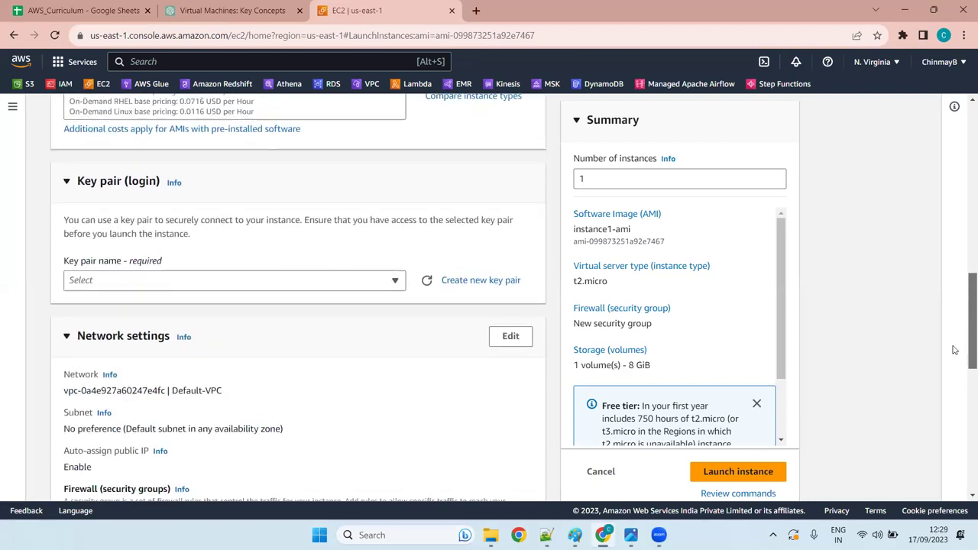
pyautogui.scroll(8, 963, 245)
pyautogui.scroll(1, 963, 214)
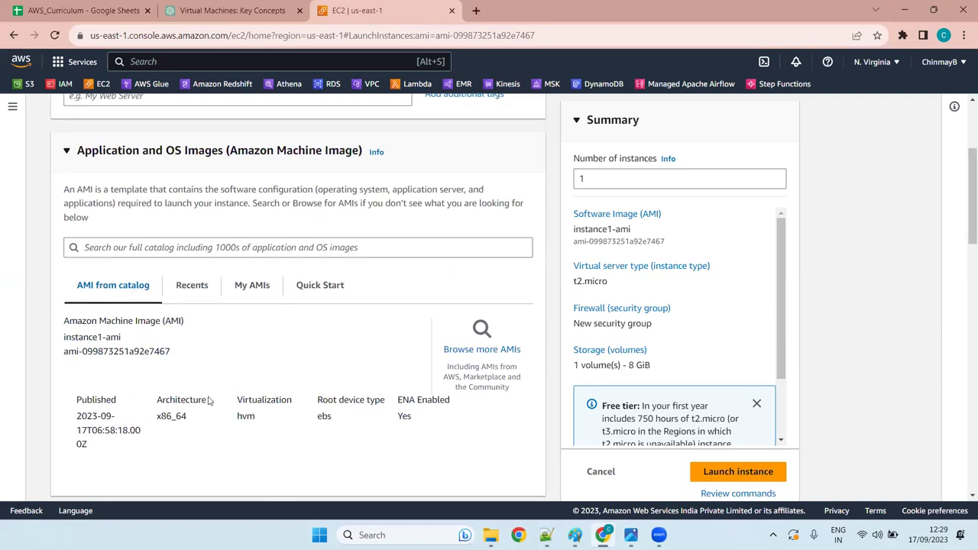
pyautogui.scroll(-10, 489, 245)
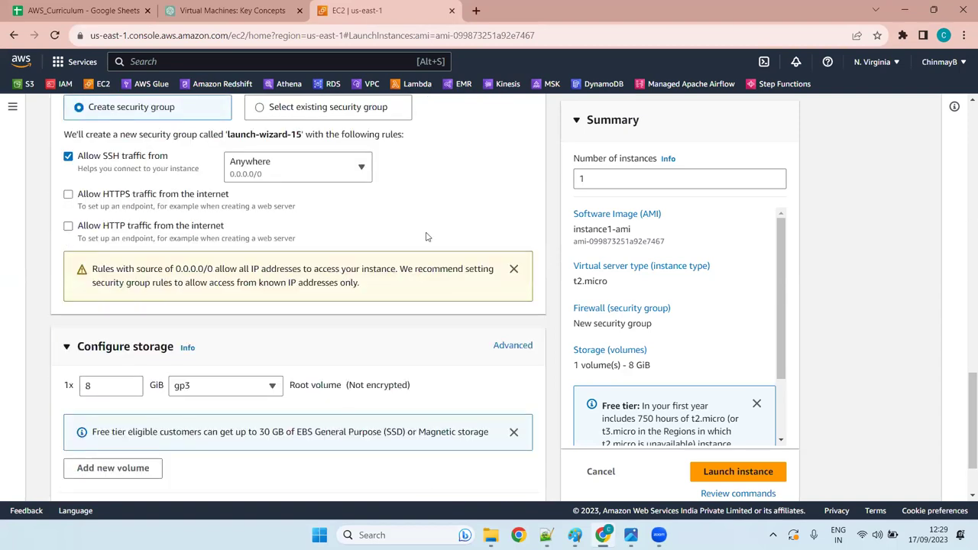
pyautogui.scroll(-1, 409, 317)
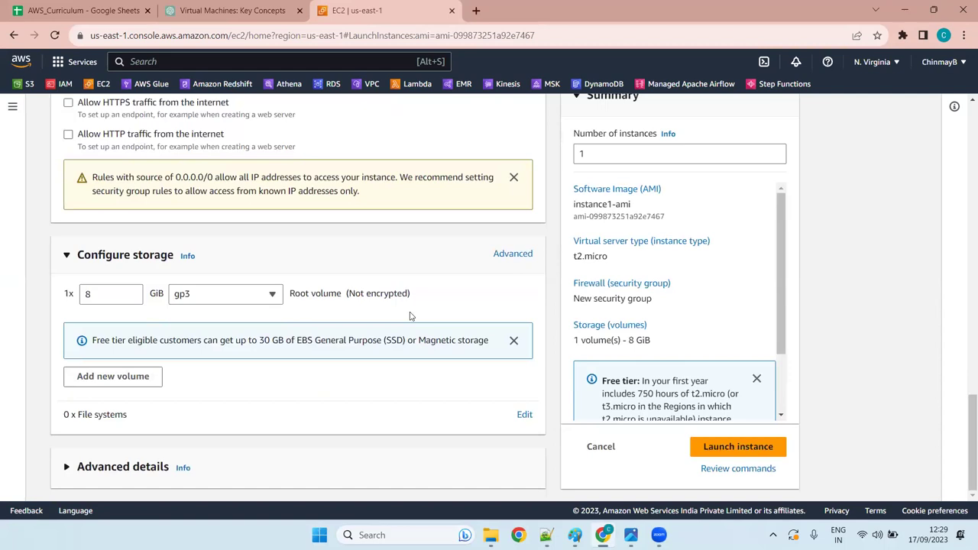
pyautogui.click(609, 450)
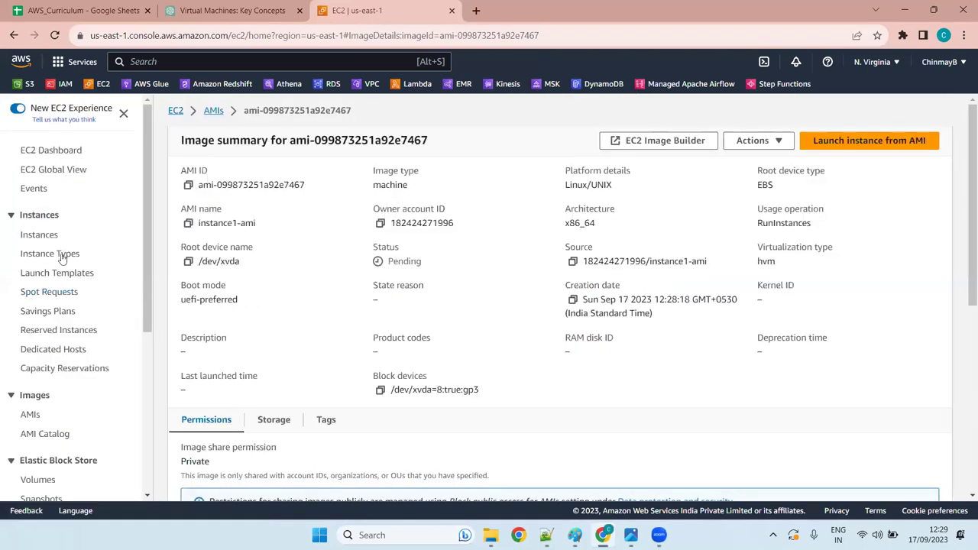
# Step: Select instance-1 in the instance list and terminate it
pyautogui.click(37, 235)
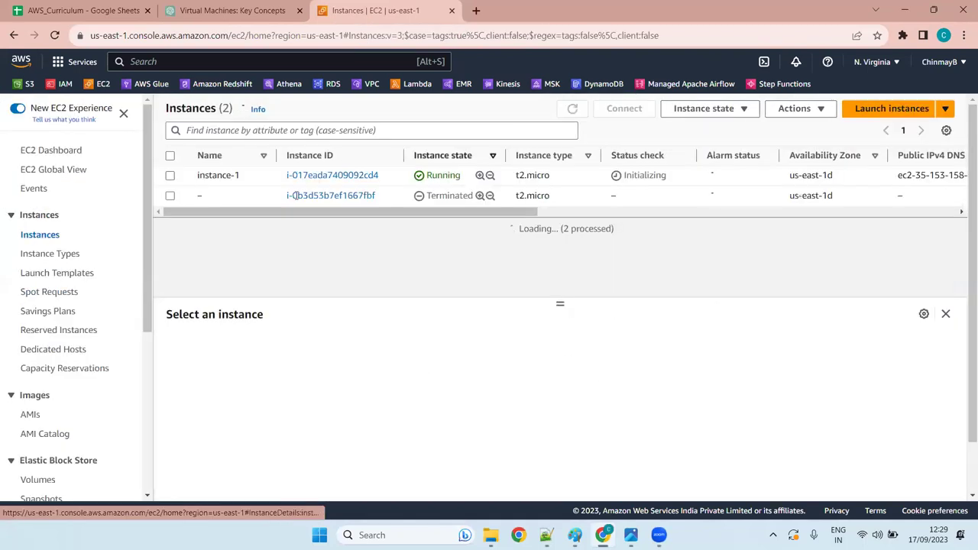
pyautogui.click(267, 182)
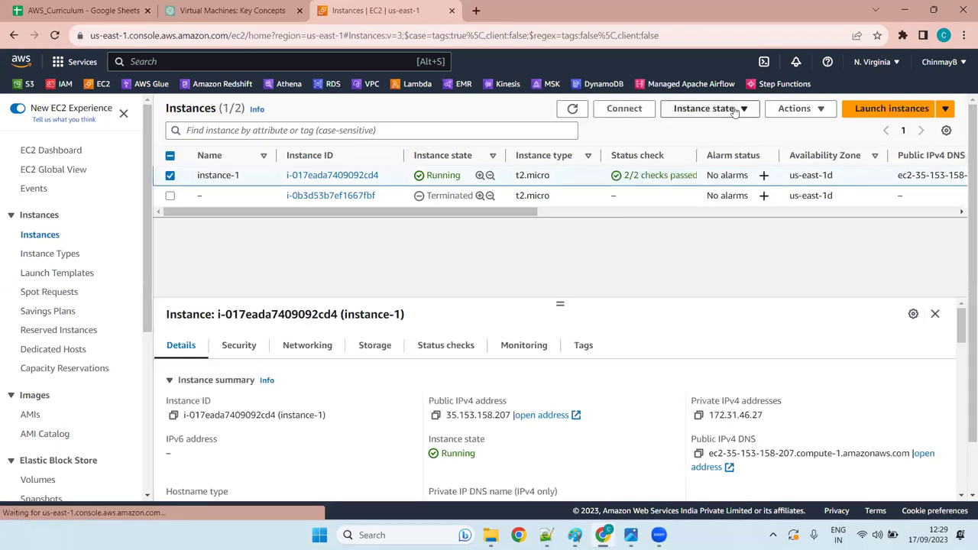
pyautogui.click(719, 109)
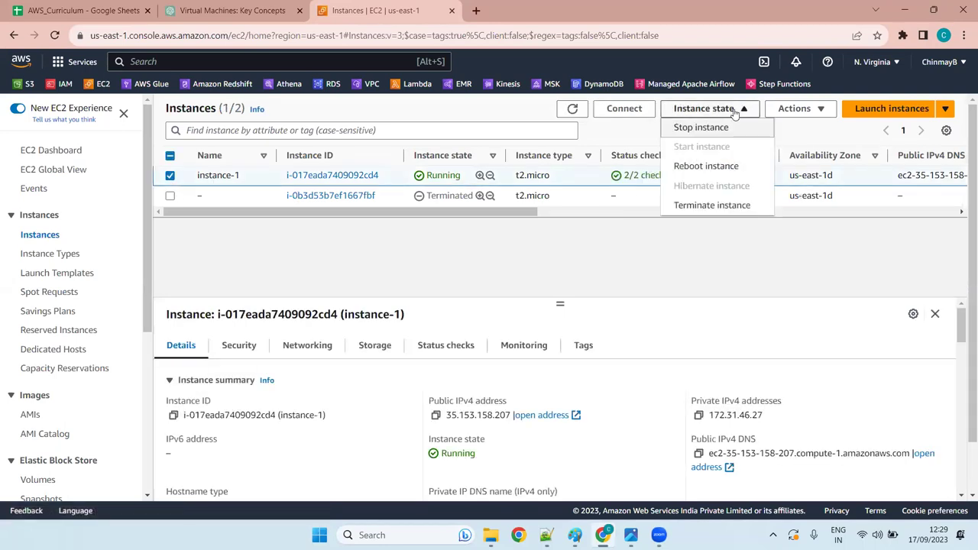
pyautogui.click(707, 208)
pyautogui.click(776, 396)
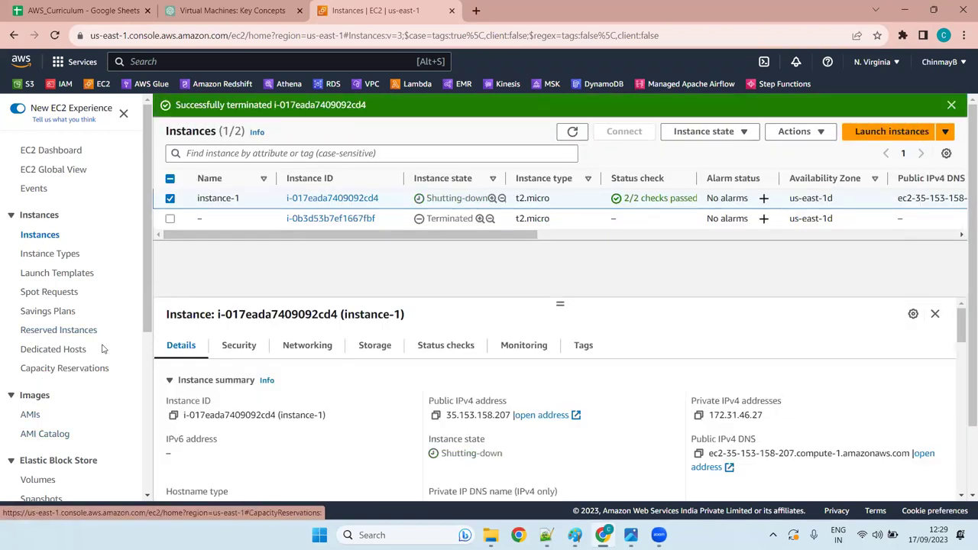
# Step: Try to detach the 8 GiB gp3 volume in the Elastic Block Store volume list, and dismiss the resulting notification
pyautogui.scroll(-4, 81, 293)
pyautogui.click(52, 200)
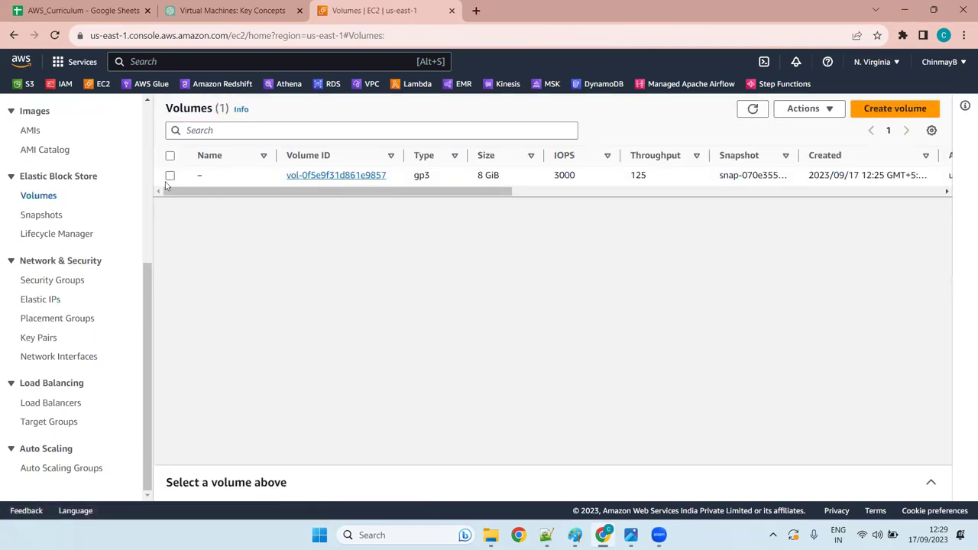
pyautogui.click(170, 176)
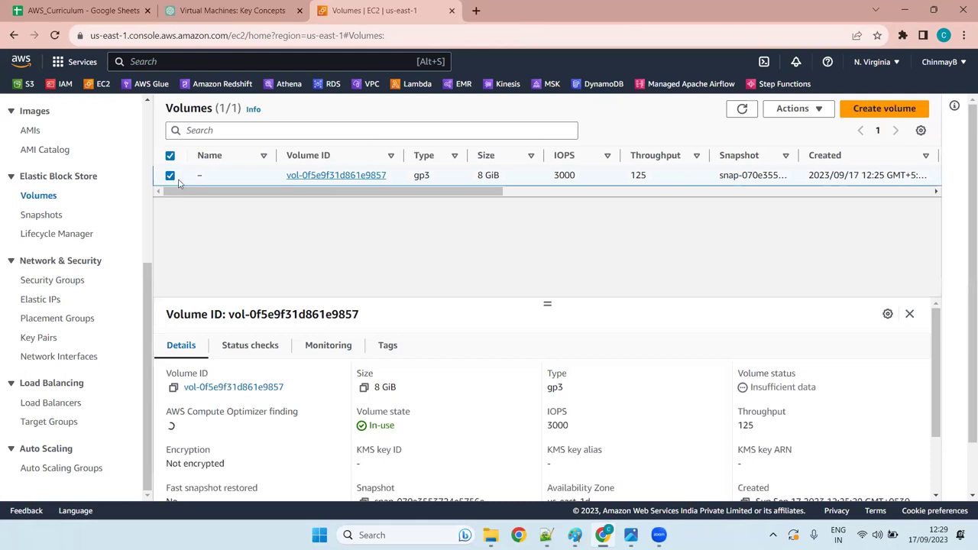
pyautogui.click(795, 111)
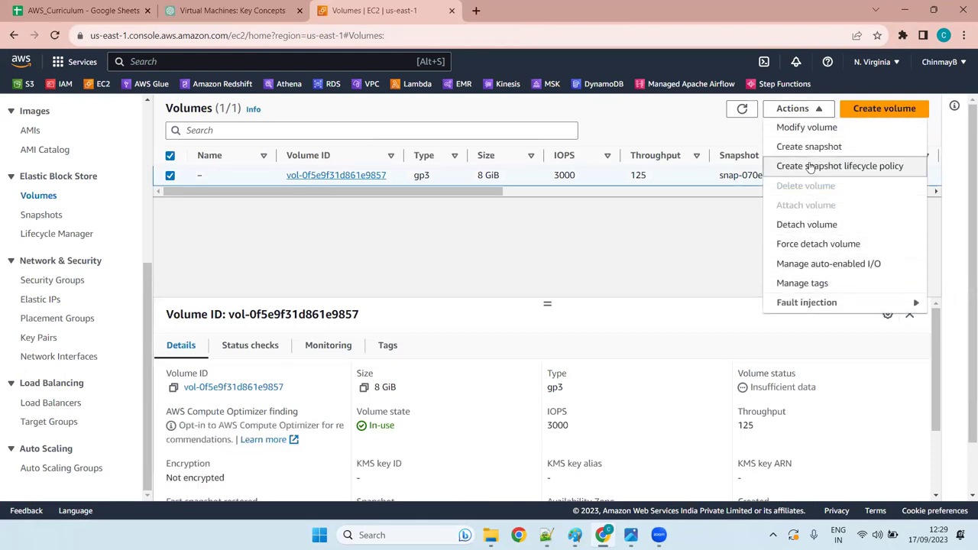
pyautogui.click(799, 225)
pyautogui.click(712, 354)
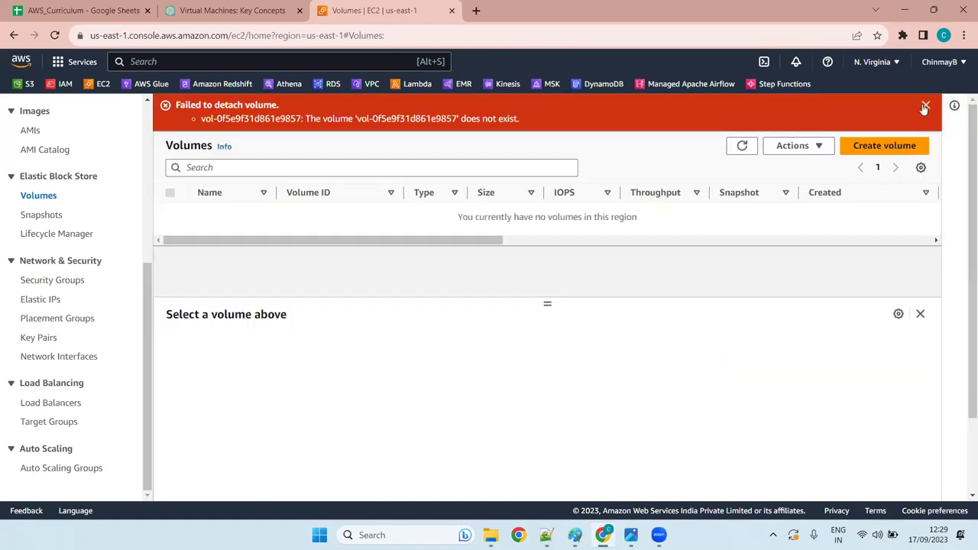
pyautogui.click(926, 104)
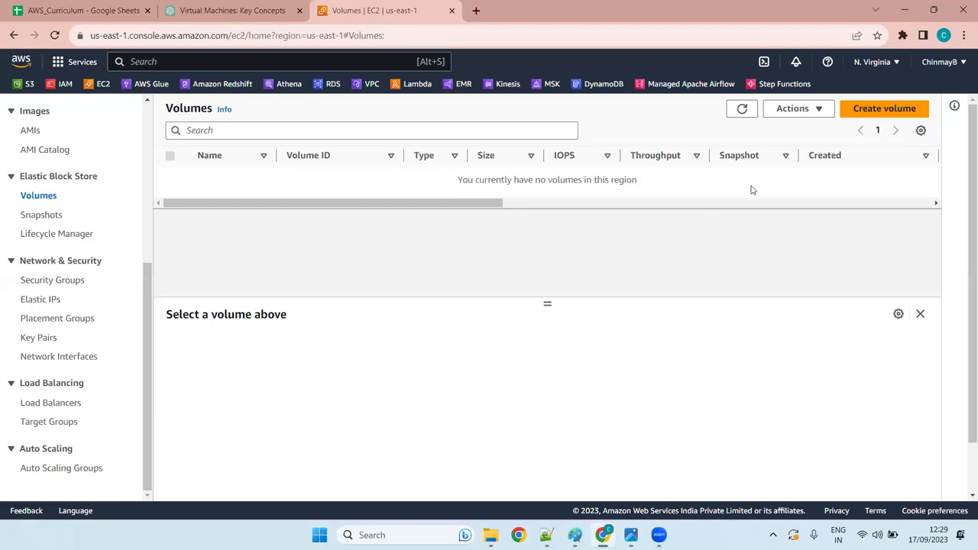
pyautogui.click(811, 110)
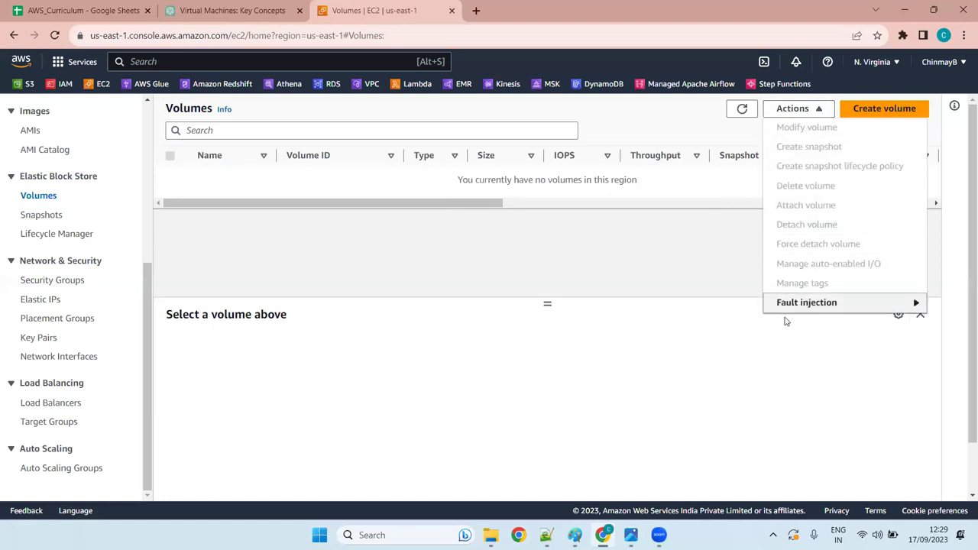
pyautogui.click(396, 232)
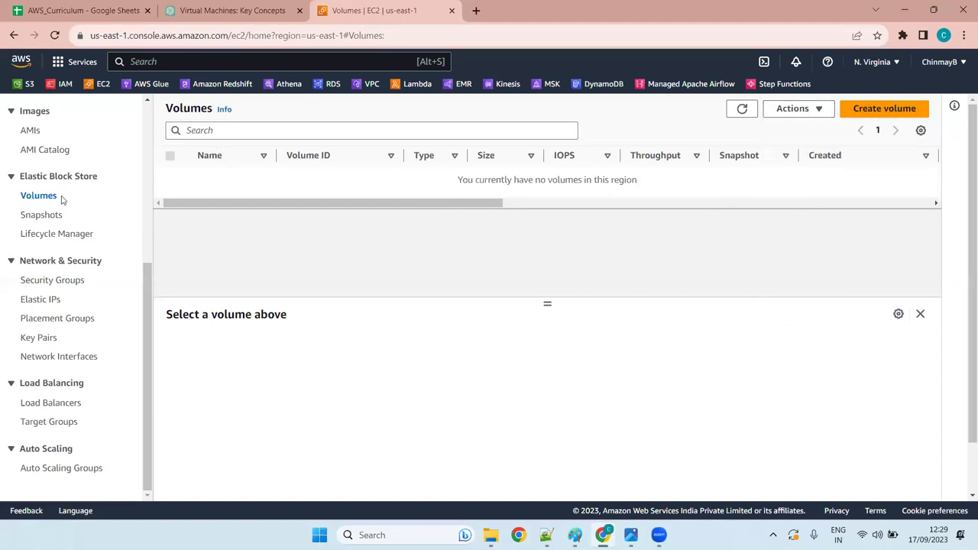
# Step: Check the owned EBS snapshots and the state of instance-1 in the instance list
pyautogui.click(40, 216)
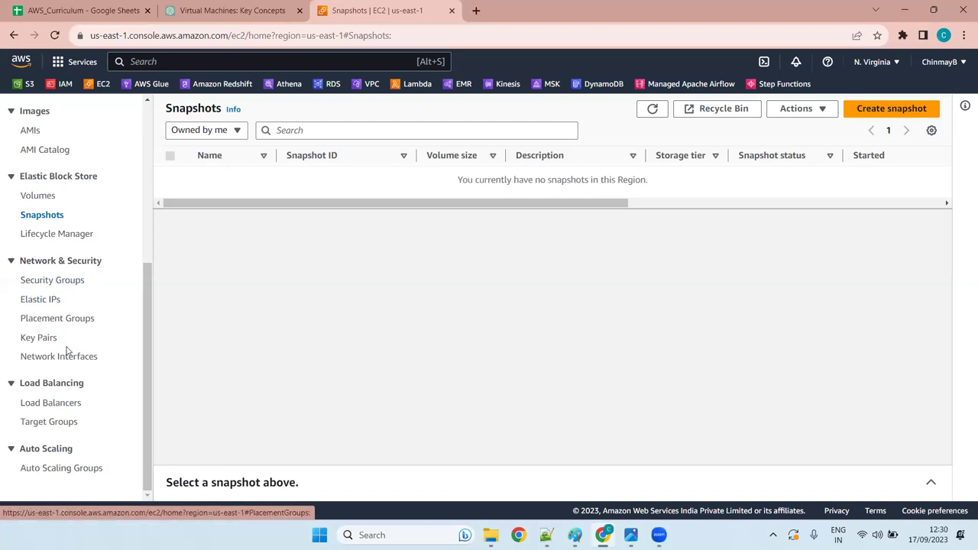
pyautogui.scroll(4, 46, 357)
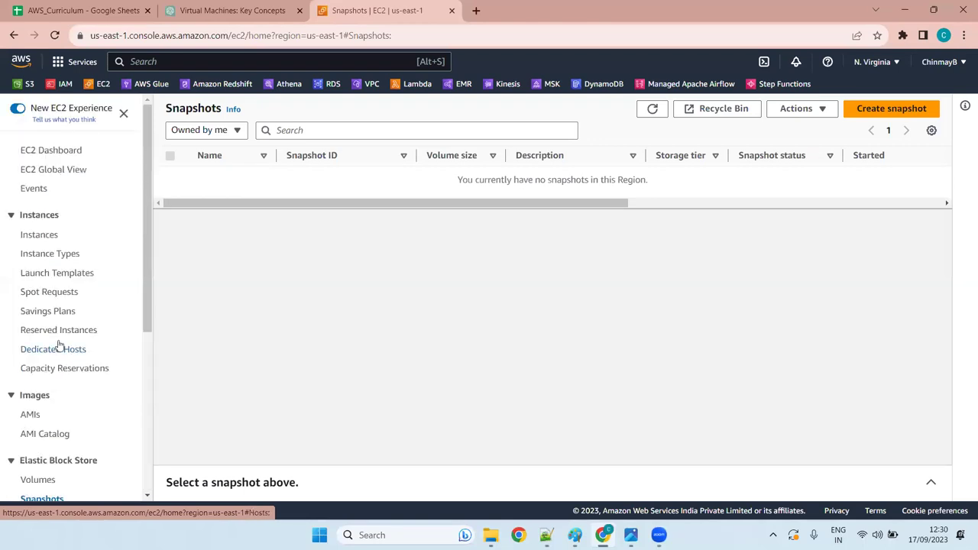
pyautogui.click(37, 236)
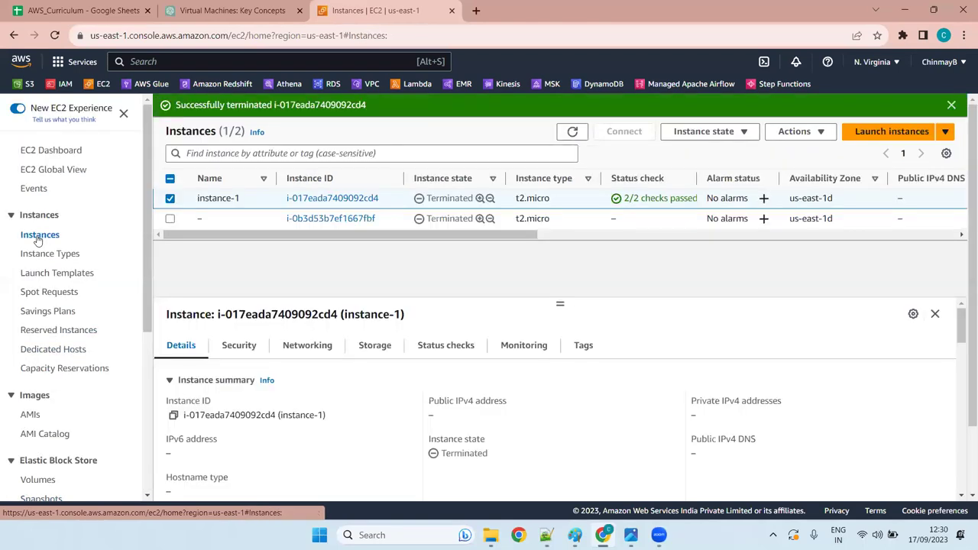
pyautogui.click(59, 274)
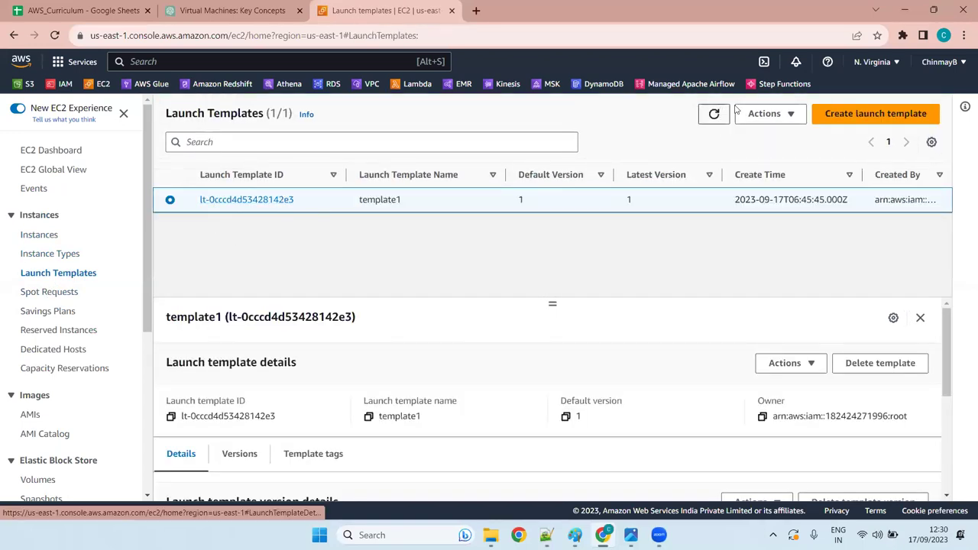
pyautogui.click(767, 114)
pyautogui.click(786, 172)
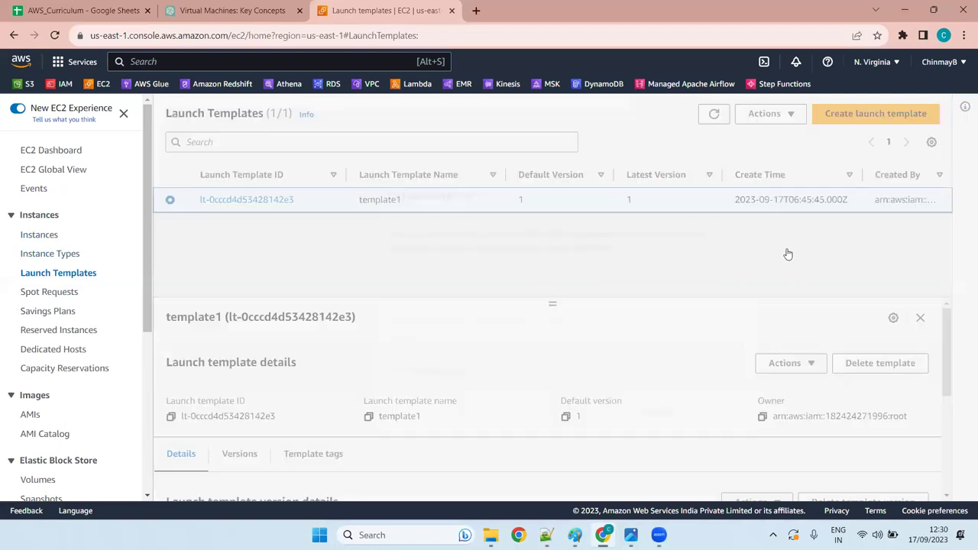
pyautogui.click(739, 190)
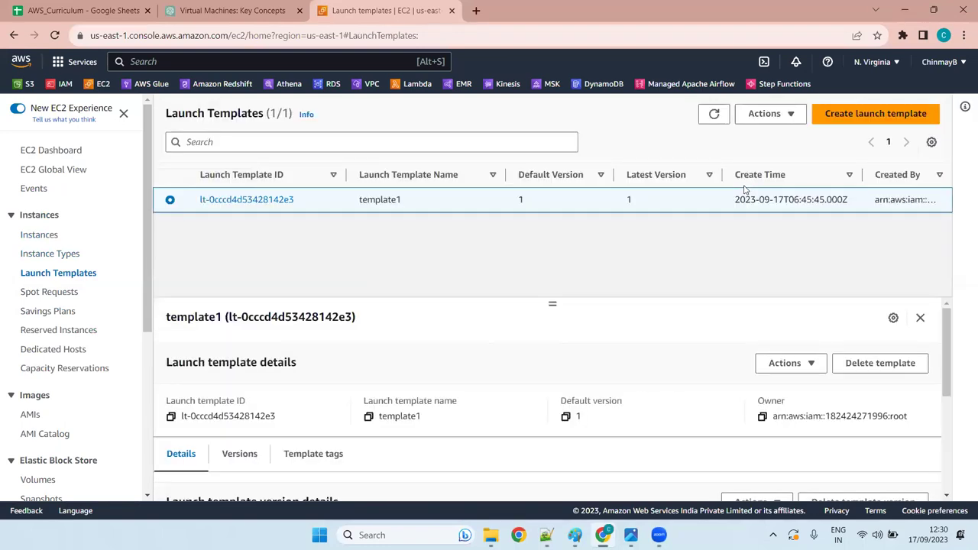
pyautogui.click(719, 116)
# Step: Switch to the Syallabus_Coverage.txt notes in Notepad++ and place the cursor at the empty bullet under the AMI heading
pyautogui.hotkey('alt', 'Tab')
pyautogui.click(464, 418)
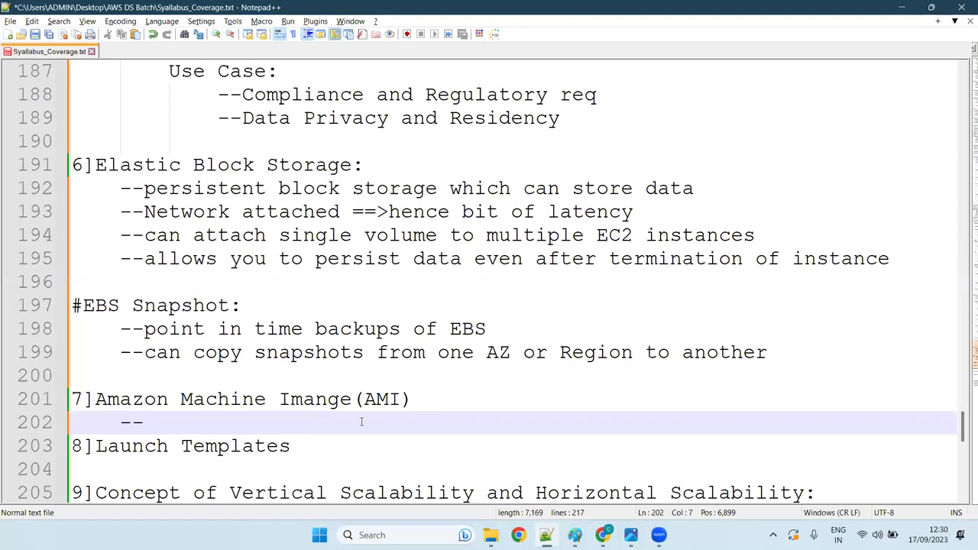
pyautogui.write('c')
pyautogui.press('BackSpace')
pyautogui.write('bl')
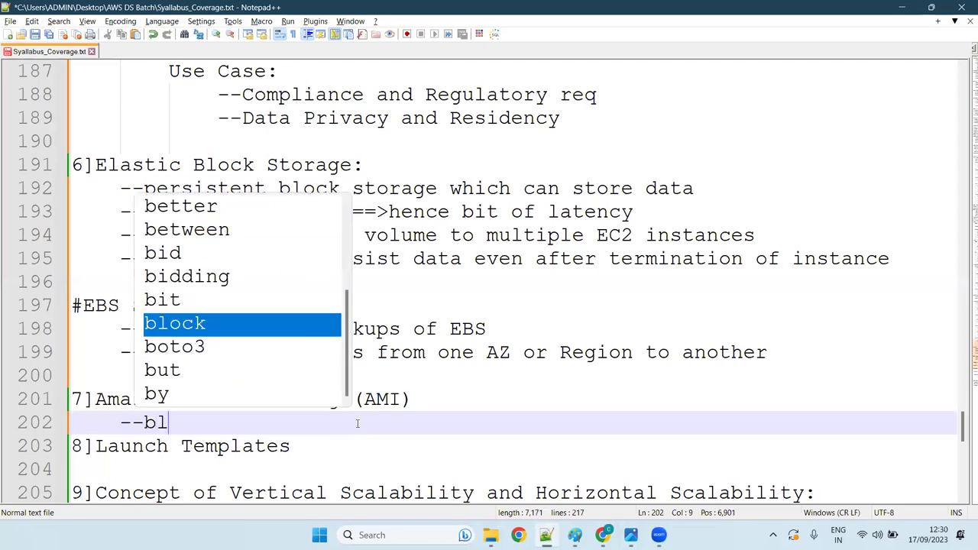
pyautogui.write('ue')
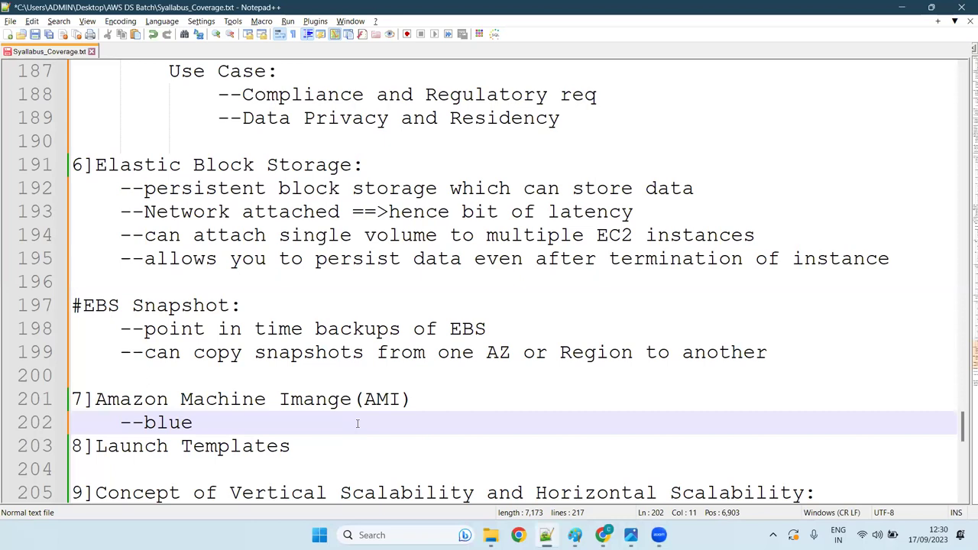
pyautogui.write('print')
pyautogui.press('BackSpace')
pyautogui.press('BackSpace')
pyautogui.press('BackSpace')
pyautogui.press('BackSpace')
pyautogui.press('BackSpace')
pyautogui.press('BackSpace')
pyautogui.press('BackSpace')
pyautogui.press('BackSpace')
pyautogui.press('BackSpace')
pyautogui.press('BackSpace')
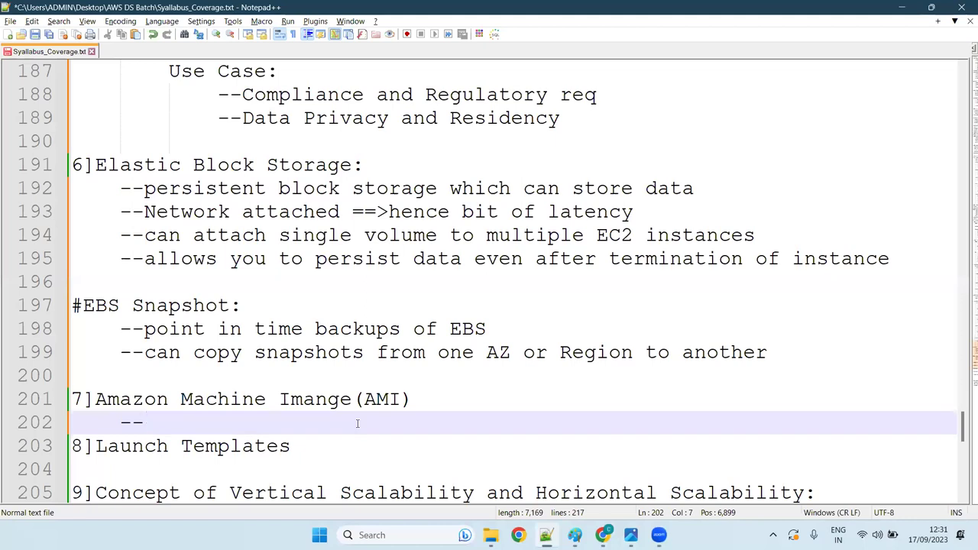
# Step: Fill the empty bullet under the Amazon Machine Image (AMI) heading with "preconfigured virtual machine image"
pyautogui.write('pre')
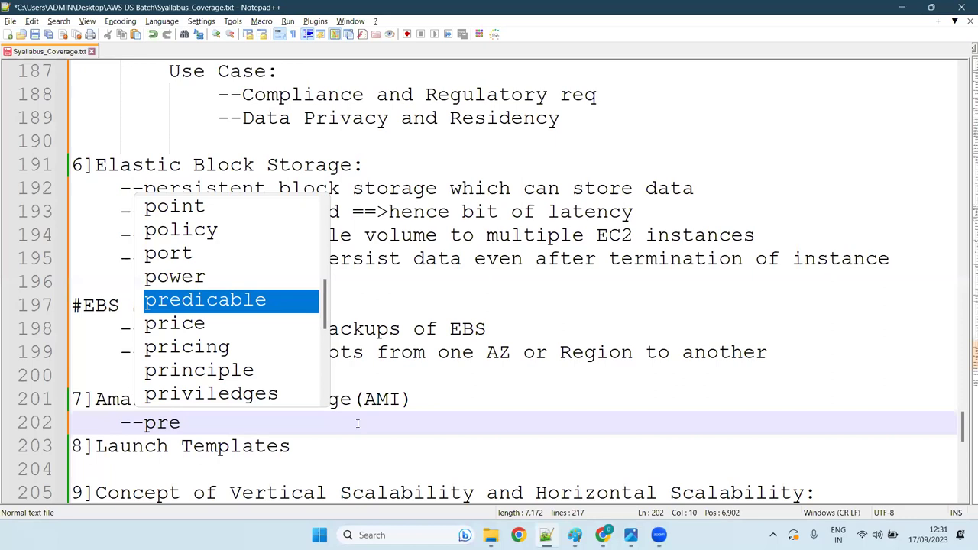
pyautogui.write('con')
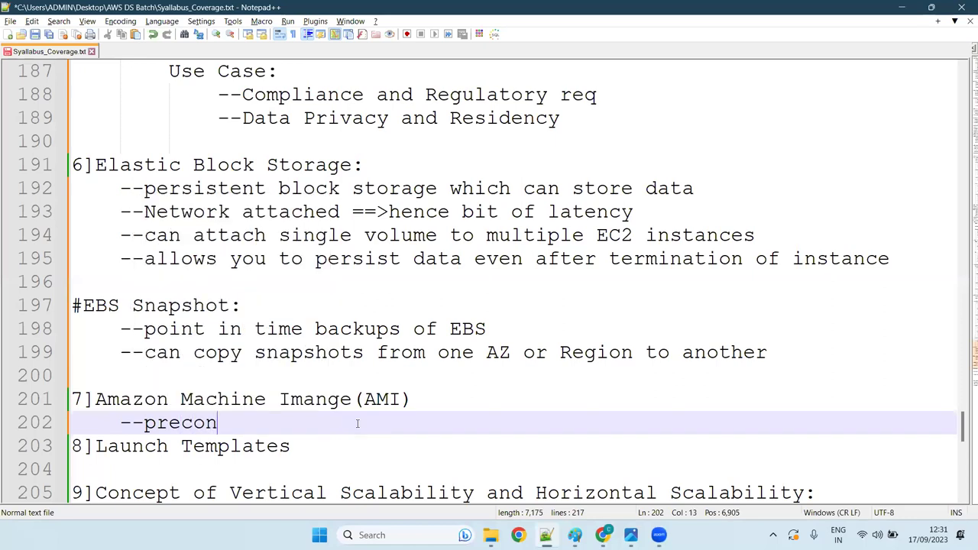
pyautogui.write('figu')
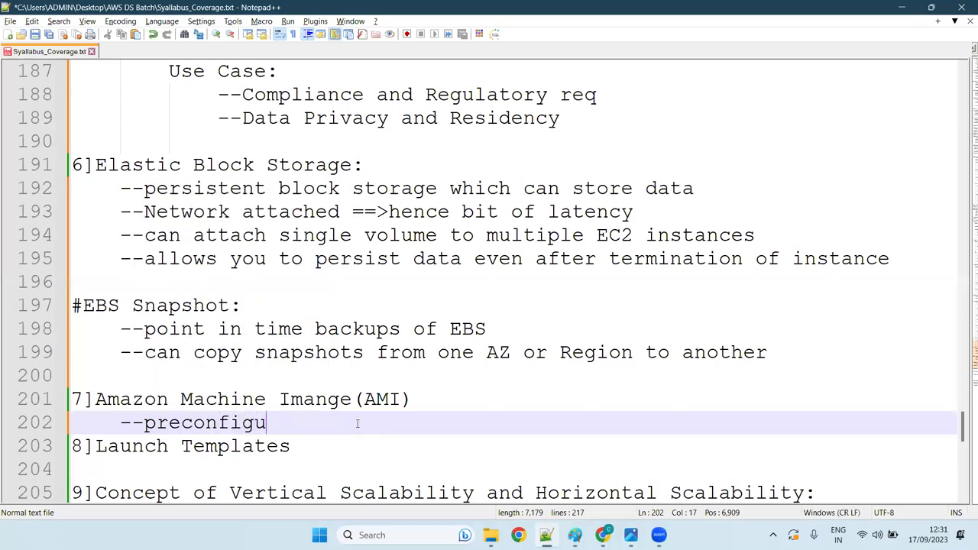
pyautogui.write('red vi')
pyautogui.write('rtua')
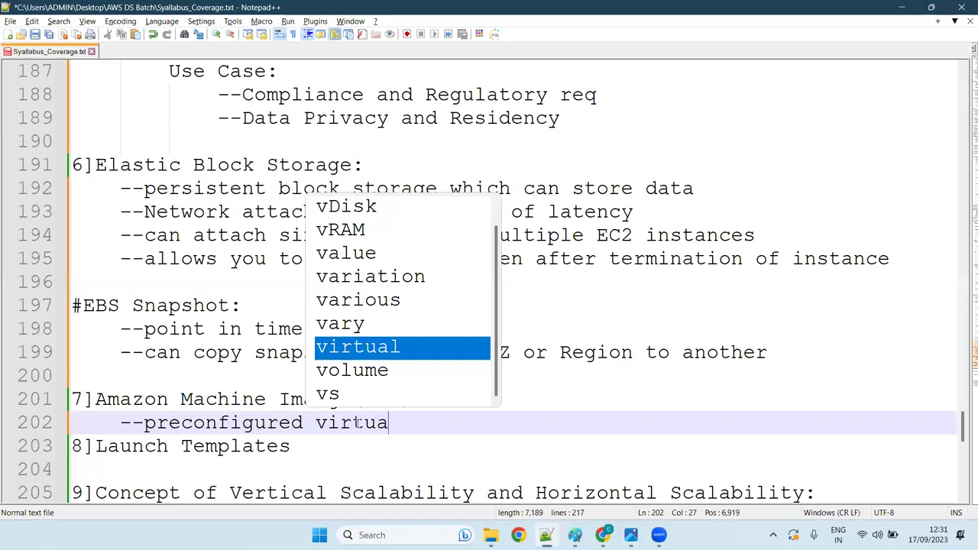
pyautogui.write('l')
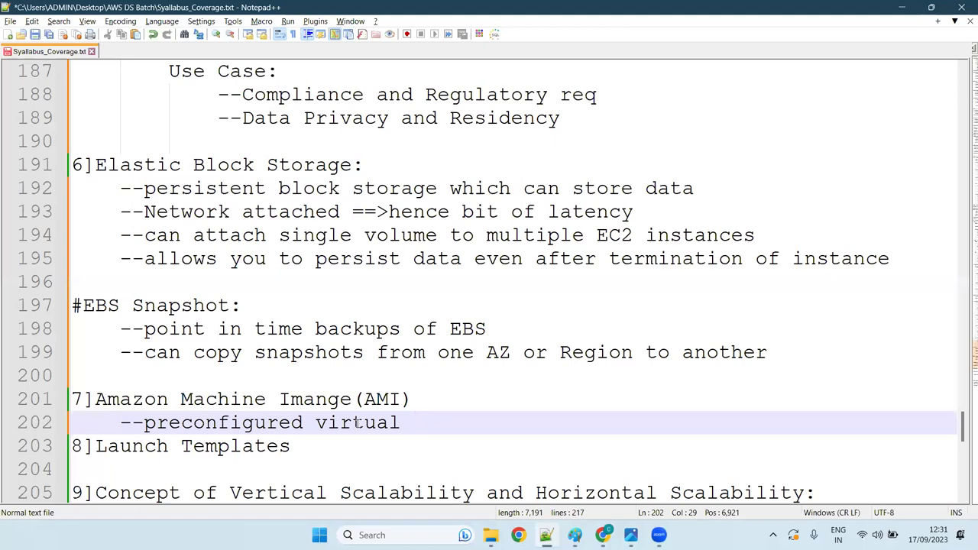
pyautogui.write('machine ')
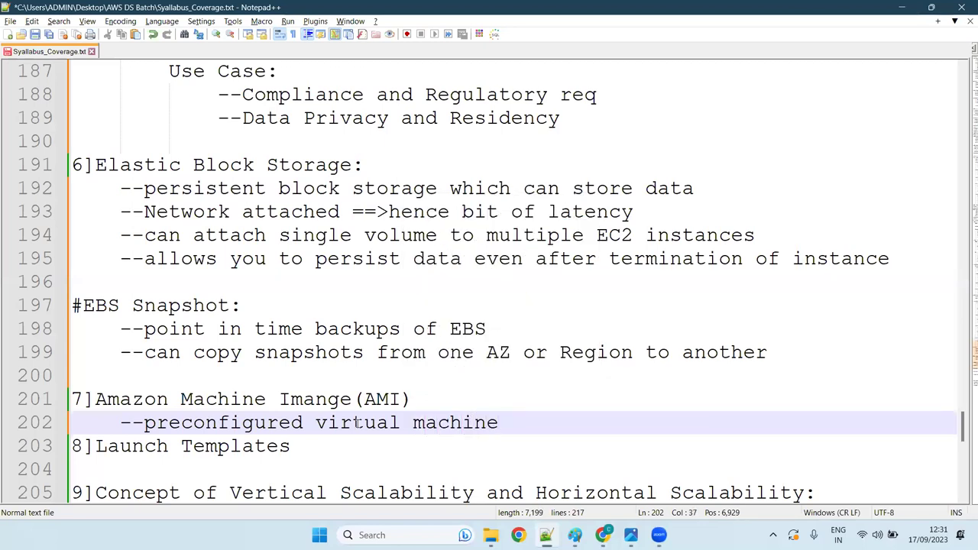
pyautogui.write('image')
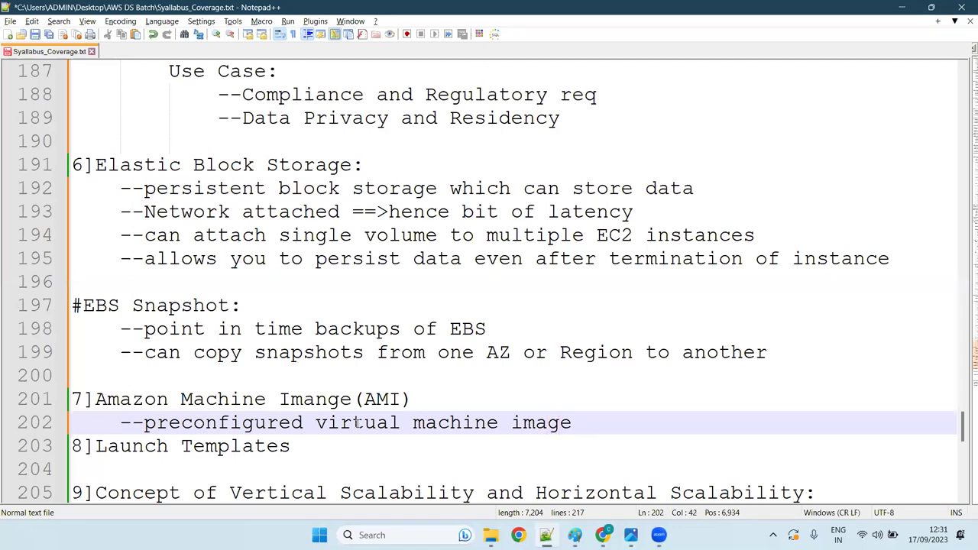
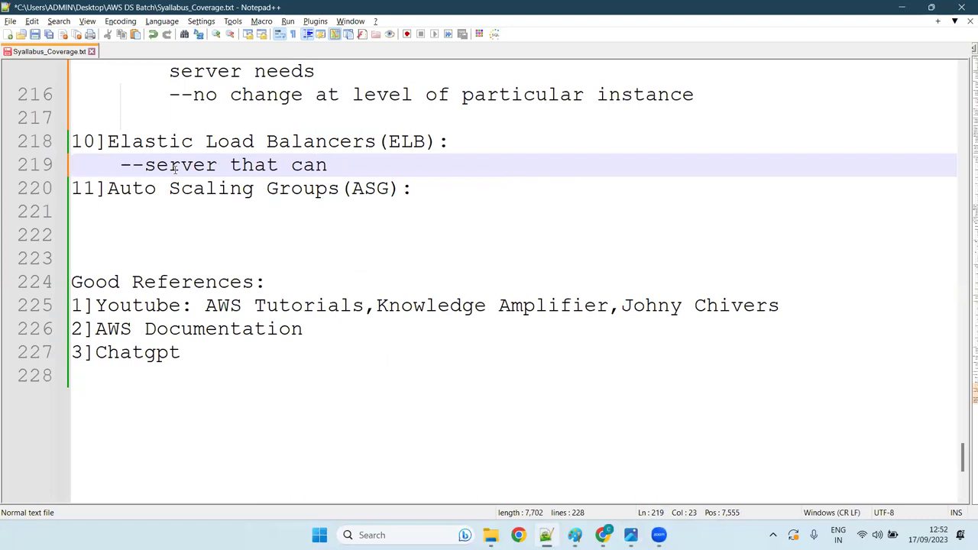
# Step: Continue the "server that can" bullet under Elastic Load Balancers with "forward traffic to multiple other servers in"
pyautogui.write('forward ')
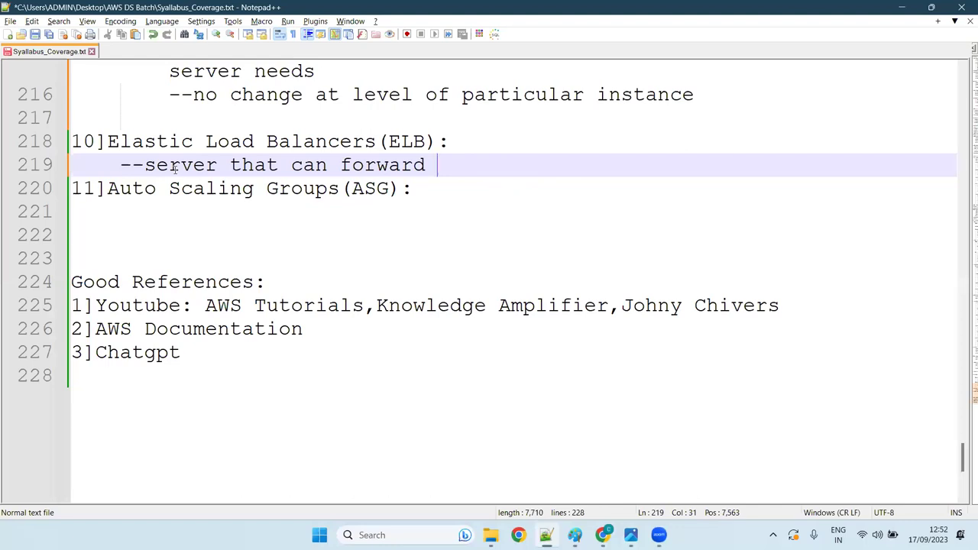
pyautogui.write('traffic to ')
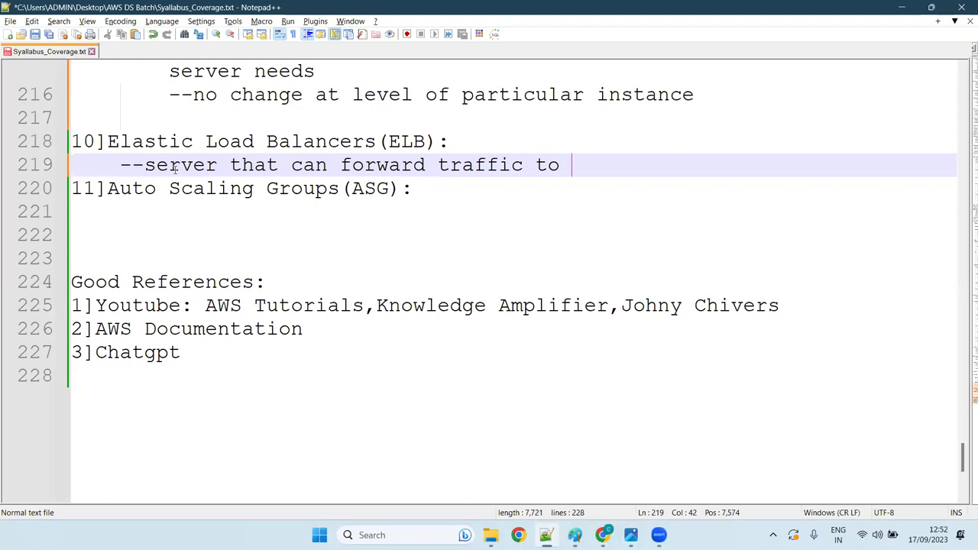
pyautogui.write('multiple ')
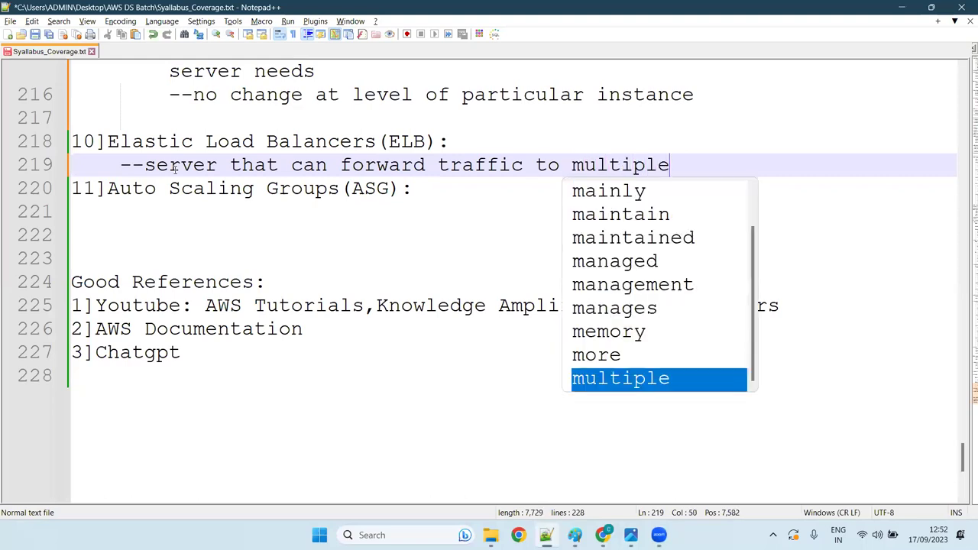
pyautogui.write('other s')
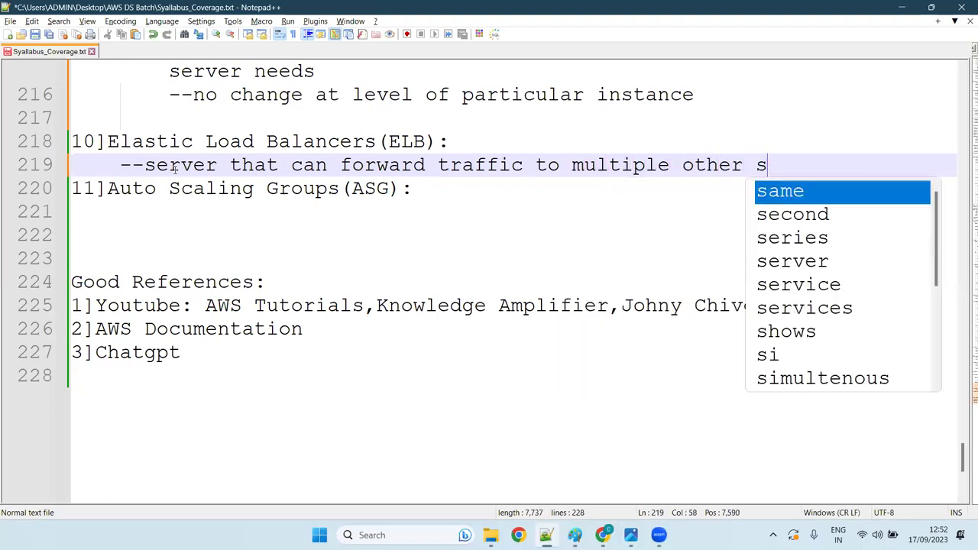
pyautogui.write('erver')
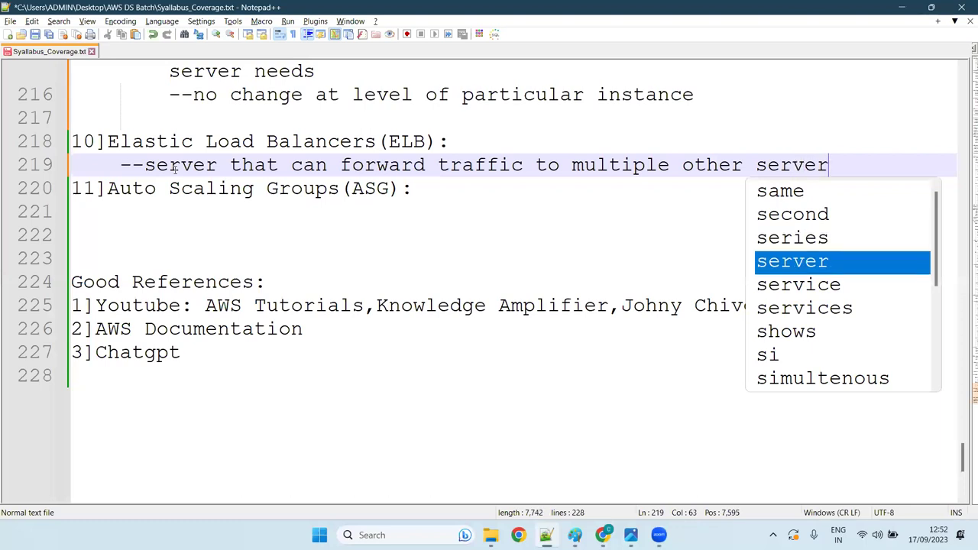
pyautogui.write('s in')
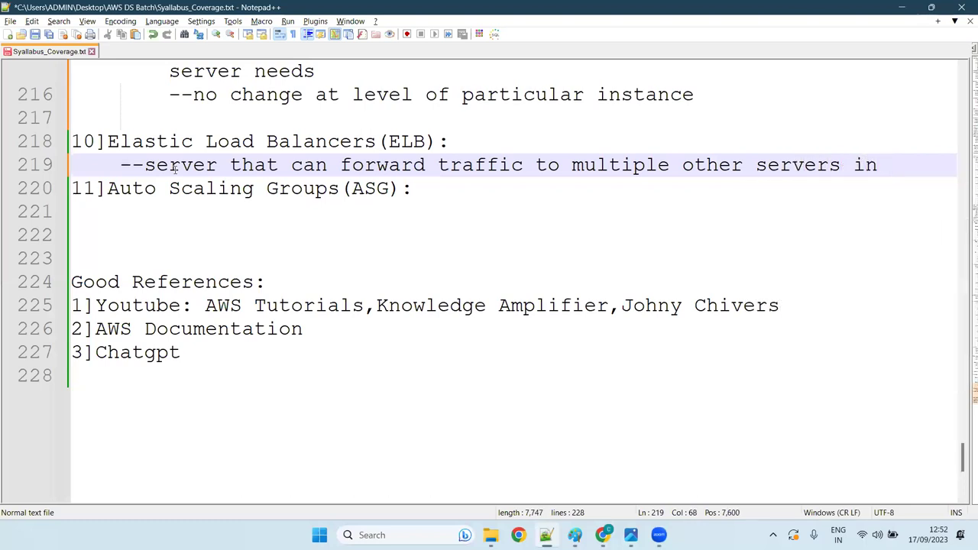
# Step: Replace "multiple other servers in" in the first Elastic Load Balancers bullet with "different Ec2 instances downstream"
pyautogui.press('BackSpace')
pyautogui.press('BackSpace')
pyautogui.press('BackSpace')
pyautogui.press('BackSpace')
pyautogui.press('BackSpace')
pyautogui.press('BackSpace')
pyautogui.press('BackSpace')
pyautogui.press('BackSpace')
pyautogui.press('BackSpace')
pyautogui.press('BackSpace')
pyautogui.press('BackSpace')
pyautogui.press('BackSpace')
pyautogui.press('BackSpace')
pyautogui.press('BackSpace')
pyautogui.press('BackSpace')
pyautogui.press('BackSpace')
pyautogui.press('BackSpace')
pyautogui.press('BackSpace')
pyautogui.press('BackSpace')
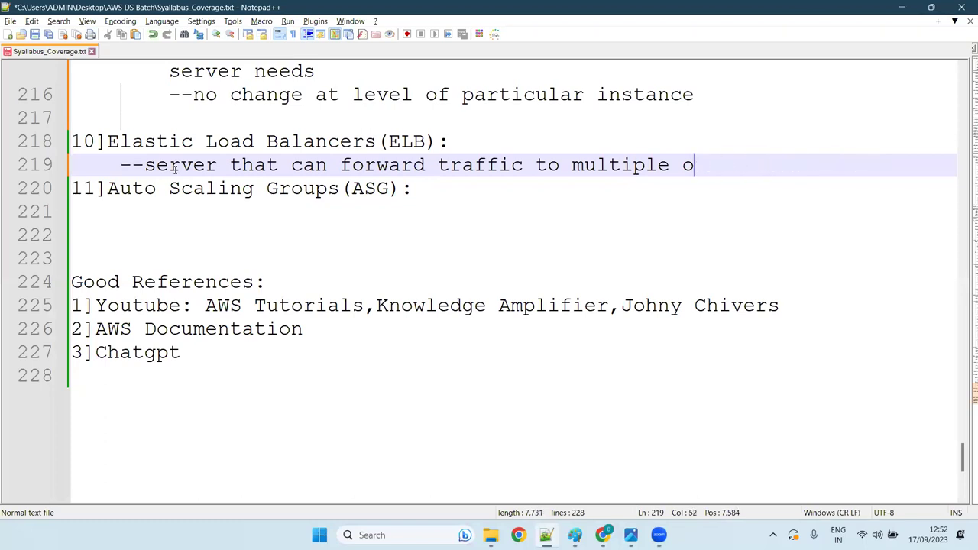
pyautogui.press('BackSpace')
pyautogui.press('BackSpace')
pyautogui.press('BackSpace')
pyautogui.press('BackSpace')
pyautogui.press('BackSpace')
pyautogui.press('BackSpace')
pyautogui.press('BackSpace')
pyautogui.press('BackSpace')
pyautogui.write('diff')
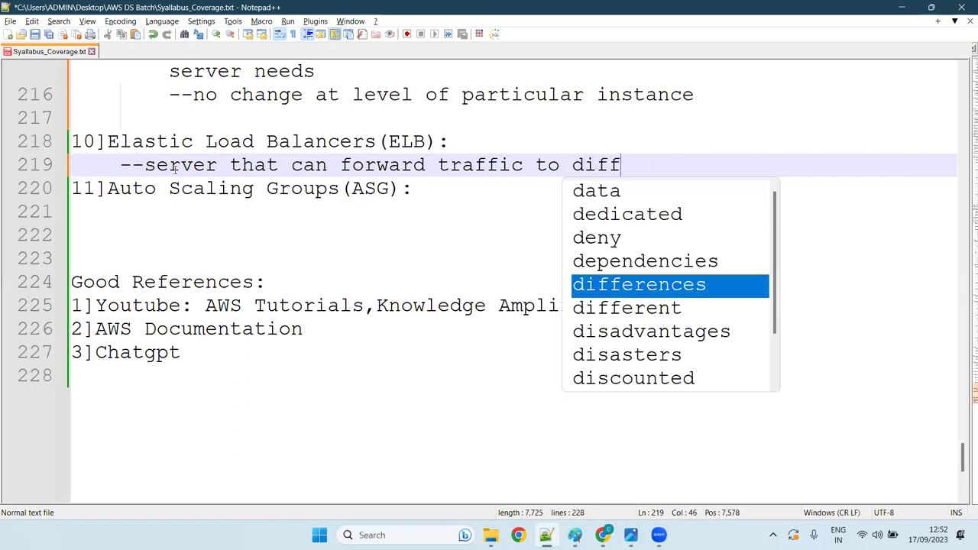
pyautogui.write('erent E')
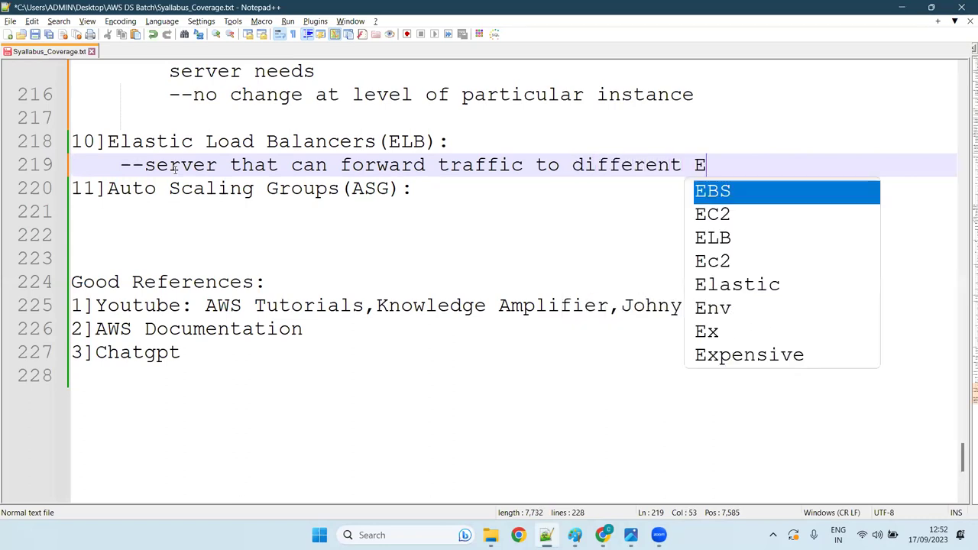
pyautogui.write('c2 in')
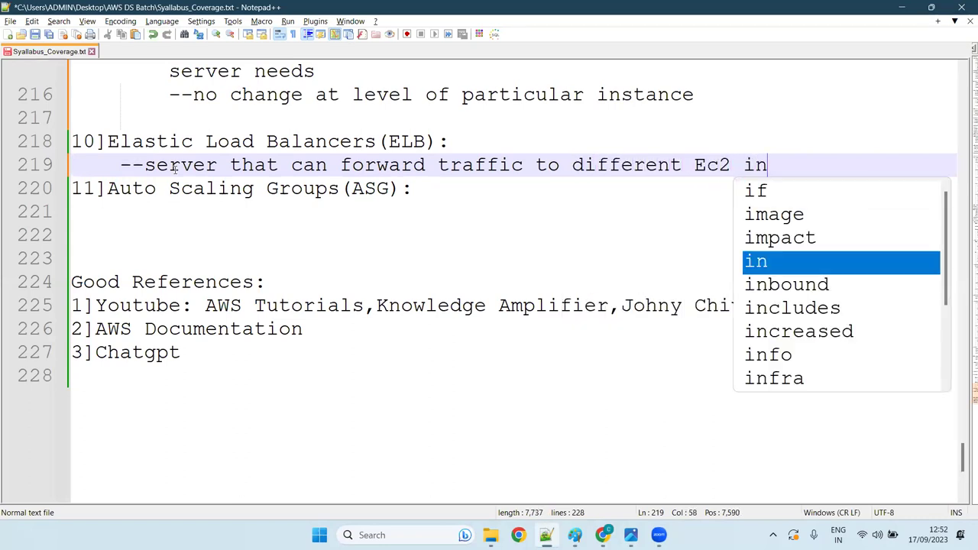
pyautogui.write('stances ')
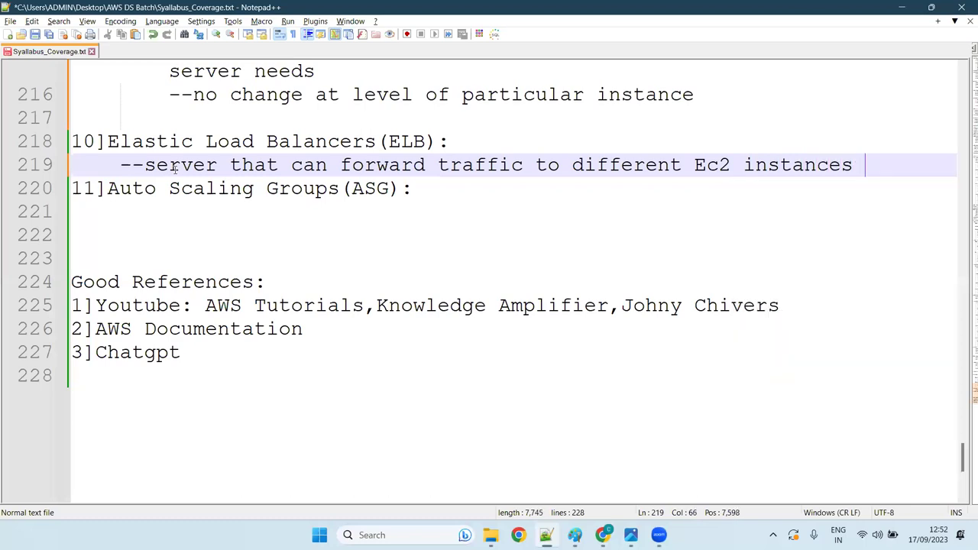
pyautogui.write('downstream')
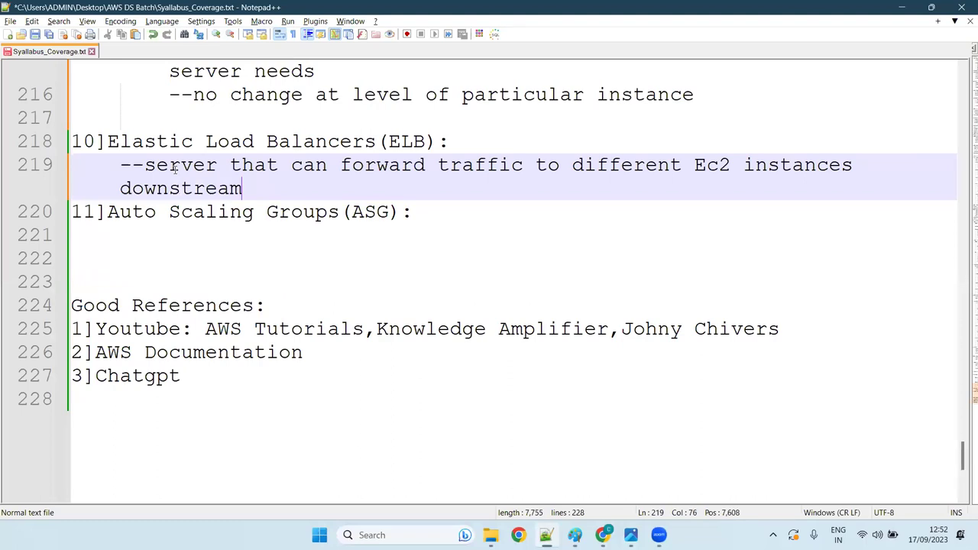
# Step: Add a second bullet under Elastic Load Balancers reading "--single point of access to your application"
pyautogui.press('Return')
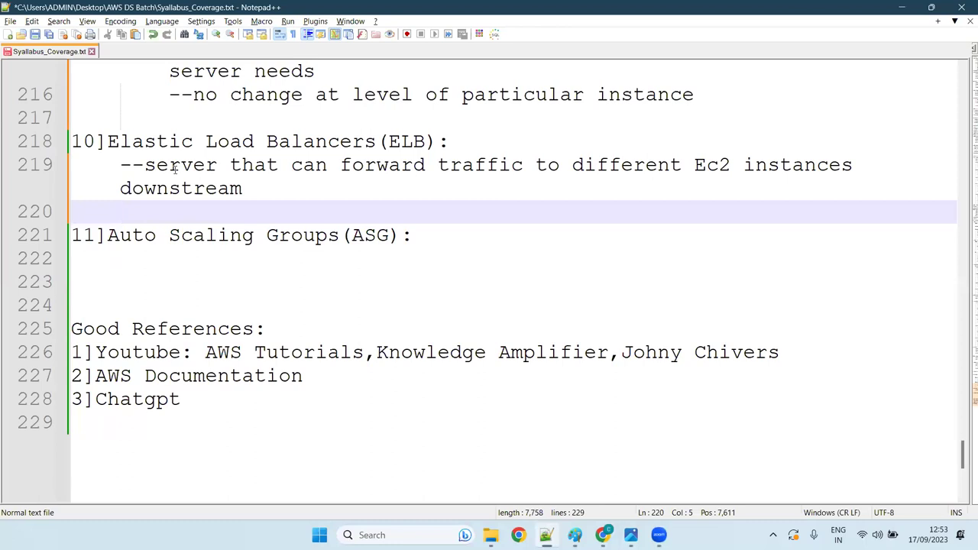
pyautogui.write('--')
pyautogui.write('sinle')
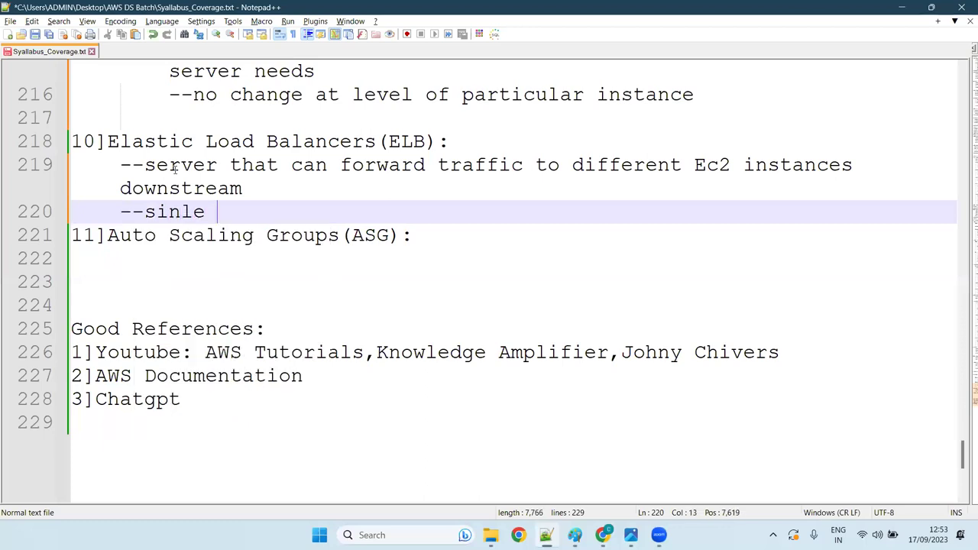
pyautogui.press('BackSpace')
pyautogui.press('BackSpace')
pyautogui.press('BackSpace')
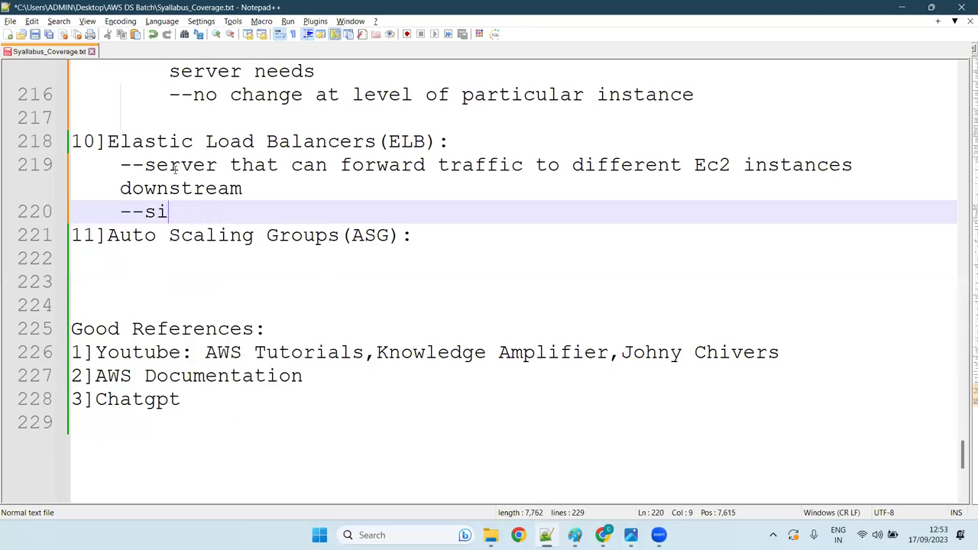
pyautogui.write('ngle')
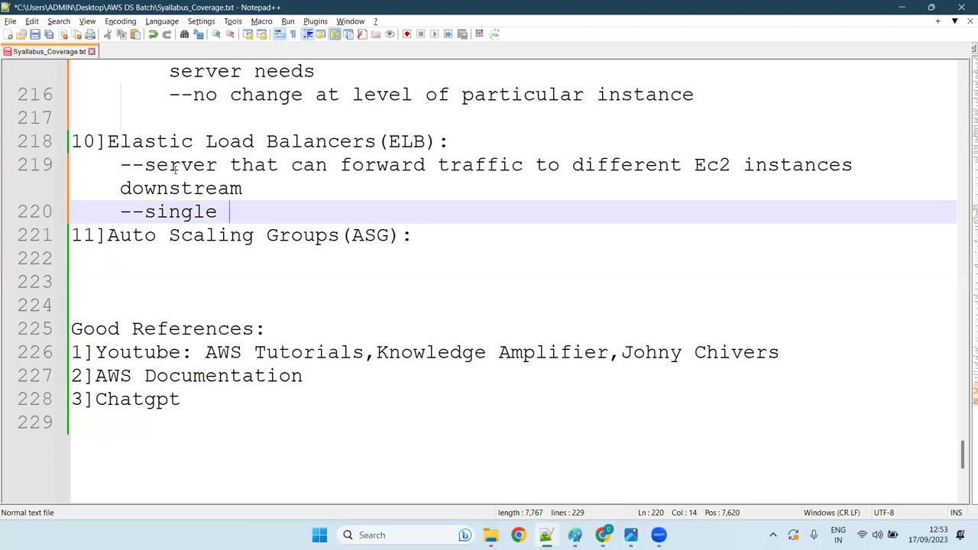
pyautogui.write('poi')
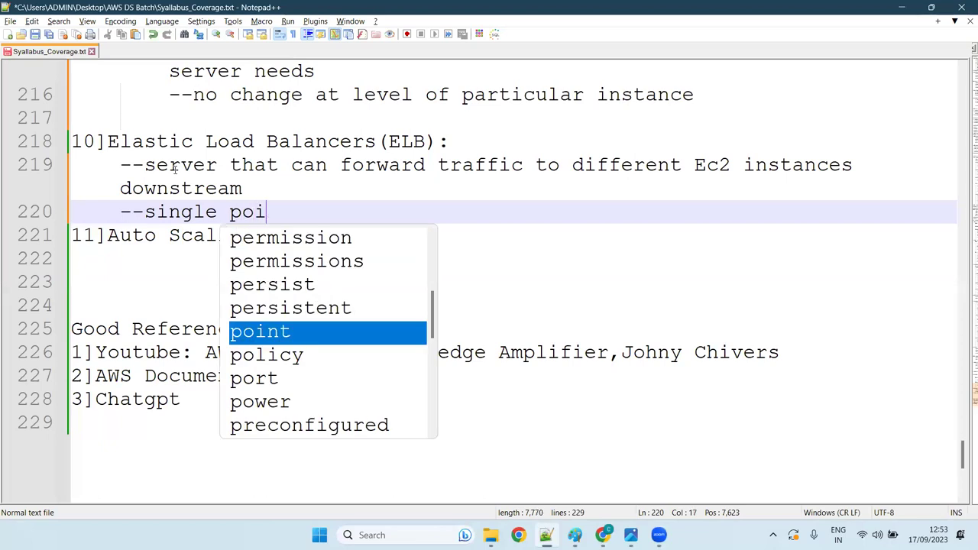
pyautogui.write('nt of ac')
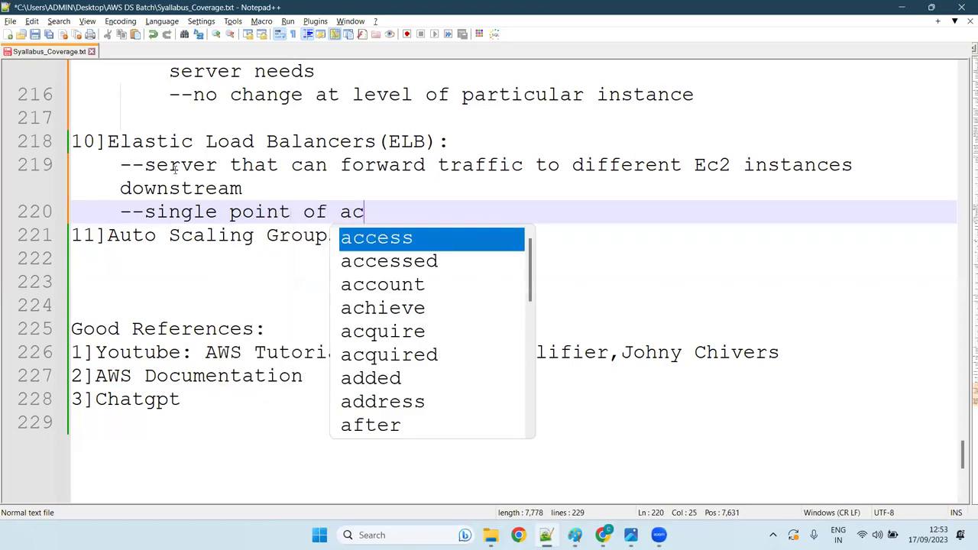
pyautogui.write('cess to ')
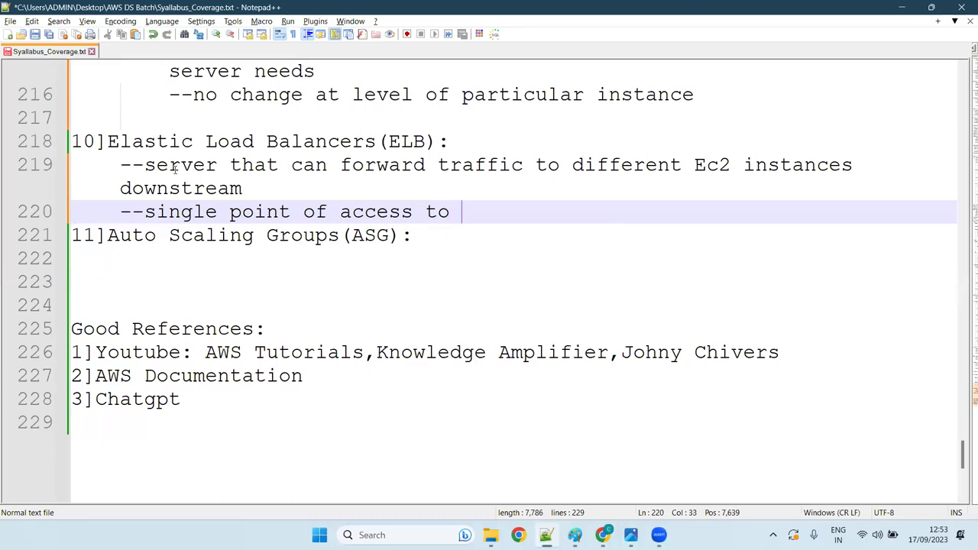
pyautogui.write('your application ')
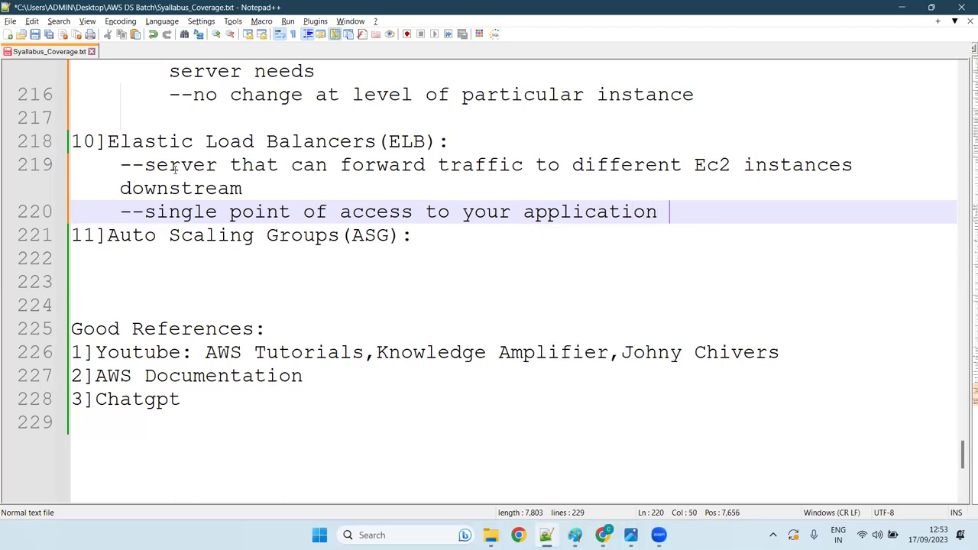
# Step: Append "(by creating common DNS at ELB level)" to the bullet about the single point of access
pyautogui.write('(')
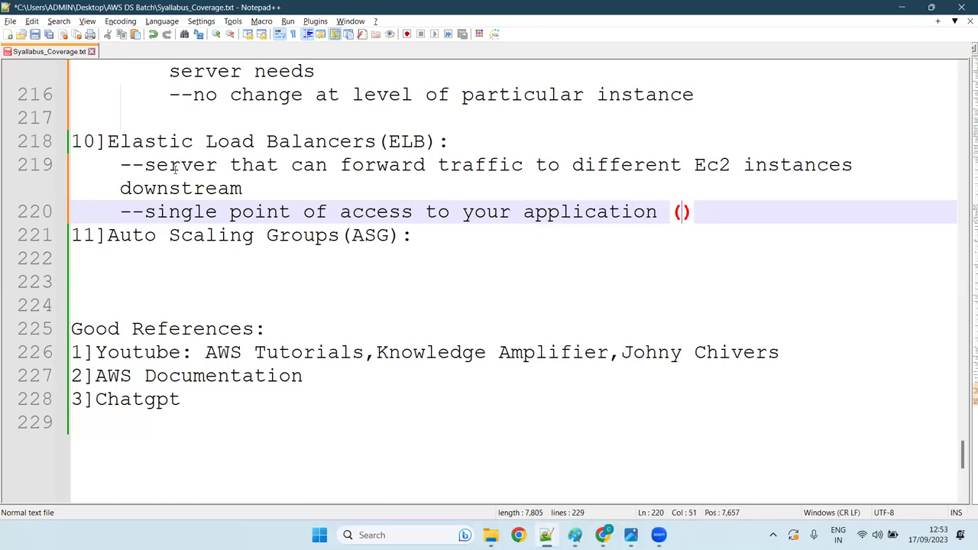
pyautogui.write('by crea')
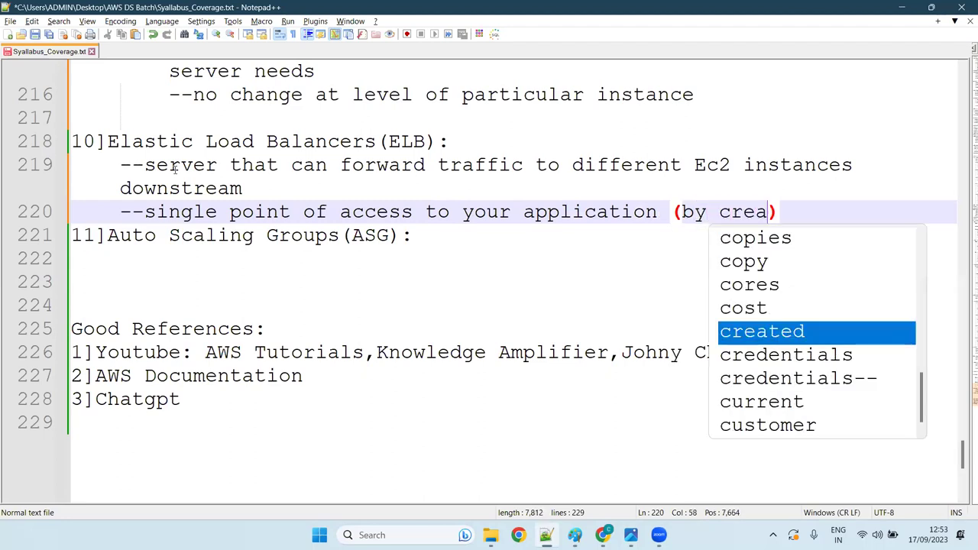
pyautogui.write('ting common ')
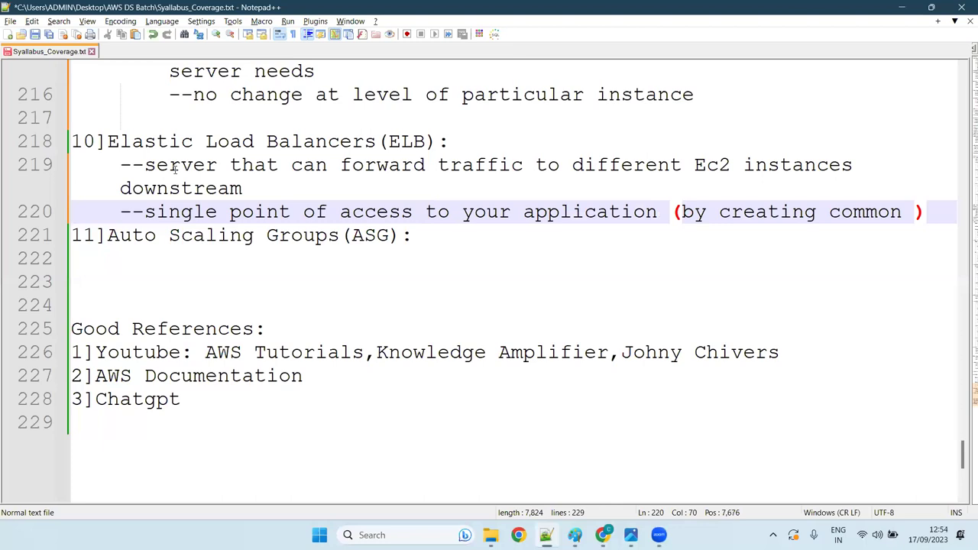
pyautogui.write('DNS')
pyautogui.write(' at EL')
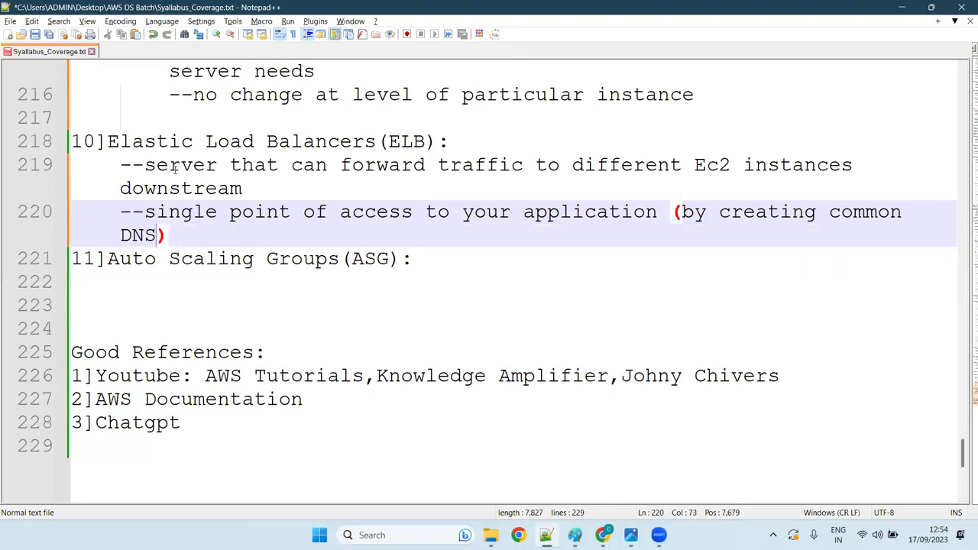
pyautogui.write('B level')
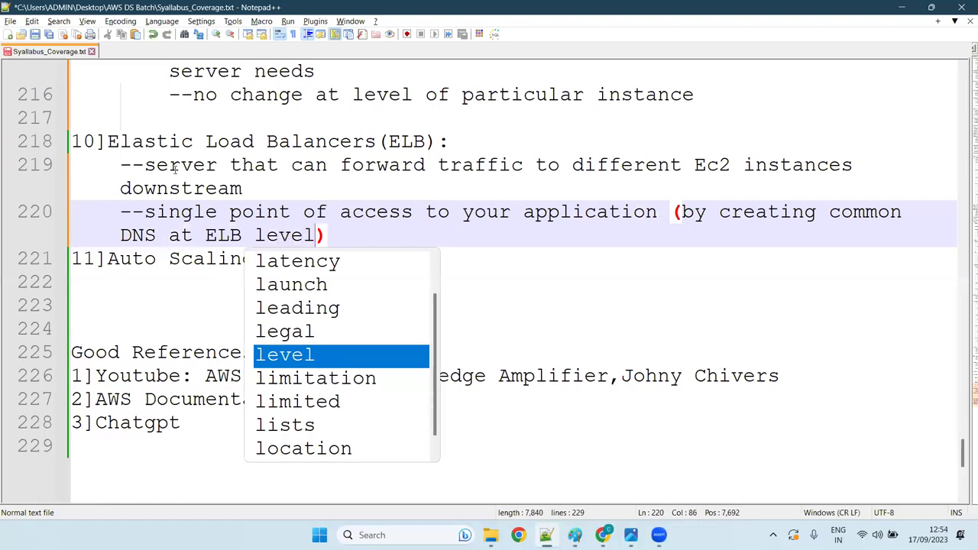
pyautogui.press('Escape')
pyautogui.press('End')
# Step: Add a third bullet under Elastic Load Balancers reading "--high availability"
pyautogui.press('Return')
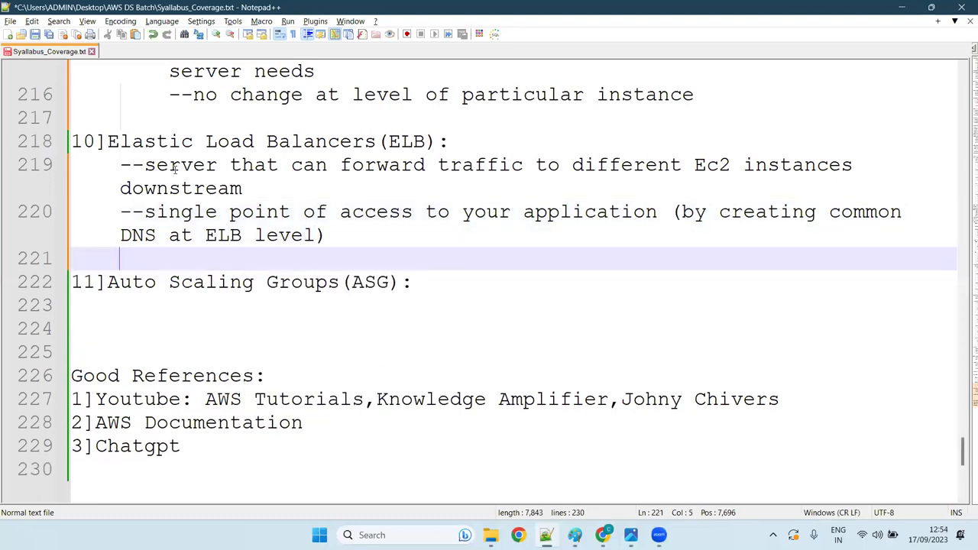
pyautogui.write('--')
pyautogui.write('hig')
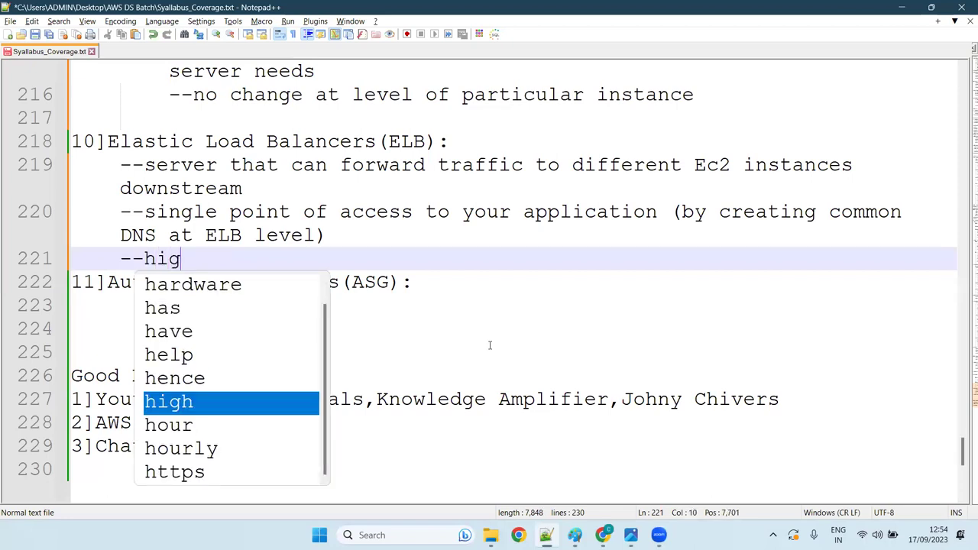
pyautogui.write('h avai')
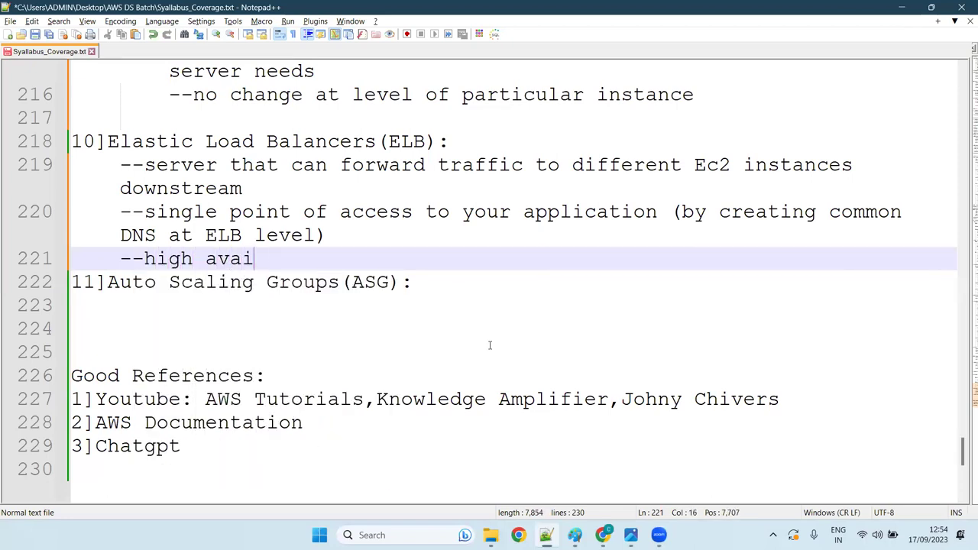
pyautogui.write('lability ')
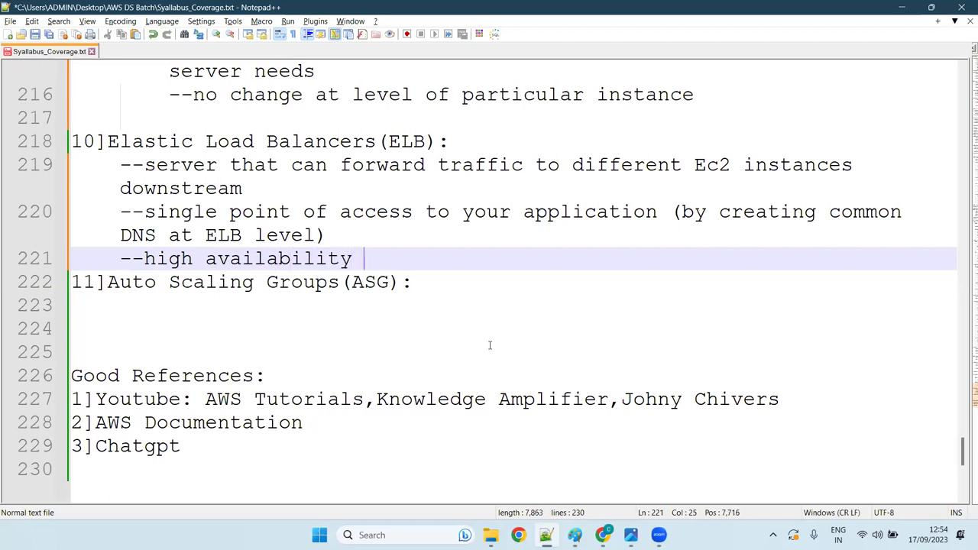
pyautogui.write('across')
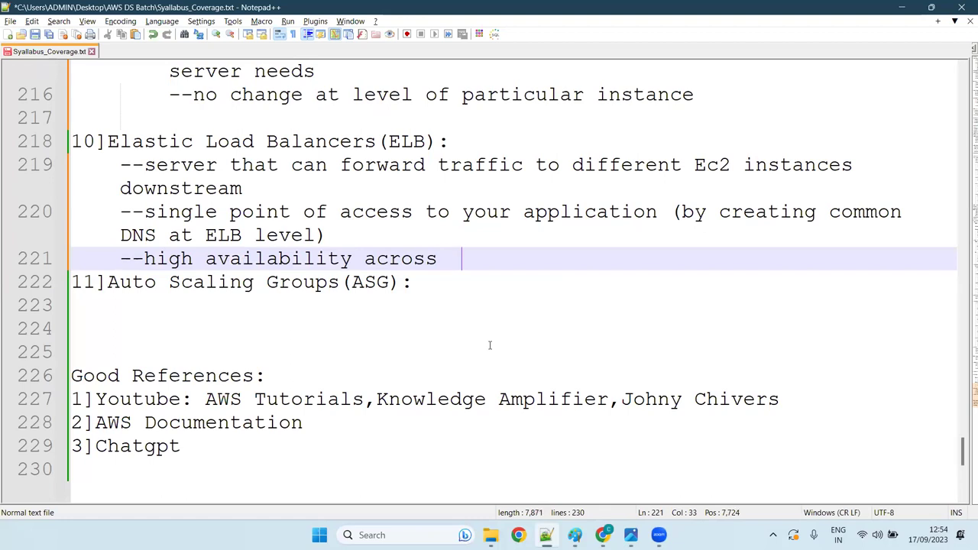
pyautogui.press('BackSpace')
pyautogui.write('regio')
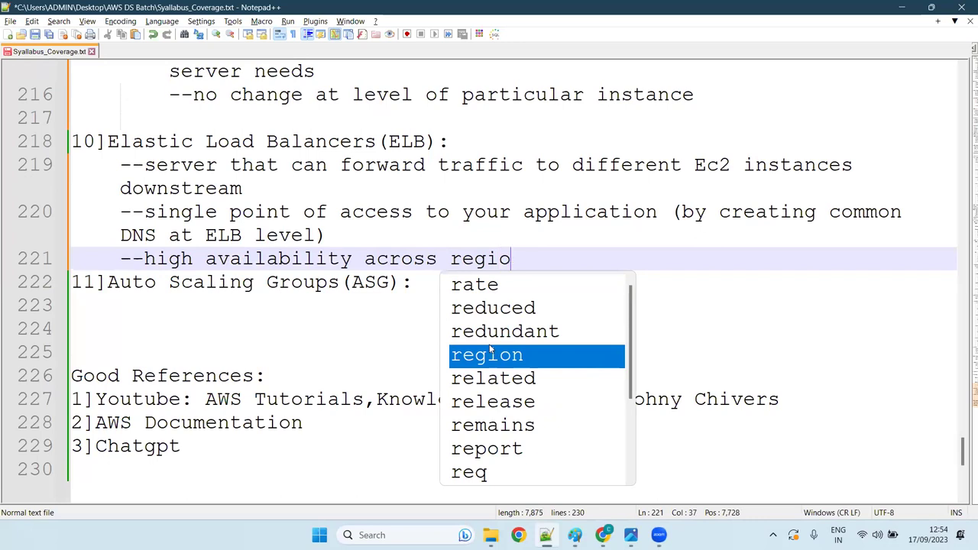
pyautogui.press('BackSpace')
pyautogui.press('BackSpace')
pyautogui.press('BackSpace')
pyautogui.press('BackSpace')
pyautogui.press('BackSpace')
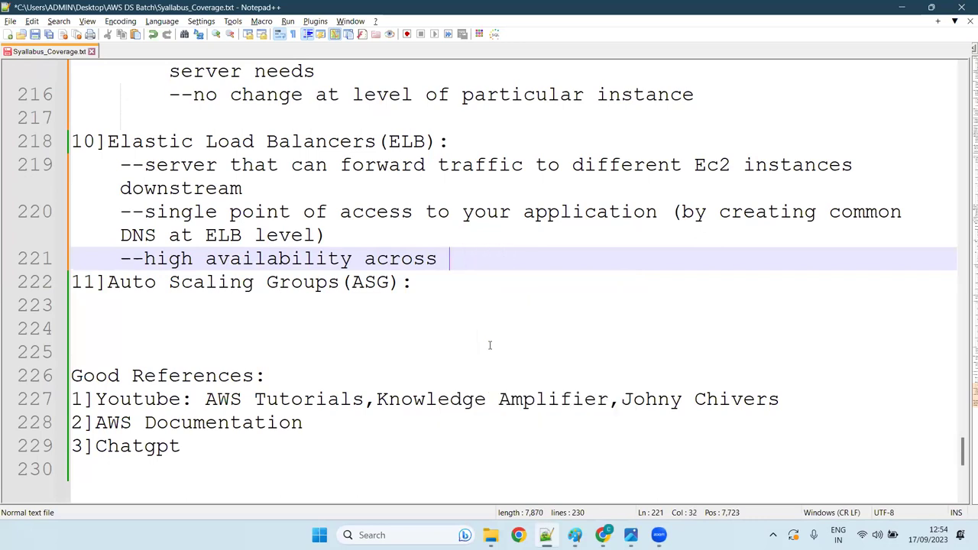
pyautogui.press('BackSpace')
pyautogui.press('BackSpace')
pyautogui.press('BackSpace')
pyautogui.press('BackSpace')
pyautogui.press('BackSpace')
pyautogui.press('BackSpace')
pyautogui.press('BackSpace')
pyautogui.press('BackSpace')
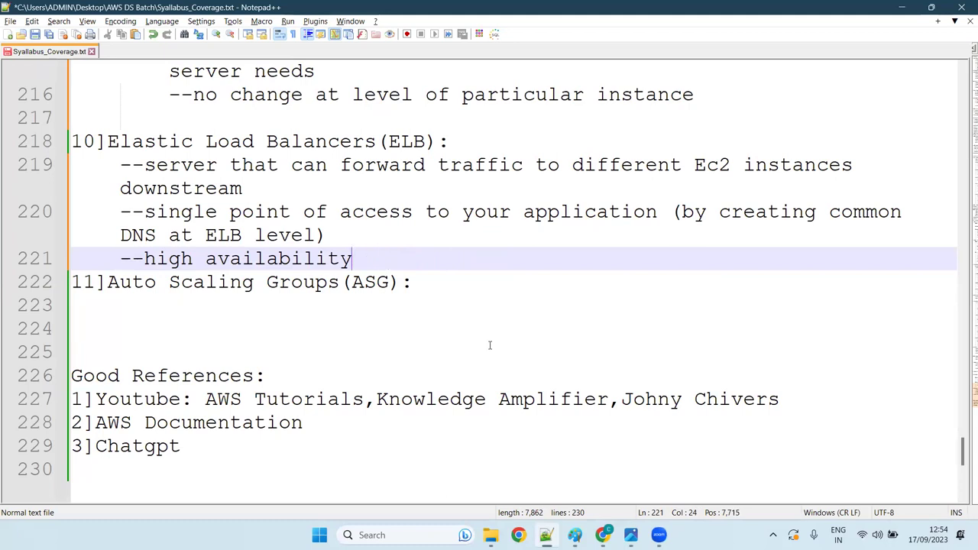
# Step: Add a bullet below "--high availability" reading "--3 Types:Appication Load Balancer"
pyautogui.press('Return')
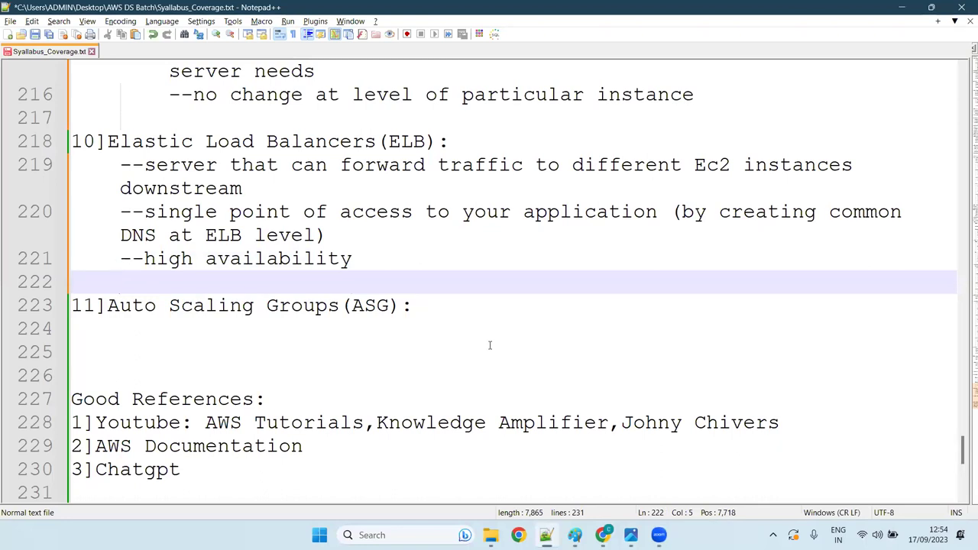
pyautogui.write('--3 Types')
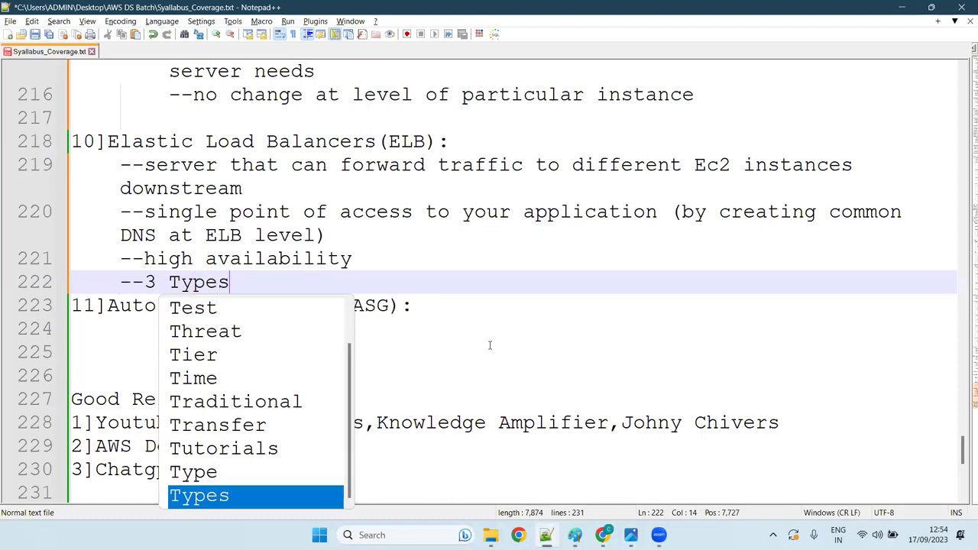
pyautogui.write(':')
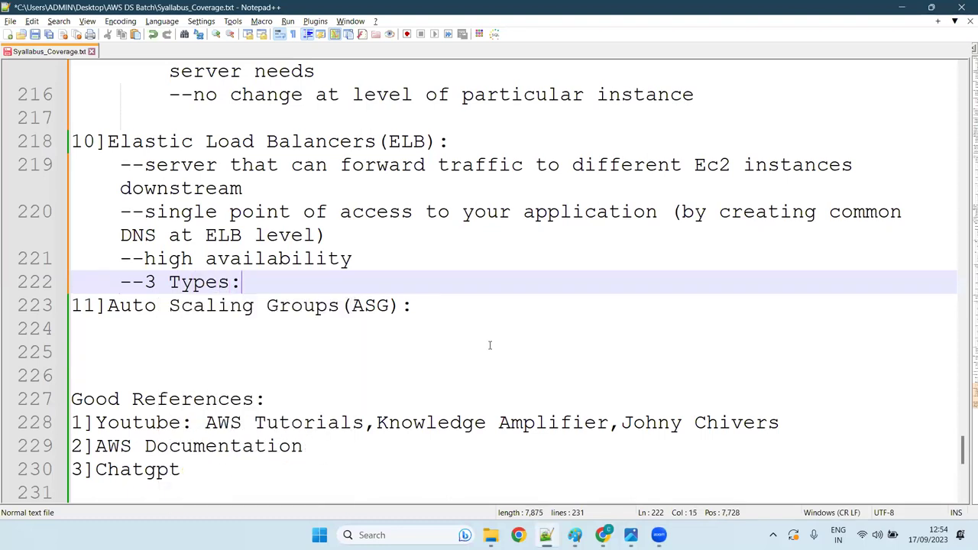
pyautogui.write('Appicatio')
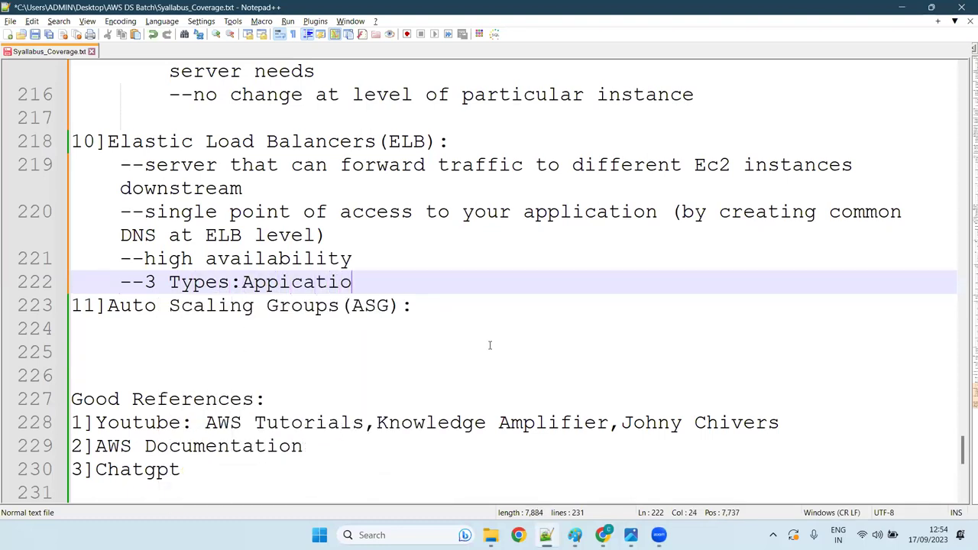
pyautogui.write('n Load Bal')
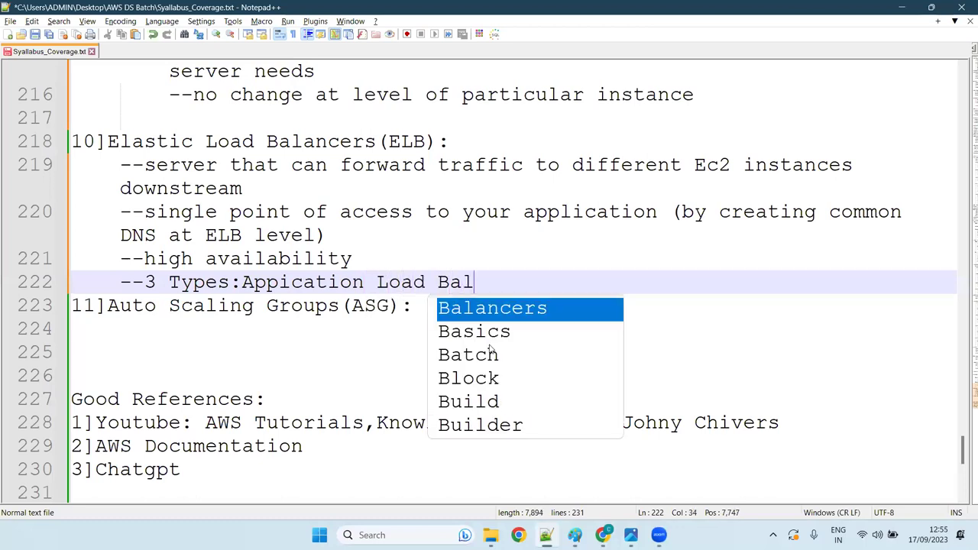
pyautogui.write('ancer')
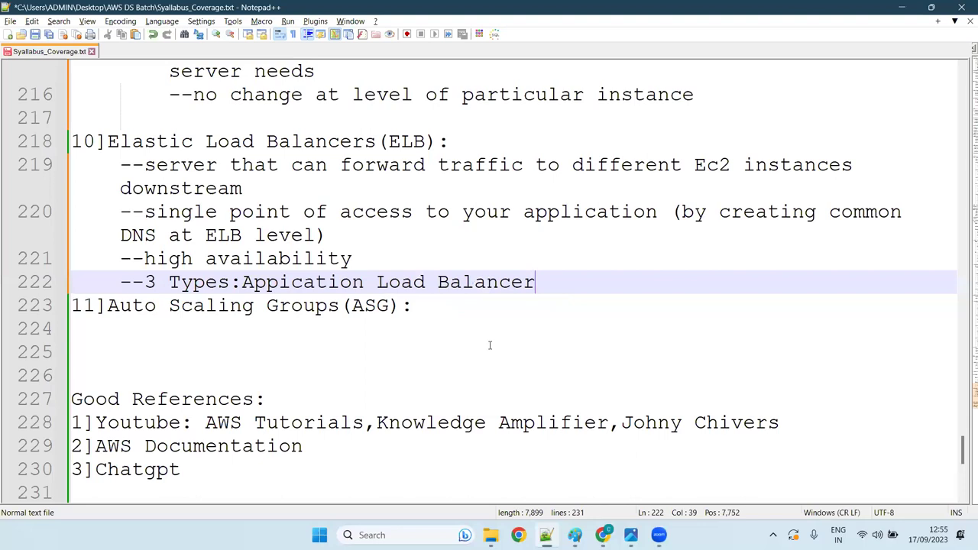
# Step: Add "Network Load Balancer" on an indented line below the first load balancer type
pyautogui.press('Return')
pyautogui.write('aa')
pyautogui.press('BackSpace')
pyautogui.press('BackSpace')
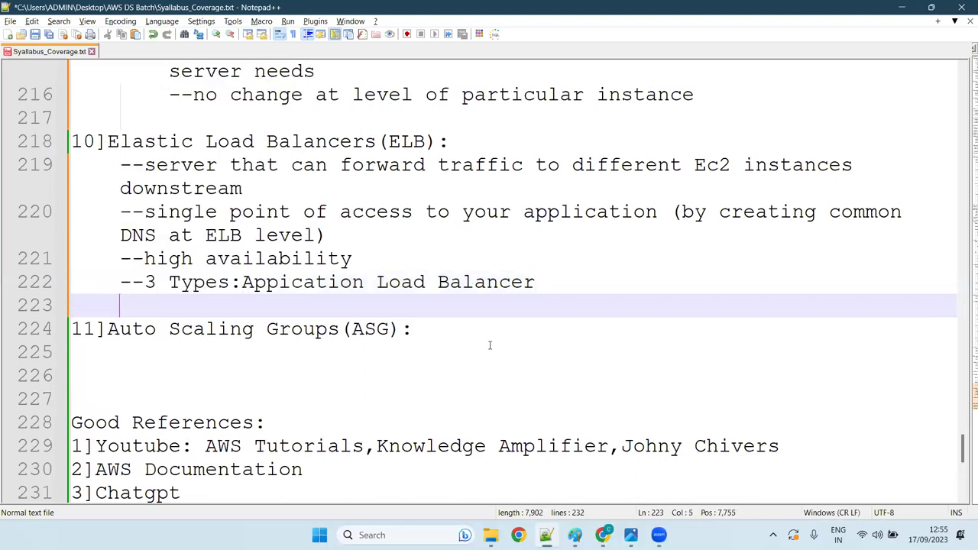
pyautogui.press('Tab')
pyautogui.press('Tab')
pyautogui.write('Netwo')
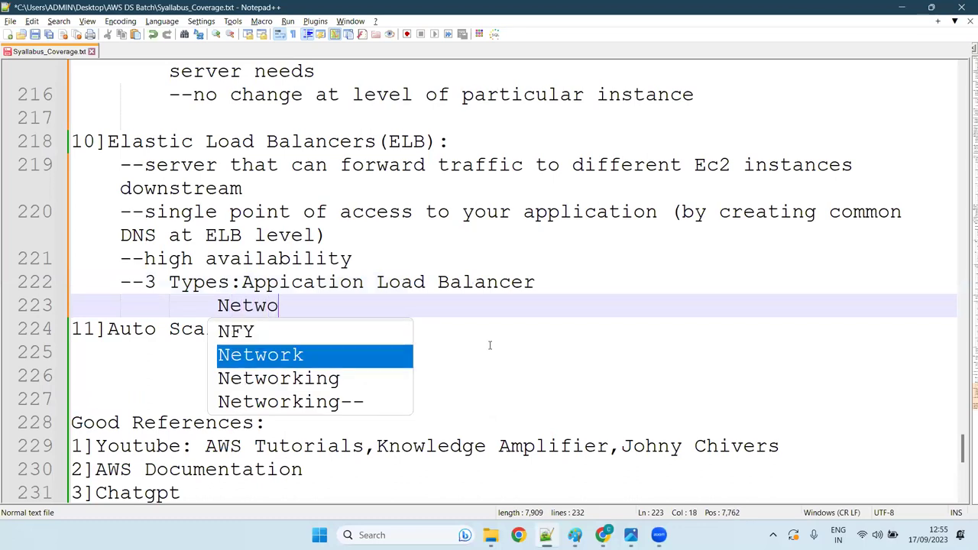
pyautogui.write('rk oad')
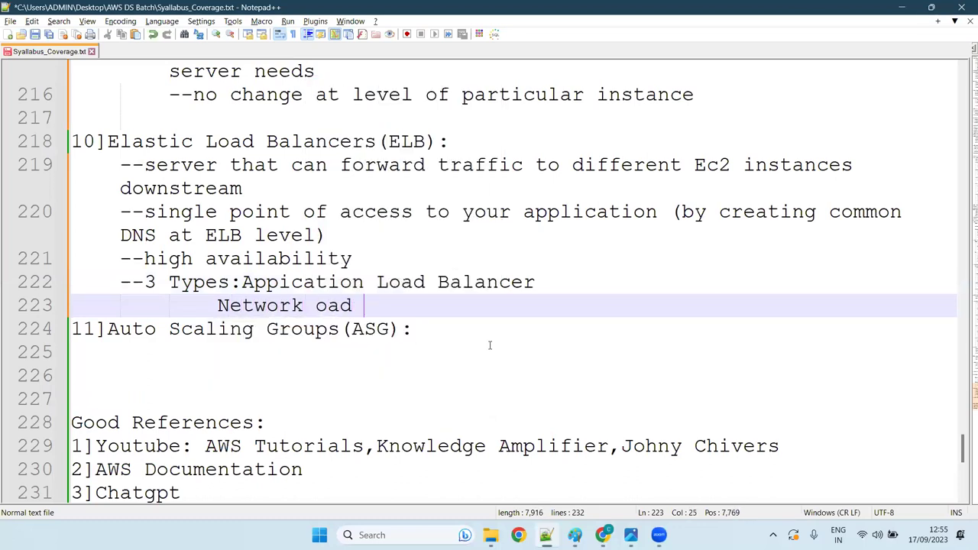
pyautogui.press('BackSpace')
pyautogui.press('BackSpace')
pyautogui.press('BackSpace')
pyautogui.press('BackSpace')
pyautogui.write('Lo')
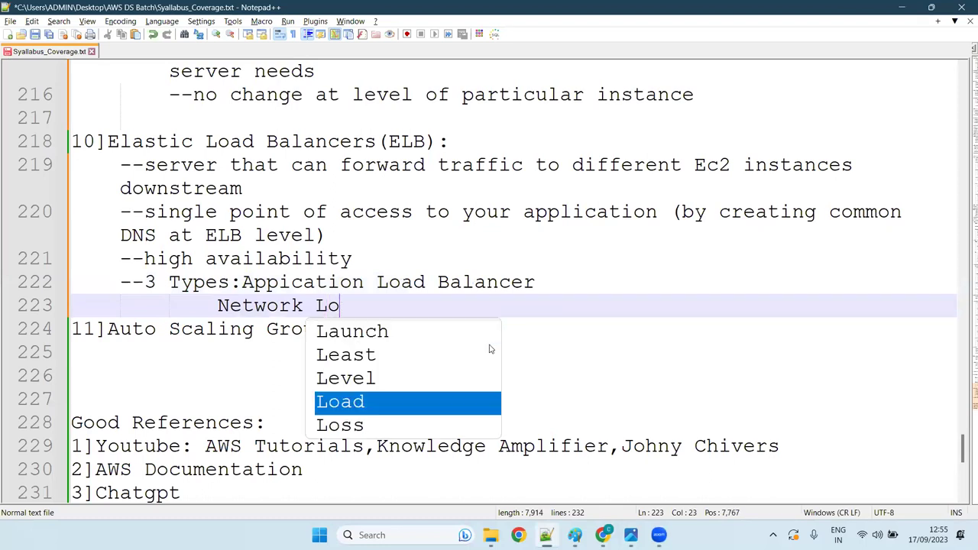
pyautogui.write('ad Bala')
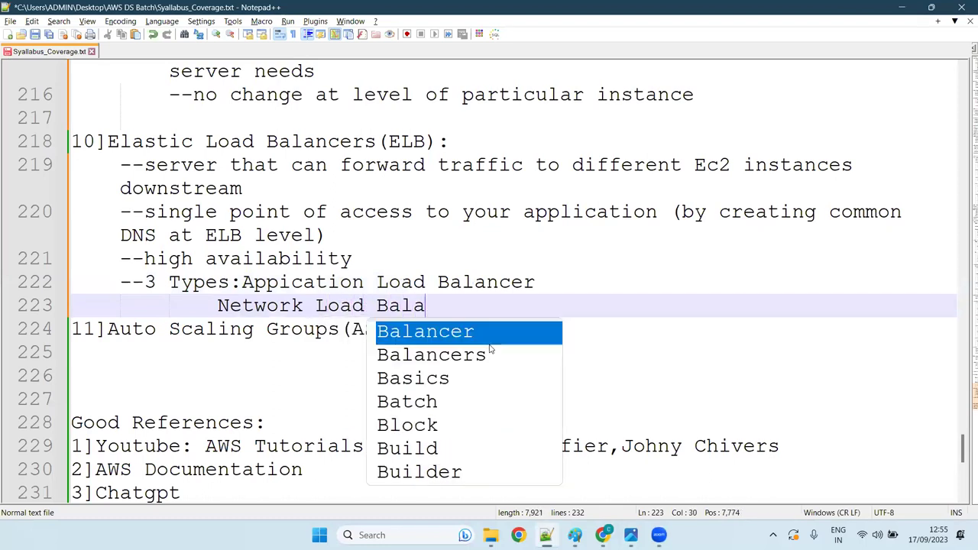
pyautogui.write('ncer')
# Step: List "Gateway Load Balancer" as the third load balancer type and leave an empty line after it
pyautogui.press('Return')
pyautogui.write('Gat')
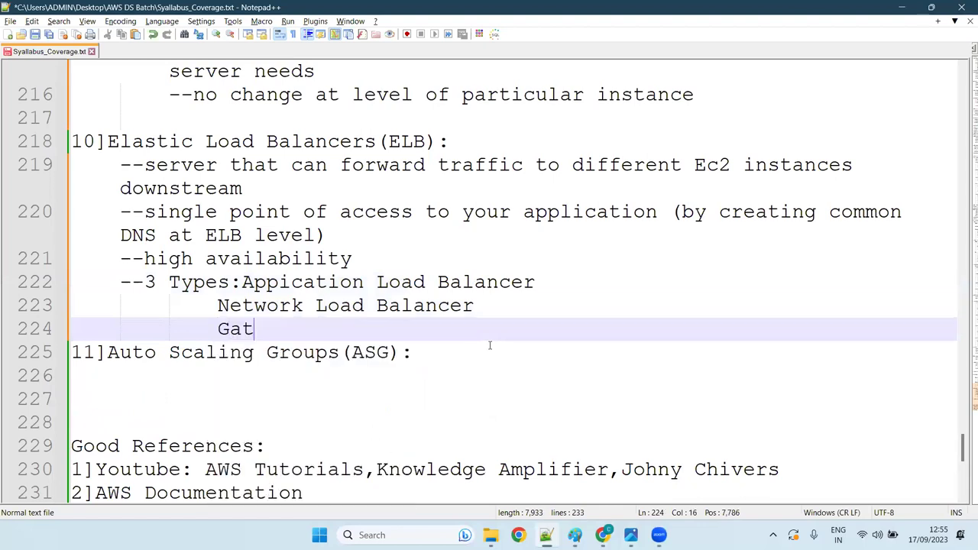
pyautogui.write('eway Load Bala')
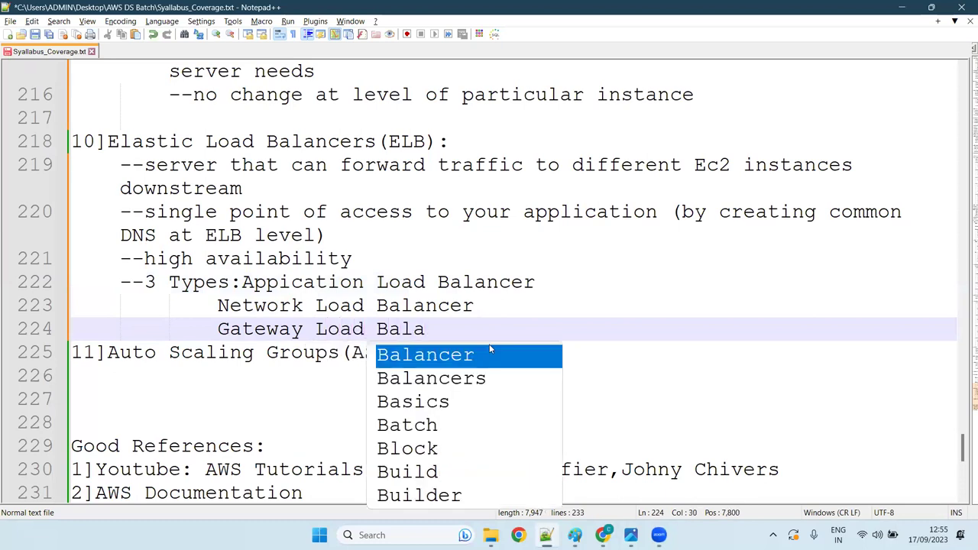
pyautogui.press('Return')
pyautogui.press('Return')
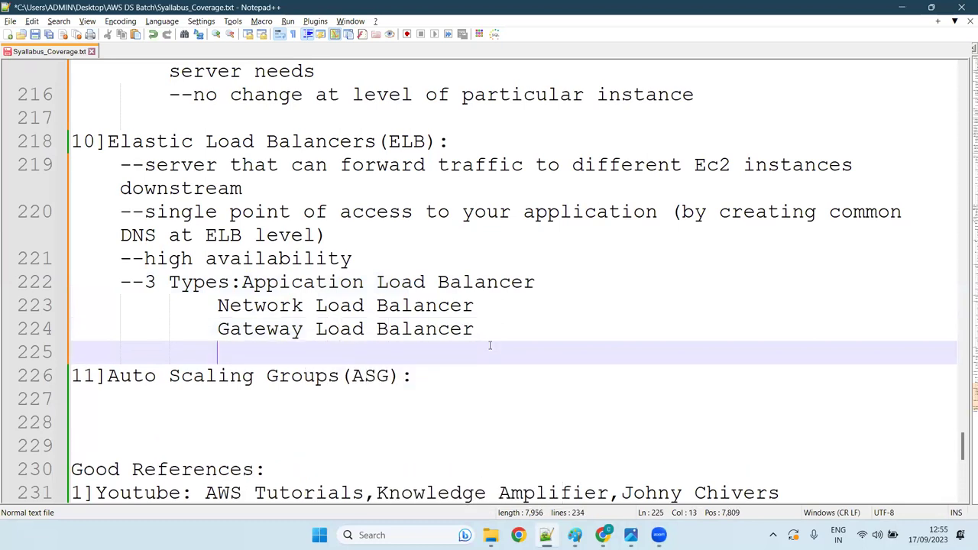
pyautogui.press('BackSpace')
pyautogui.press('BackSpace')
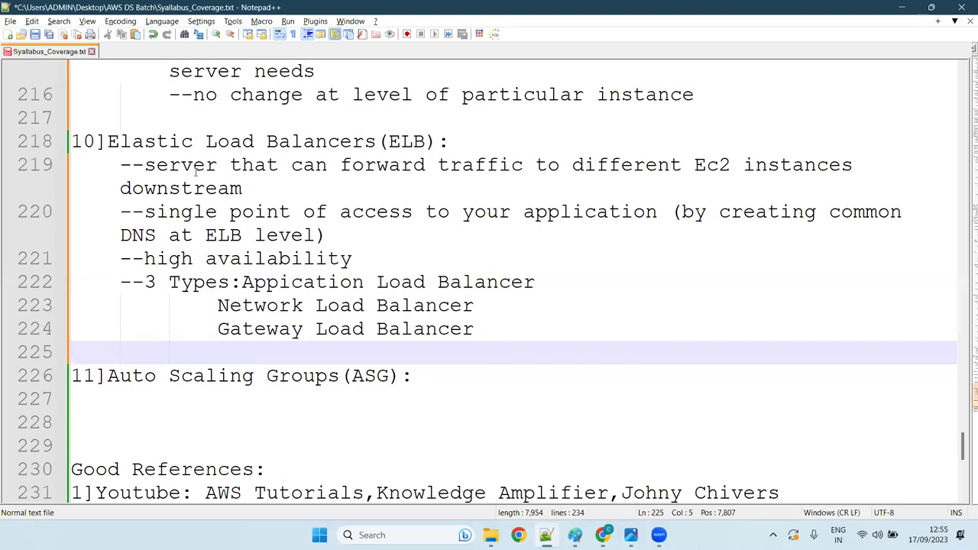
# Step: Add an indented bullet under Auto Scaling Groups(ASG) reading "--for scaling based on changing workload needs"
pyautogui.click(142, 399)
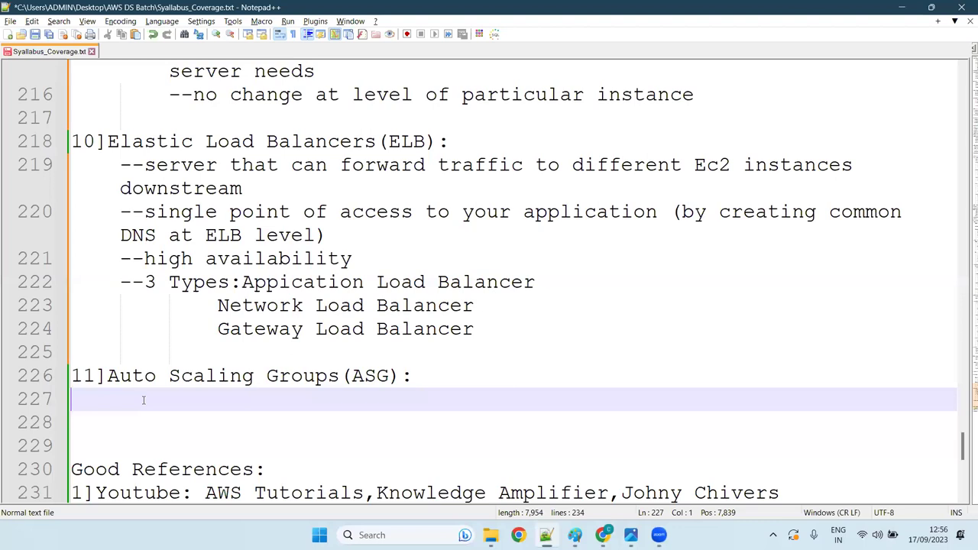
pyautogui.write('--  for sc')
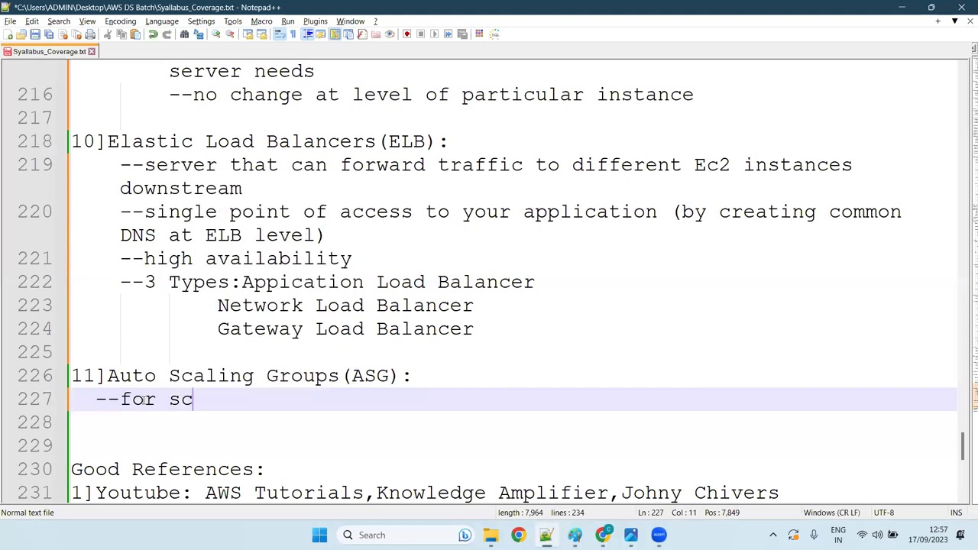
pyautogui.write('aling based on ')
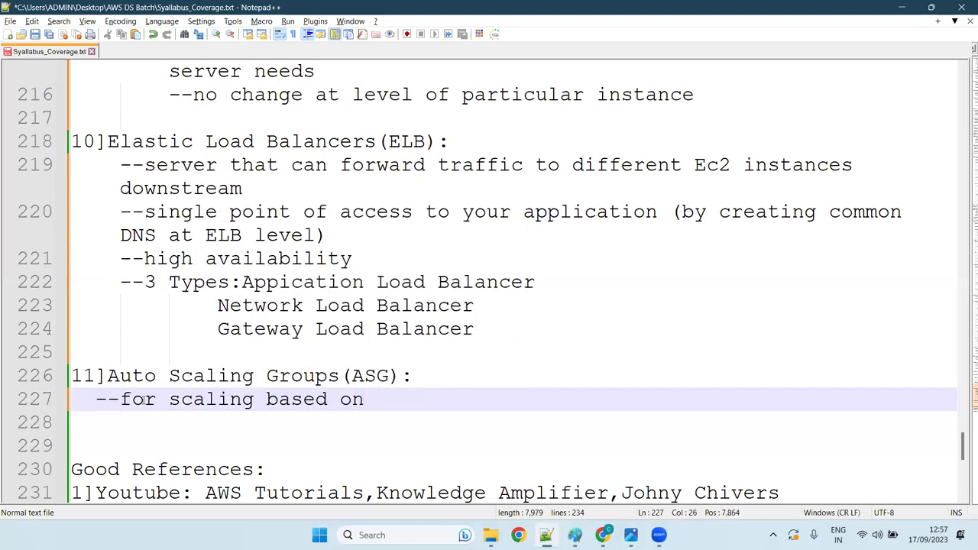
pyautogui.write('chan')
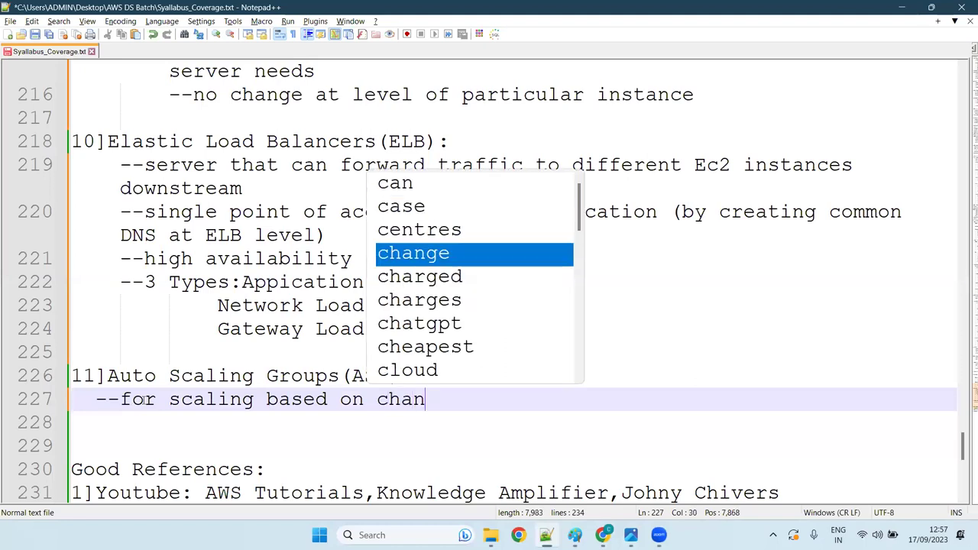
pyautogui.write('ginf')
pyautogui.press('BackSpace')
pyautogui.press('BackSpace')
pyautogui.write('g workload needs')
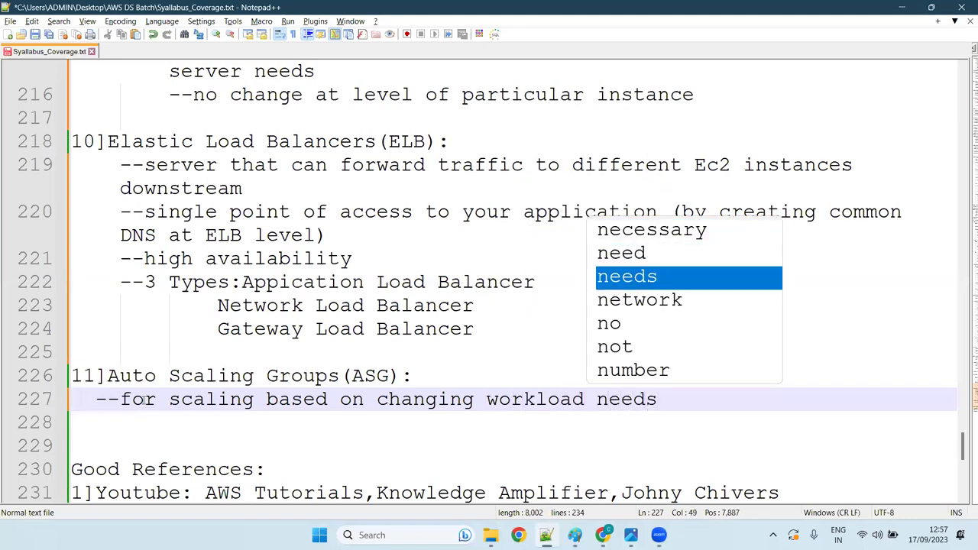
# Step: Add an indented line below the ASG scaling bullet reading "Scale Out-->increasing instances for addressing increased demand"
pyautogui.press('Return')
pyautogui.press('Return')
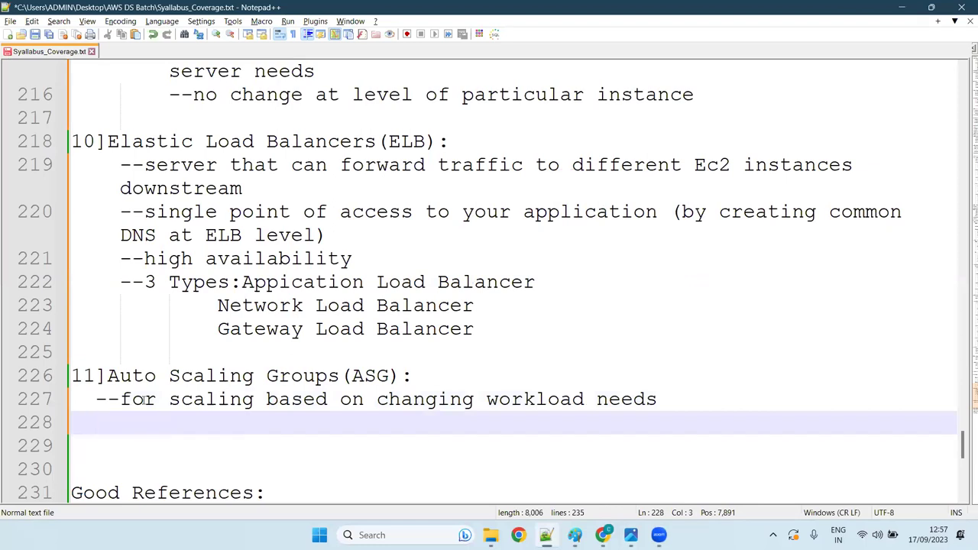
pyautogui.write('Scale Out')
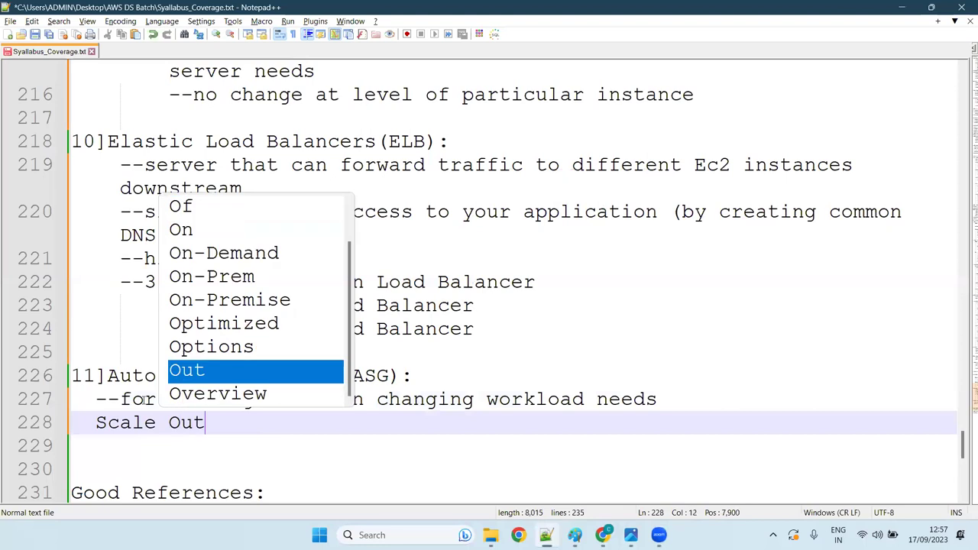
pyautogui.write('-->i')
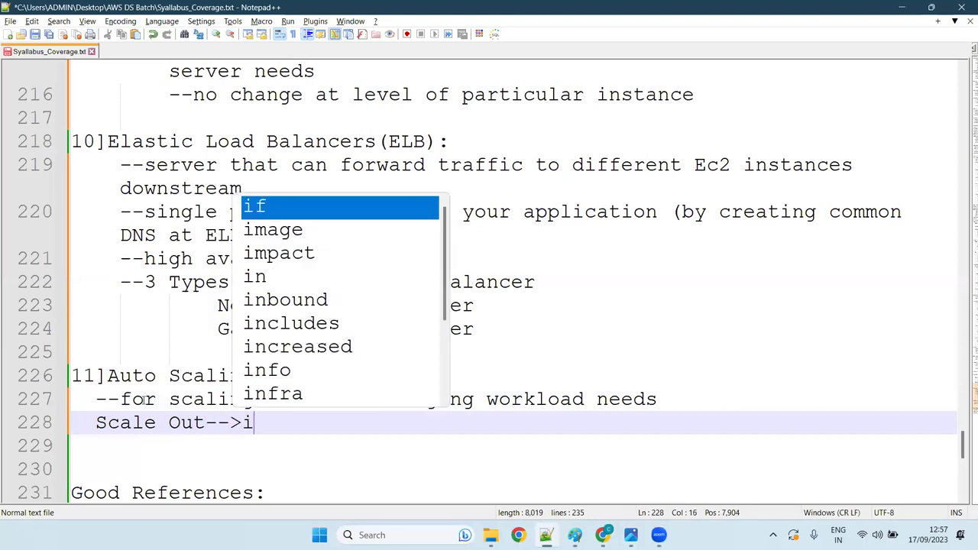
pyautogui.write('ncreasing ')
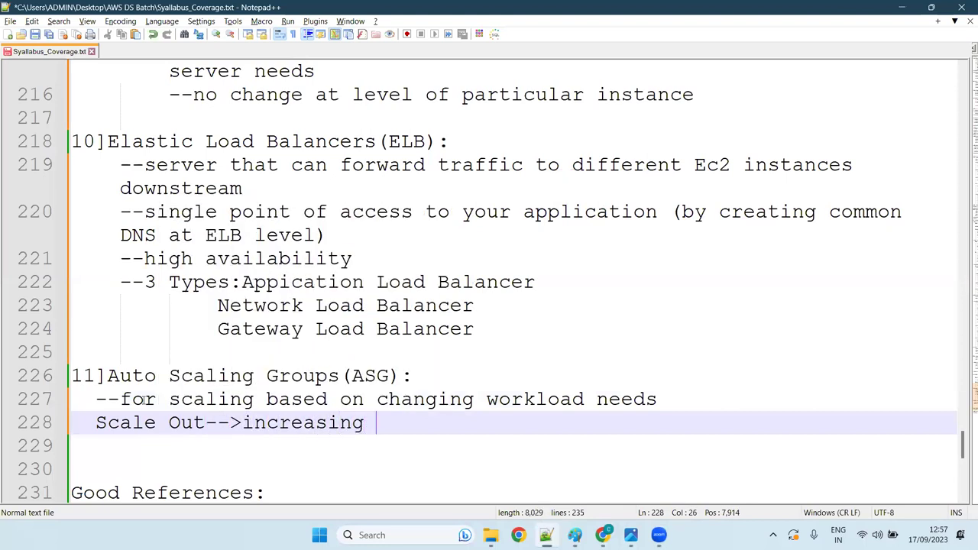
pyautogui.write('inst')
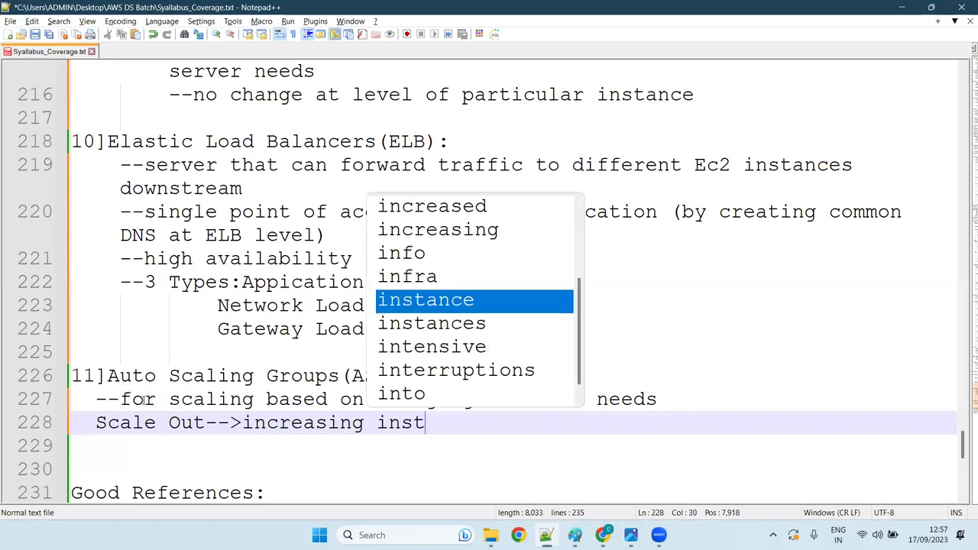
pyautogui.write('ances f')
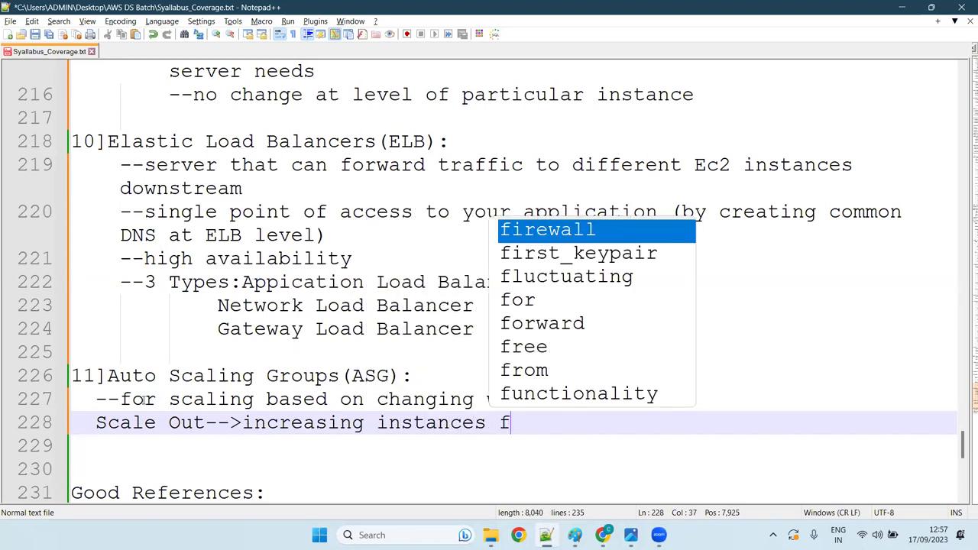
pyautogui.write('or adde')
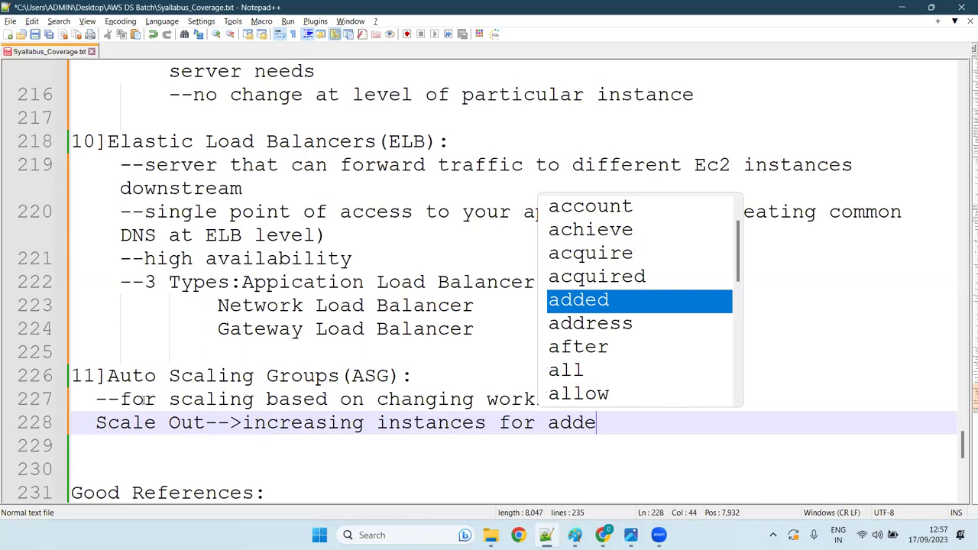
pyautogui.press('BackSpace')
pyautogui.write('ress')
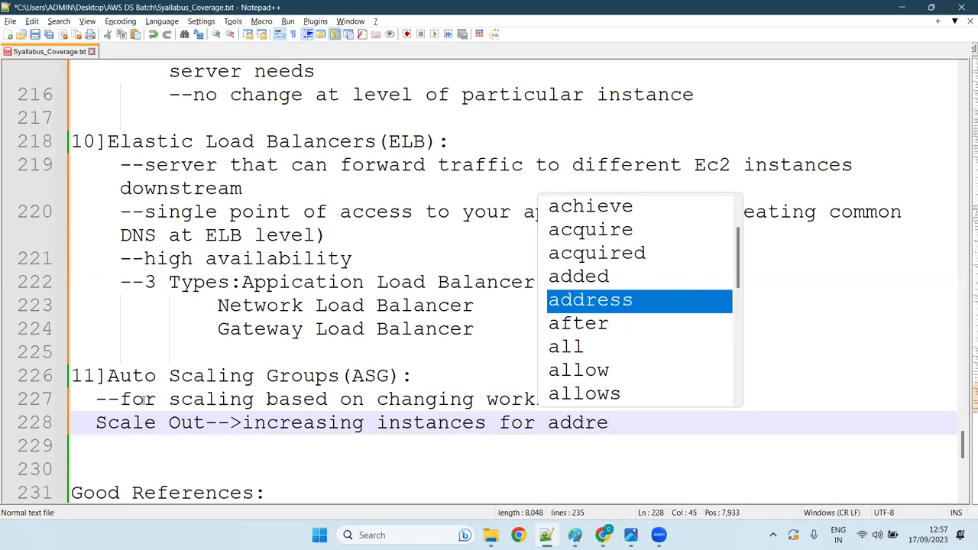
pyautogui.write('ing in')
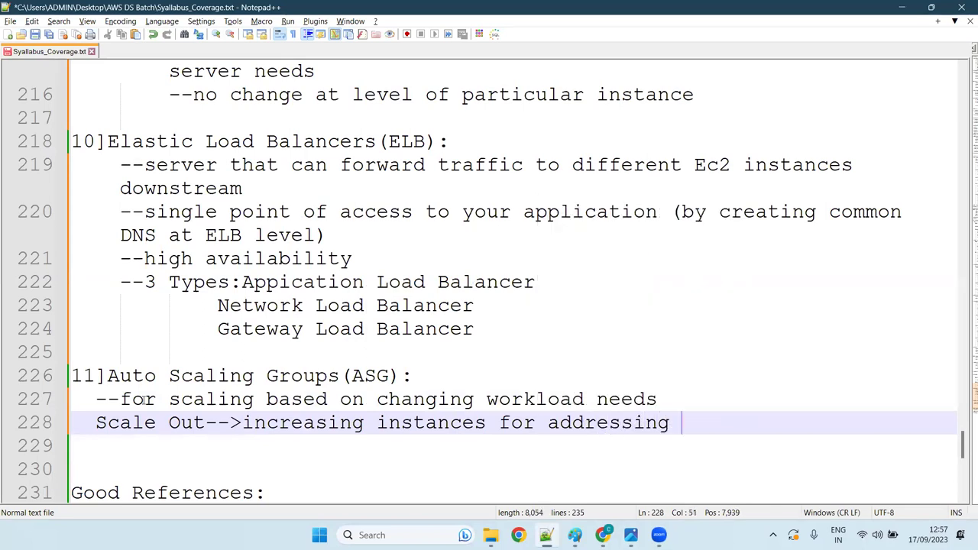
pyautogui.write('creased ')
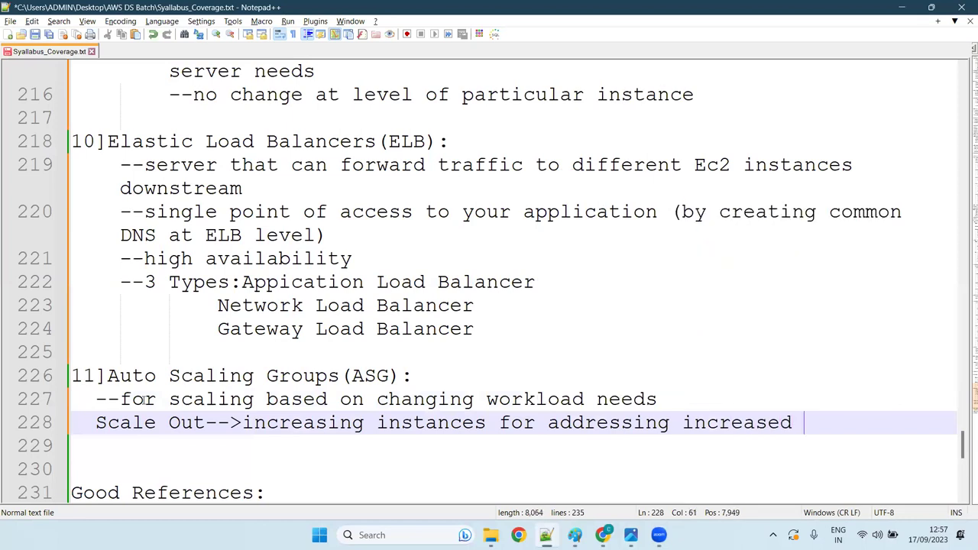
pyautogui.write('demand')
pyautogui.press('Return')
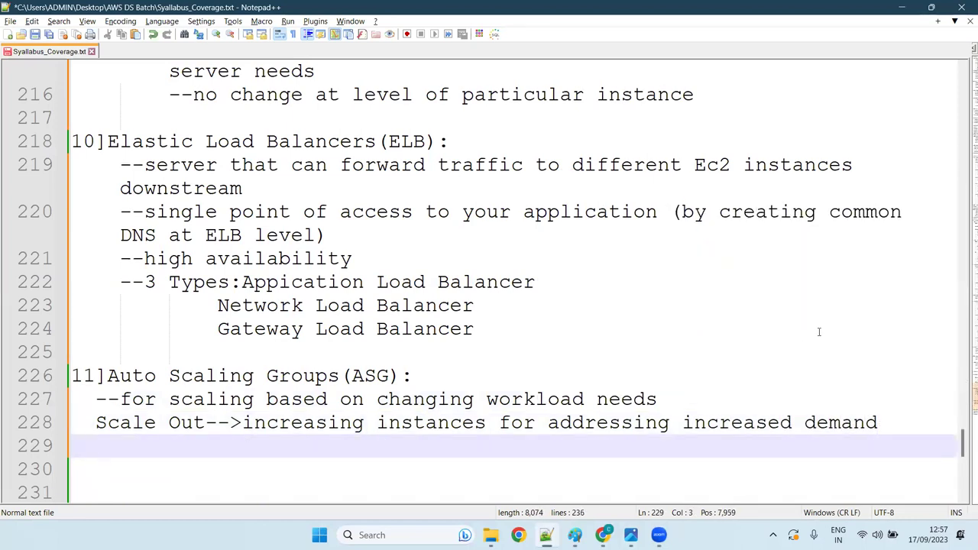
# Step: Duplicate the whole Scale Out line onto the empty line directly below it
pyautogui.click(885, 422)
pyautogui.moveTo(881, 422); pyautogui.dragTo(65, 423)
pyautogui.hotkey('ctrl', 'c')
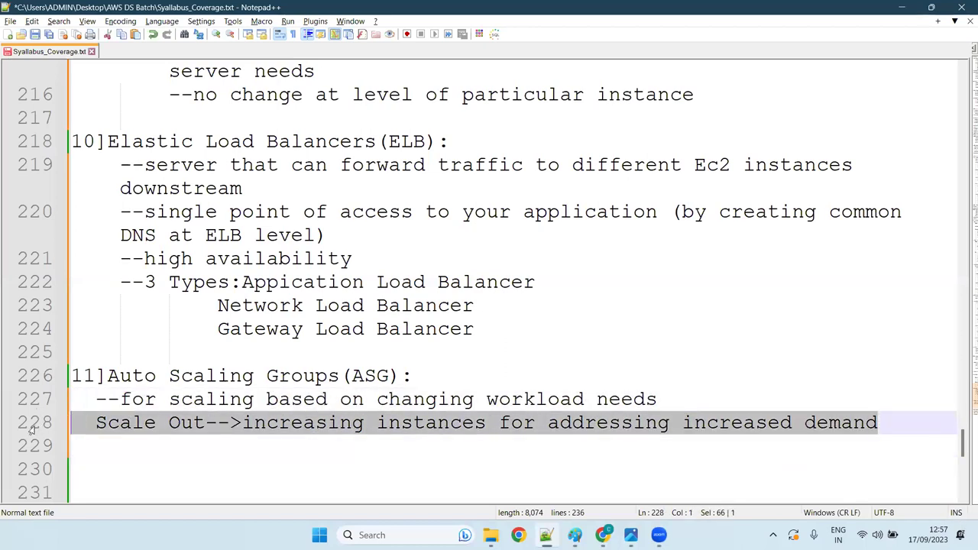
pyautogui.click(100, 444)
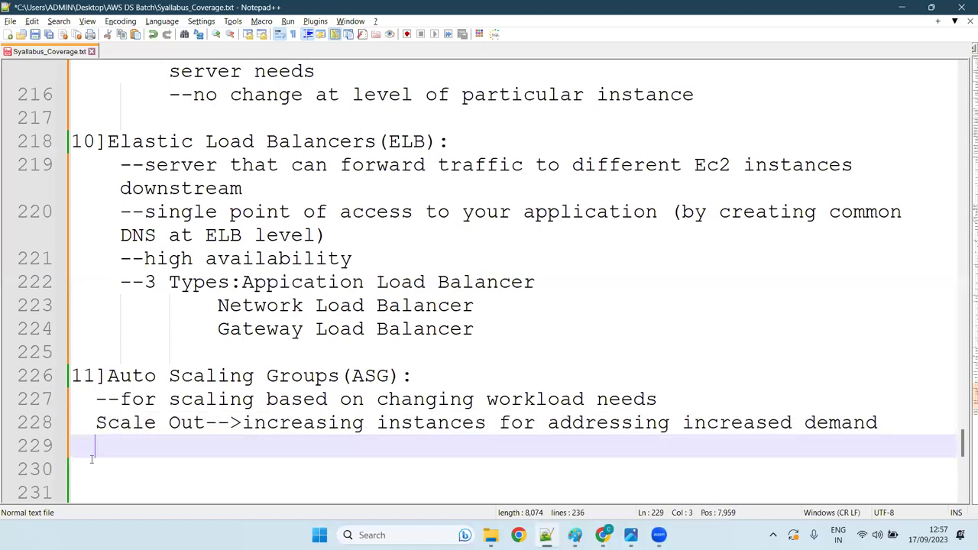
pyautogui.press('BackSpace')
pyautogui.hotkey('ctrl', 'v')
# Step: Change the beginning of the duplicated line to "Scale in-->decreasing"
pyautogui.click(201, 446)
pyautogui.press('BackSpace')
pyautogui.press('BackSpace')
pyautogui.press('BackSpace')
pyautogui.write('in')
pyautogui.press('Right')
pyautogui.press('Right')
pyautogui.press('Right')
pyautogui.press('Right')
pyautogui.press('Right')
pyautogui.press('Right')
pyautogui.press('Left')
pyautogui.press('BackSpace')
pyautogui.press('BackSpace')
pyautogui.write('de')
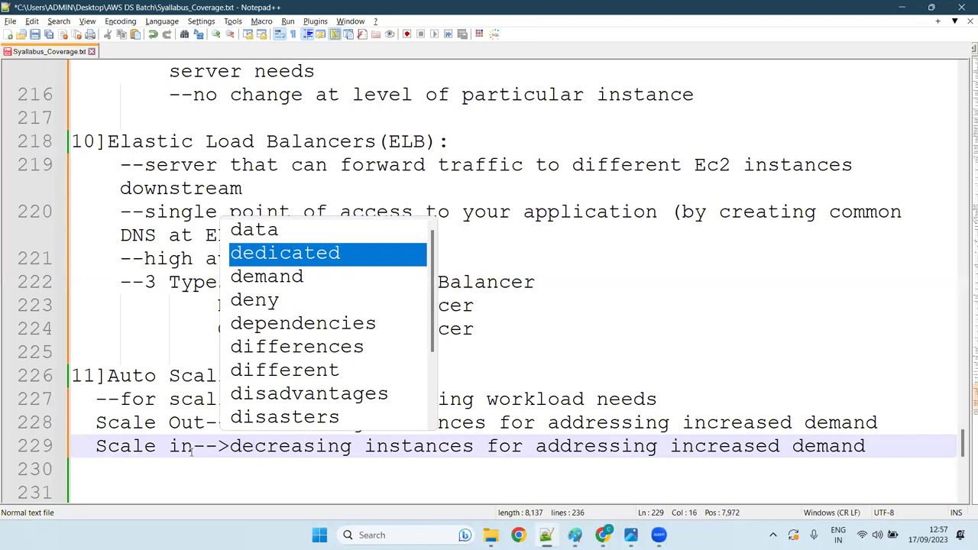
# Step: Change "increased" to "decreased" before "demand" in the Scale in line and start a new line below it
pyautogui.press('Right')
pyautogui.press('Right')
pyautogui.press('Right')
pyautogui.press('Right')
pyautogui.press('Right')
pyautogui.press('Right')
pyautogui.press('Right')
pyautogui.press('Right')
pyautogui.press('Right')
pyautogui.press('Right')
pyautogui.press('Right')
pyautogui.press('Right')
pyautogui.press('Right')
pyautogui.press('Right')
pyautogui.press('Right')
pyautogui.press('Right')
pyautogui.press('Right')
pyautogui.press('Right')
pyautogui.press('Right')
pyautogui.press('Right')
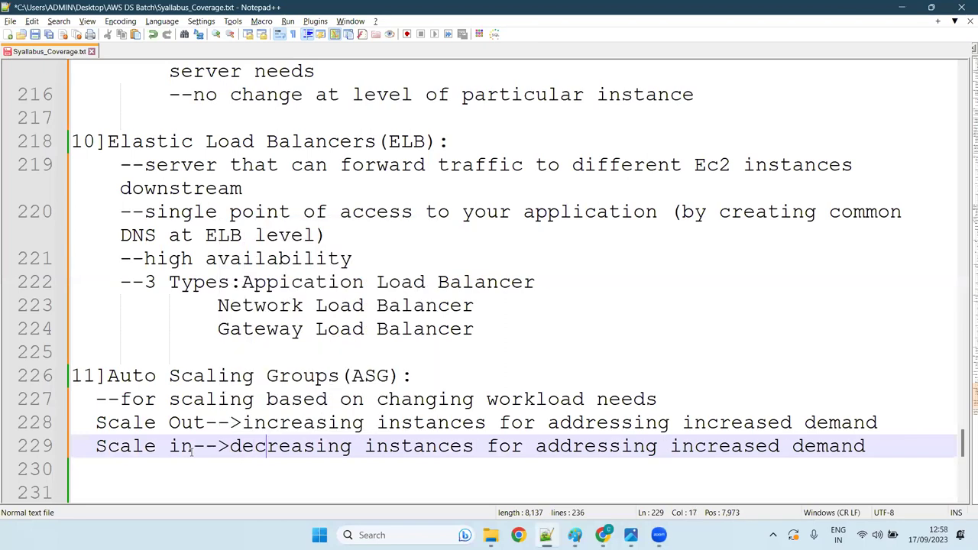
pyautogui.press('Right')
pyautogui.press('Right')
pyautogui.press('Right')
pyautogui.press('Right')
pyautogui.press('Right')
pyautogui.press('Right')
pyautogui.press('Right')
pyautogui.press('Right')
pyautogui.press('Right')
pyautogui.press('Right')
pyautogui.press('Right')
pyautogui.press('Left')
pyautogui.press('BackSpace')
pyautogui.press('BackSpace')
pyautogui.write('c')
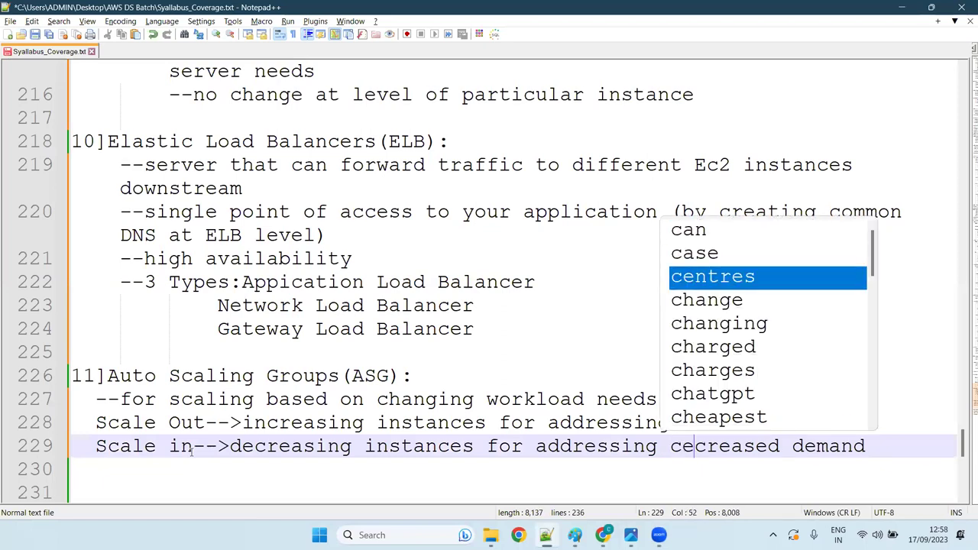
pyautogui.press('BackSpace')
pyautogui.write('de')
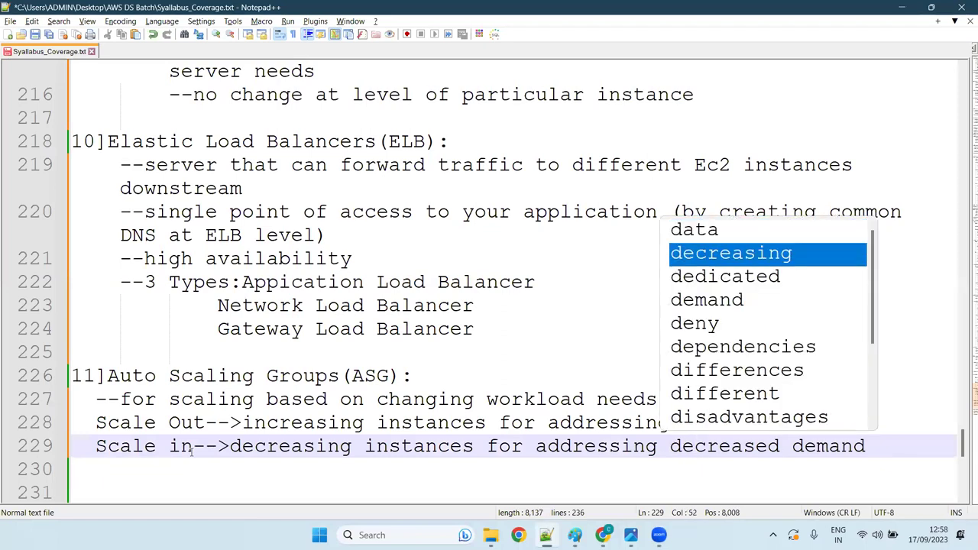
pyautogui.press('Right')
pyautogui.press('Right')
pyautogui.press('Right')
pyautogui.press('Right')
pyautogui.press('Right')
pyautogui.press('Right')
pyautogui.press('Right')
pyautogui.press('Right')
pyautogui.press('Right')
pyautogui.press('Right')
pyautogui.press('Right')
pyautogui.press('Right')
pyautogui.press('Right')
pyautogui.press('Right')
pyautogui.press('Right')
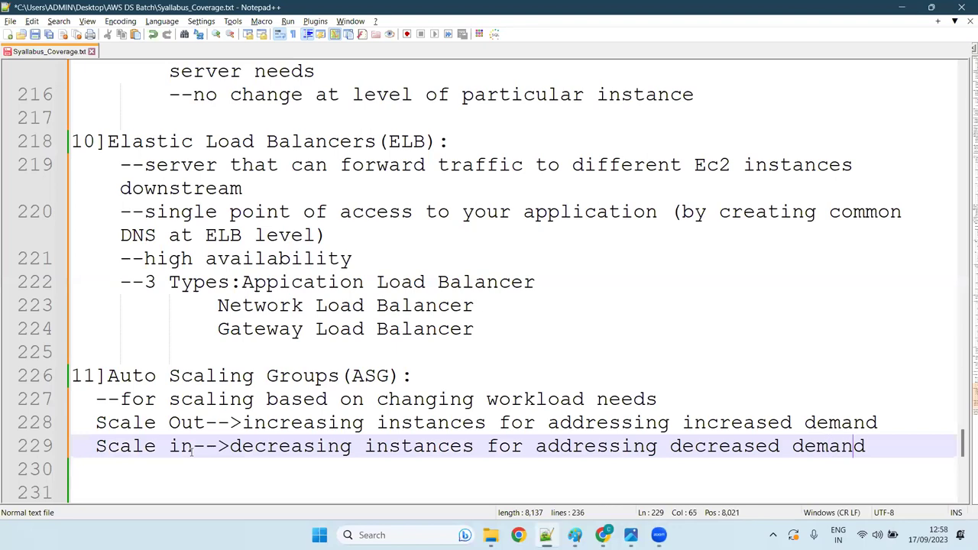
pyautogui.press('Return')
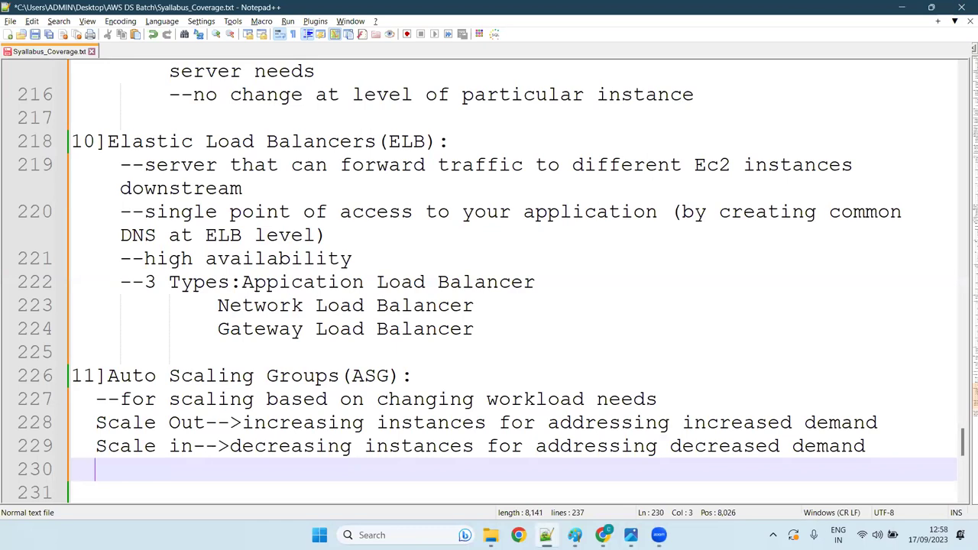
# Step: Switch to the AWS console in Chrome and start creating an Auto Scaling group in EC2
pyautogui.hotkey('alt', 'Tab')
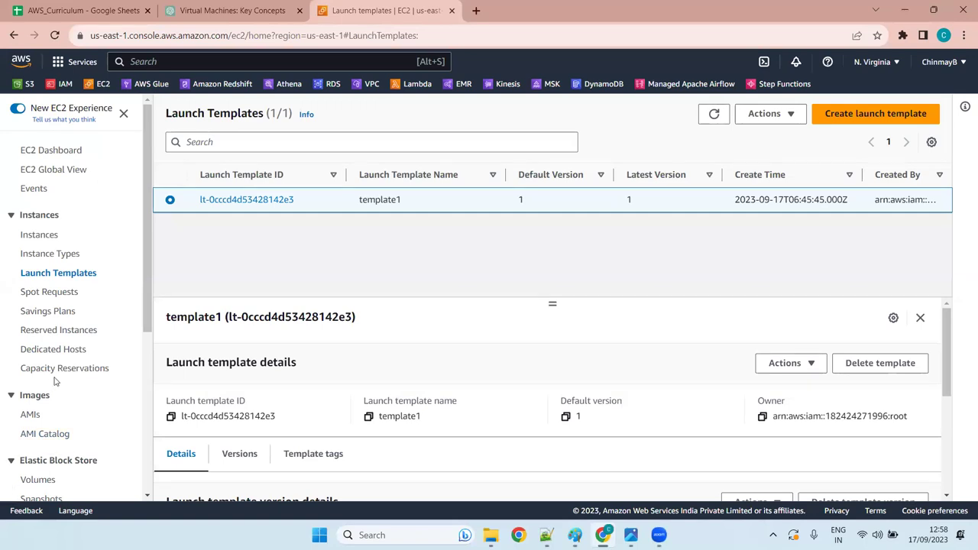
pyautogui.scroll(-4, 58, 378)
pyautogui.click(81, 473)
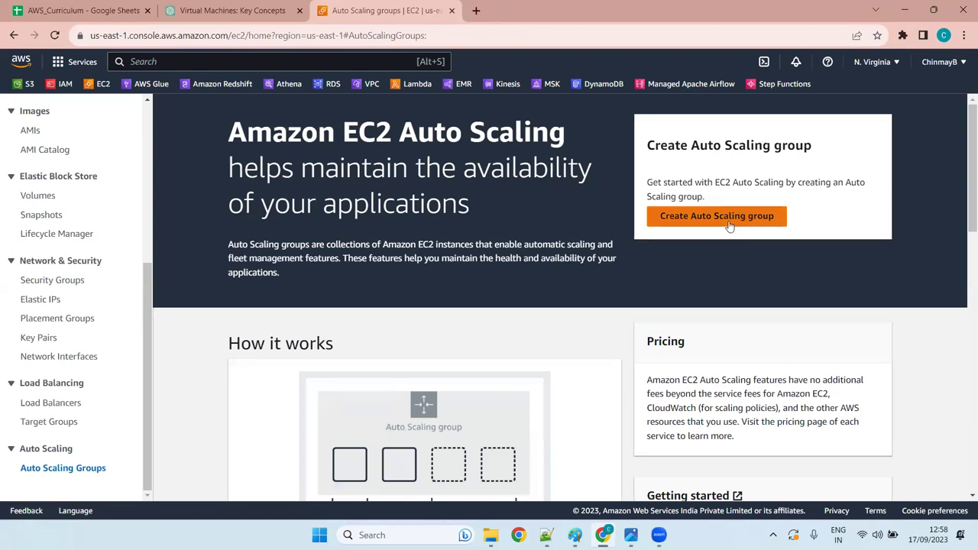
pyautogui.click(729, 222)
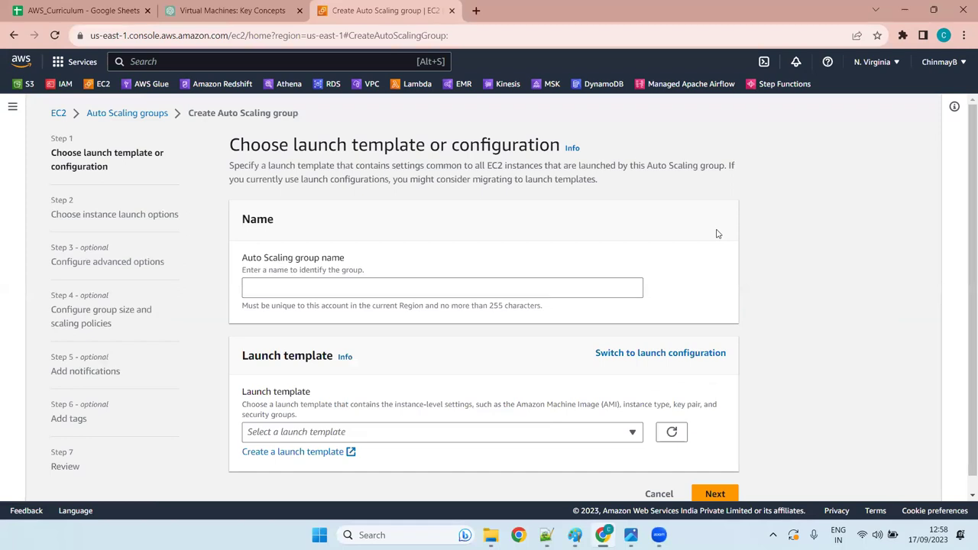
# Step: Name the Auto Scaling group "asg1"
pyautogui.click(301, 285)
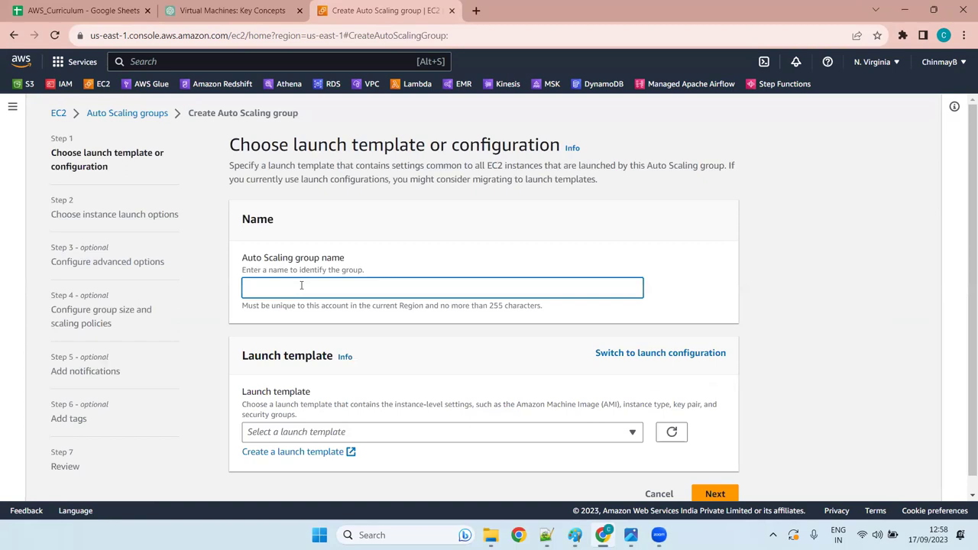
pyautogui.write('assg1')
pyautogui.press('BackSpace')
pyautogui.press('BackSpace')
pyautogui.press('BackSpace')
pyautogui.write('g1')
# Step: Choose template1 as the launch template and proceed to the instance launch options
pyautogui.click(383, 433)
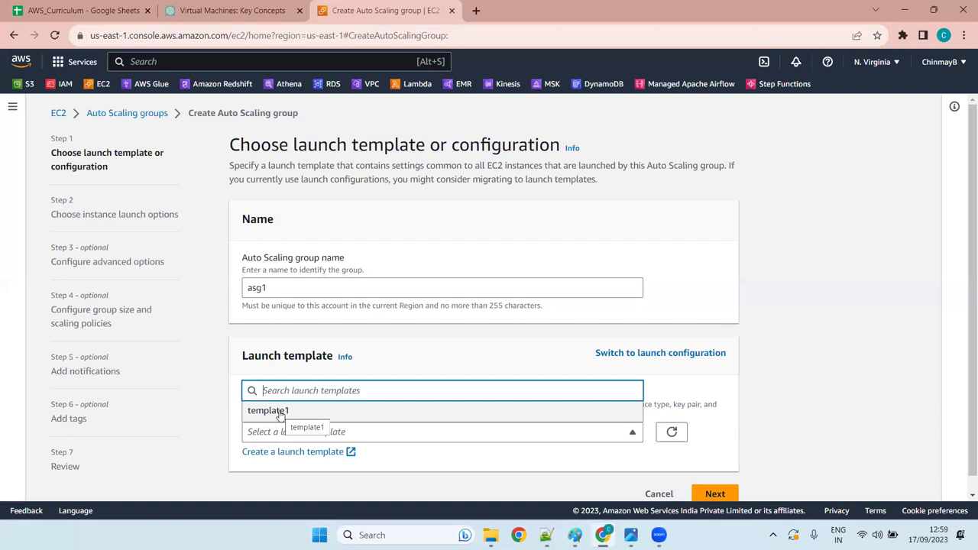
pyautogui.click(301, 434)
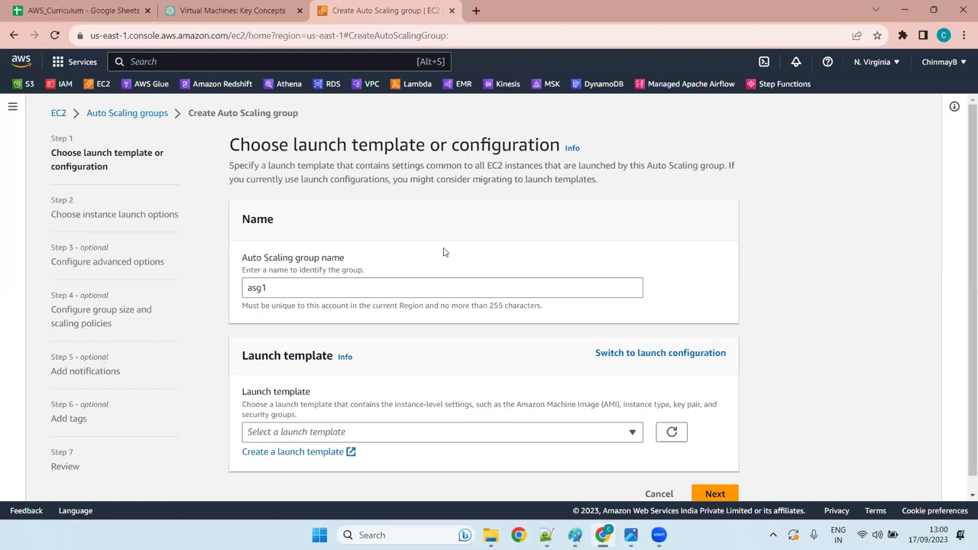
pyautogui.click(390, 438)
pyautogui.click(371, 415)
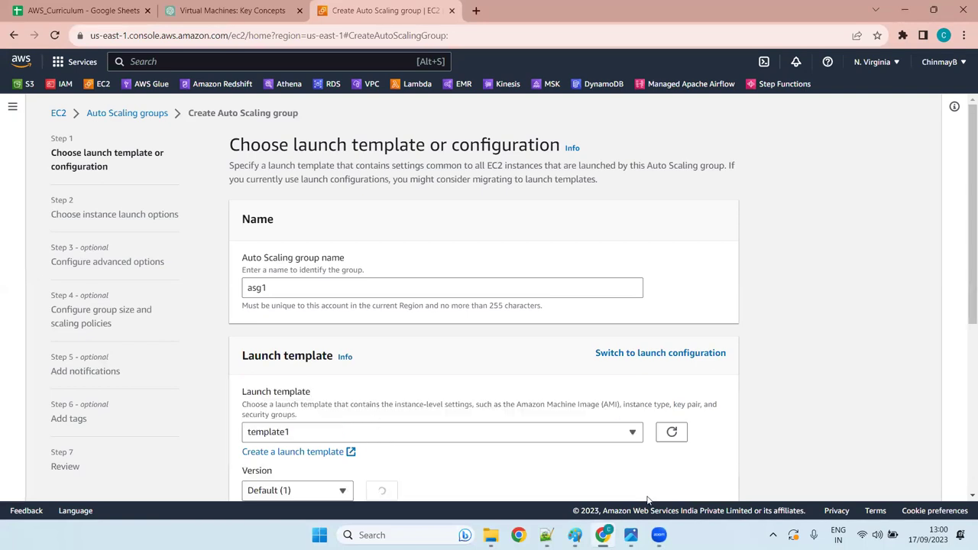
pyautogui.scroll(-4, 638, 420)
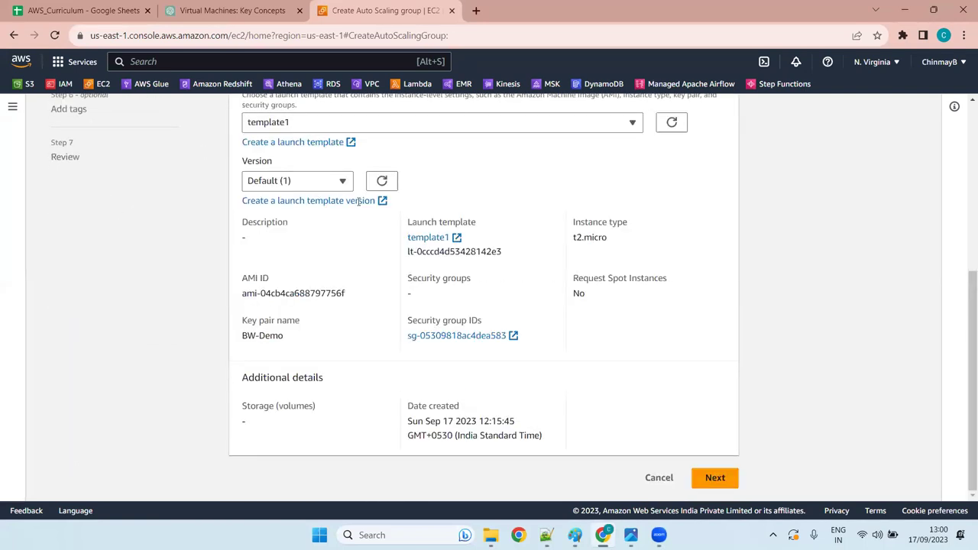
pyautogui.click(716, 479)
# Step: Select all six subnets, us-east-1a through us-east-1f, for the group and proceed to the advanced options
pyautogui.scroll(-2, 528, 353)
pyautogui.scroll(2, 519, 352)
pyautogui.click(340, 414)
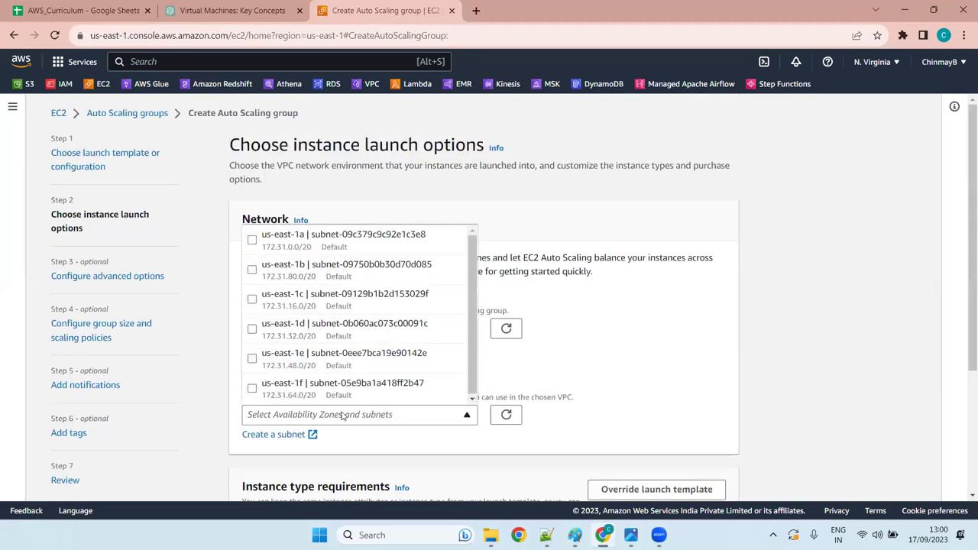
pyautogui.click(364, 264)
pyautogui.click(432, 243)
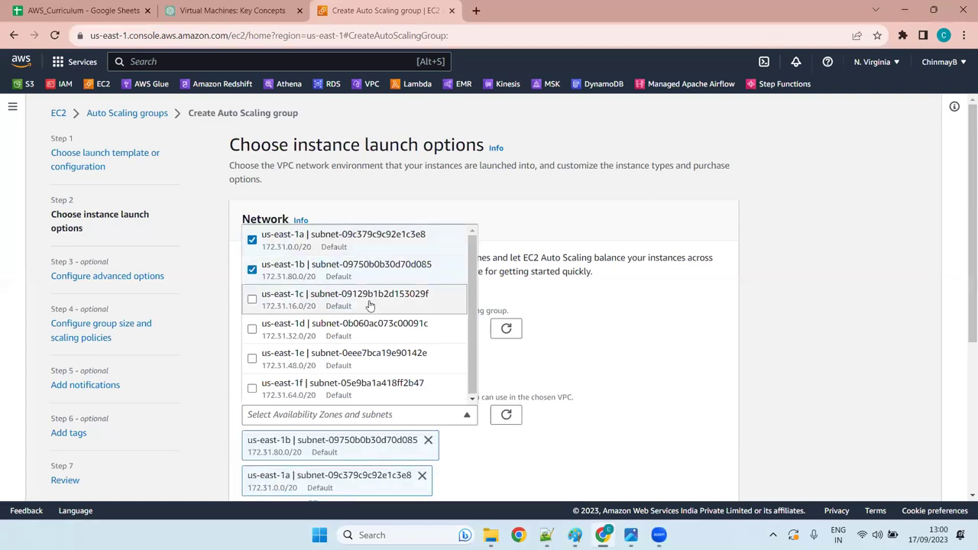
pyautogui.click(370, 304)
pyautogui.click(357, 338)
pyautogui.click(347, 364)
pyautogui.click(345, 389)
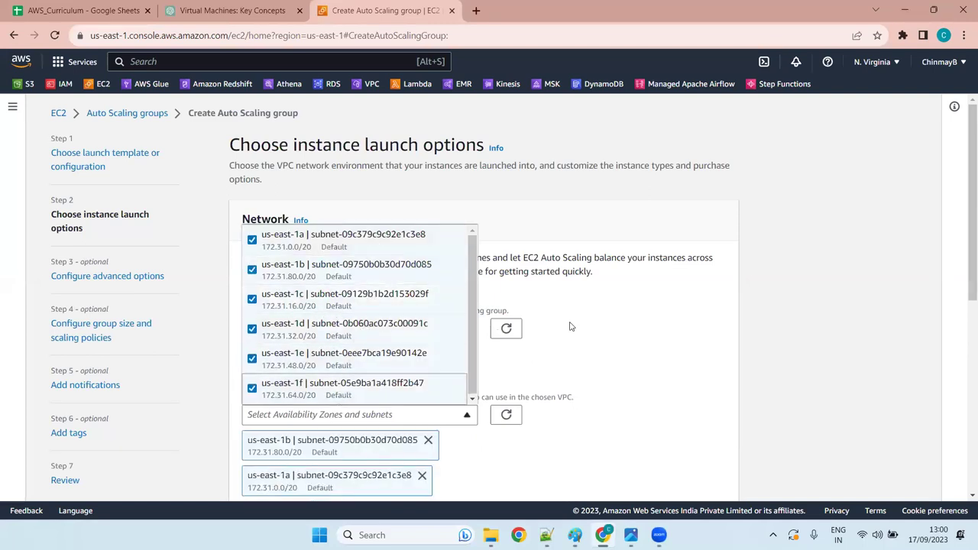
pyautogui.scroll(-5, 648, 381)
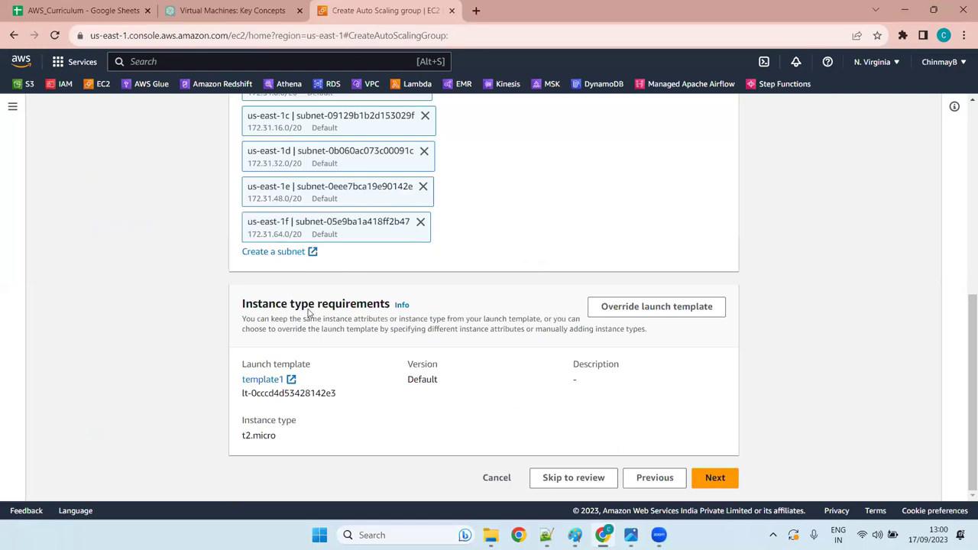
pyautogui.click(714, 480)
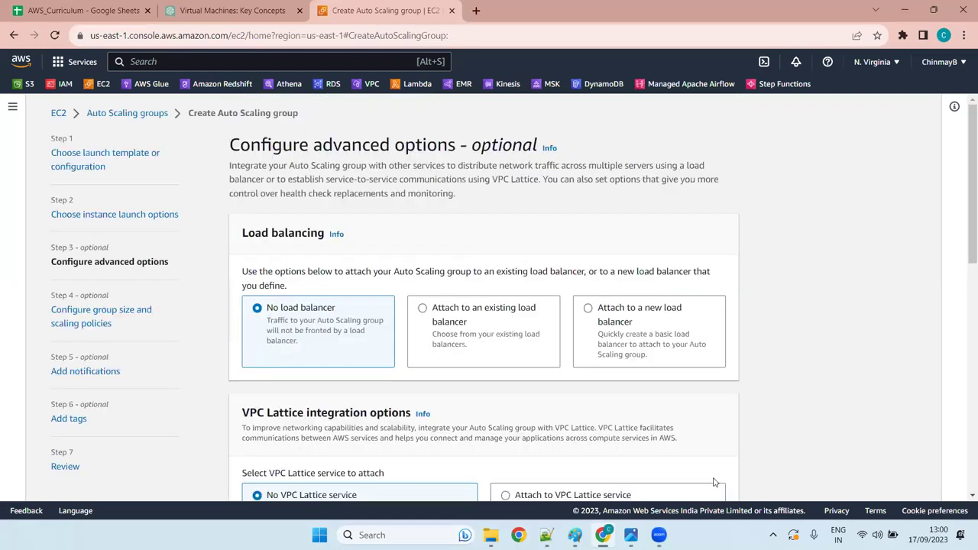
# Step: Try the options for attaching an existing and a new load balancer, and return to No load balancer
pyautogui.click(518, 310)
pyautogui.click(613, 320)
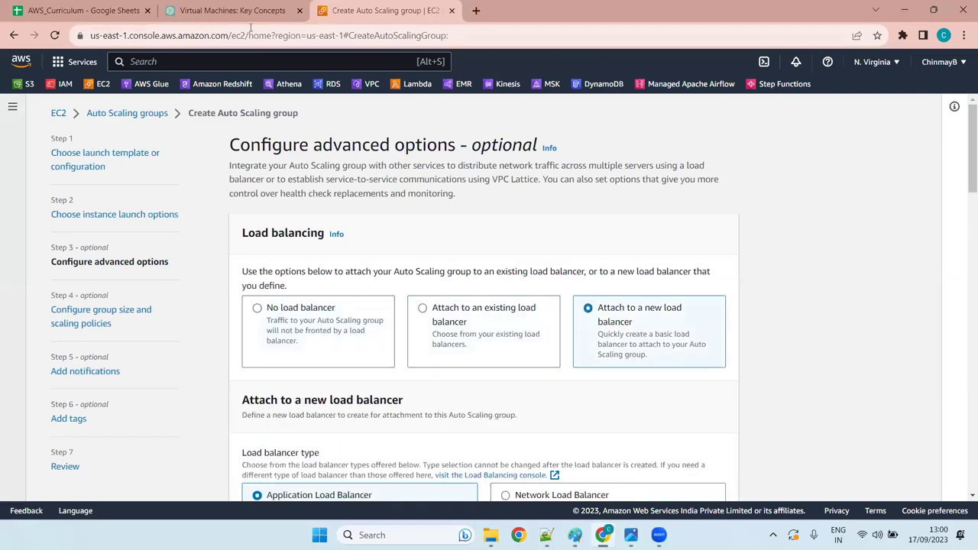
pyautogui.click(312, 315)
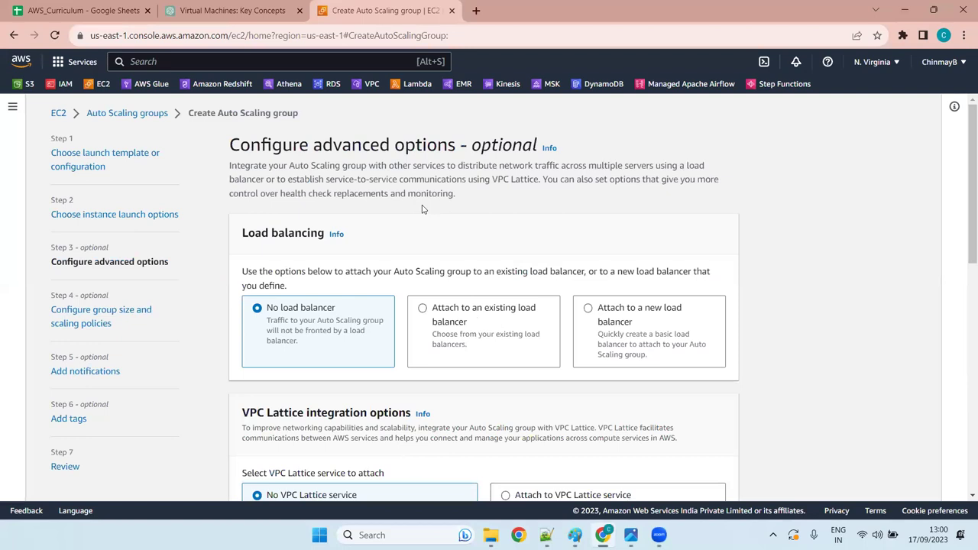
# Step: Examine the advanced options for load balancing, VPC Lattice integration, health checks and additional settings
pyautogui.scroll(-4, 422, 209)
pyautogui.scroll(4, 354, 143)
pyautogui.scroll(-4, 494, 280)
pyautogui.scroll(4, 494, 280)
pyautogui.scroll(-7, 495, 282)
pyautogui.scroll(8, 495, 281)
pyautogui.scroll(-8, 672, 263)
pyautogui.scroll(8, 677, 284)
pyautogui.scroll(-8, 349, 364)
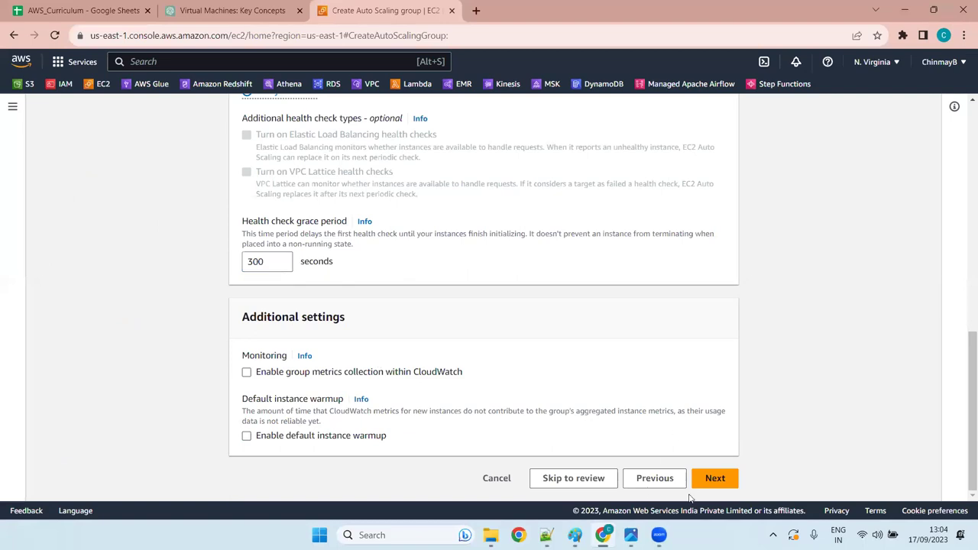
# Step: Proceed to the group size and scaling policies settings and set the desired capacity to 5
pyautogui.click(715, 478)
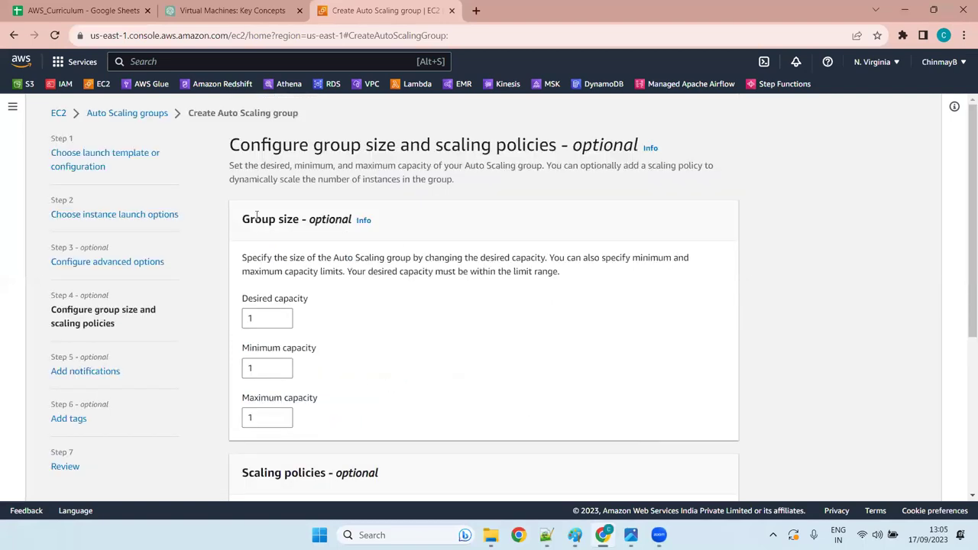
pyautogui.moveTo(240, 219); pyautogui.dragTo(426, 234)
pyautogui.click(270, 316)
pyautogui.press('BackSpace')
pyautogui.write('0')
pyautogui.press('BackSpace')
pyautogui.write('5')
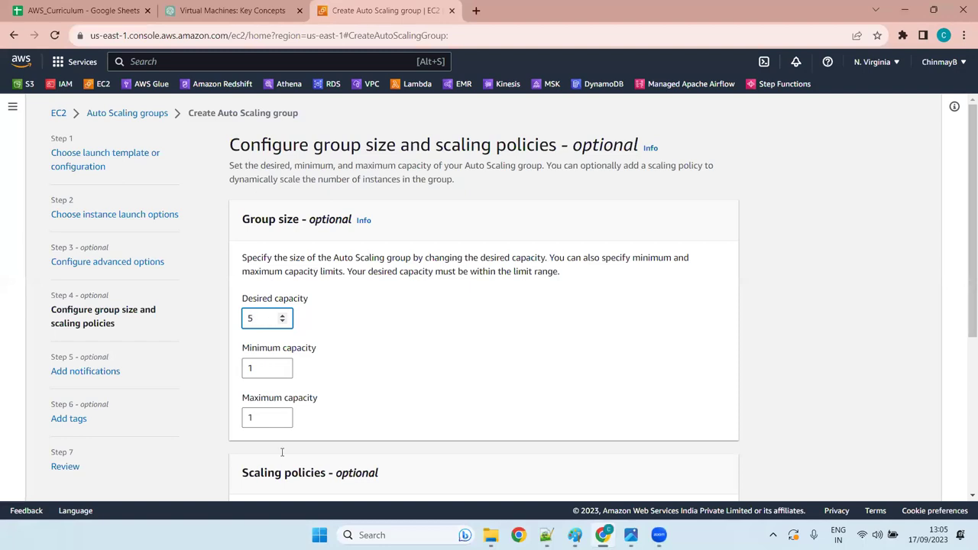
# Step: Set the minimum capacity to 2 and the maximum capacity to 10, and re-enter 5 as the desired capacity
pyautogui.click(276, 372)
pyautogui.press('BackSpace')
pyautogui.write('0')
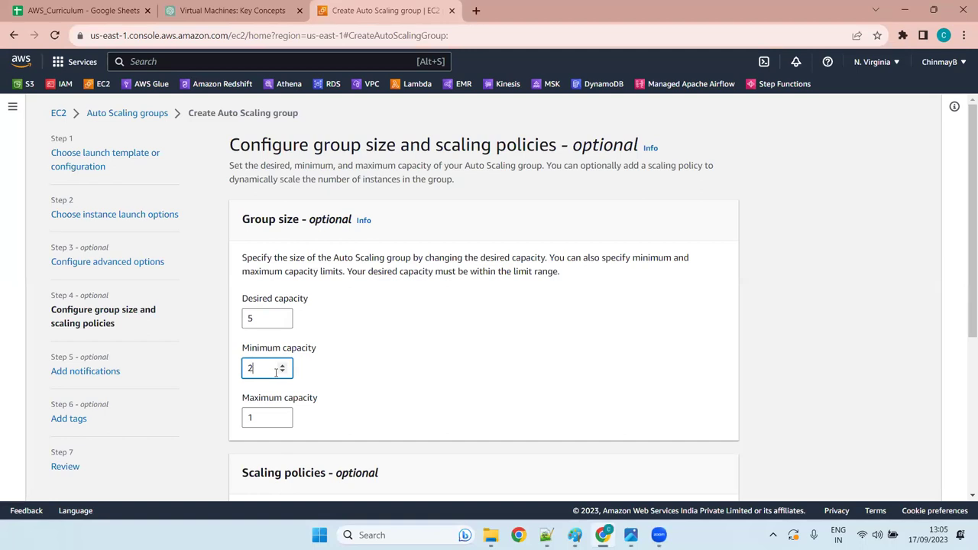
pyautogui.click(255, 417)
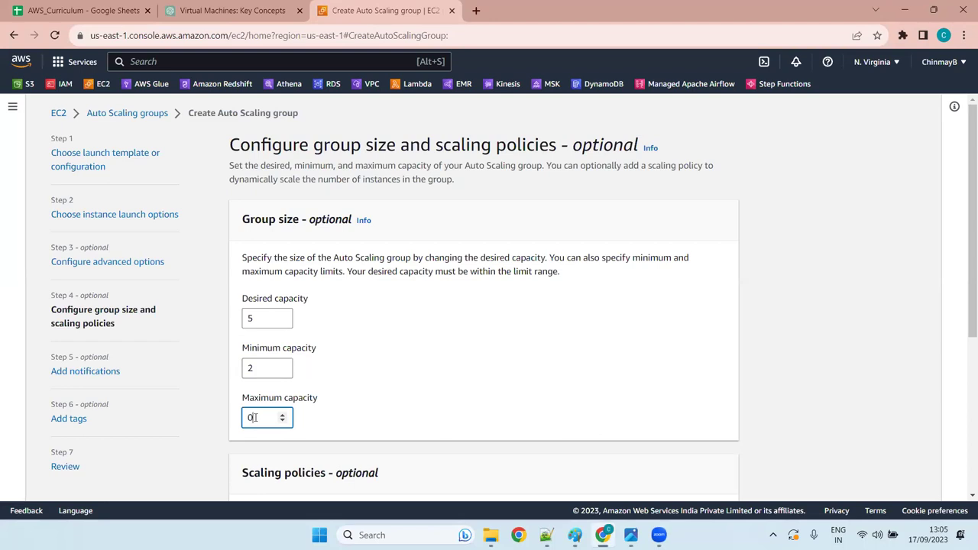
pyautogui.write('0')
pyautogui.click(561, 271)
pyautogui.moveTo(561, 271); pyautogui.dragTo(240, 255)
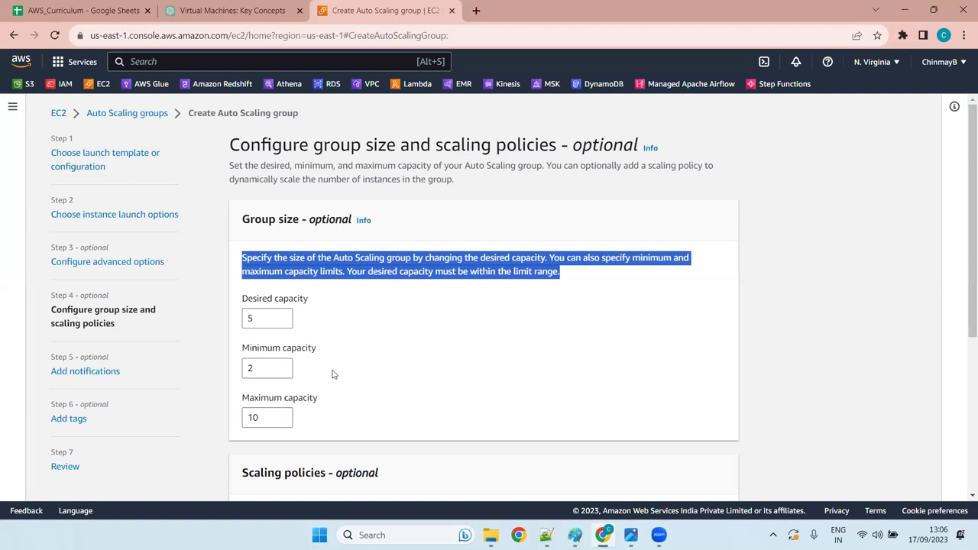
pyautogui.doubleClick(248, 320)
pyautogui.write('5')
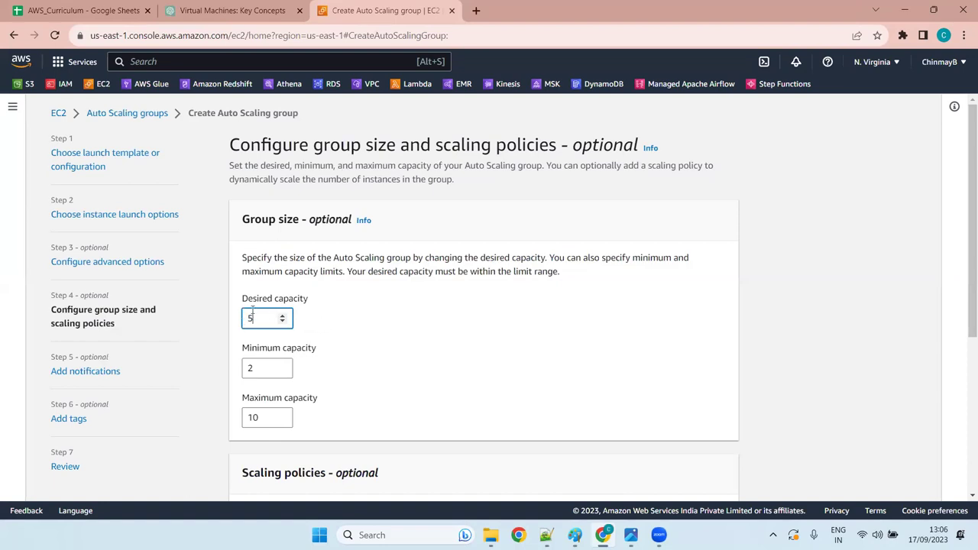
pyautogui.moveTo(252, 318); pyautogui.dragTo(219, 320)
# Step: Review the scaling policies and instance scale-in protection options, and cancel the creation of the Auto Scaling group
pyautogui.scroll(-3, 449, 304)
pyautogui.scroll(3, 448, 304)
pyautogui.scroll(-3, 449, 305)
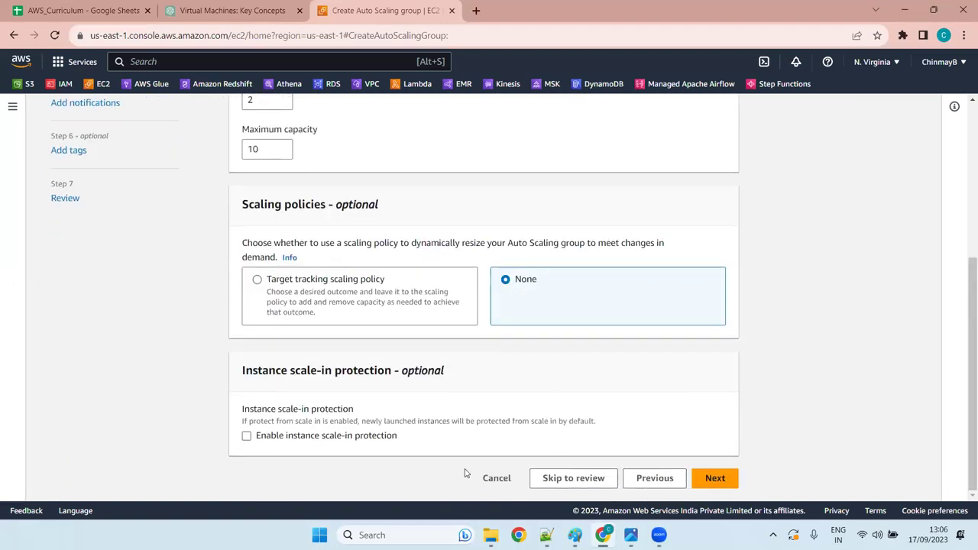
pyautogui.scroll(3, 476, 430)
pyautogui.scroll(-3, 475, 432)
pyautogui.click(496, 478)
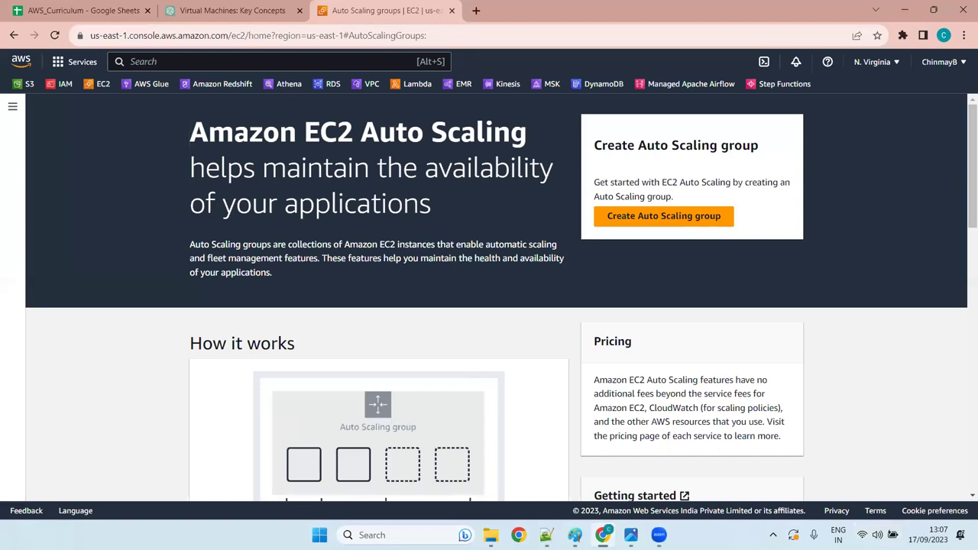
# Step: Switch to Notepad++ and look through the EC2, load balancer and Auto Scaling Groups sections of the Syallabus_Coverage.txt notes
pyautogui.click(546, 535)
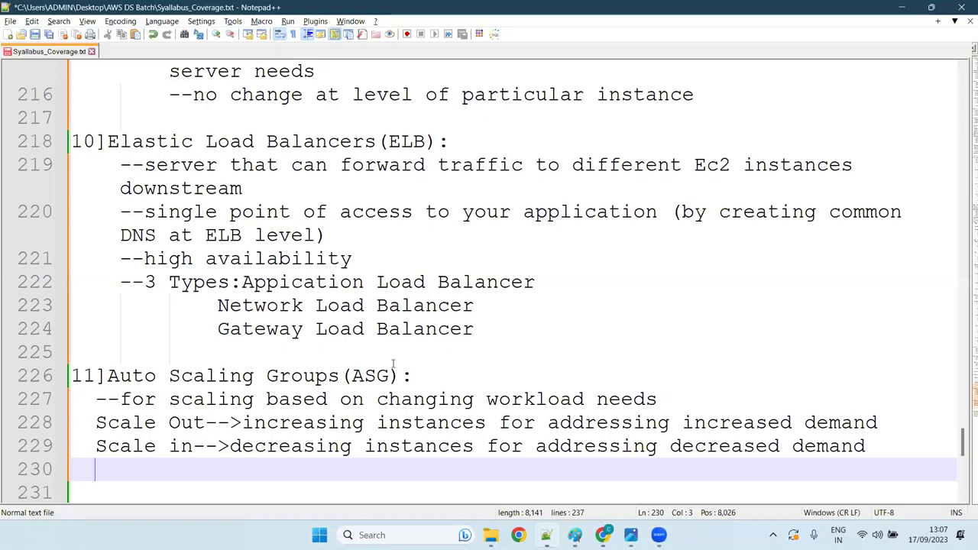
pyautogui.scroll(-7, 246, 277)
pyautogui.scroll(20, 246, 277)
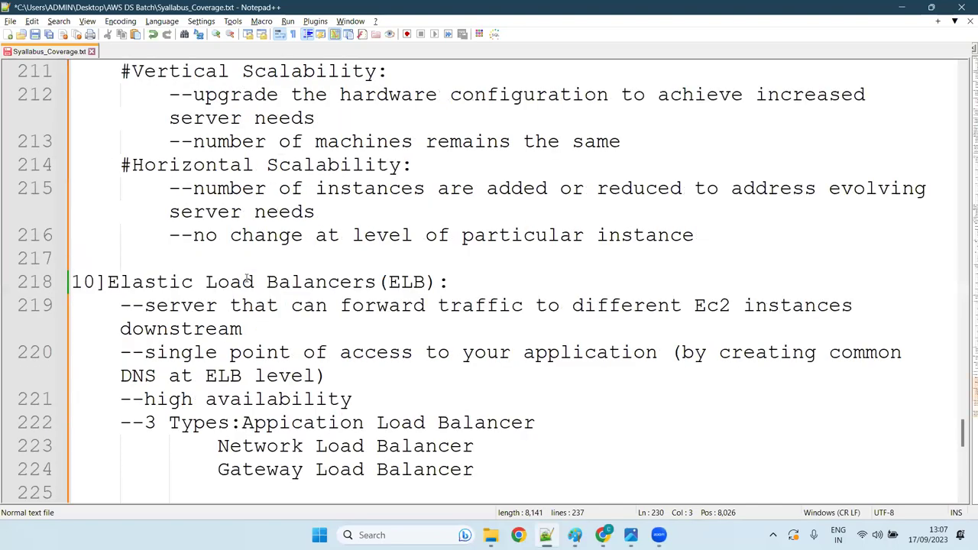
pyautogui.scroll(20, 246, 277)
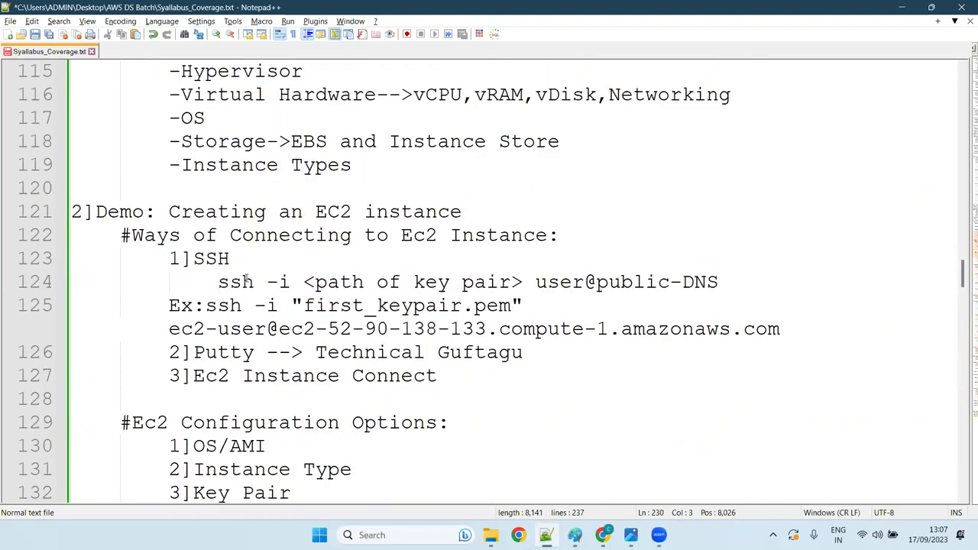
pyautogui.scroll(-20, 246, 279)
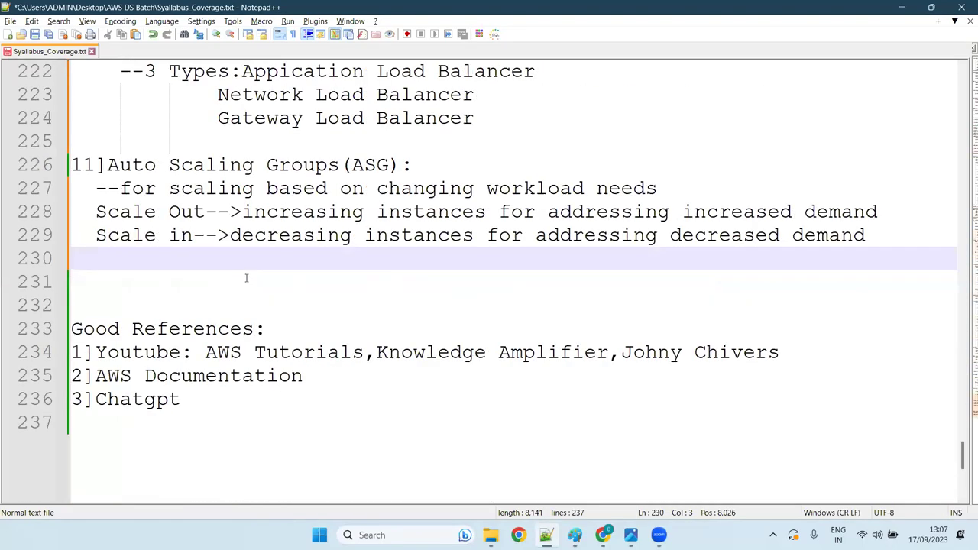
pyautogui.scroll(20, 246, 278)
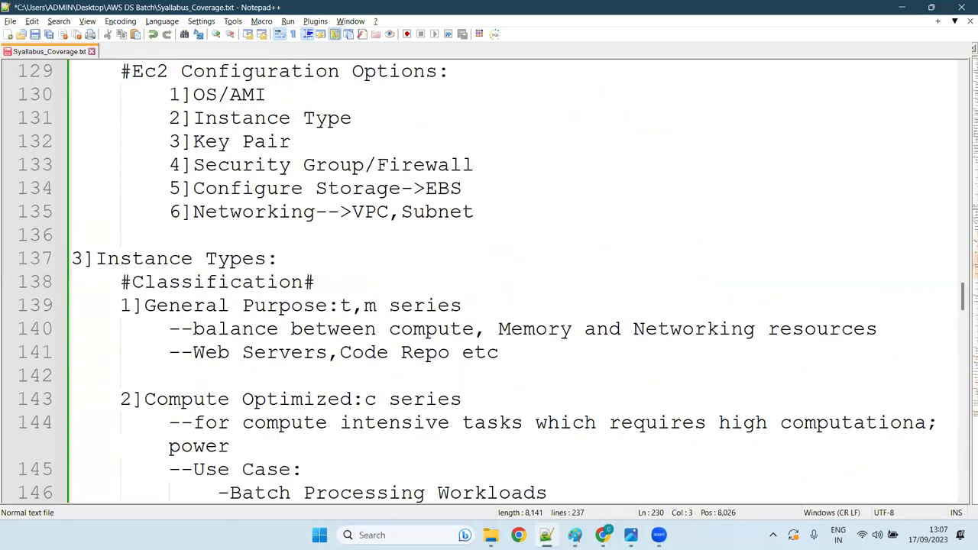
# Step: Switch back to Chrome, open the list of EC2 instances and start launching a new instance
pyautogui.click(603, 535)
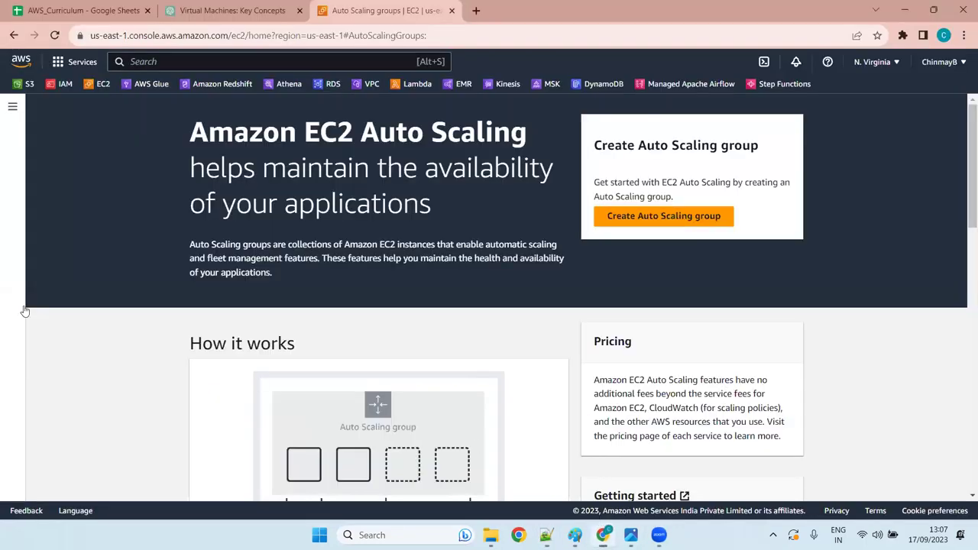
pyautogui.click(99, 85)
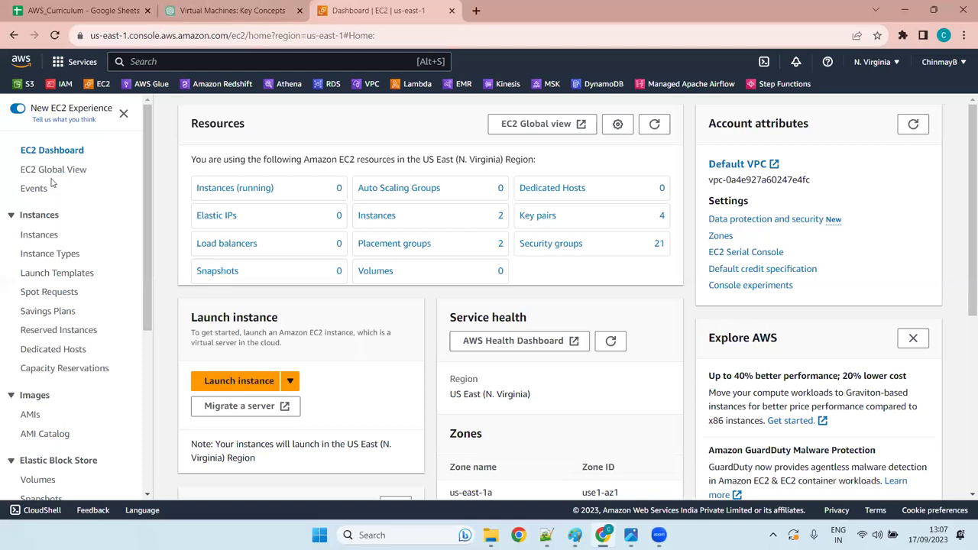
pyautogui.click(46, 240)
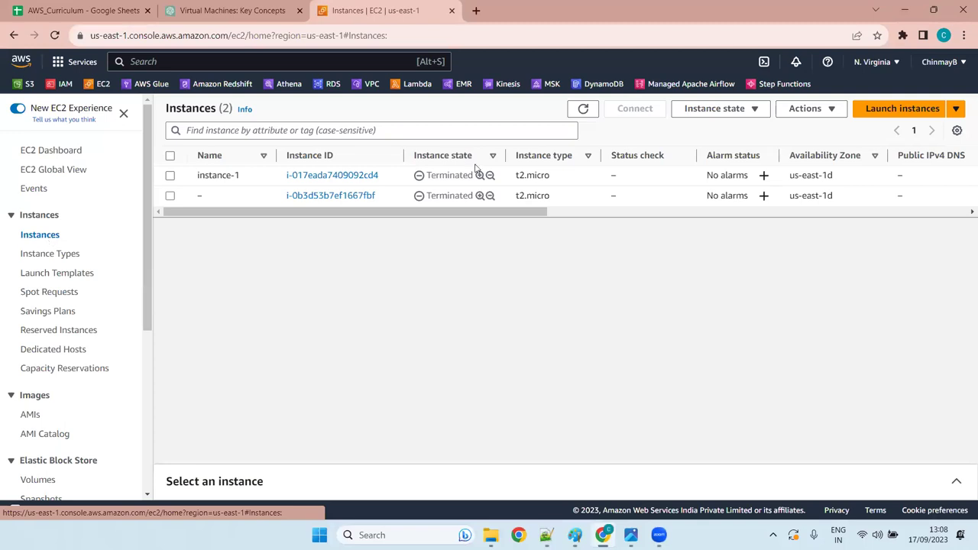
pyautogui.click(892, 118)
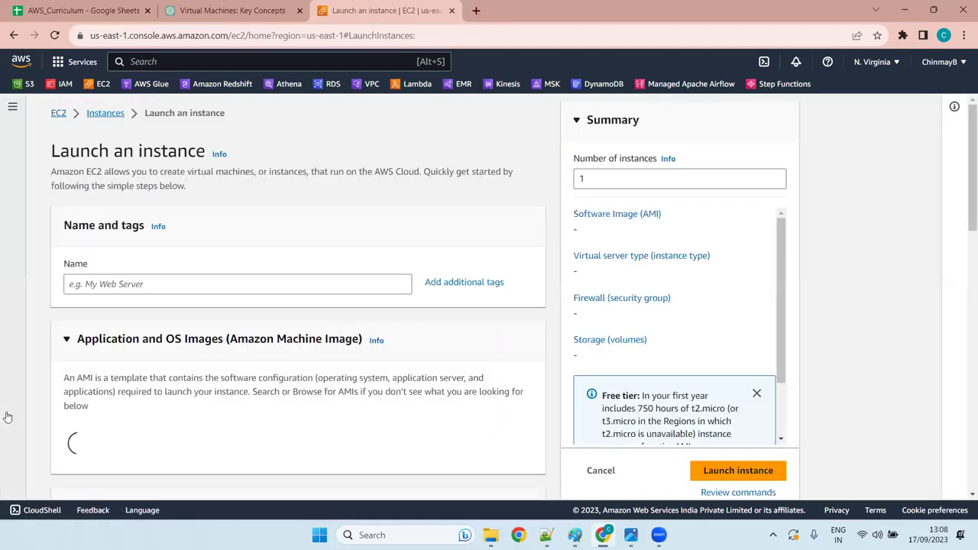
# Step: Enter a name for the new instance and choose Windows as its operating system image
pyautogui.click(155, 284)
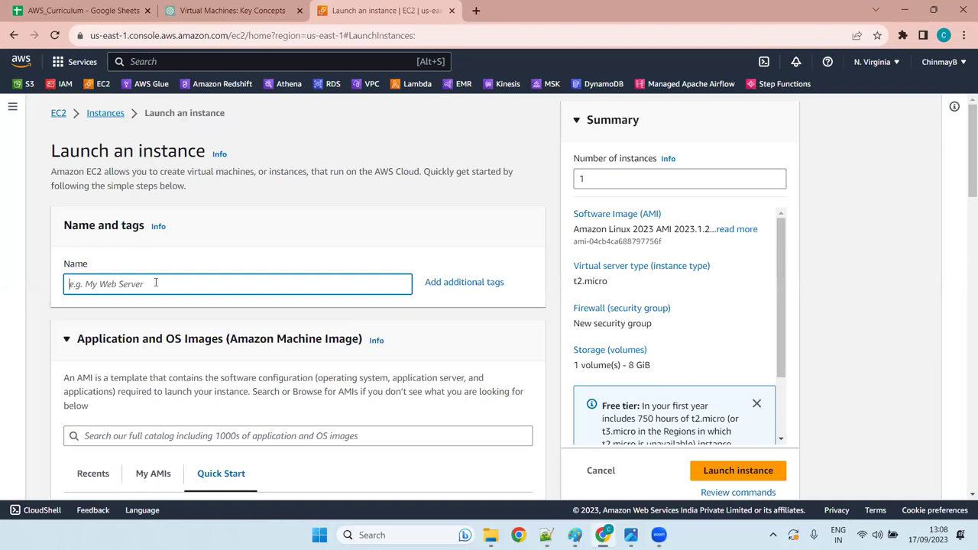
pyautogui.write('tance1')
pyautogui.scroll(-4, 211, 342)
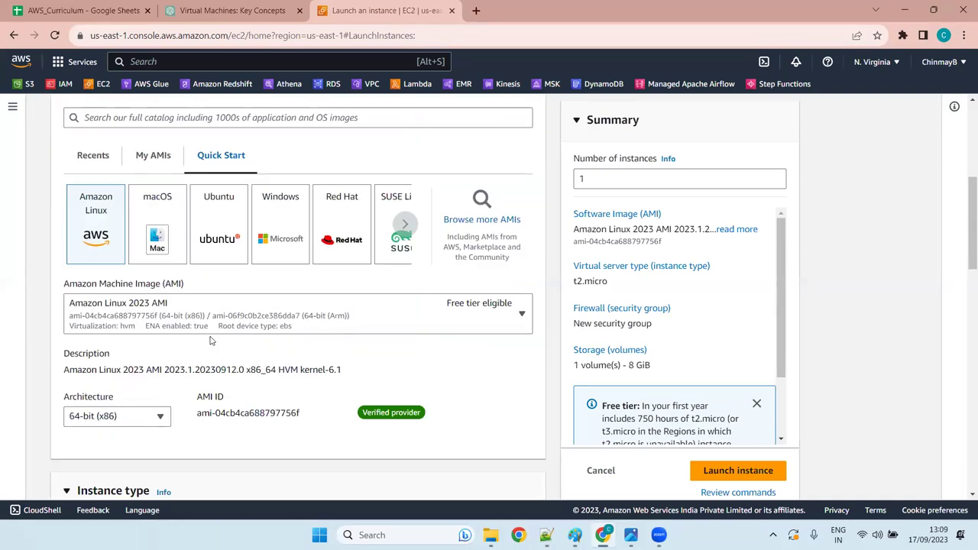
pyautogui.click(278, 223)
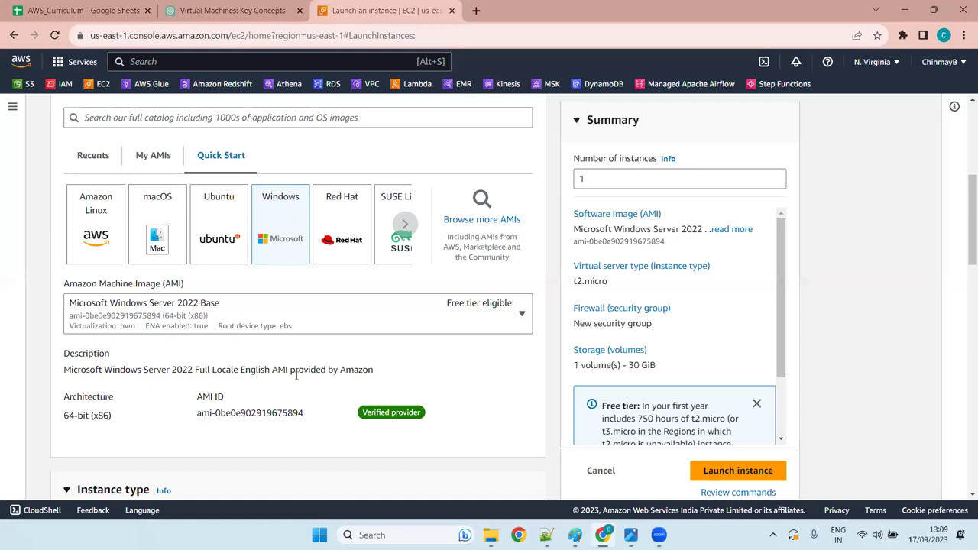
# Step: Review the instance type, key pair and machine image settings, and cancel the instance launch
pyautogui.scroll(-4, 316, 316)
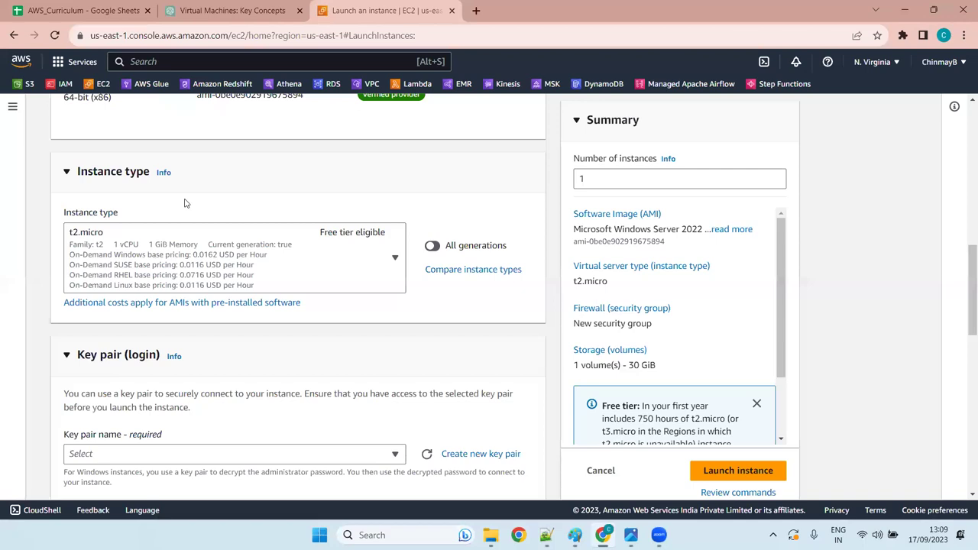
pyautogui.scroll(8, 446, 244)
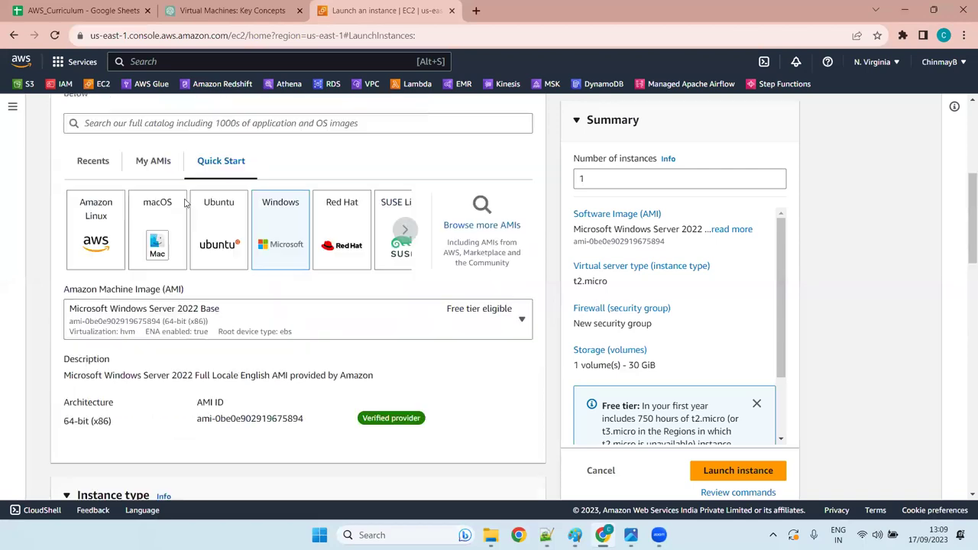
pyautogui.scroll(-4, 447, 244)
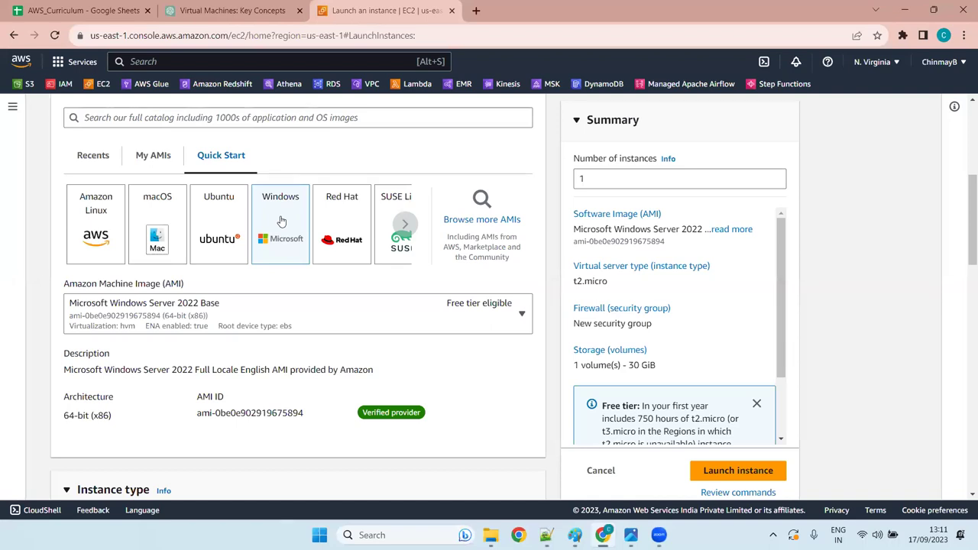
pyautogui.click(602, 472)
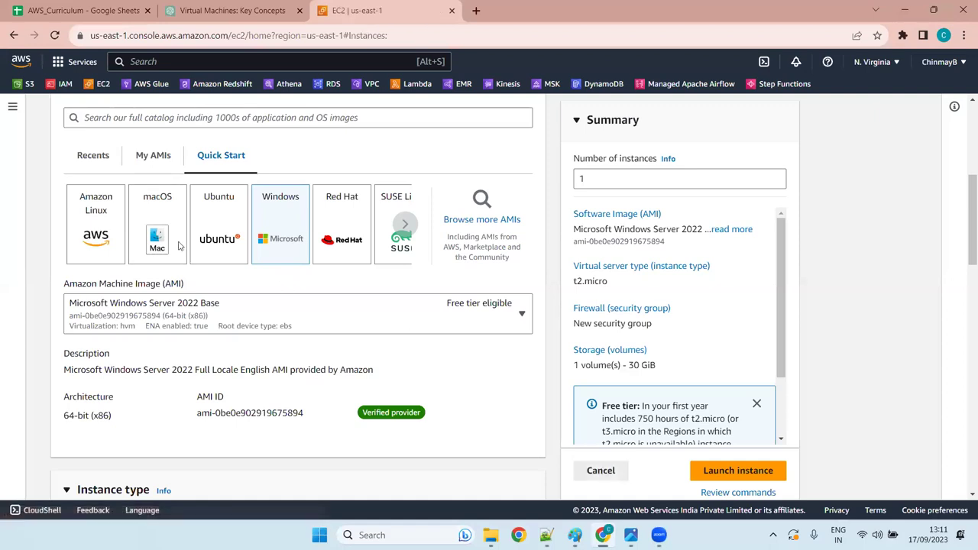